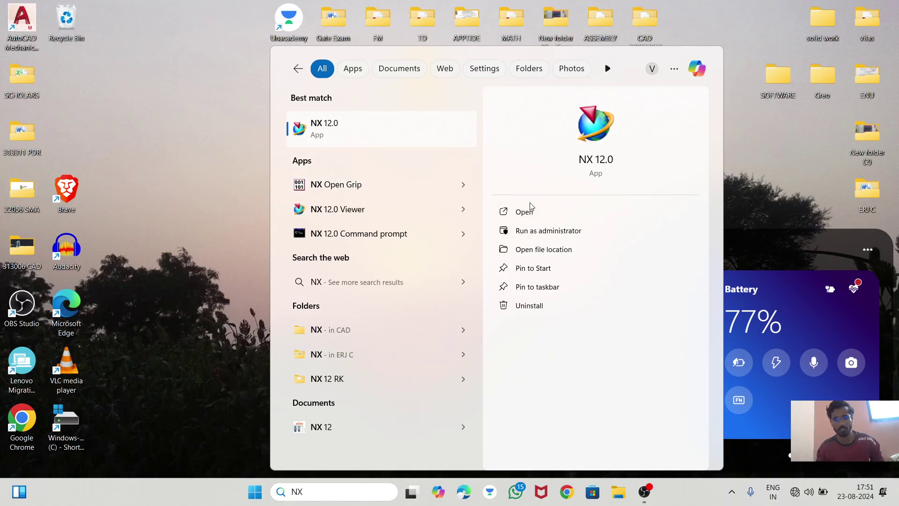
- Launch NX 12.0 and start creating a new file
left_click(531, 211)
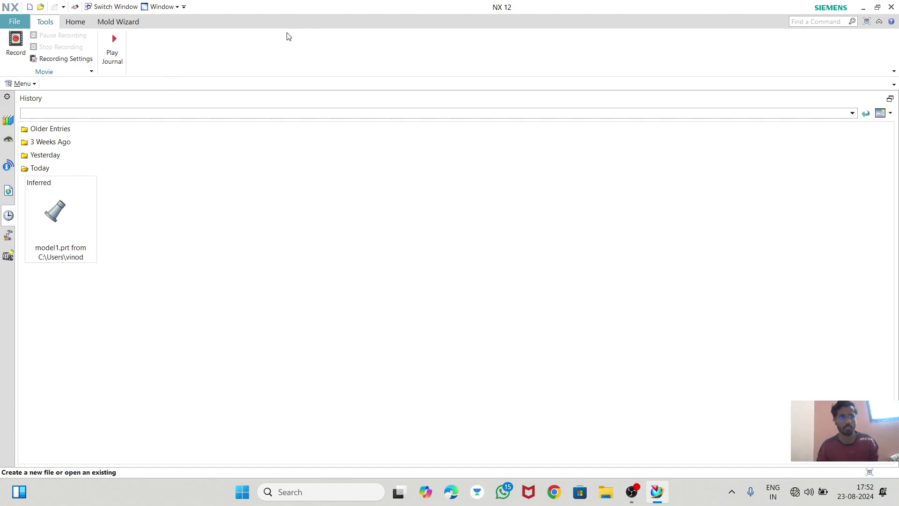
left_click(10, 23)
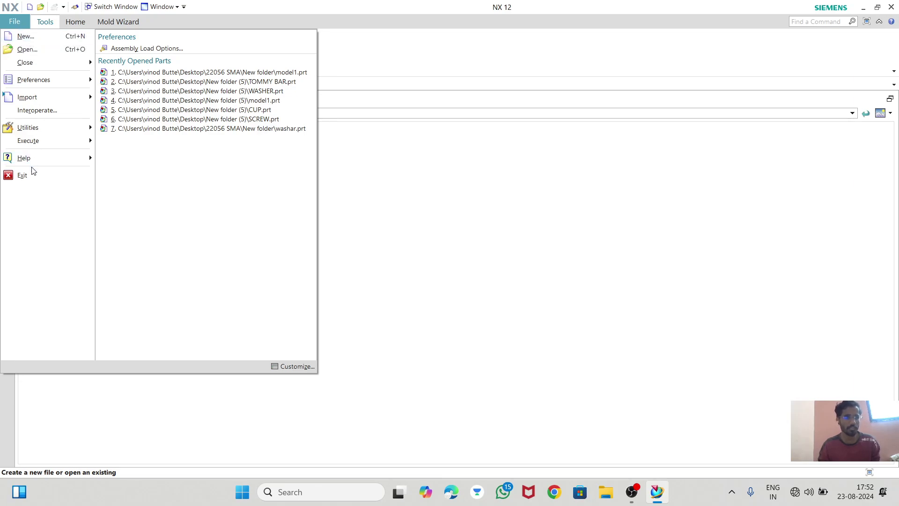
left_click(34, 37)
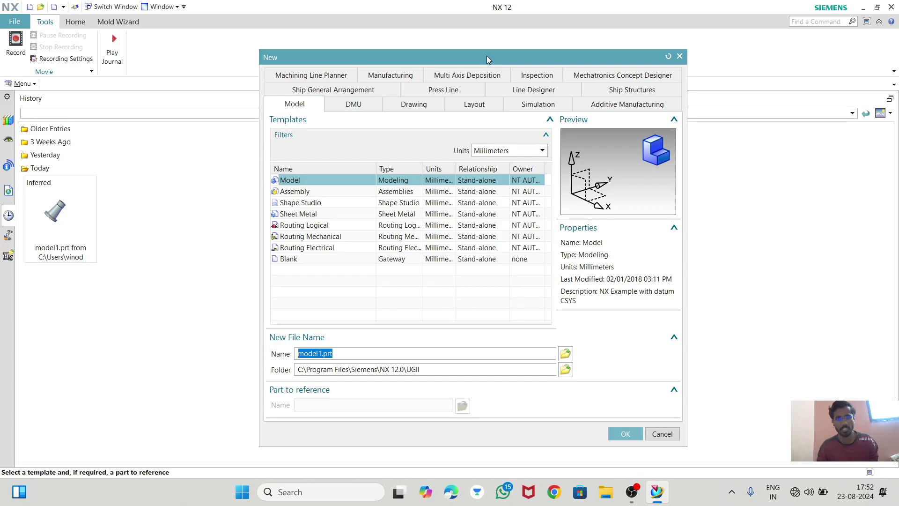
left_click_drag(487, 59, 465, 52)
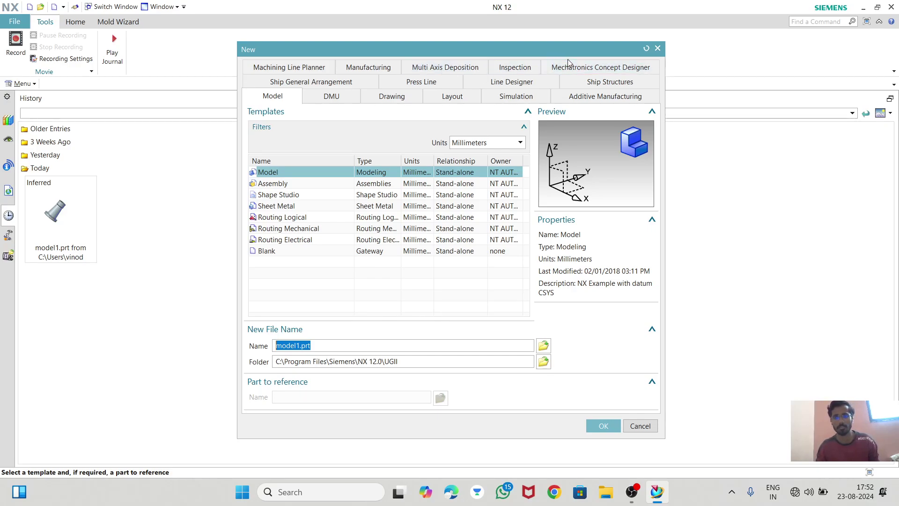
left_click_drag(570, 53, 571, 43)
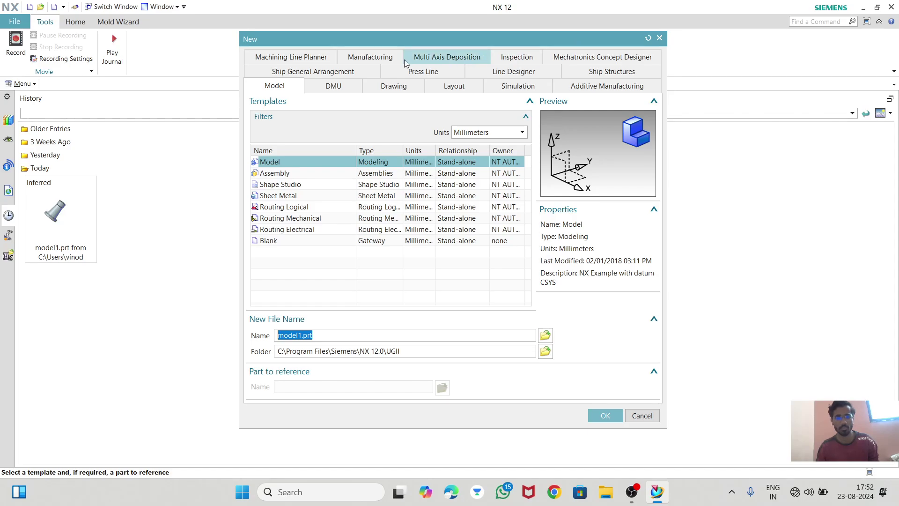
- Look at the Manufacturing templates, and choose the Model template with Millimeters as the units for the new file
left_click(370, 57)
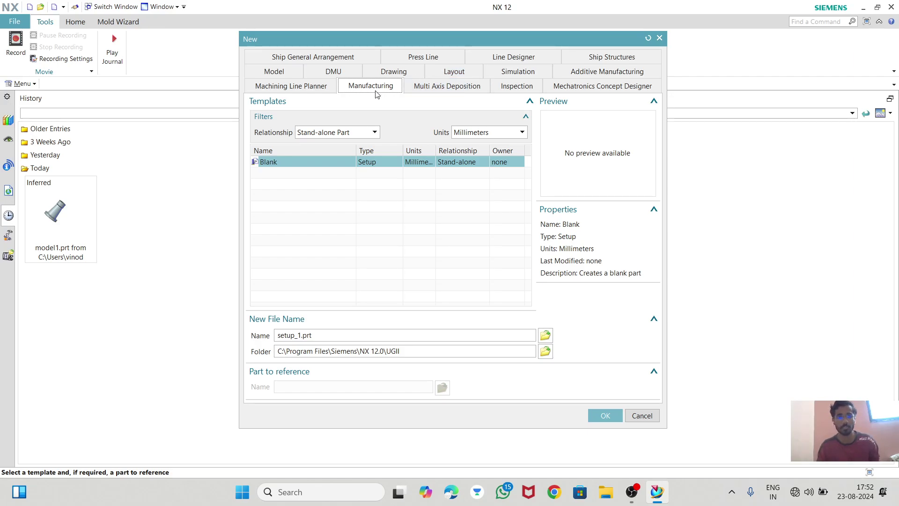
left_click(274, 71)
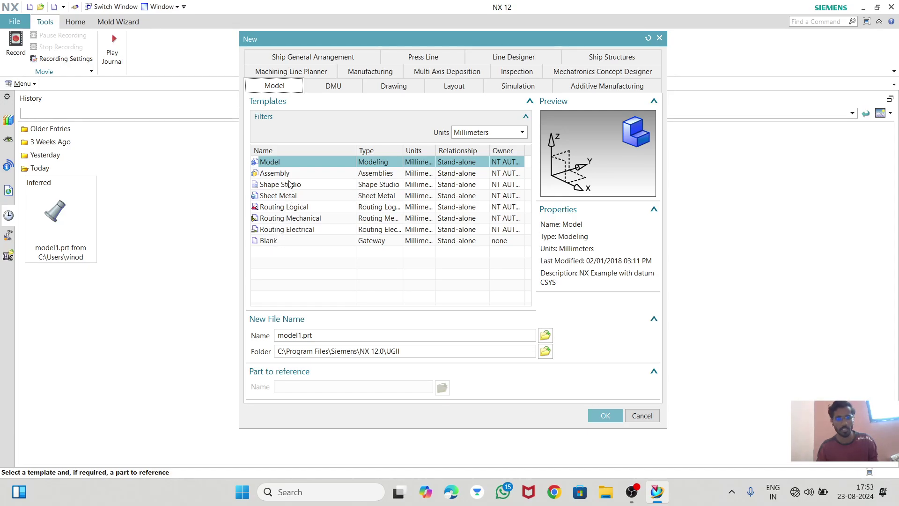
left_click(293, 163)
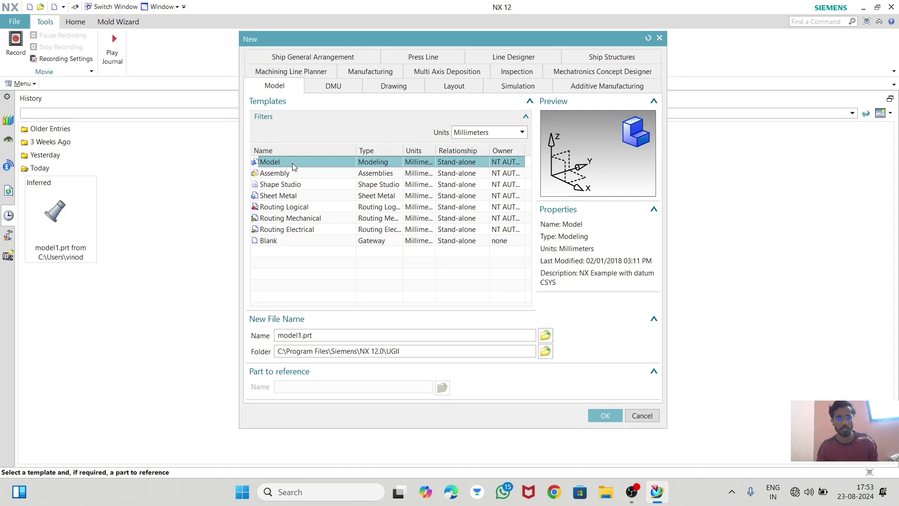
left_click(468, 133)
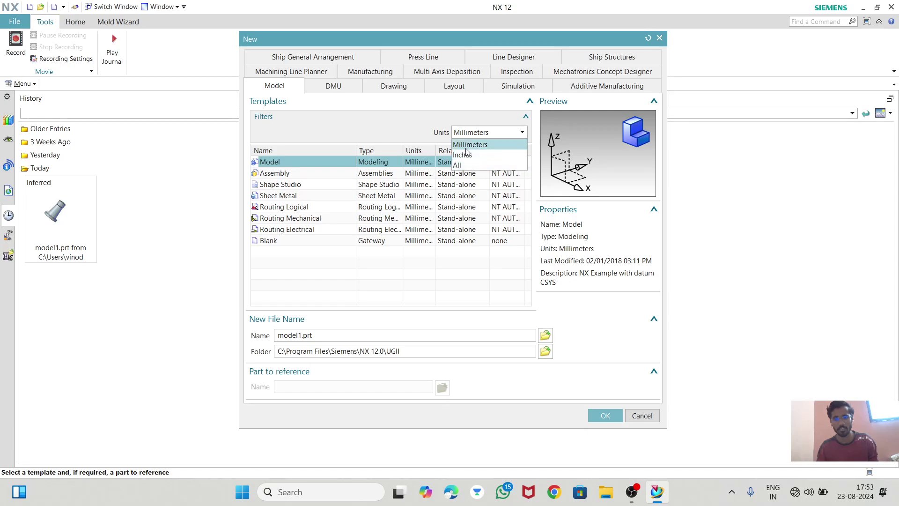
left_click(469, 145)
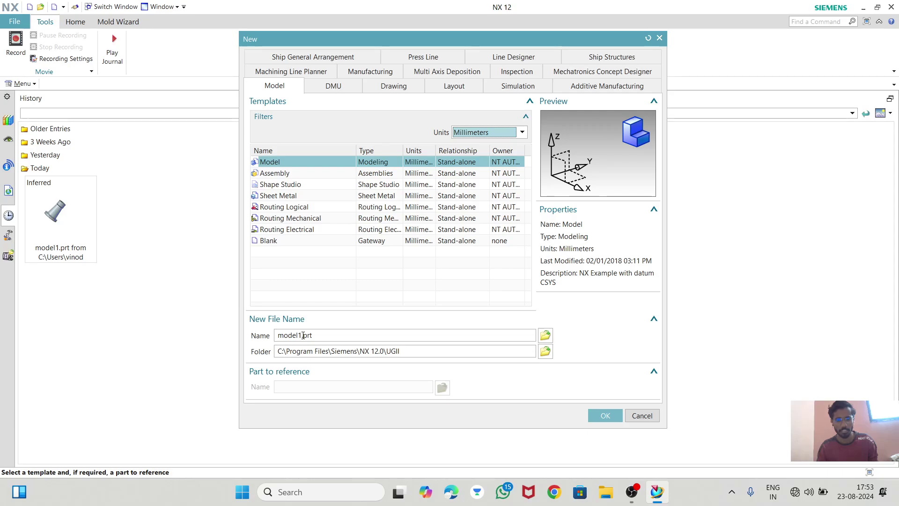
- Try to create the part as BASIC.prt in the 22056 SMA folder on the desktop
left_click_drag(301, 335, 273, 335)
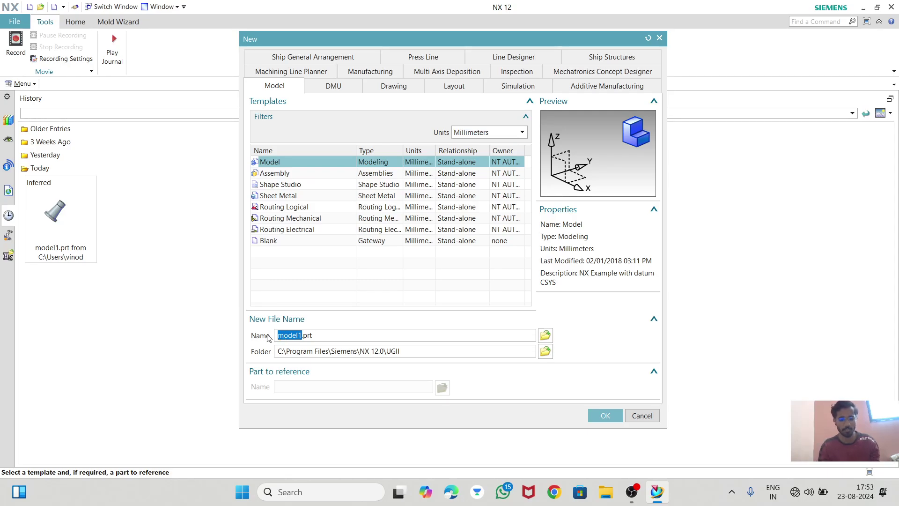
type("BASIC")
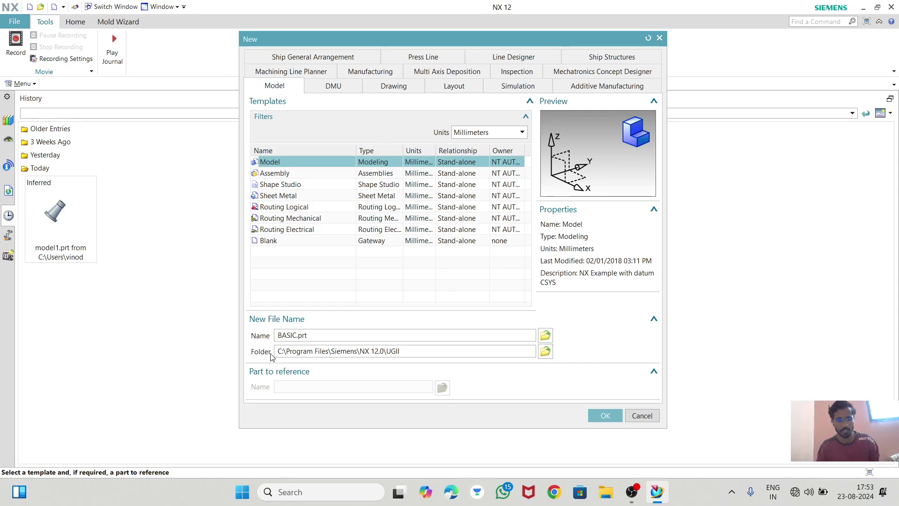
left_click(544, 351)
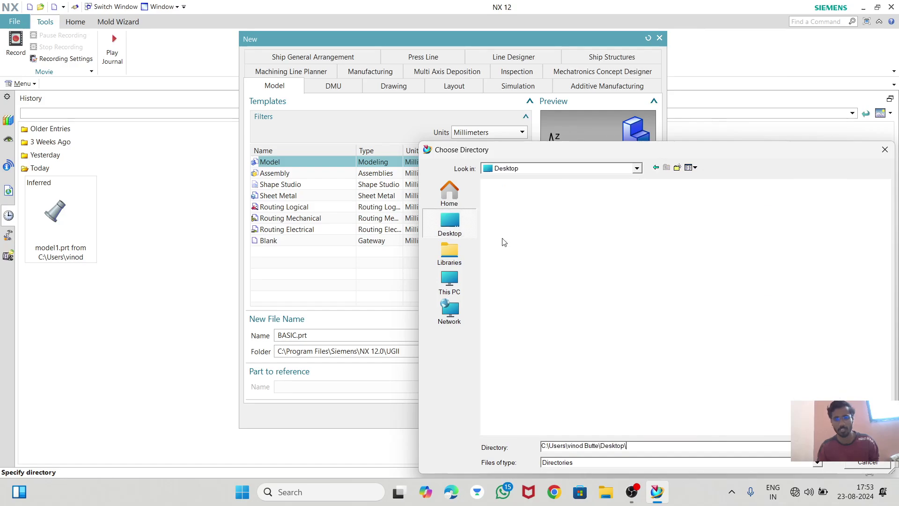
scroll(628, 299, "down", 1)
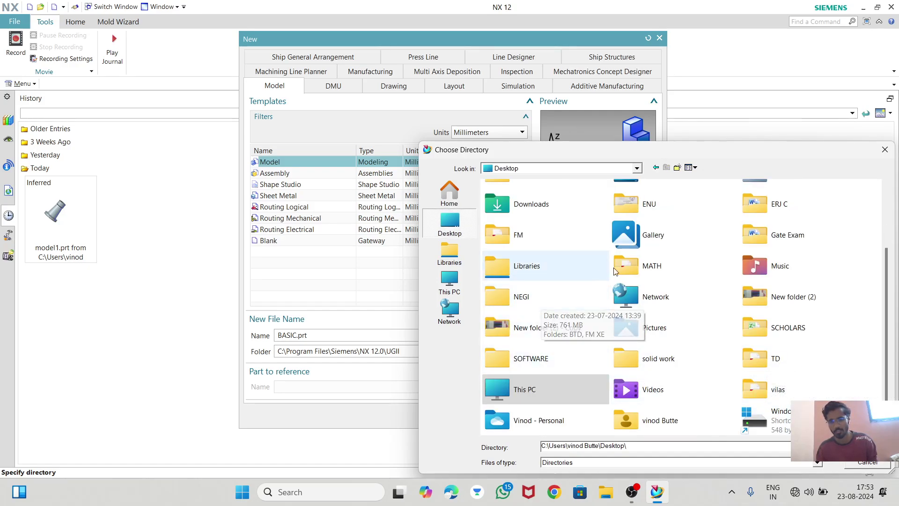
scroll(616, 270, "up", 3)
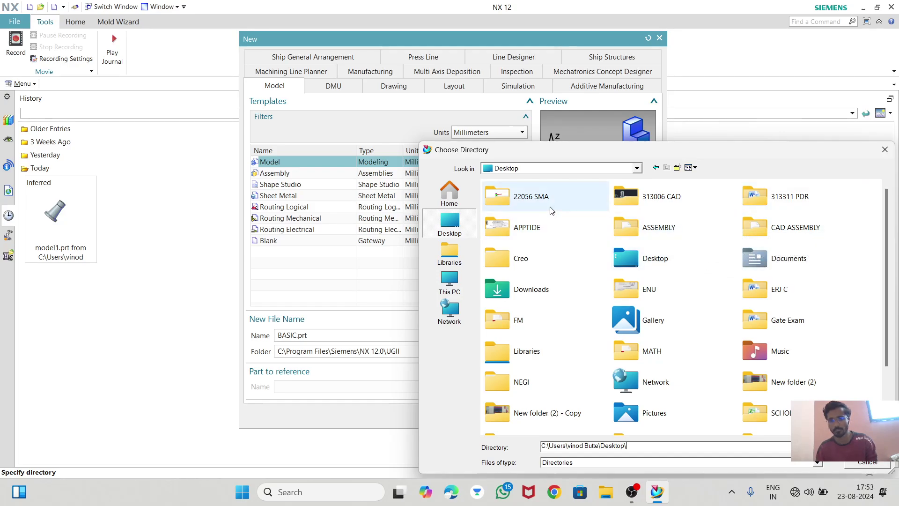
double_click(531, 197)
key("Return")
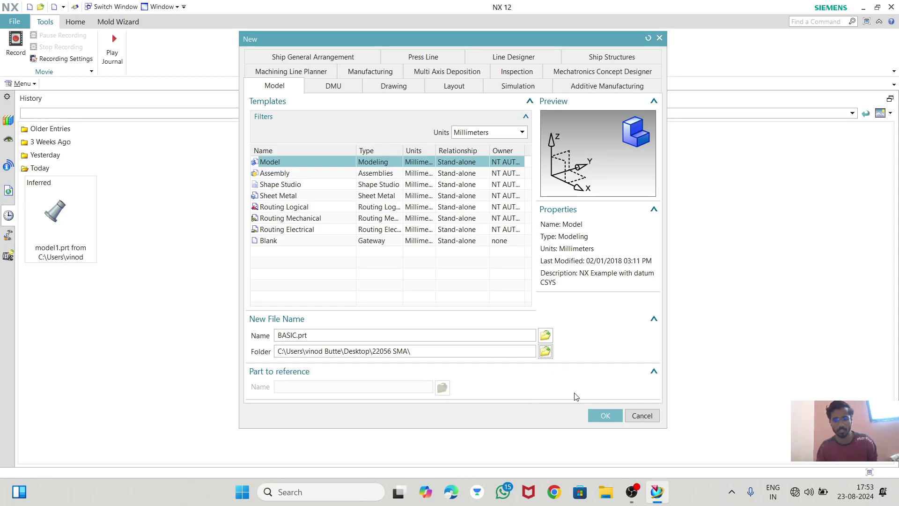
left_click(605, 417)
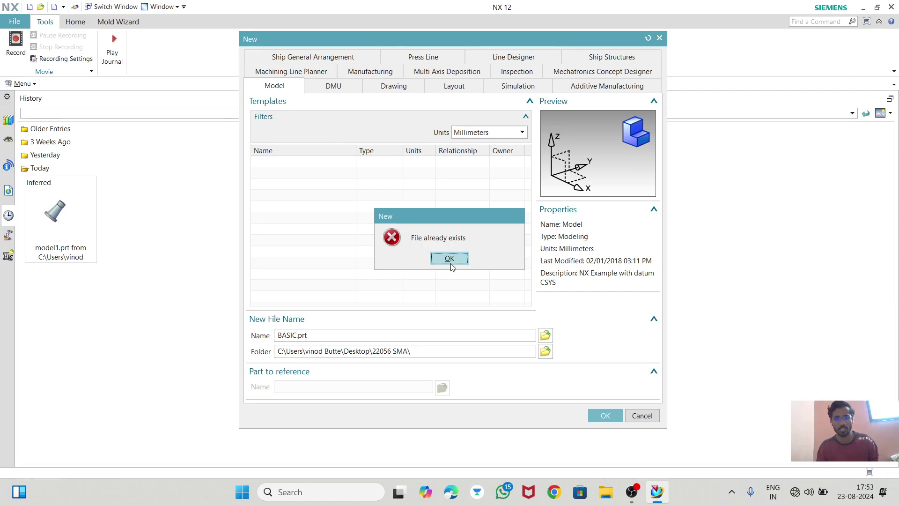
left_click(449, 260)
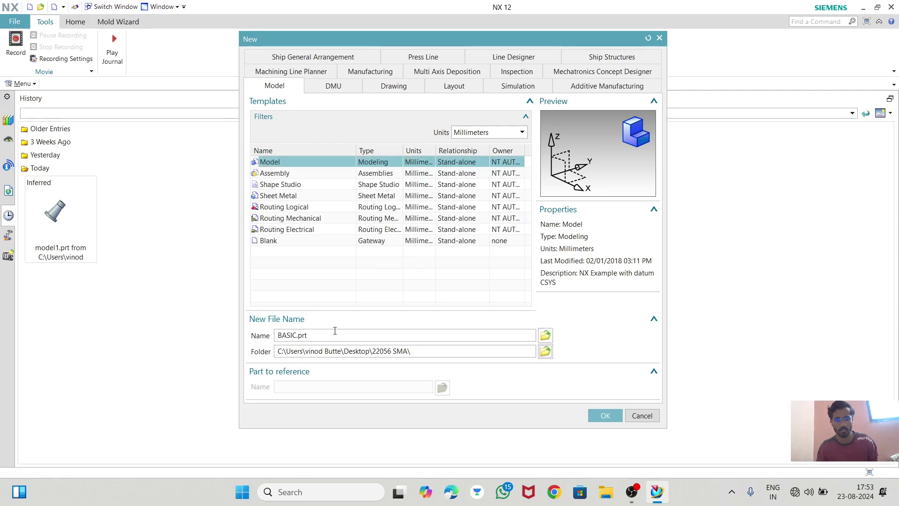
- Rename the new part file NX.prt and create it
left_click(301, 335)
key("BackSpace")
key("BackSpace")
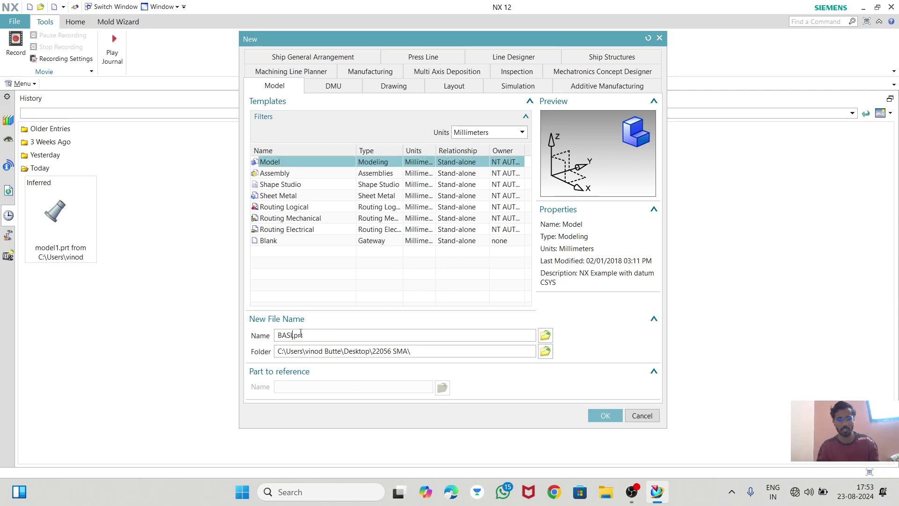
key("BackSpace")
key("BackSpace")
key("BackSpace")
key("Delete")
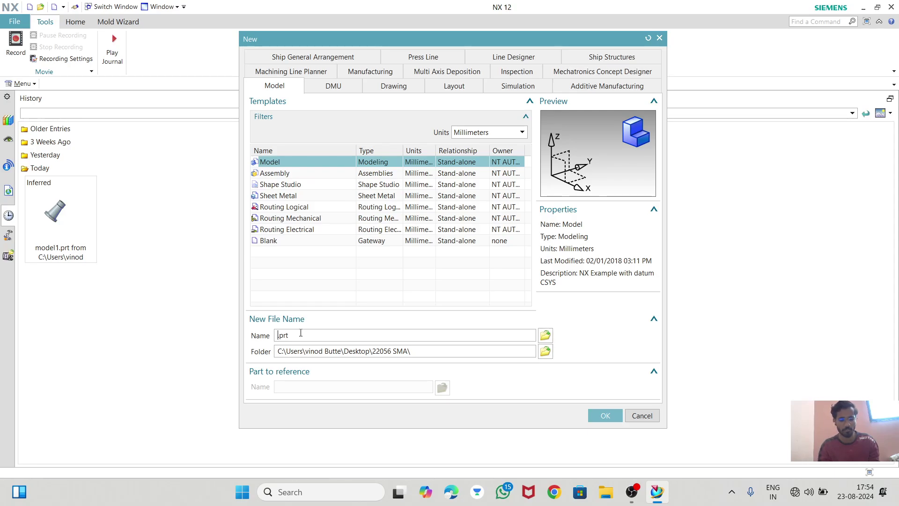
type("NX")
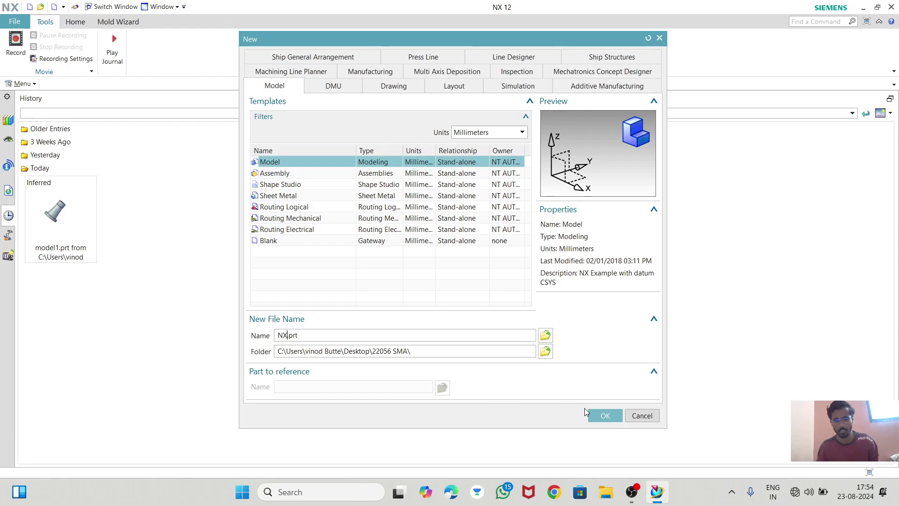
key("Return")
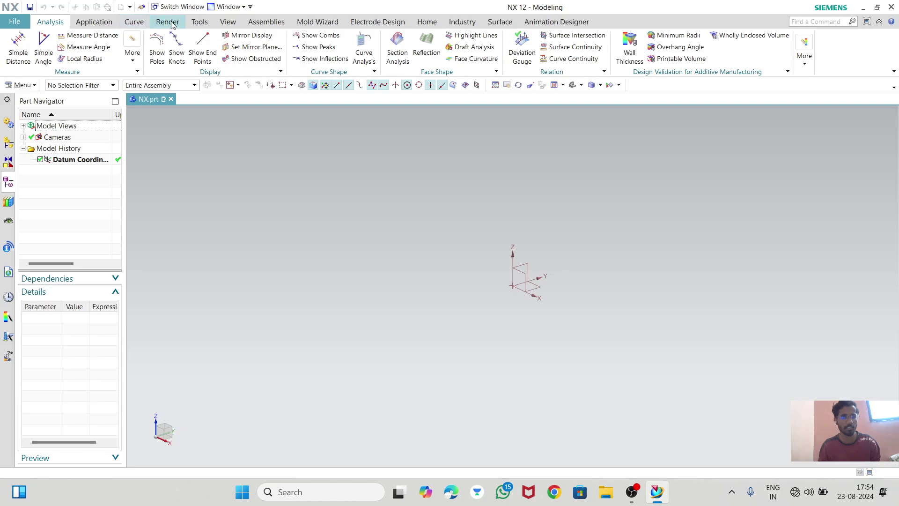
- Show the Home modeling tools and change the graphics area to a white background
left_click(427, 21)
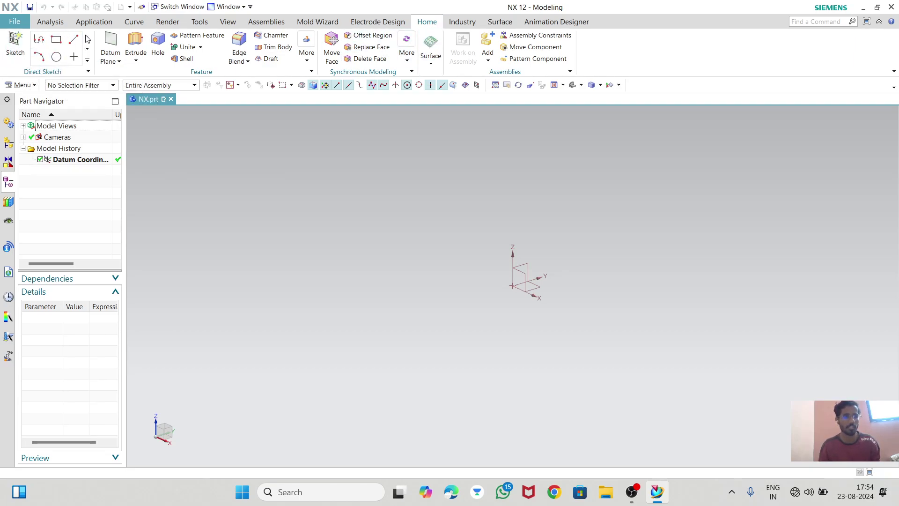
right_click(323, 185)
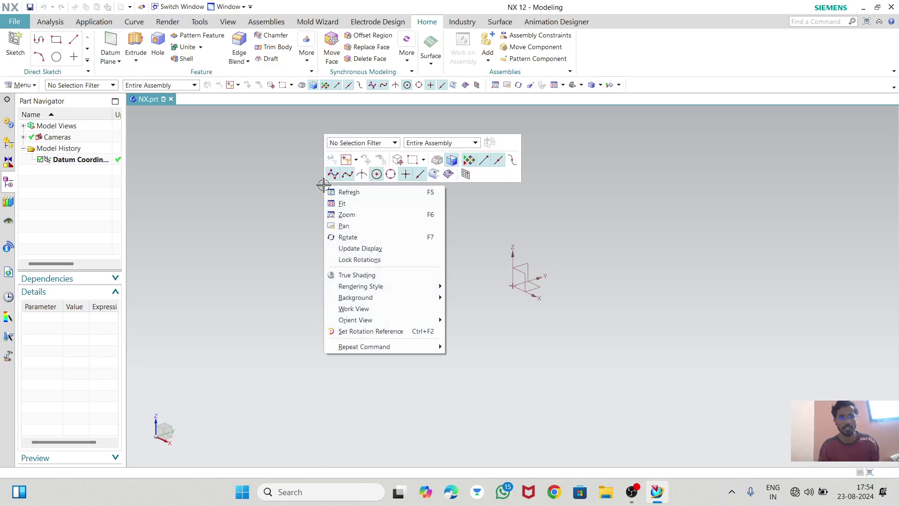
left_click(581, 348)
right_click(324, 186)
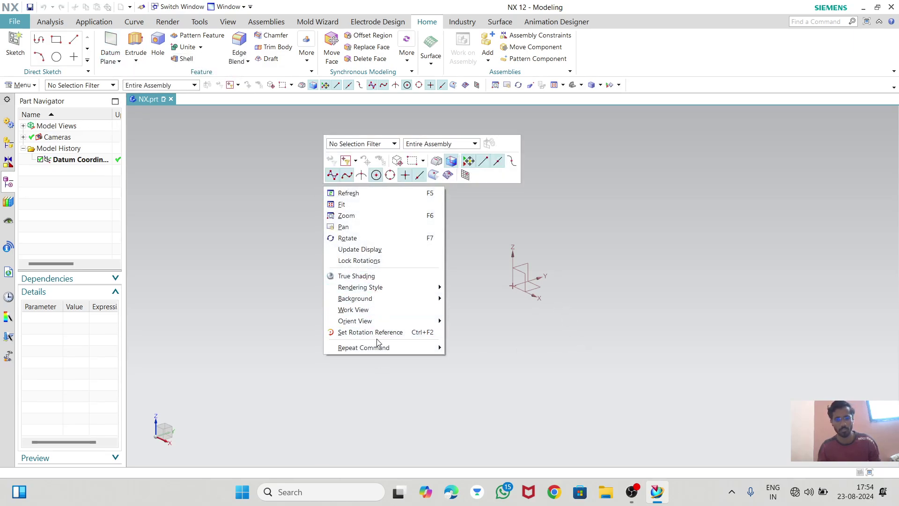
mouse_move(367, 300)
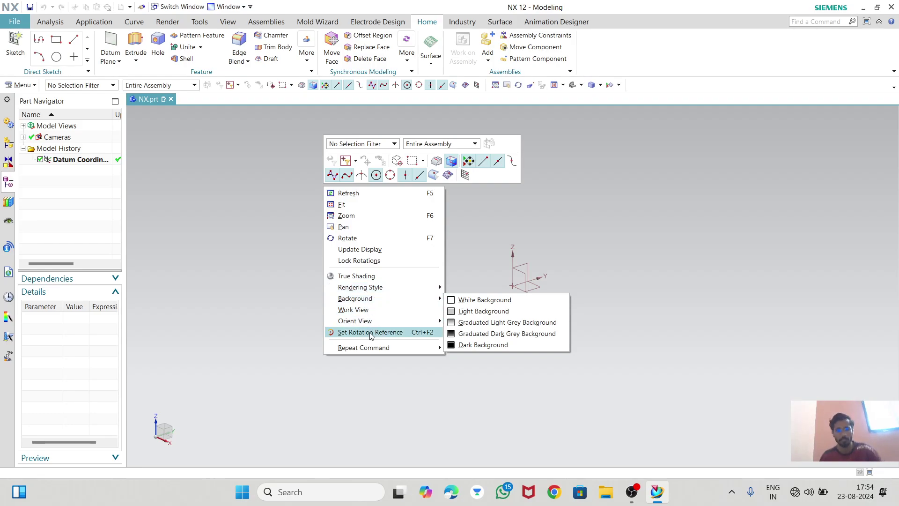
left_click(458, 301)
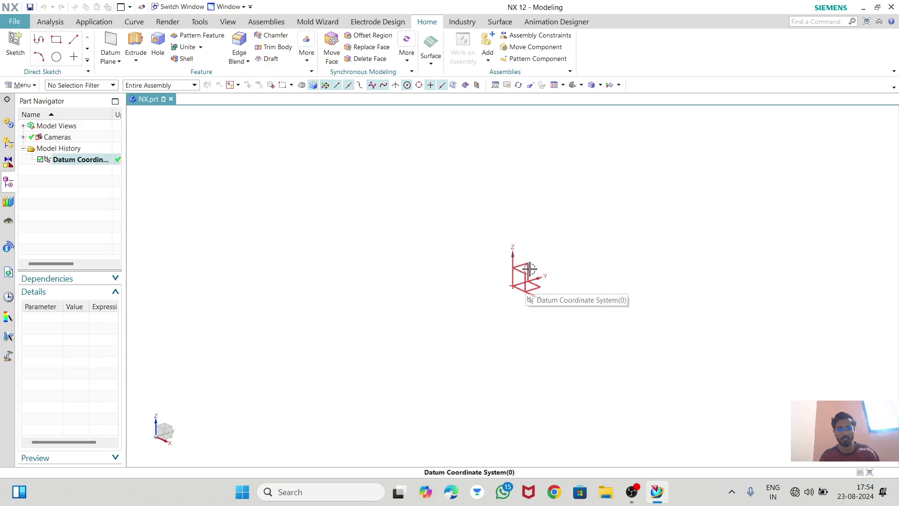
scroll(520, 286, "down", 4)
scroll(518, 289, "down", 2)
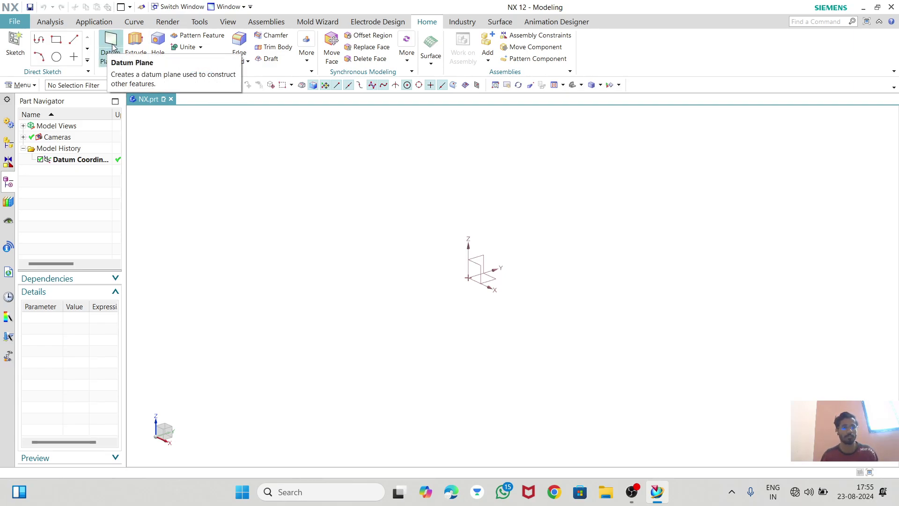
left_click(117, 59)
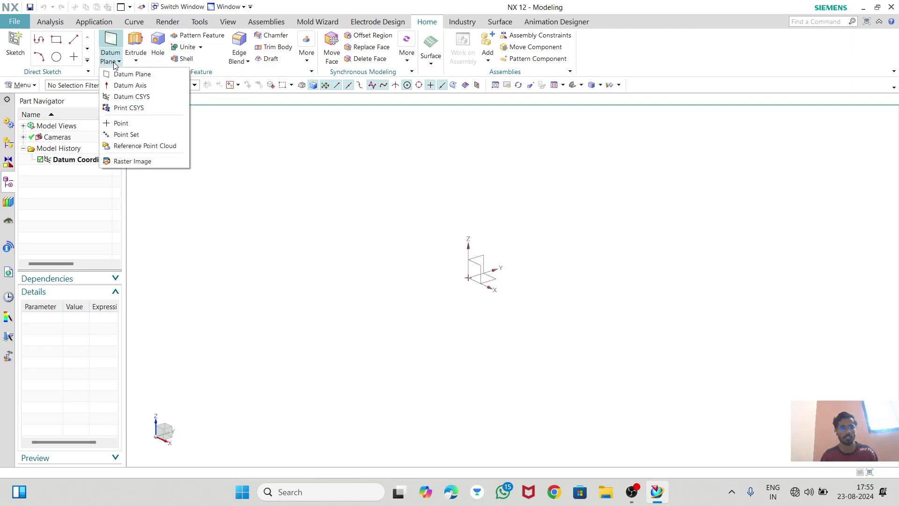
left_click(278, 168)
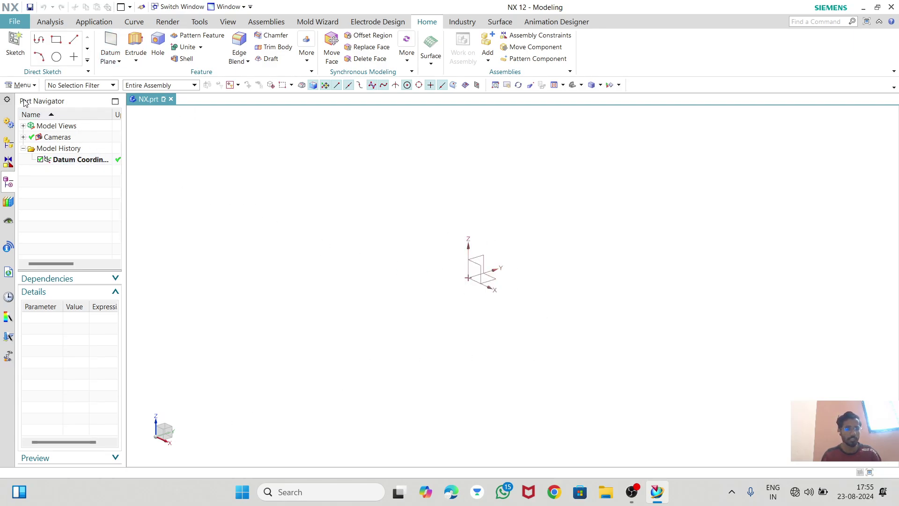
- Create a sketch on the YZ plane of the datum coordinate system
left_click(64, 160)
left_click(61, 196)
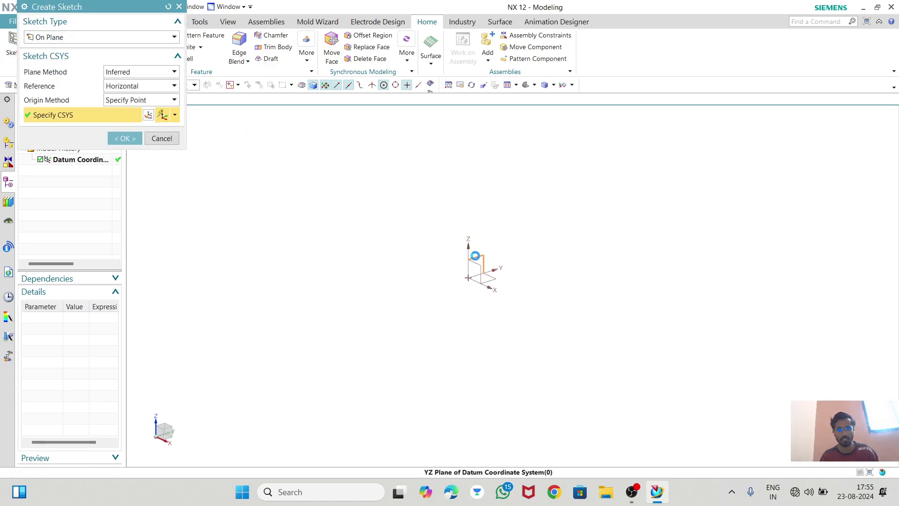
left_click(474, 256)
left_click(124, 138)
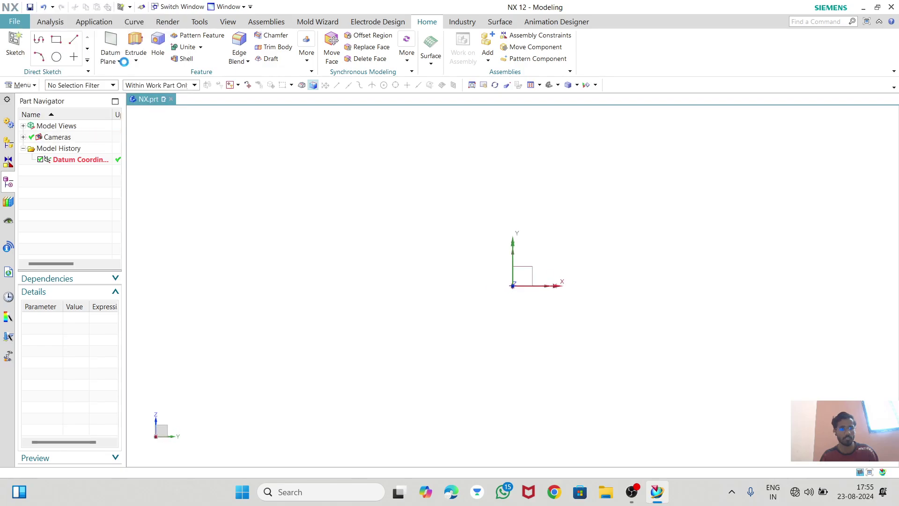
- Sketch a two-point rectangle about 19 by 16 mm around the sketch origin
key("r")
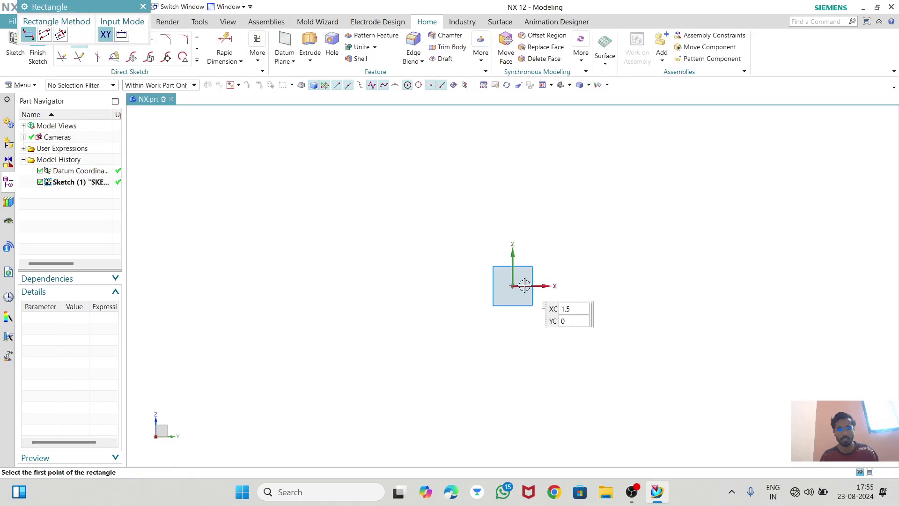
left_click(450, 220)
left_click(600, 343)
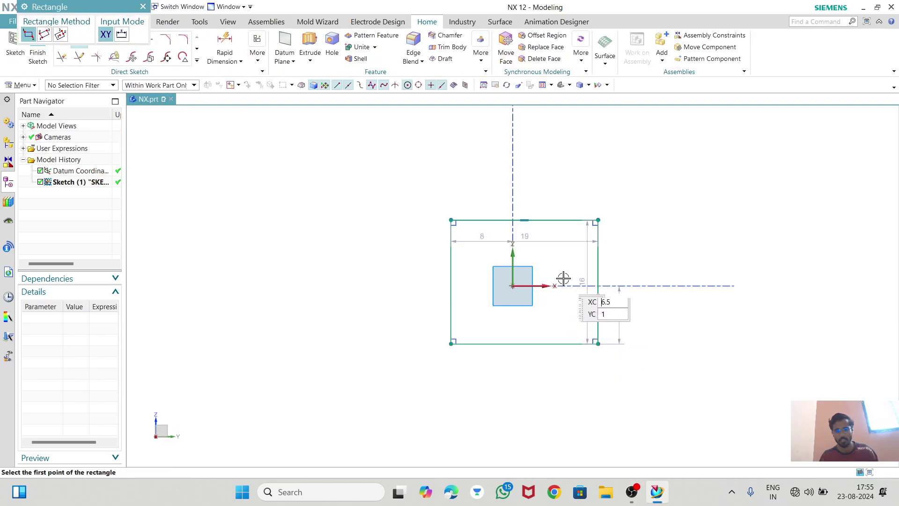
key("Escape")
- Place the rectangle's horizontal dimension above its upper edge and set the width to 50 mm
left_click_drag(536, 238, 532, 193)
double_click(531, 194)
type("50")
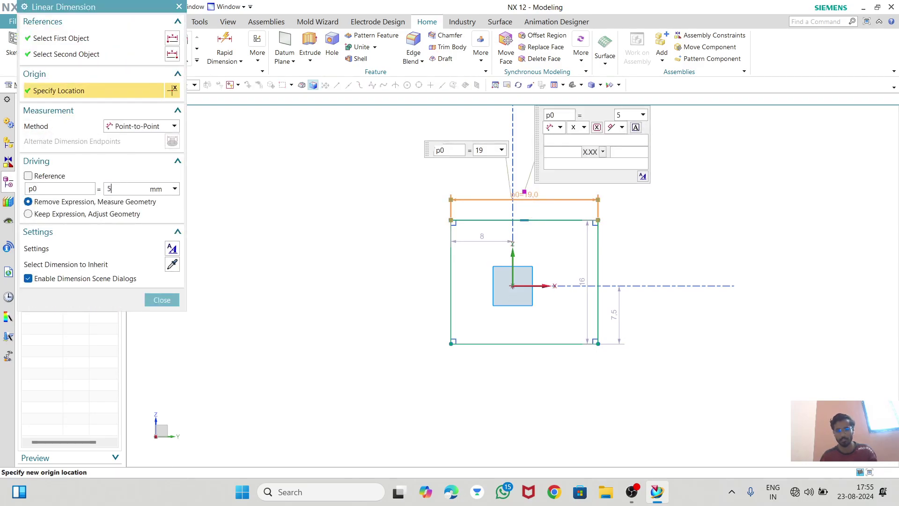
key("Return")
scroll(497, 214, "down", 1)
scroll(498, 214, "down", 1)
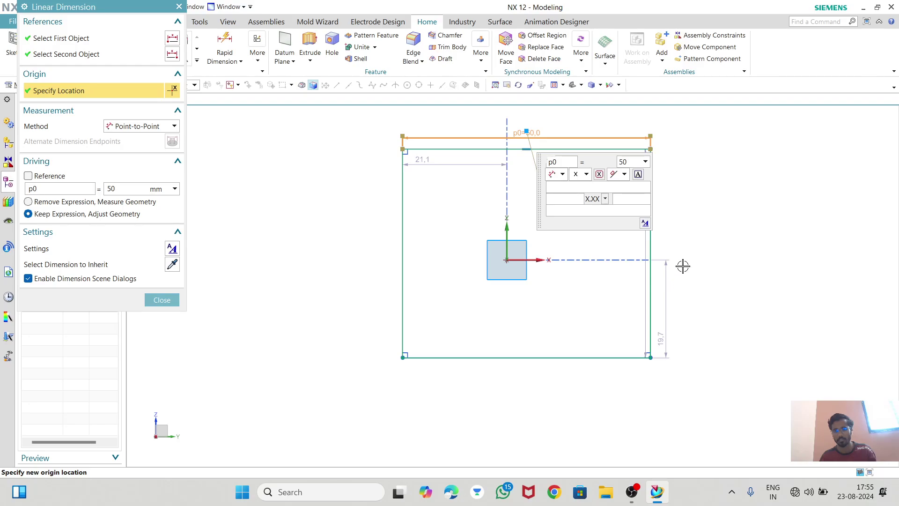
key("Escape")
- Place the rectangle's vertical dimension outside its right edge and set the height to 50 mm
left_click_drag(643, 232, 668, 231)
double_click(670, 230)
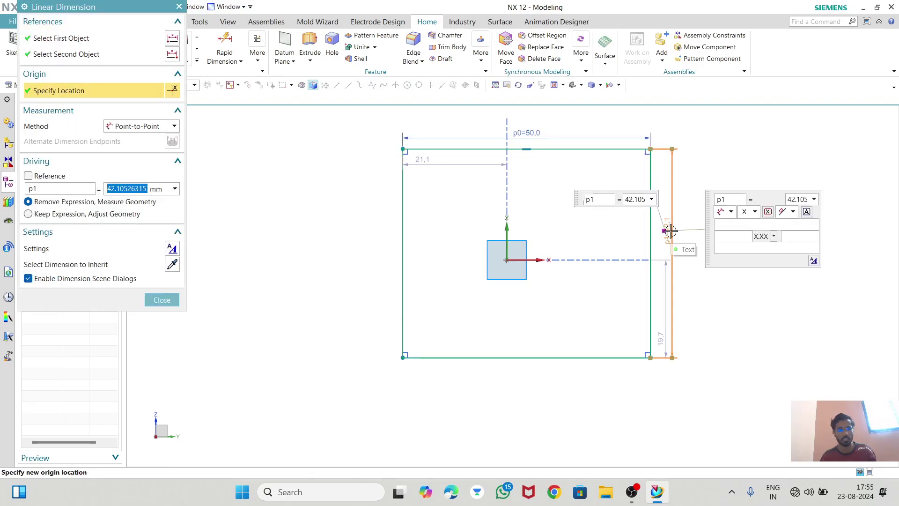
type("50")
key("Return")
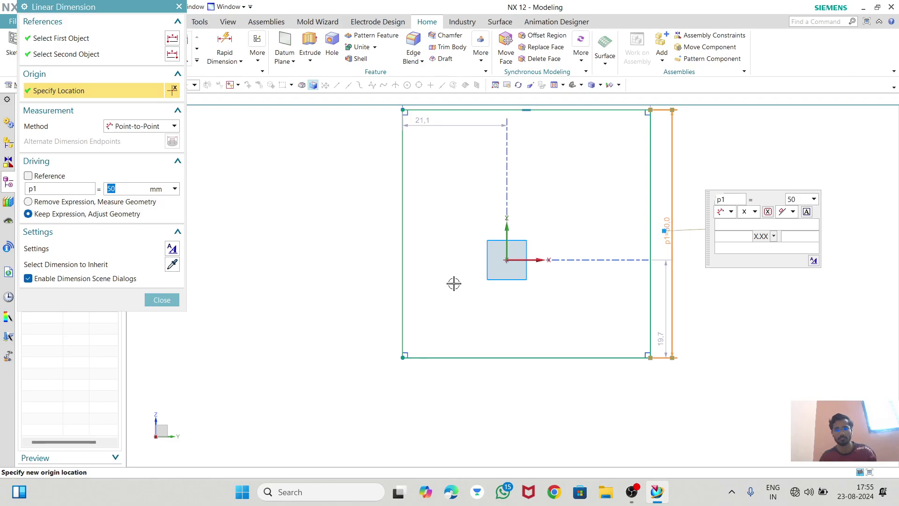
left_click(162, 300)
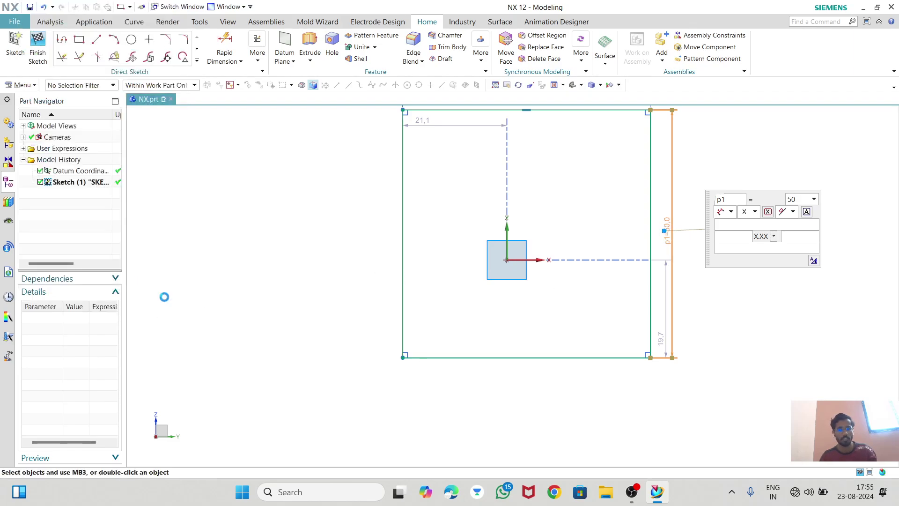
- Center the square on the origin by constraining its upper edge's midpoint to the vertical axis and its right edge's midpoint to the horizontal axis
left_click(528, 111)
left_click(508, 226)
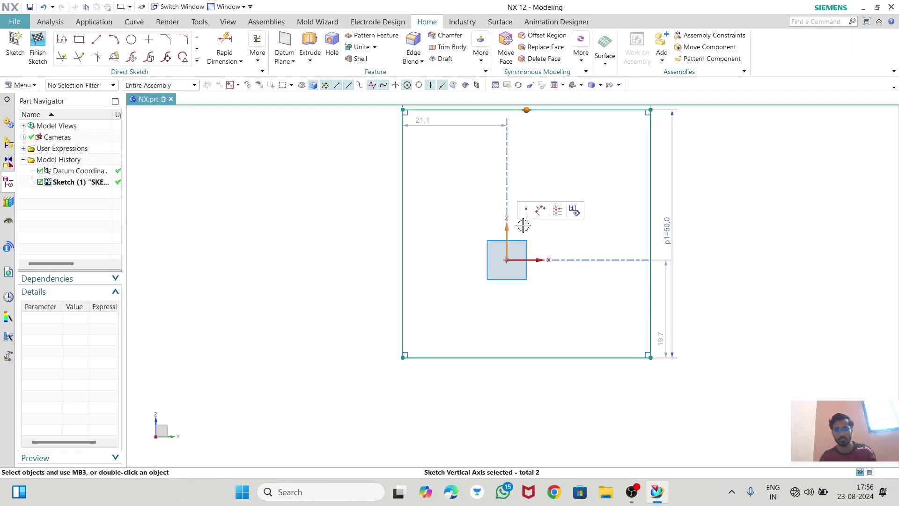
left_click(531, 208)
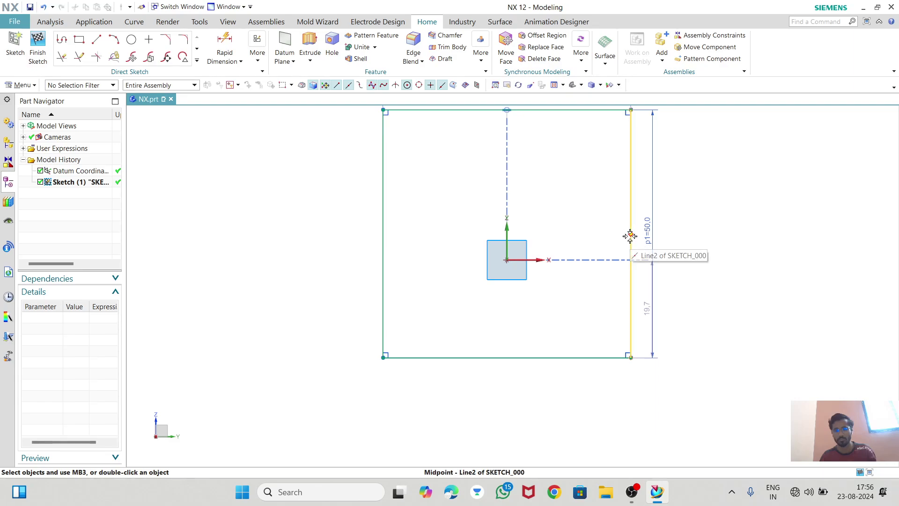
left_click(631, 234)
left_click(536, 259)
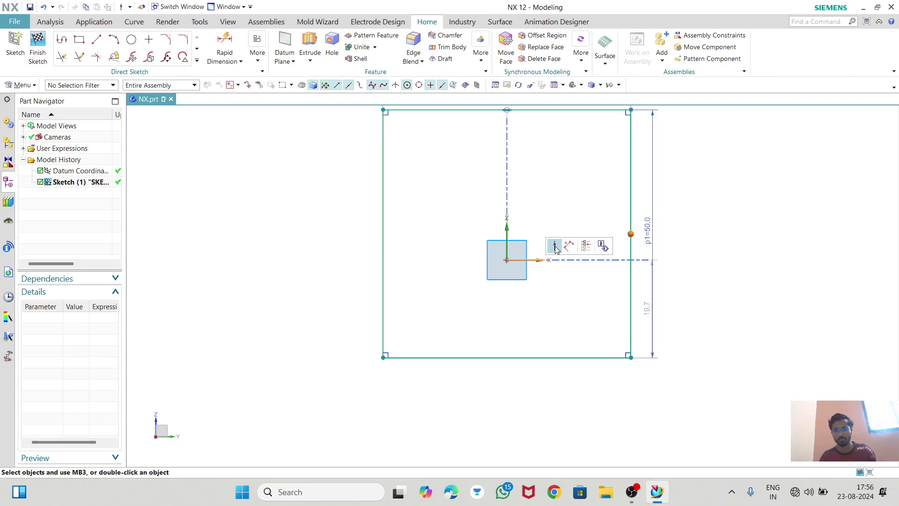
left_click(555, 246)
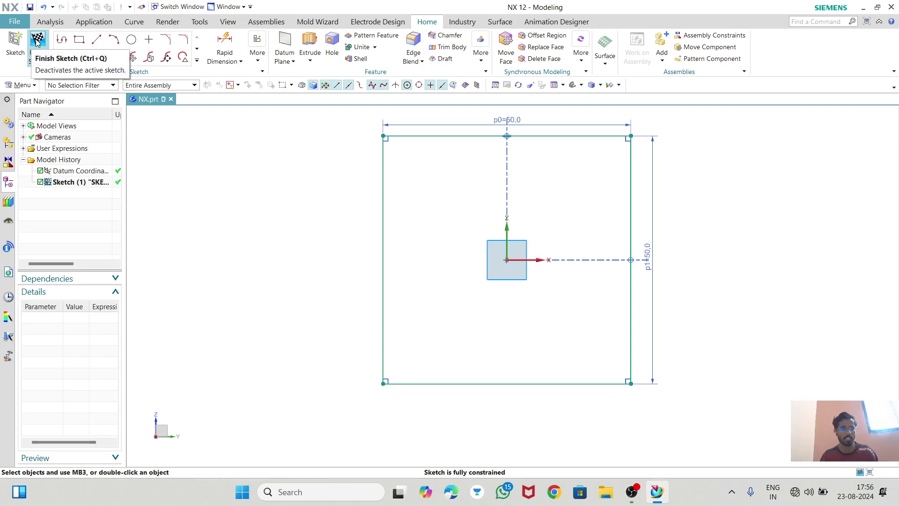
- Finish the sketch and extrude the square from a start distance of -25 mm to an end distance of 25 mm
left_click(45, 51)
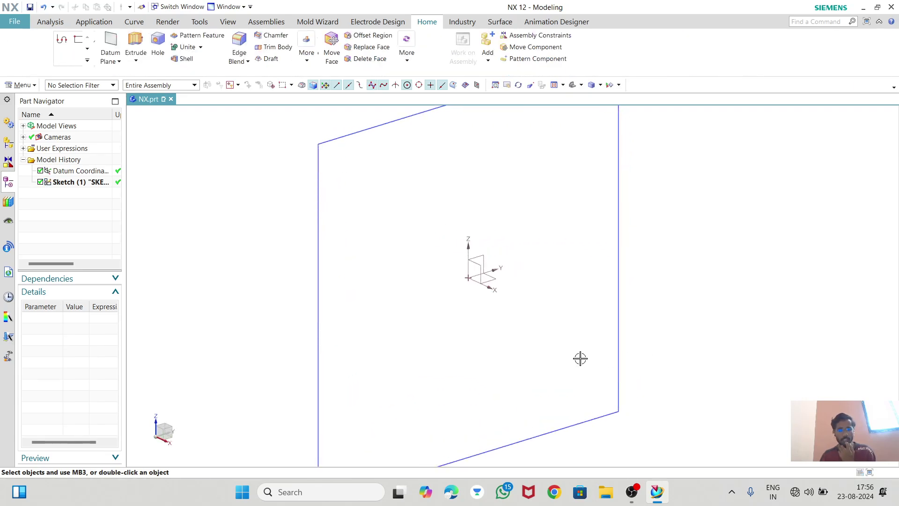
left_click(136, 46)
left_click(468, 234)
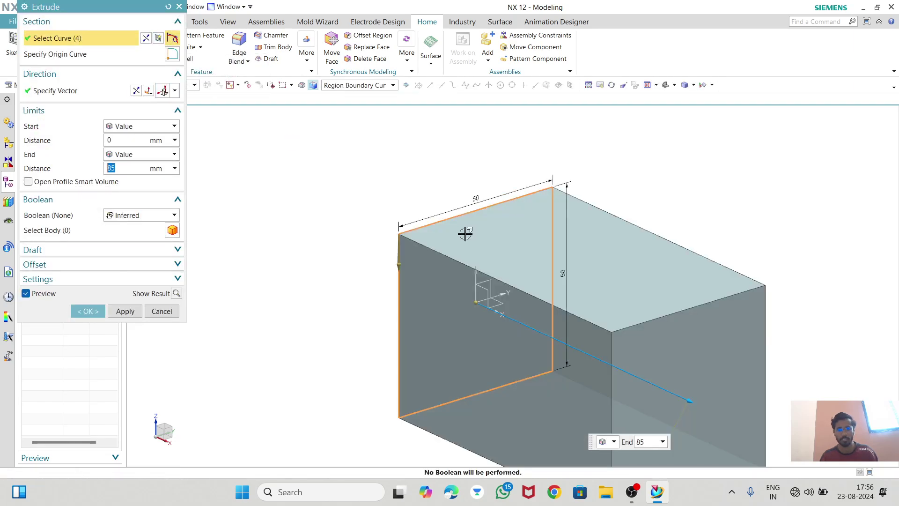
left_click(127, 142)
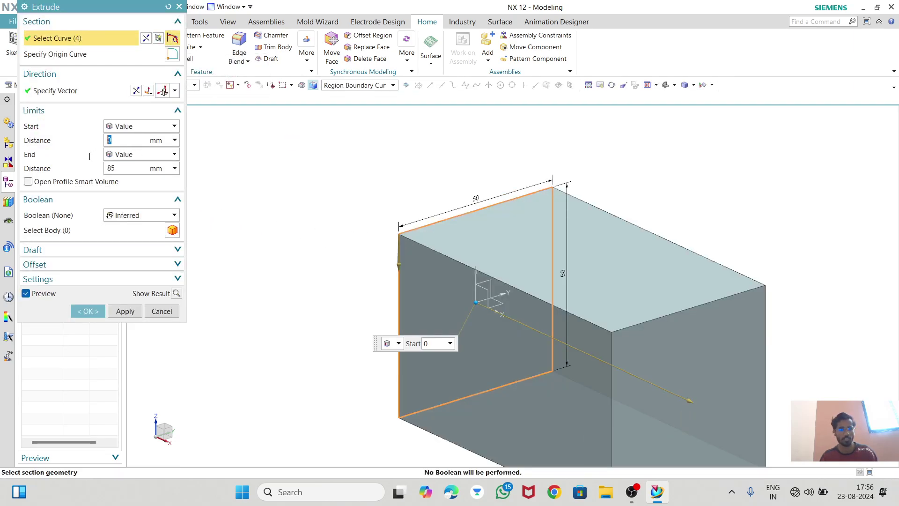
type("-25")
key("Return")
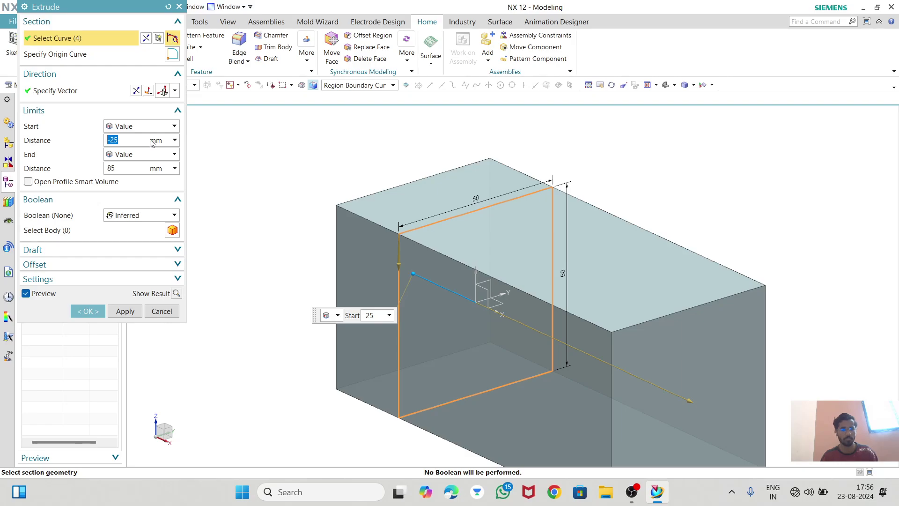
left_click_drag(132, 173, 72, 187)
type("25")
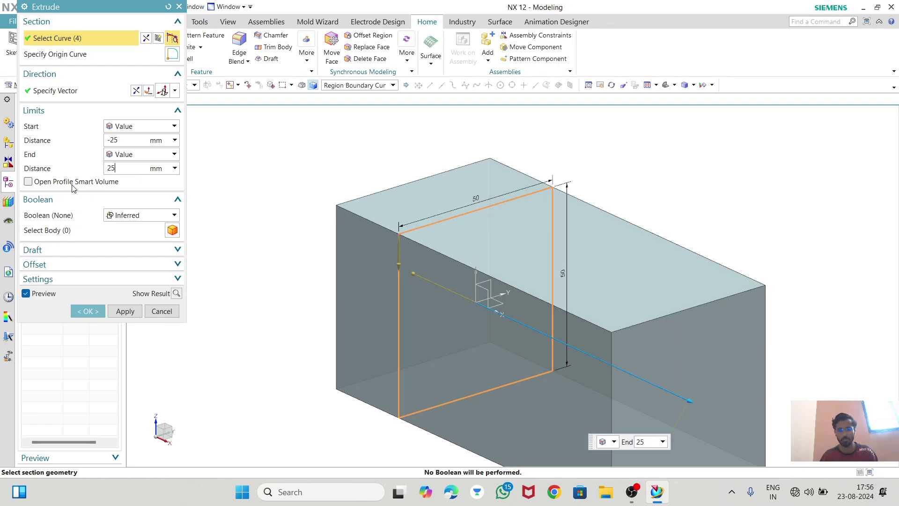
left_click(101, 310)
middle_click_drag(379, 239, 383, 280)
scroll(458, 256, "up", 2)
scroll(443, 261, "down", 1)
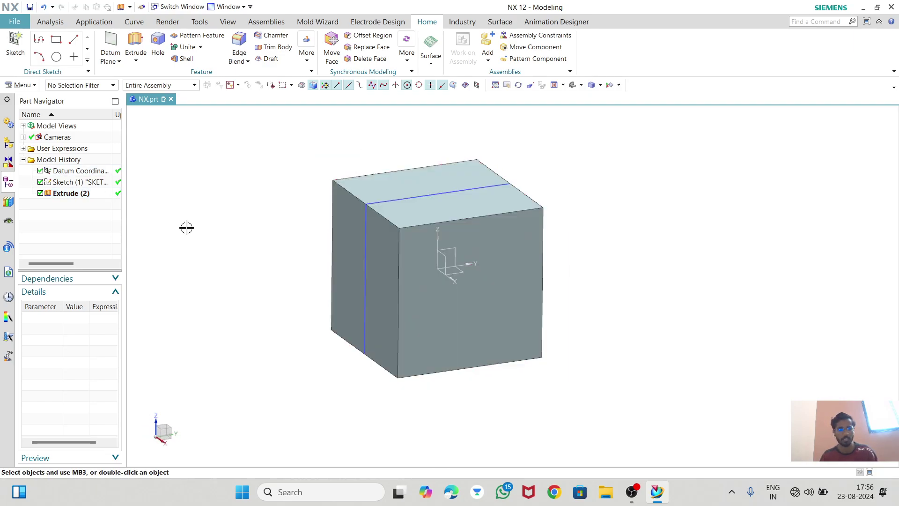
double_click(80, 181)
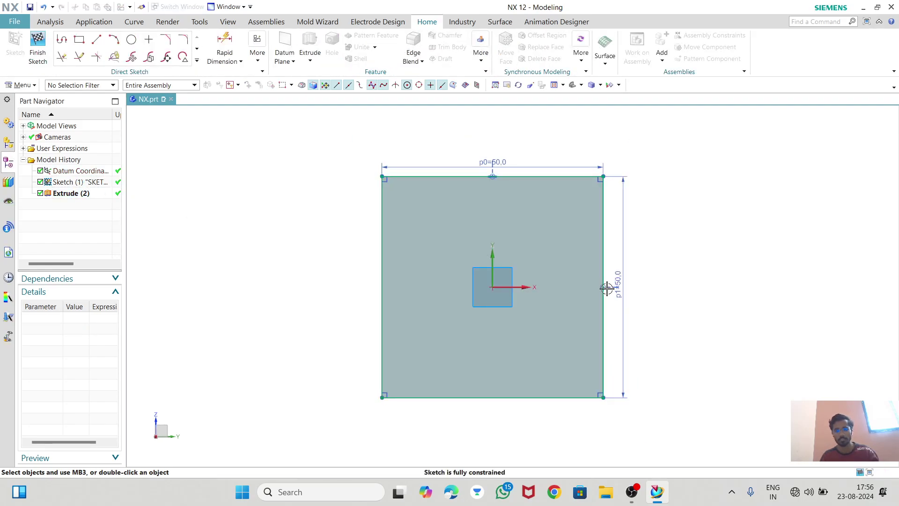
key("Delete")
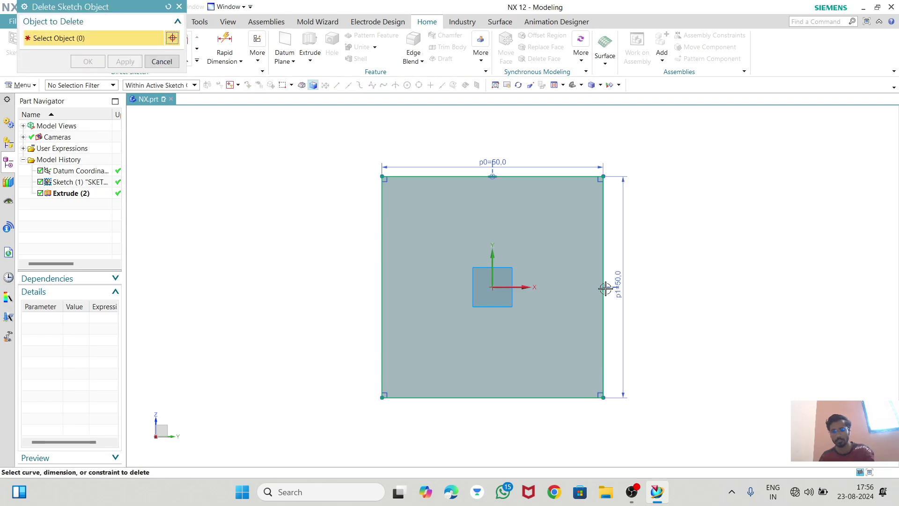
left_click_drag(382, 396, 419, 326)
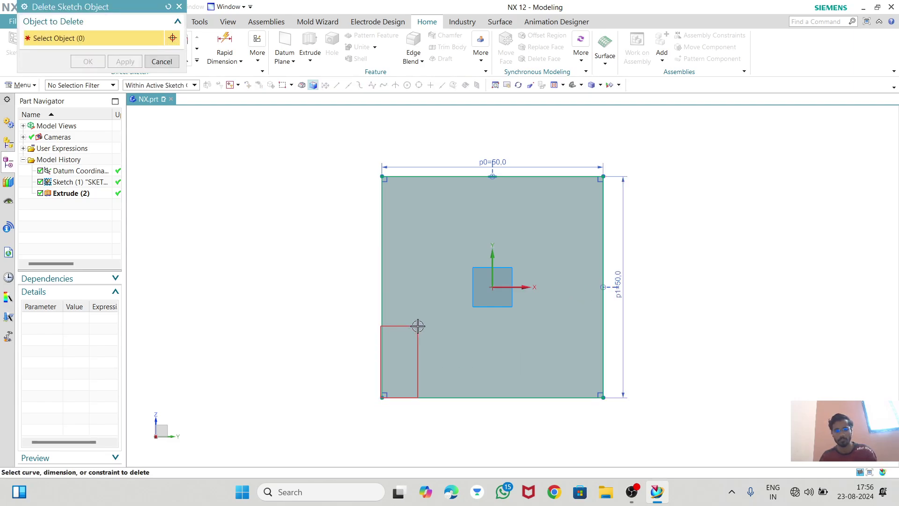
key("Escape")
- Undo the cube's extrusion and reopen the square's sketch for editing
key("ctrl+z")
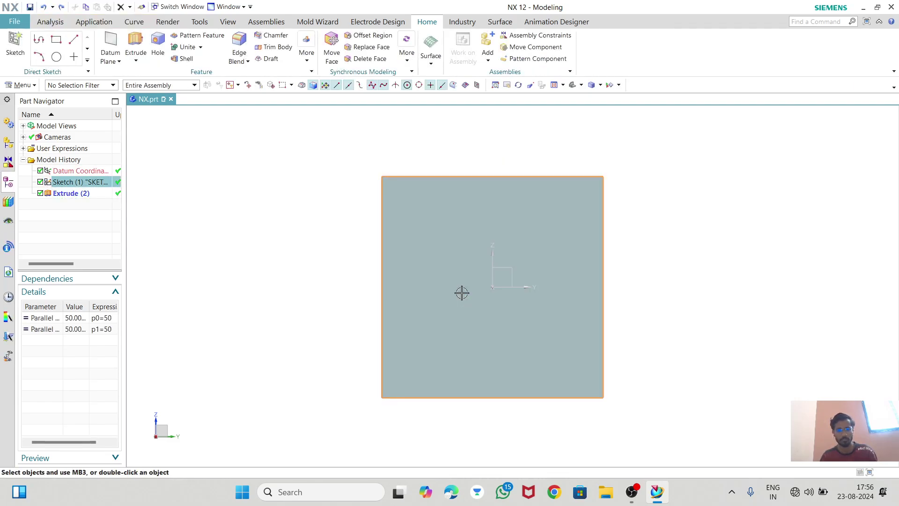
double_click(382, 177)
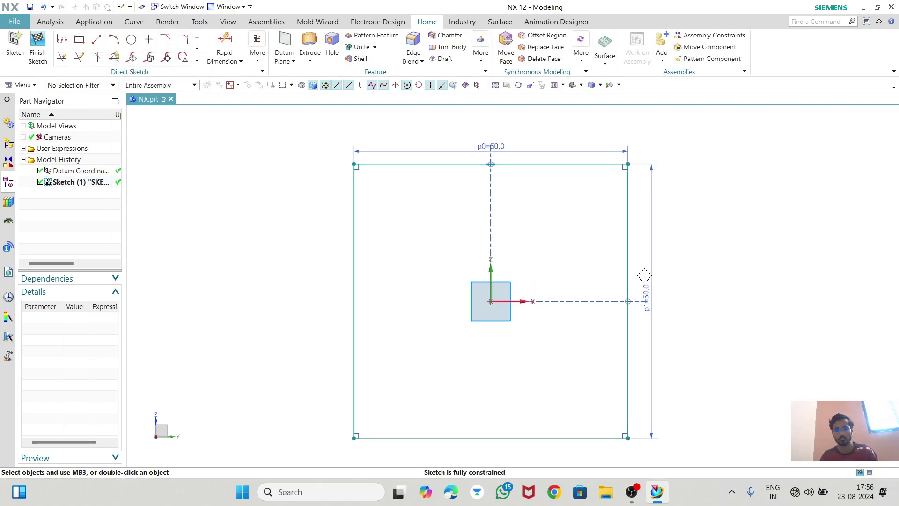
- Sketch a 50 by 50 mm two-point rectangle with its lower-left corner at the sketch origin
left_click(79, 39)
left_click(492, 302)
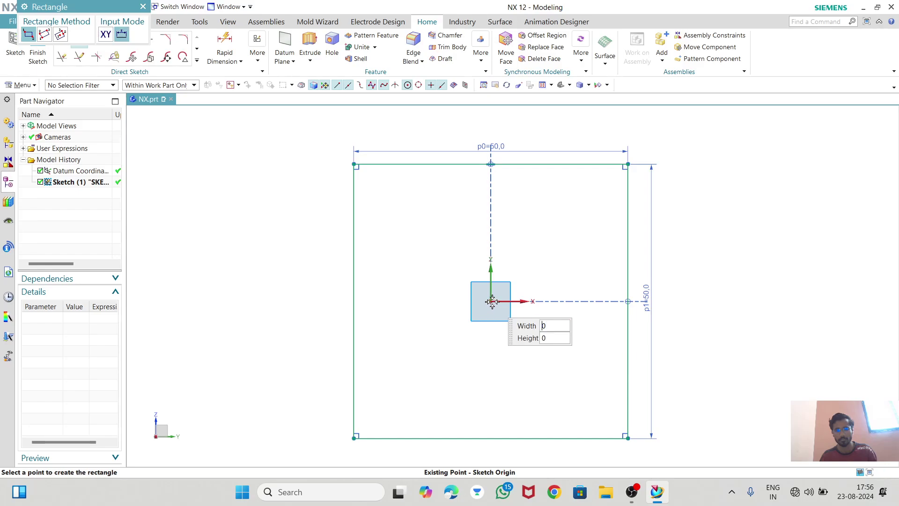
scroll(624, 211, "down", 2)
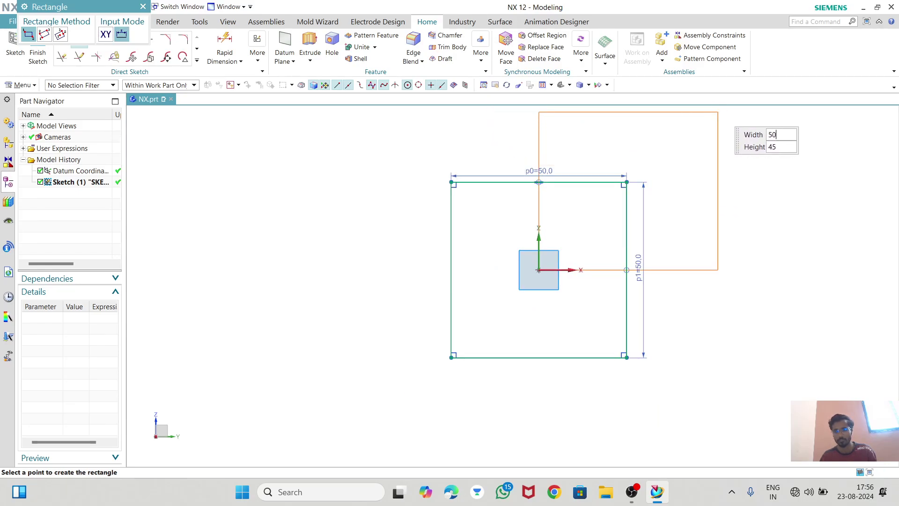
key("Tab")
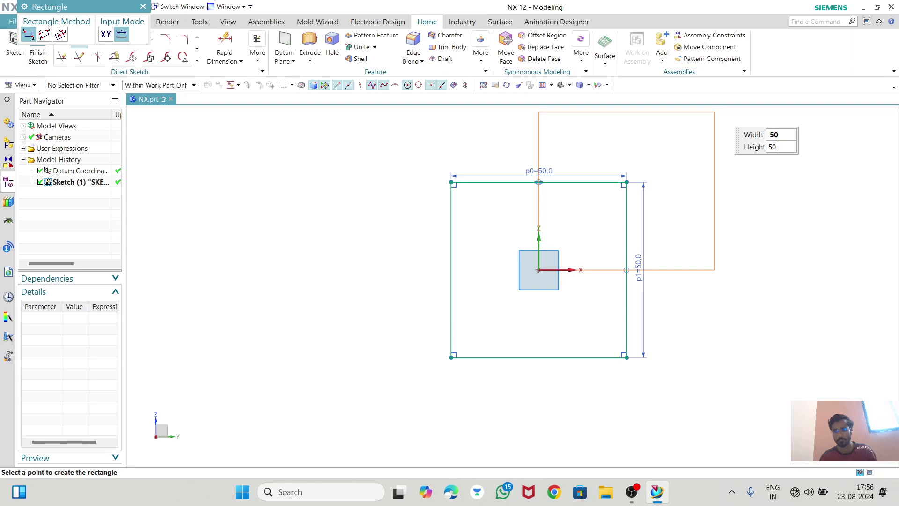
key("Tab")
left_click(704, 169)
key("Escape")
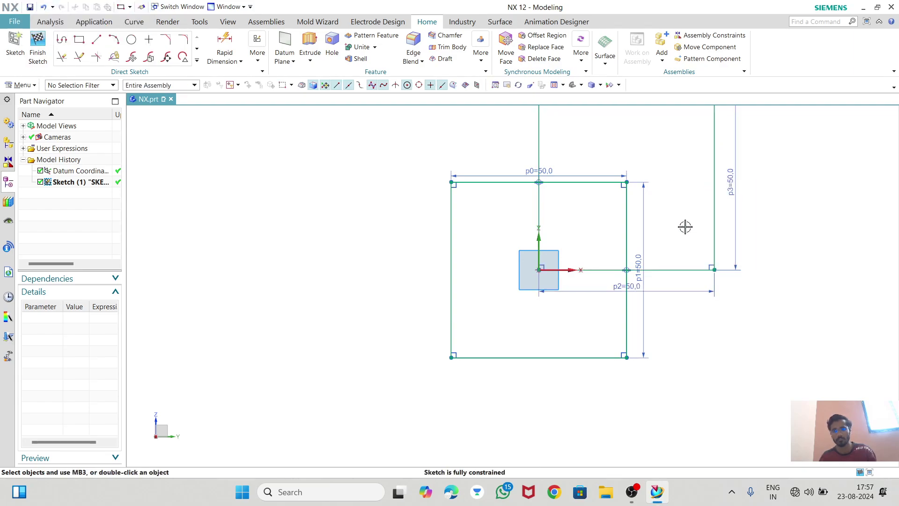
- Delete all four lines of the old square centered on the origin
left_click(451, 237)
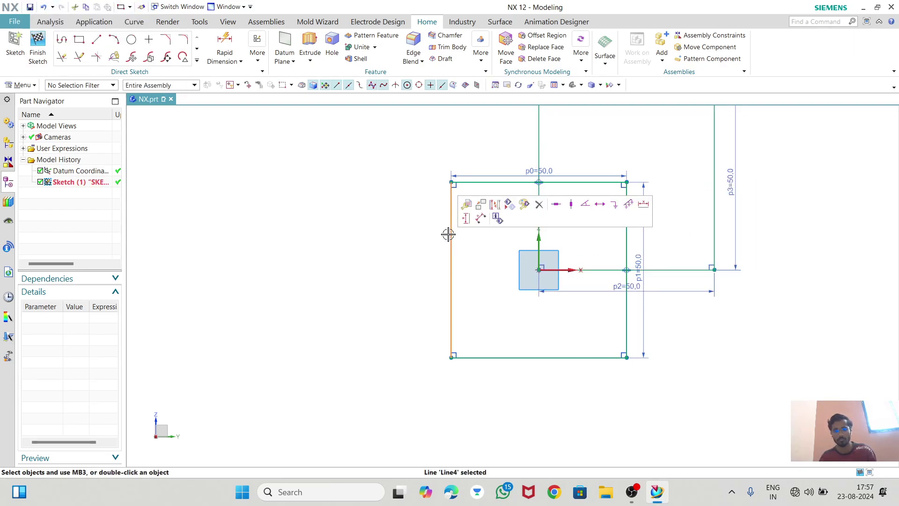
key("Delete")
left_click(493, 182)
key("Delete")
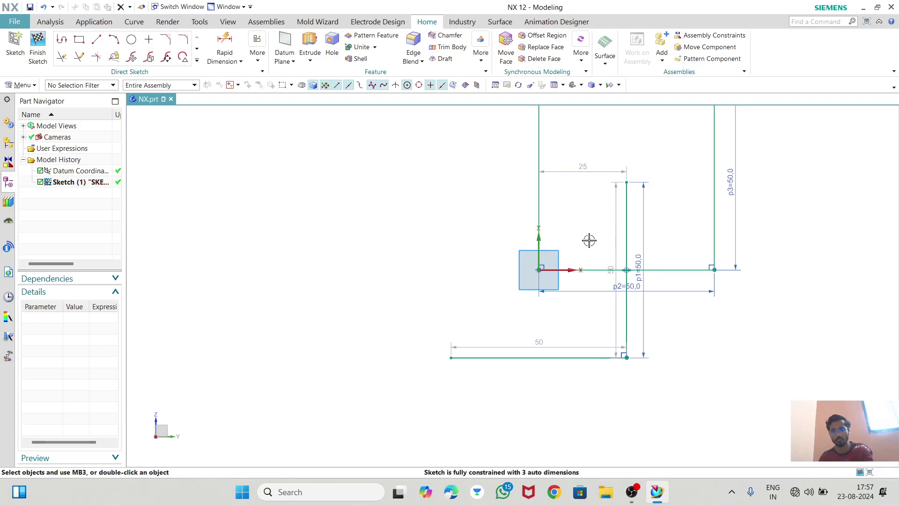
left_click(626, 229)
key("Delete")
left_click(557, 357)
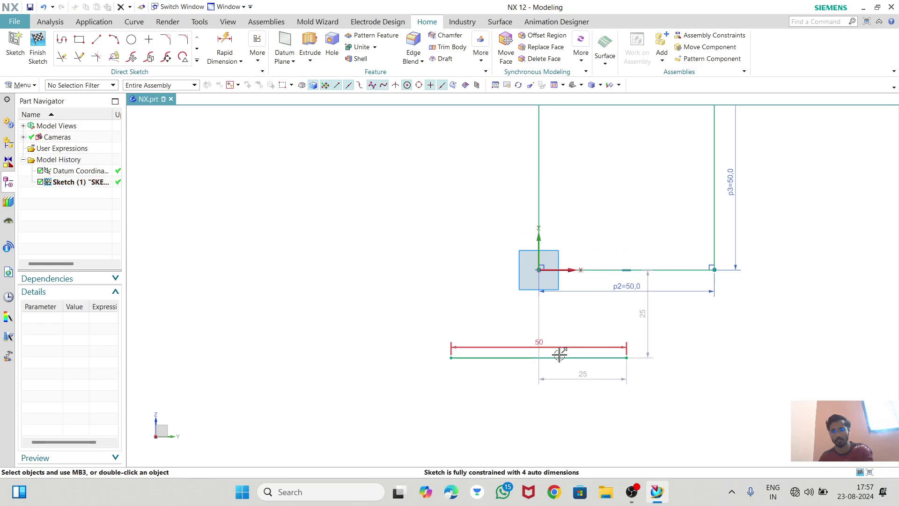
key("Delete")
scroll(513, 313, "up", 1)
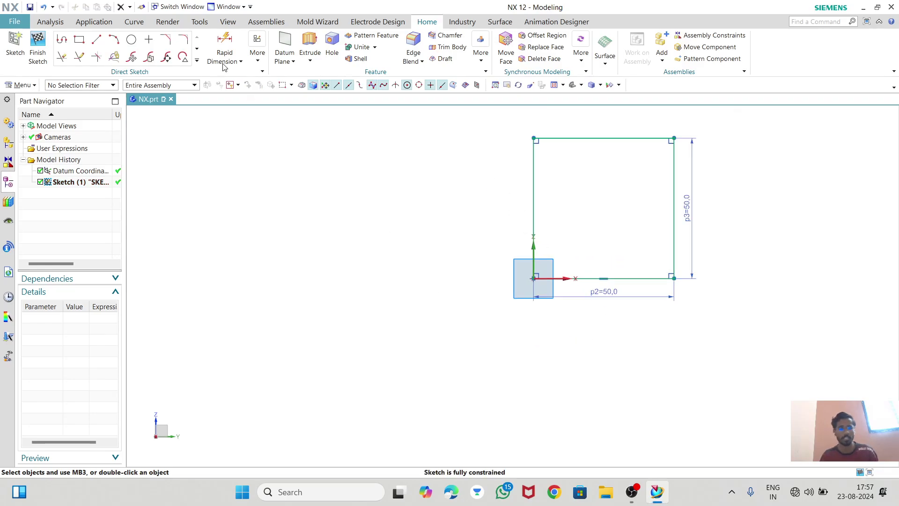
- Finish the sketch and extrude the corner-based square from a start distance of 0 to an end distance of 50 mm
left_click(37, 55)
mouse_move(542, 280)
middle_mouse_down()
mouse_move(542, 310)
mouse_move(565, 322)
mouse_move(544, 306)
middle_mouse_up()
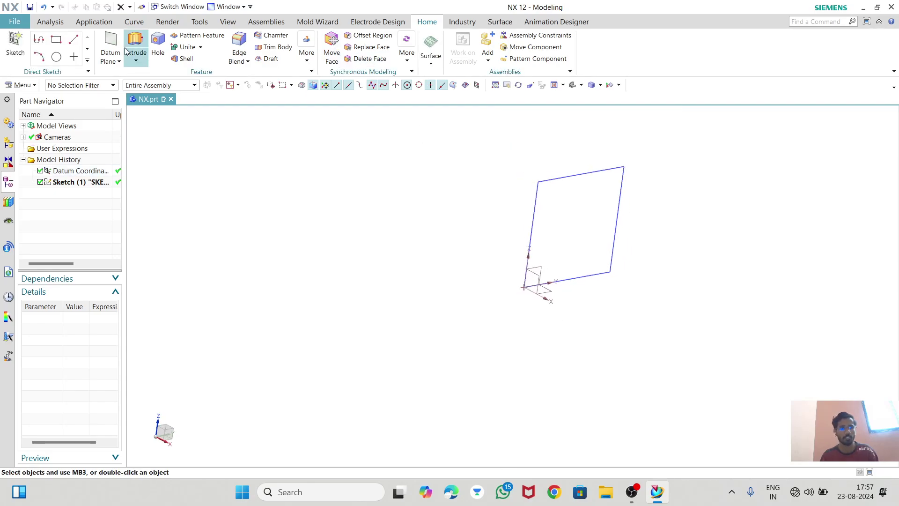
left_click(556, 187)
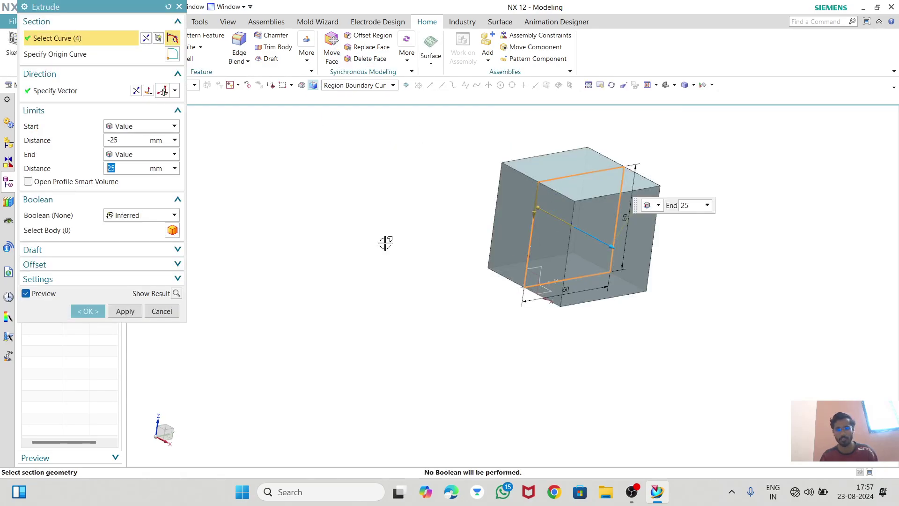
left_click(113, 140)
type("0")
key("Return")
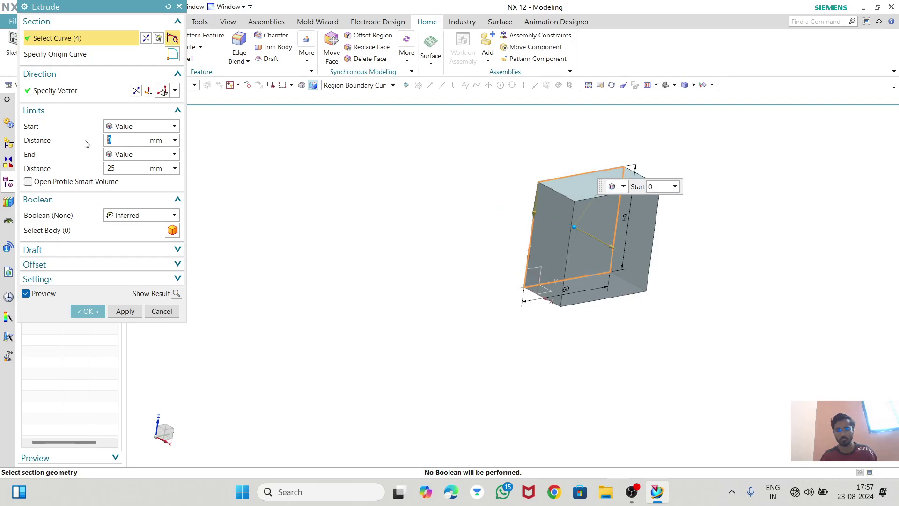
left_click(118, 168)
type("5")
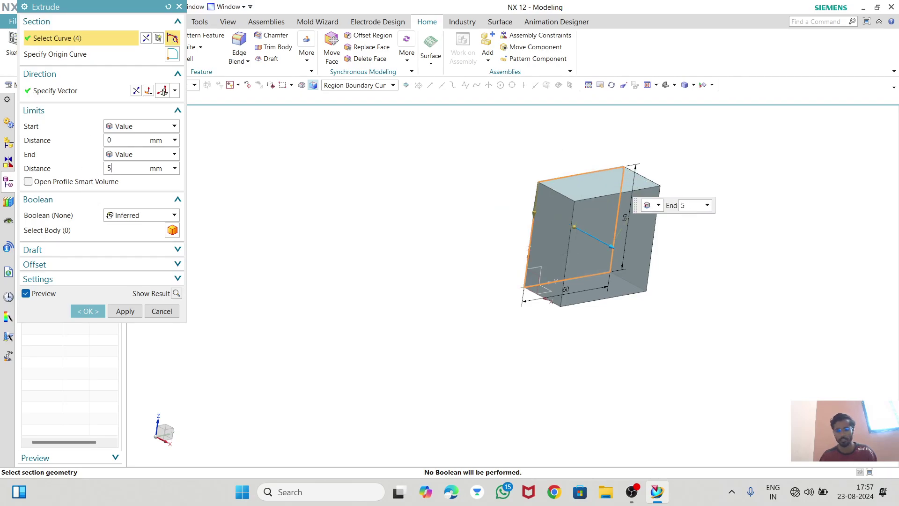
type("0")
key("Return")
left_click(85, 310)
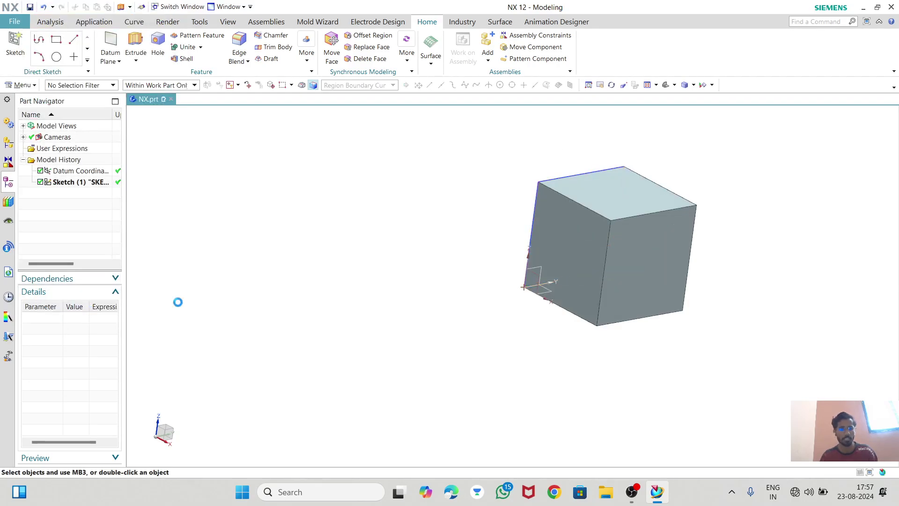
middle_click_drag(606, 291, 590, 214)
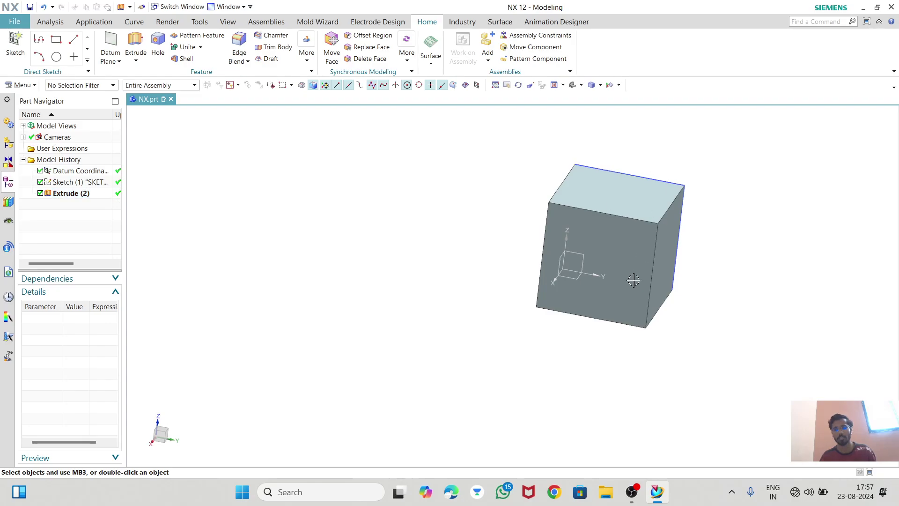
middle_click_drag(634, 277, 622, 305)
scroll(576, 304, "down", 2)
scroll(576, 301, "up", 3)
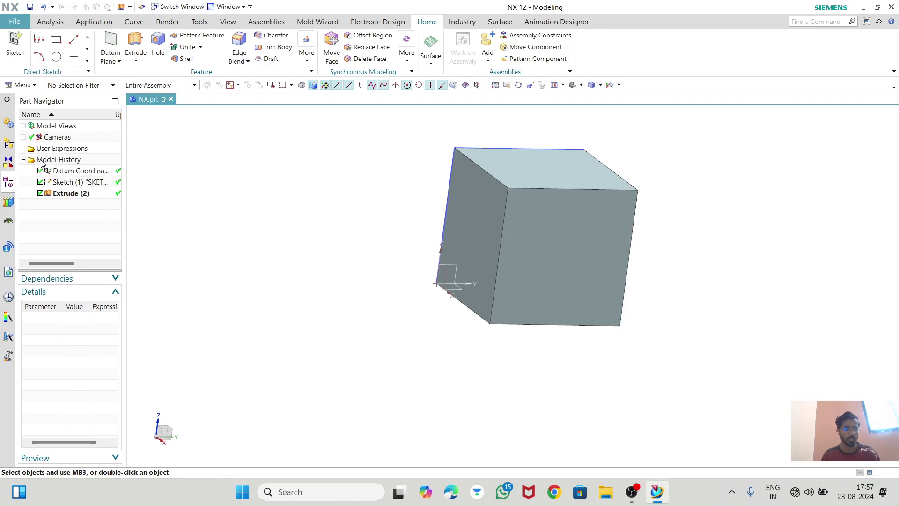
- Inspect the datum coordinate system, the square's sketch and the extrusion in the model history, and enlarge the history list
left_click(51, 172)
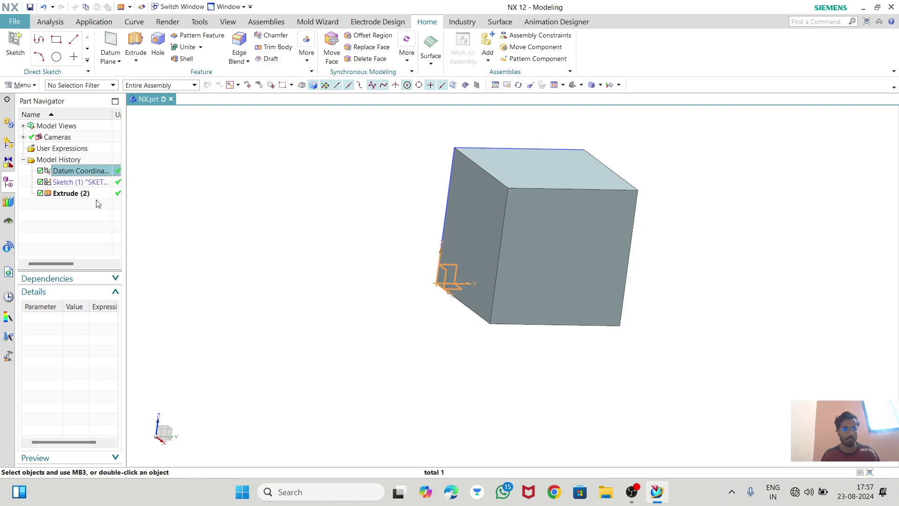
left_click(77, 183)
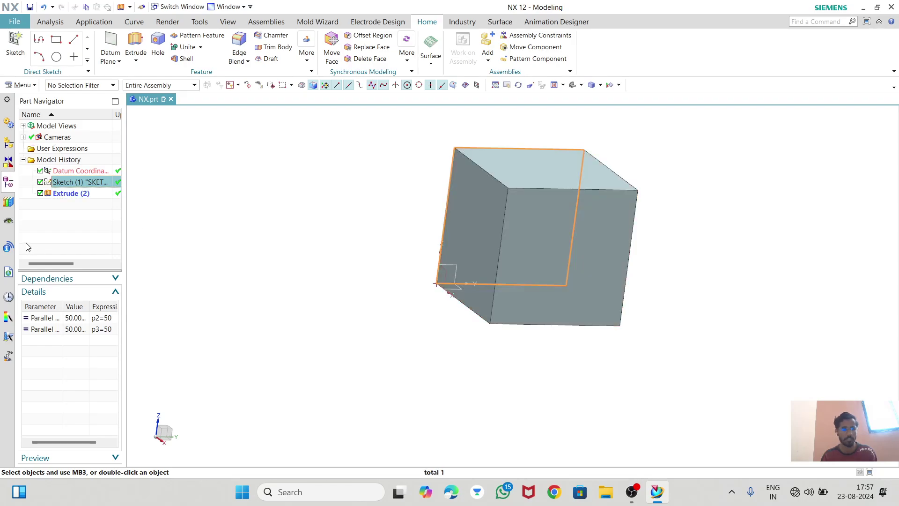
left_click(81, 194)
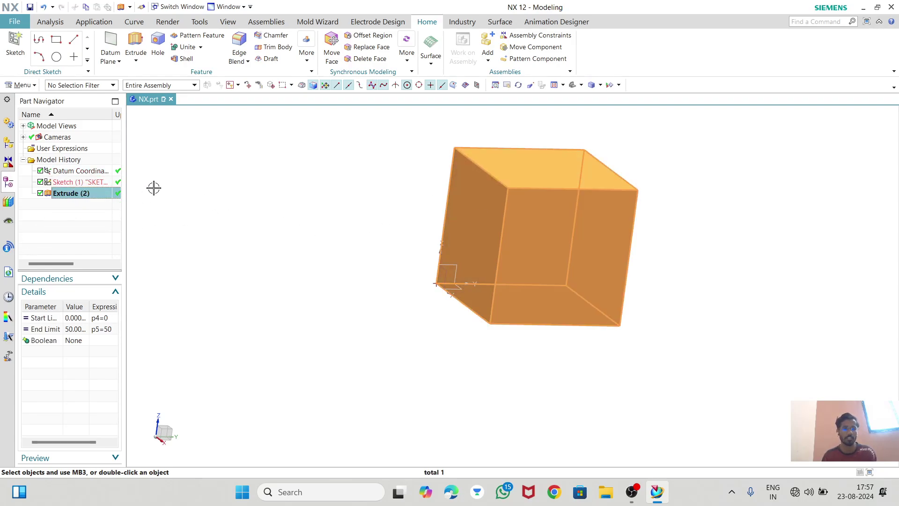
key("Escape")
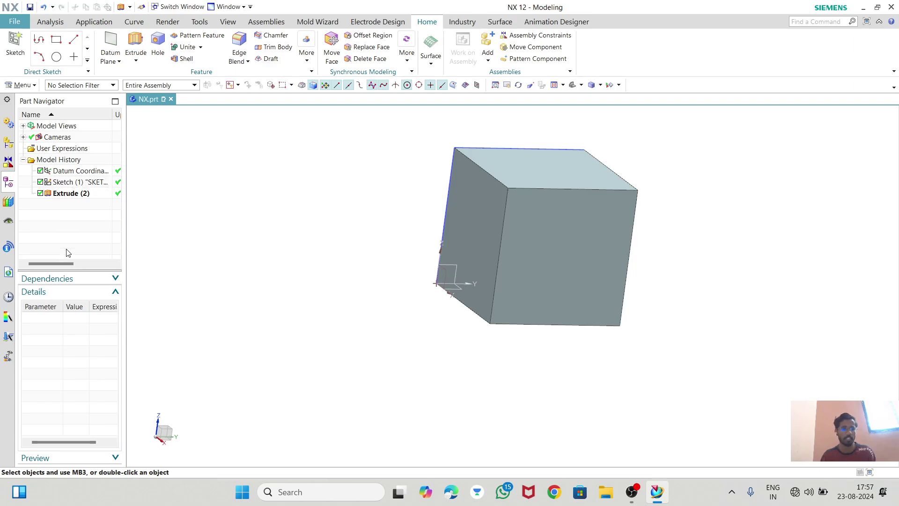
left_click_drag(88, 271, 87, 355)
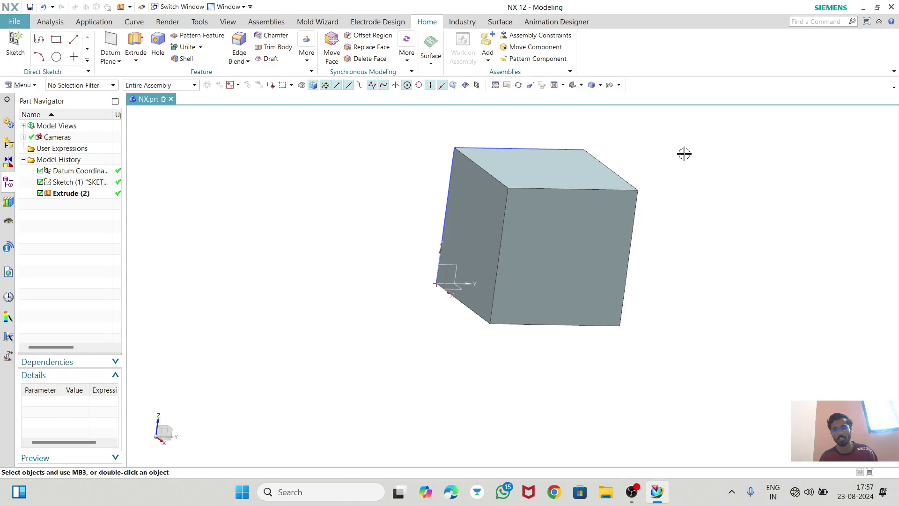
- Examine the extruded cube from several angles and at different magnifications
mouse_move(691, 278)
middle_mouse_down()
mouse_move(700, 269)
mouse_move(689, 286)
middle_mouse_up()
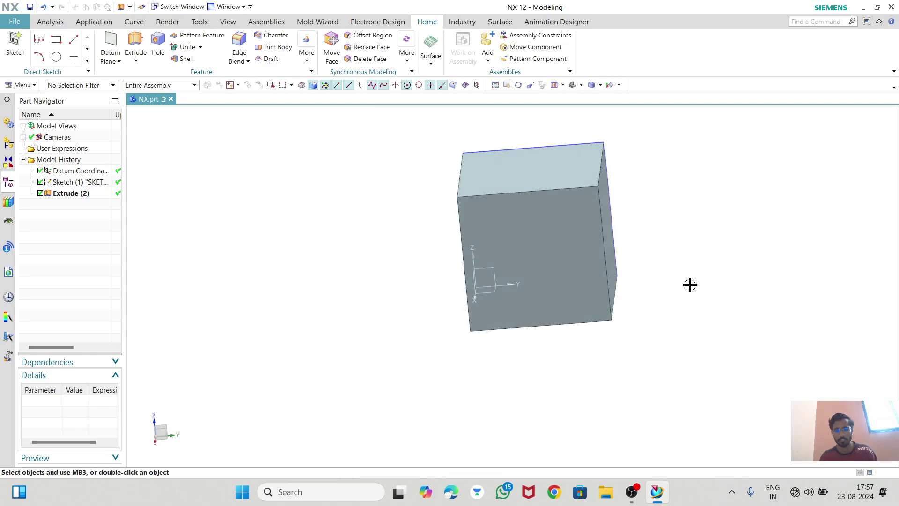
middle_click_drag(473, 251, 515, 241)
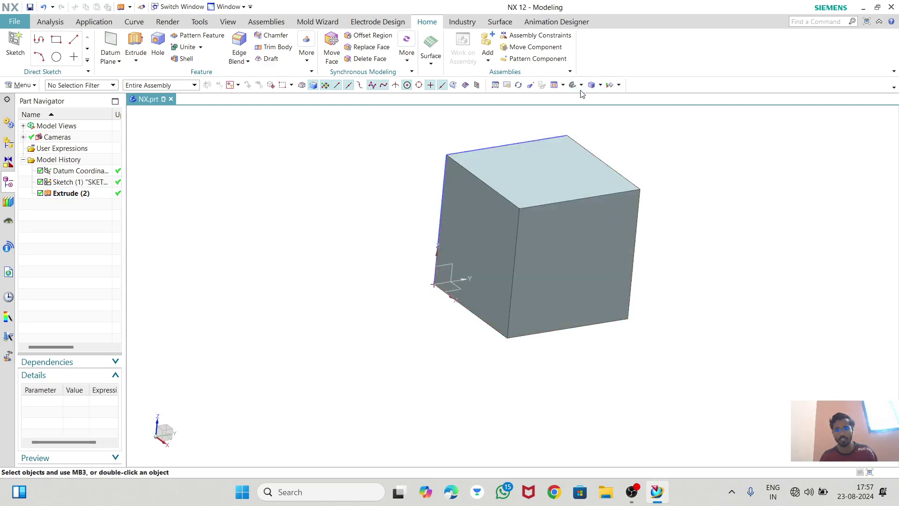
scroll(541, 181, "up", 2)
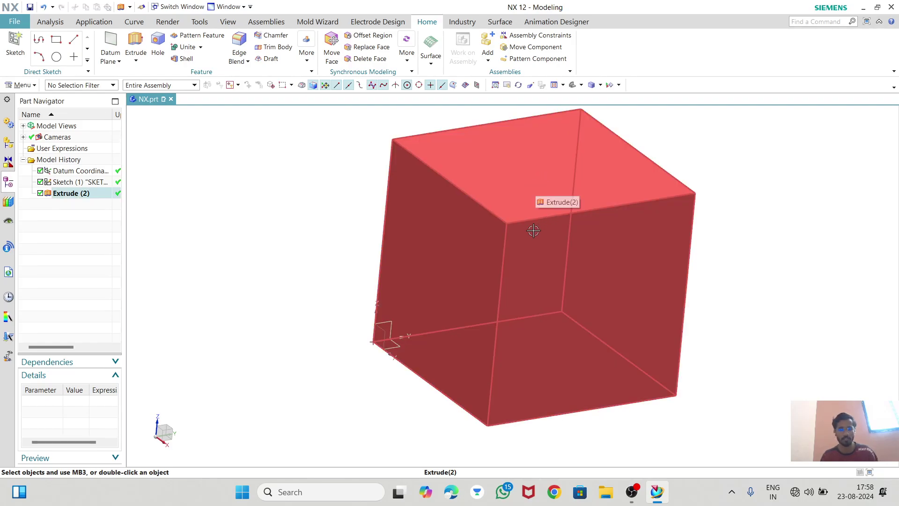
scroll(534, 230, "up", 5)
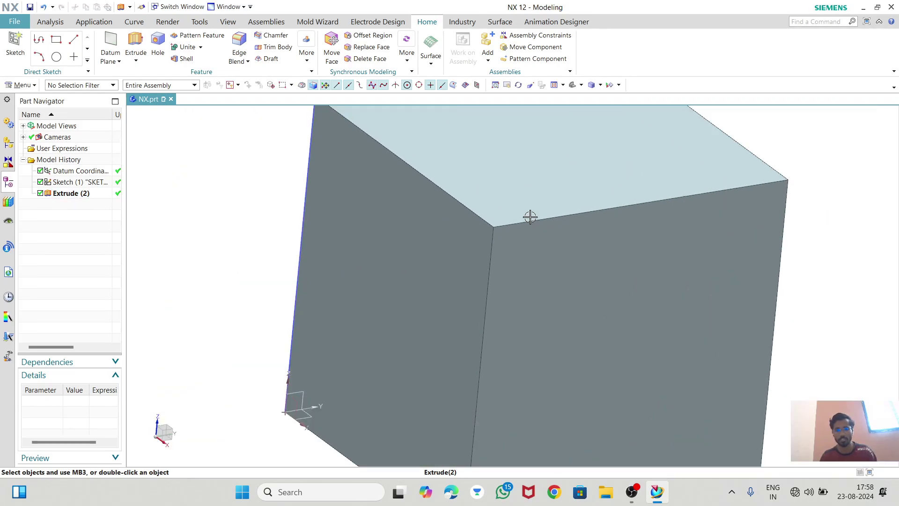
scroll(530, 217, "down", 4)
scroll(530, 215, "up", 4)
scroll(530, 214, "down", 4)
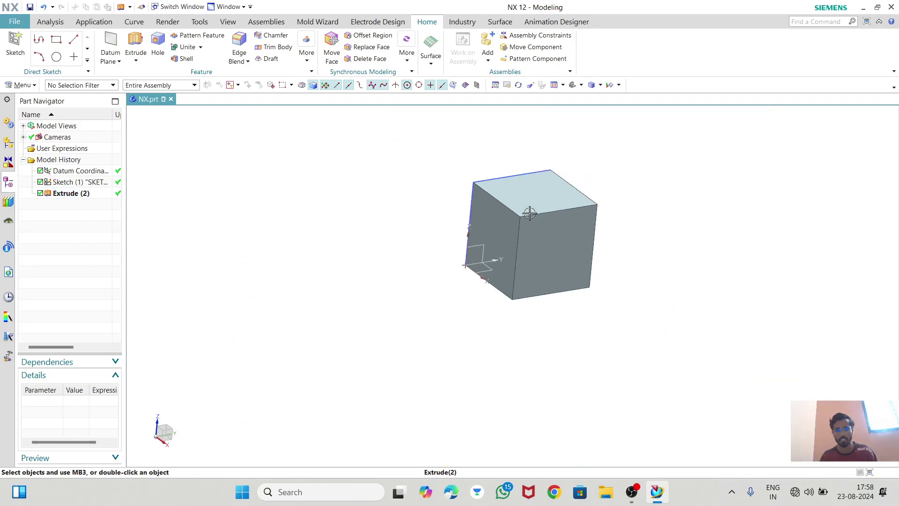
scroll(529, 213, "up", 4)
scroll(589, 227, "down", 4)
scroll(584, 266, "up", 2)
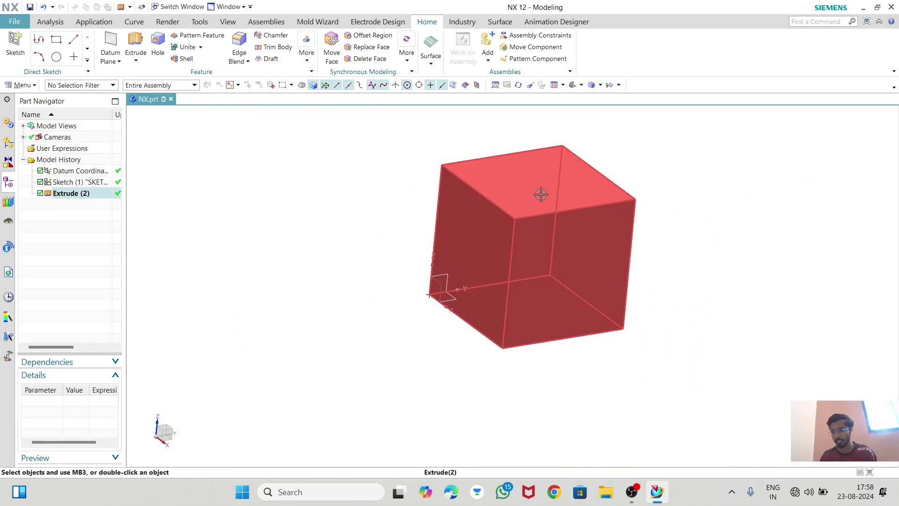
middle_click_drag(561, 248, 589, 333)
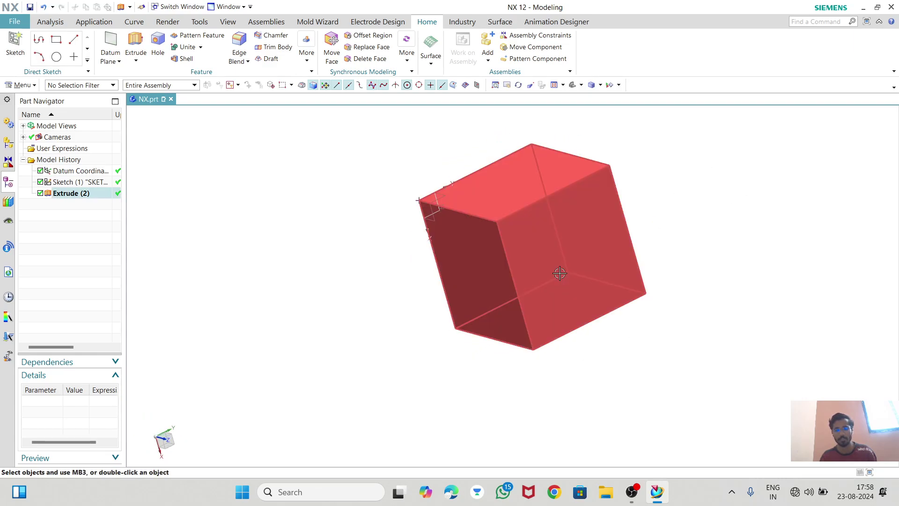
- Look at the cube in the Front and Left views and return to the trimetric view
left_click(582, 86)
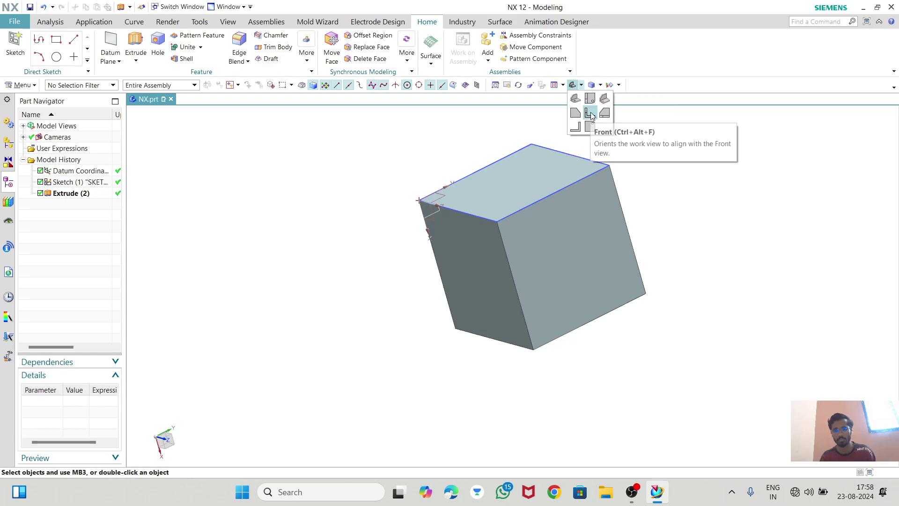
left_click(590, 112)
left_click(580, 85)
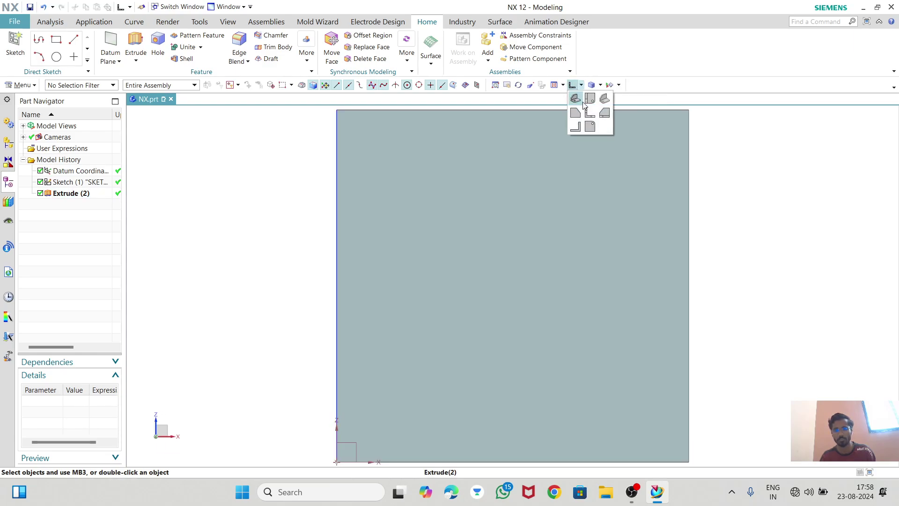
left_click(575, 113)
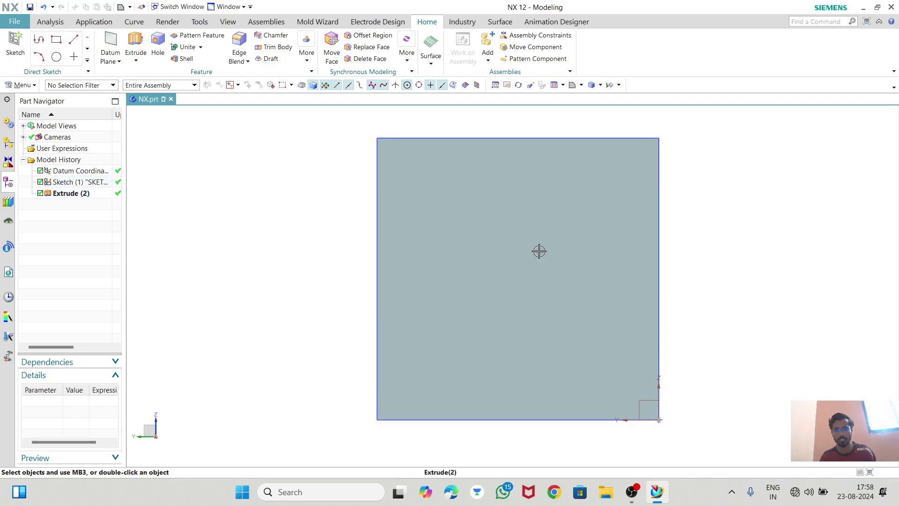
left_click(583, 85)
left_click(589, 111)
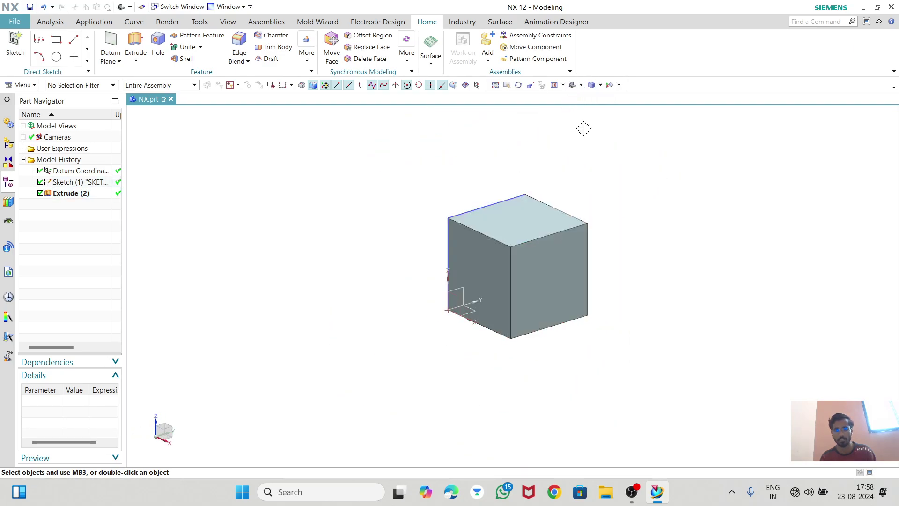
- Shrink the cube to a small size in the work view and fit all objects to the view
scroll(564, 151, "up", 3)
scroll(565, 151, "down", 2)
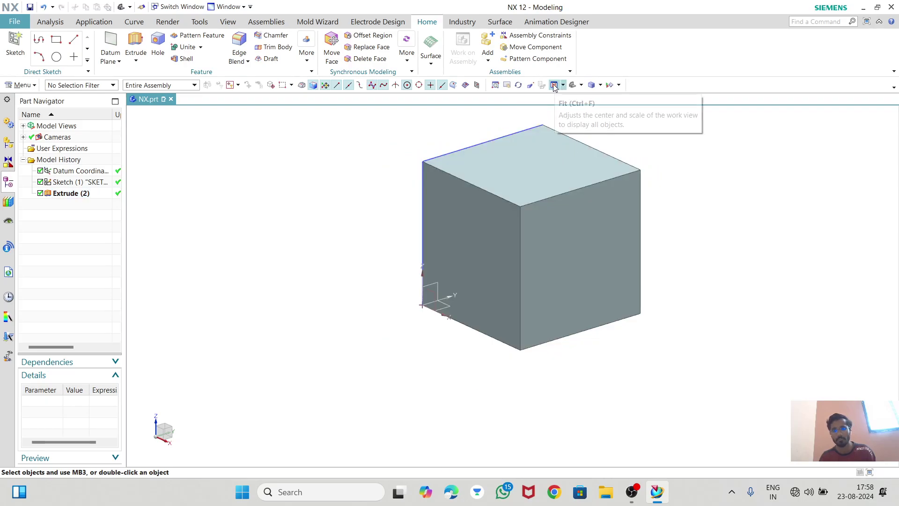
scroll(573, 213, "down", 8)
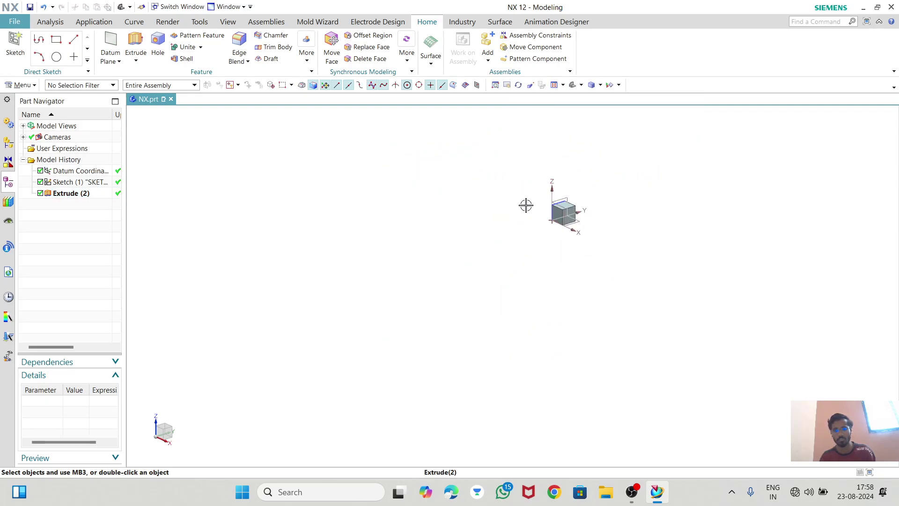
scroll(577, 217, "down", 3)
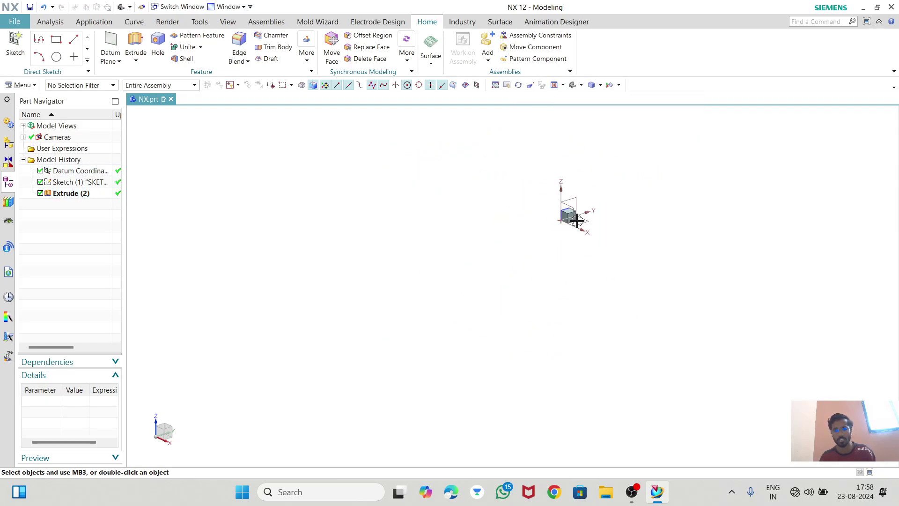
left_click(555, 85)
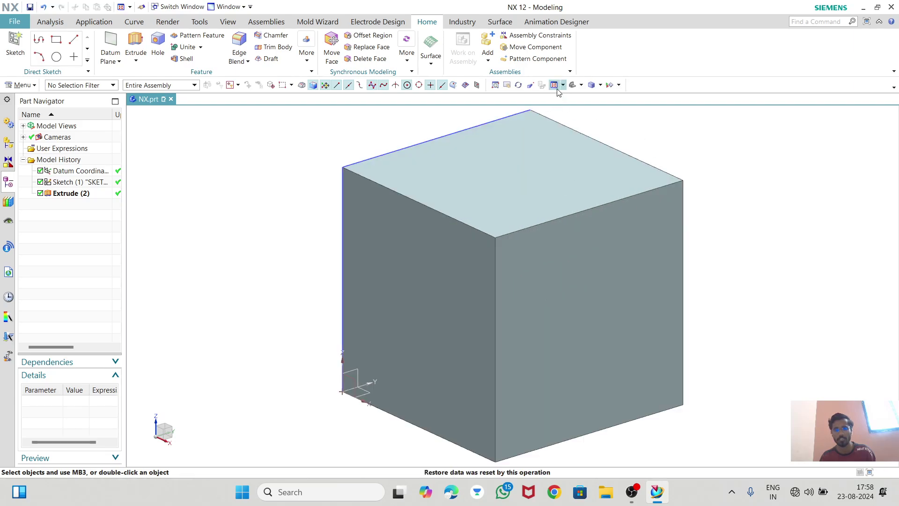
- Tilt the cube to another angle, fit it to the view and restore the trimetric orientation
scroll(580, 183, "down", 4)
middle_click_drag(634, 235, 604, 230)
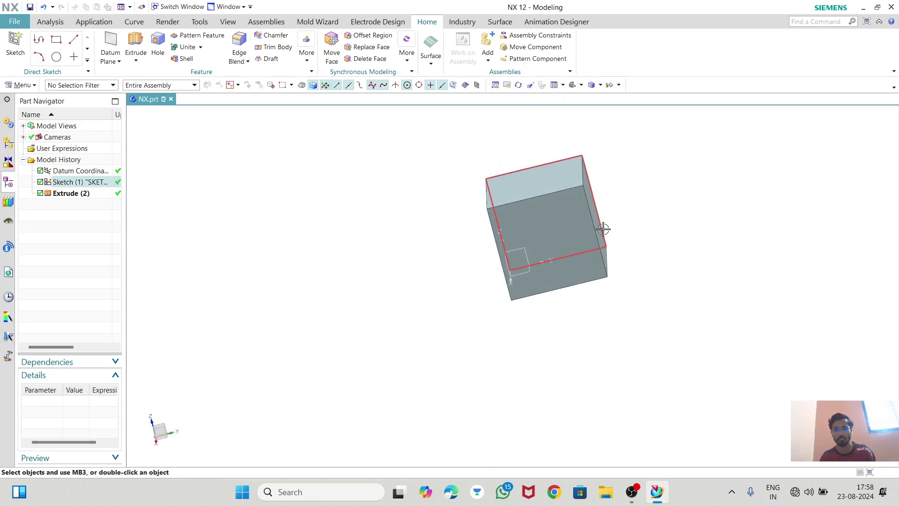
scroll(564, 159, "down", 5)
scroll(543, 159, "up", 5)
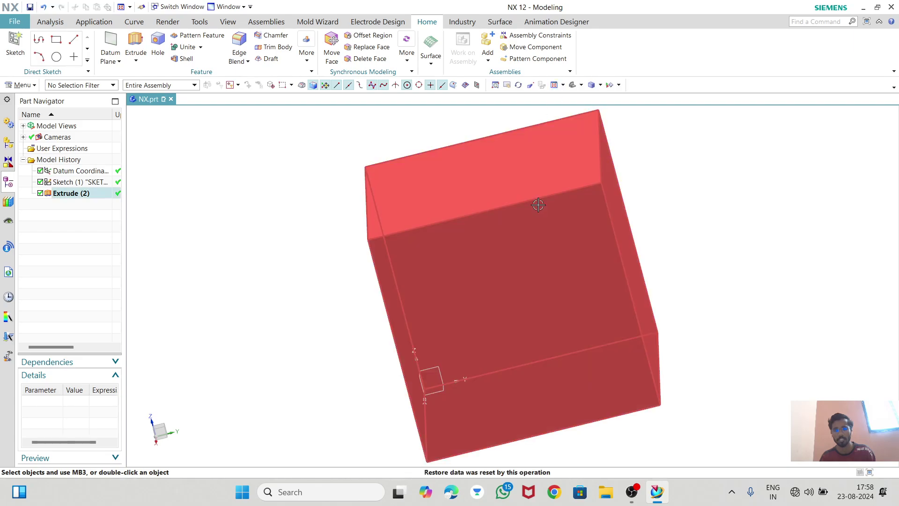
left_click(579, 88)
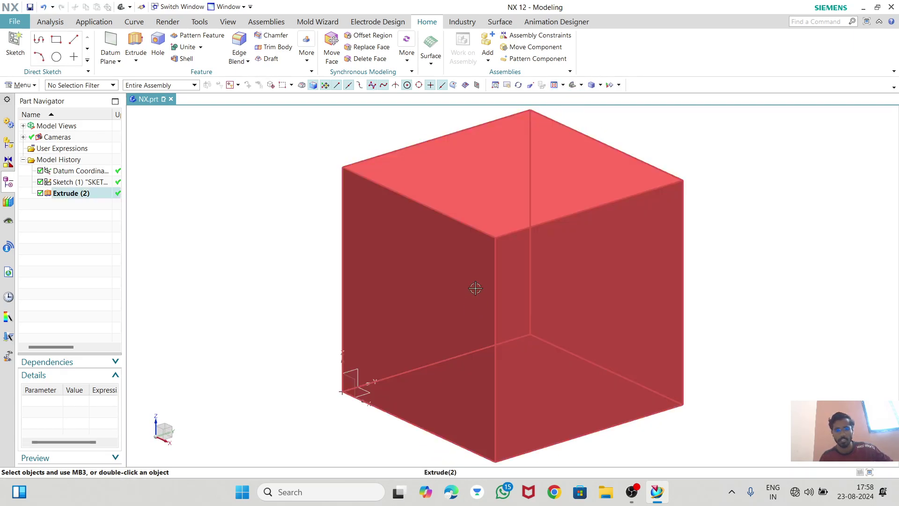
scroll(472, 273, "down", 1)
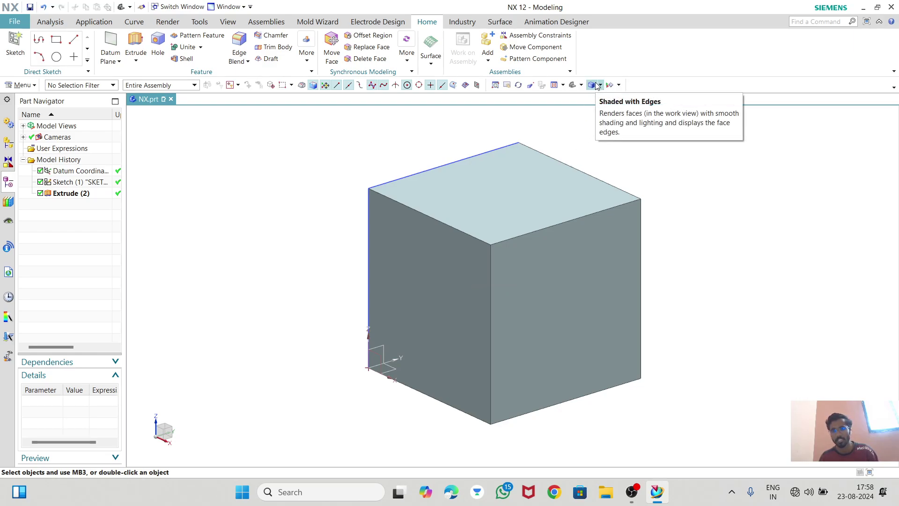
- Set the cube's rendering style to Shaded, without displayed face edges
left_click(600, 85)
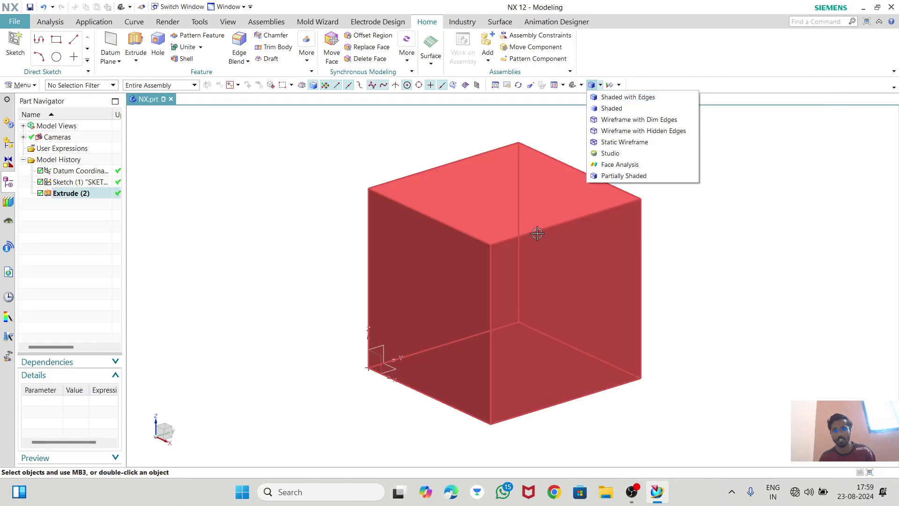
left_click(605, 110)
scroll(536, 243, "up", 1)
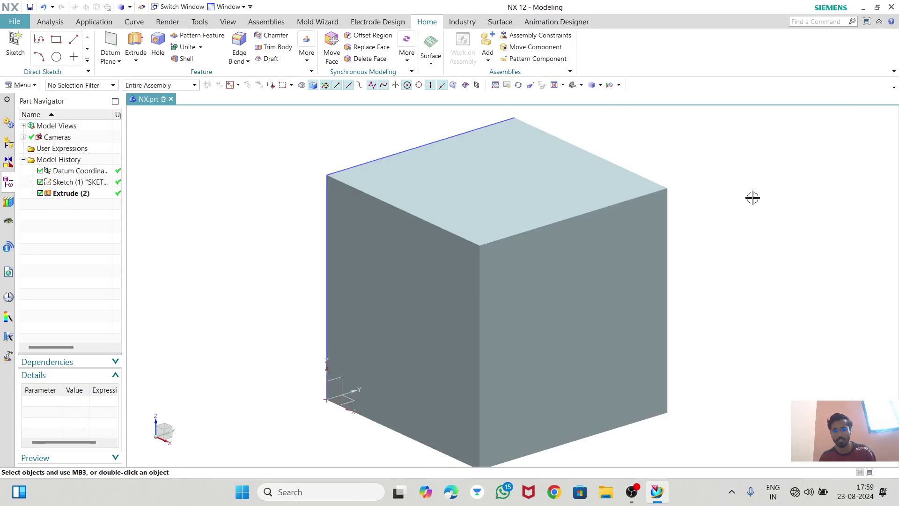
- Set the rendering style to Wireframe with Dim Edges and examine the cube from another angle
left_click(581, 86)
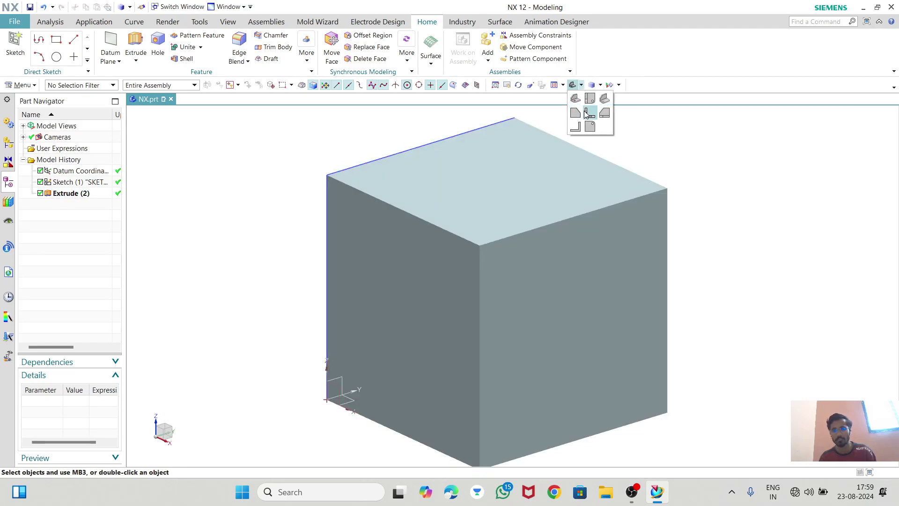
left_click(600, 85)
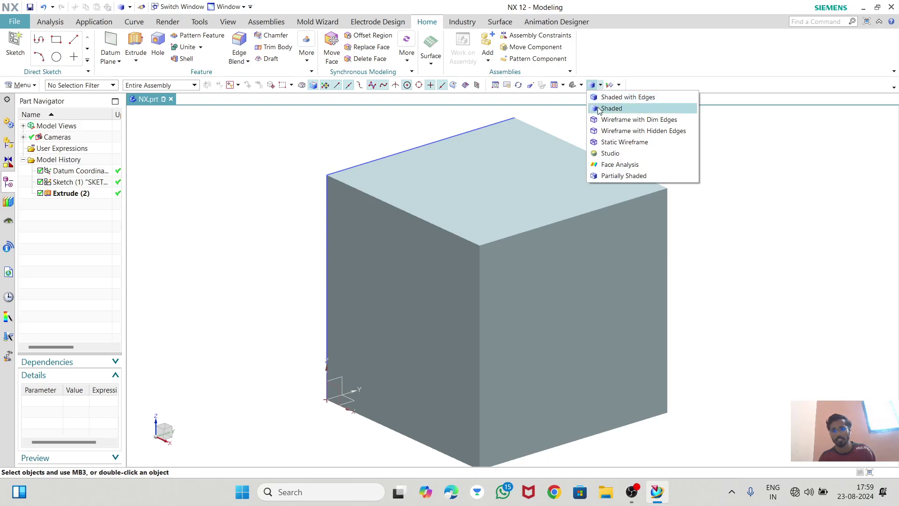
left_click(605, 121)
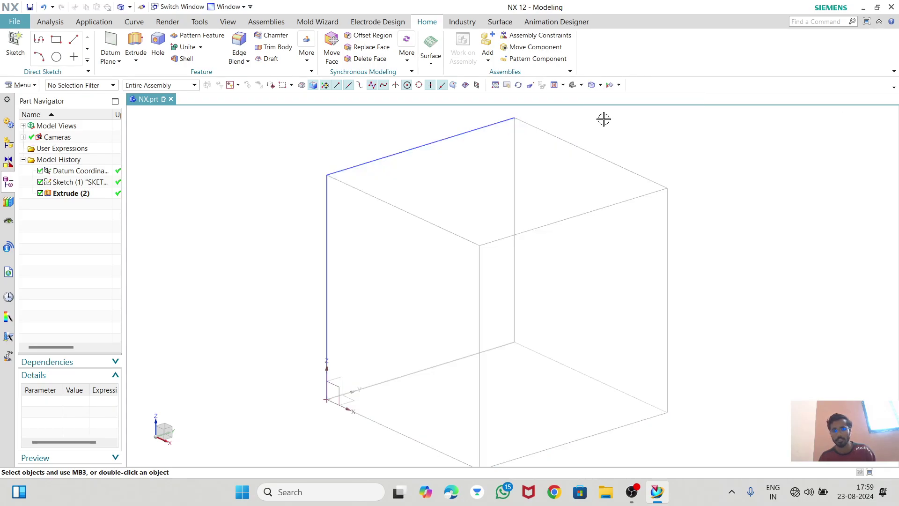
scroll(603, 160, "down", 2)
scroll(577, 248, "up", 1)
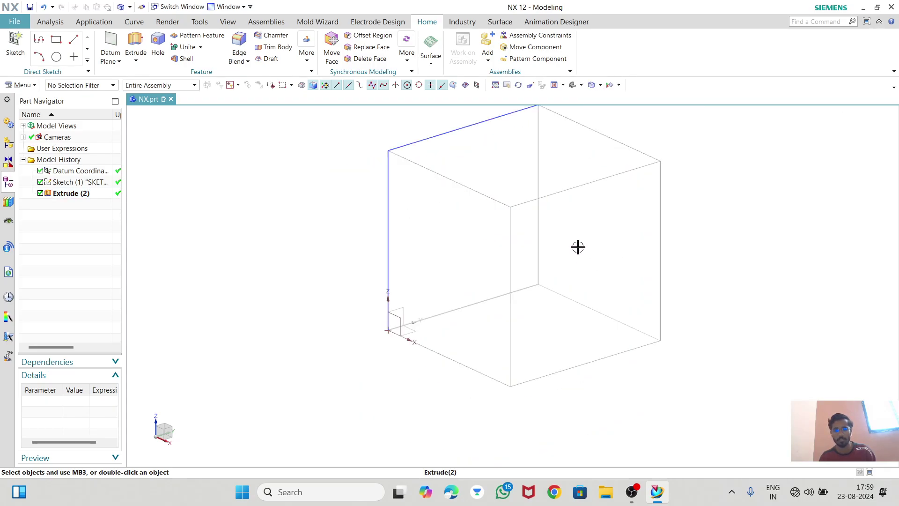
mouse_move(578, 247)
middle_mouse_down()
mouse_move(586, 249)
mouse_move(560, 245)
mouse_move(568, 248)
middle_mouse_up()
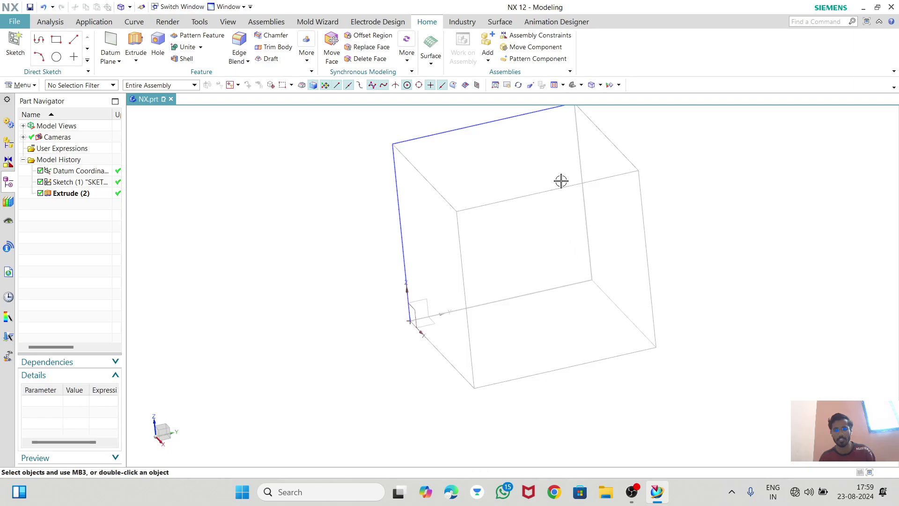
- Display the cube in Wireframe with Hidden Edges and change the rendering style to Static Wireframe
left_click(600, 86)
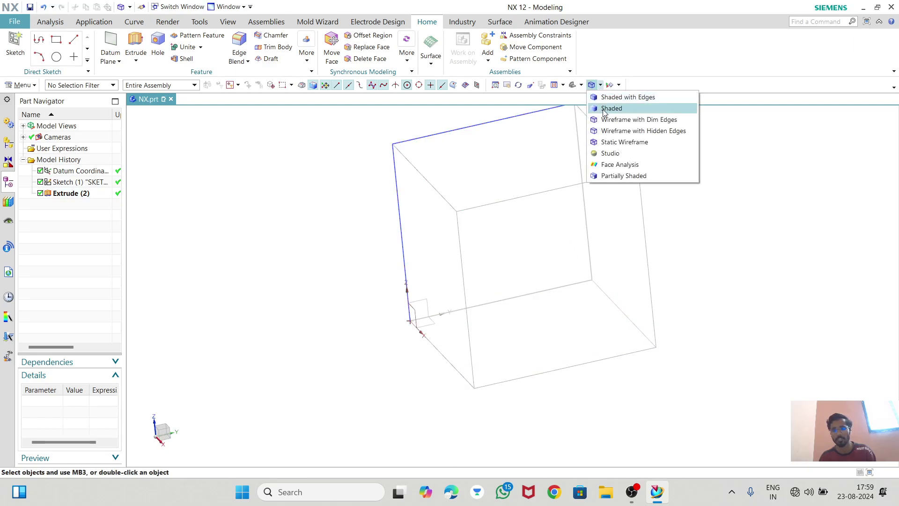
left_click(642, 131)
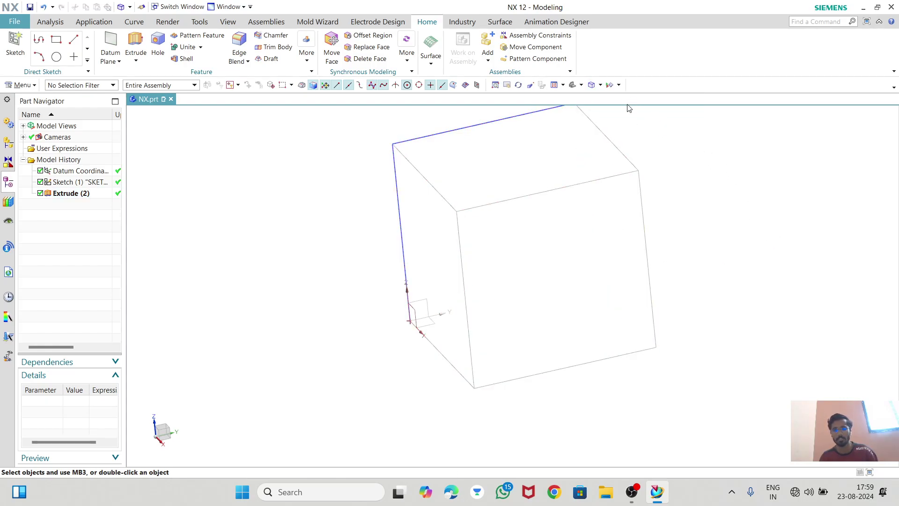
left_click(601, 84)
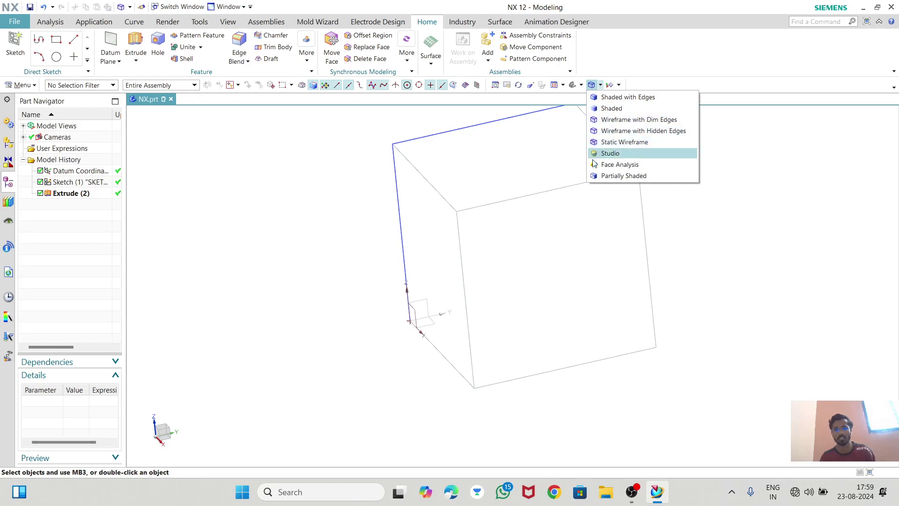
left_click(625, 141)
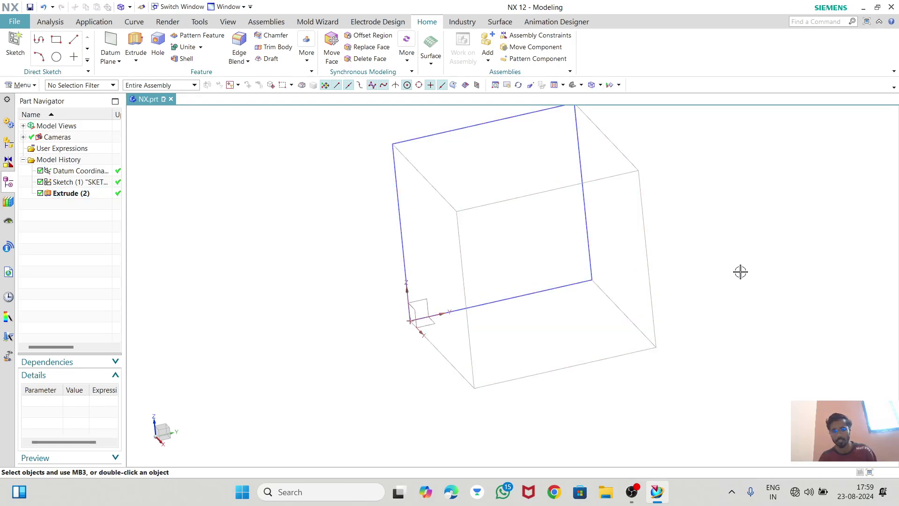
- Set the rendering style to Studio and examine the cube from another angle
mouse_move(740, 272)
middle_mouse_down()
mouse_move(756, 261)
mouse_move(749, 261)
middle_mouse_up()
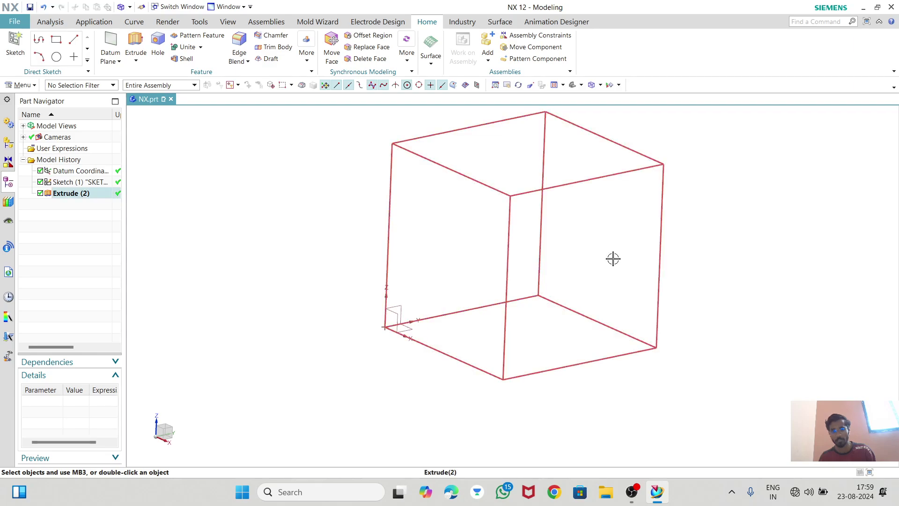
left_click(601, 86)
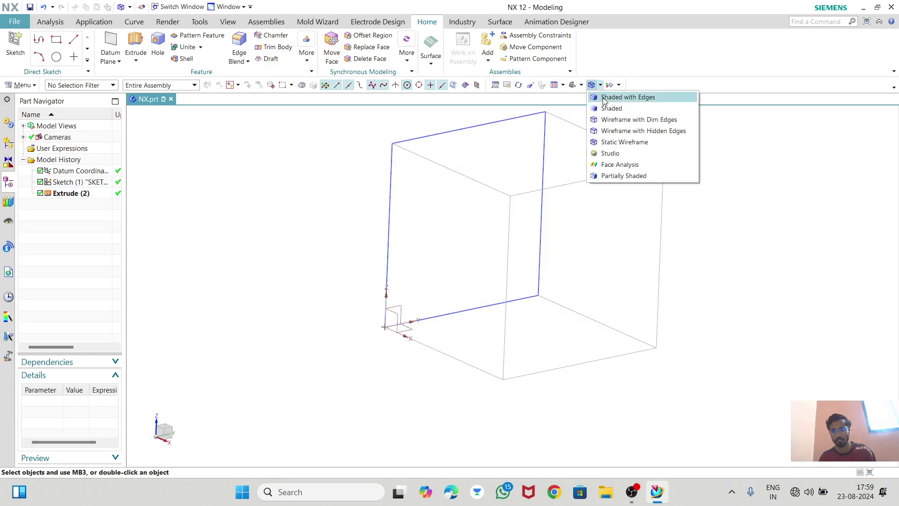
left_click(614, 149)
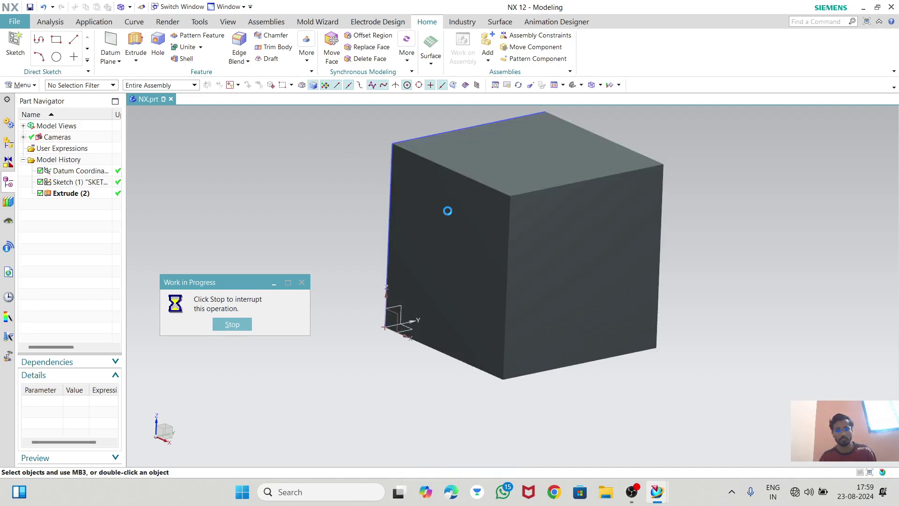
middle_click_drag(778, 282, 674, 118)
- Return the rendering style to Shaded with Edges and restore the trimetric orientation
left_click(609, 86)
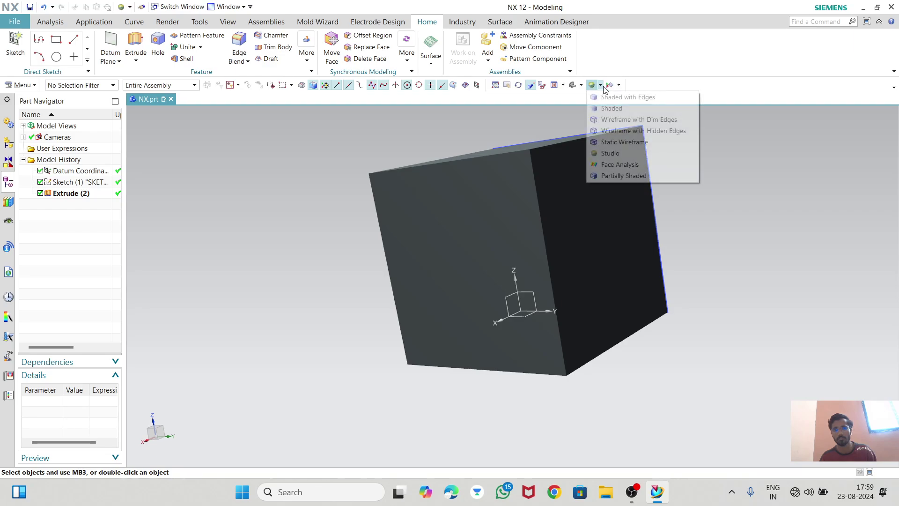
left_click(612, 94)
middle_click_drag(568, 251, 618, 136)
left_click(573, 85)
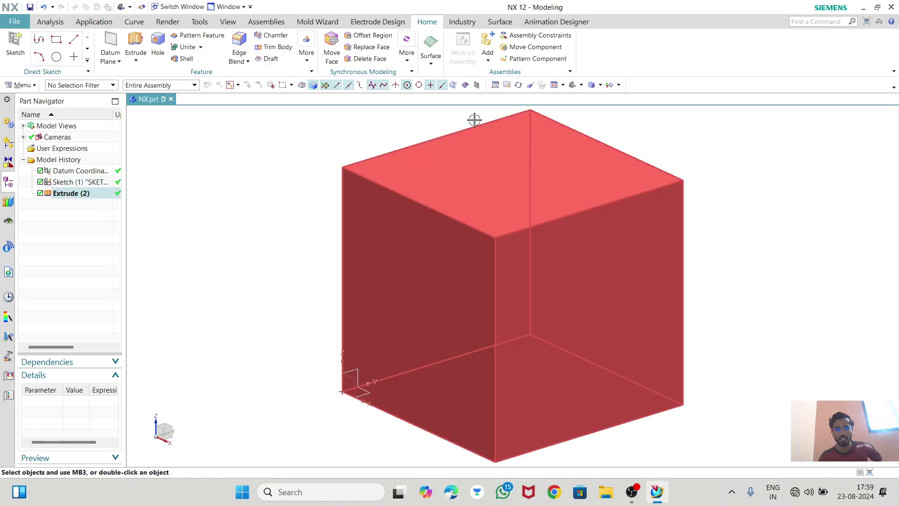
- Examine the cube at closer and farther zoom levels
scroll(355, 203, "down", 1)
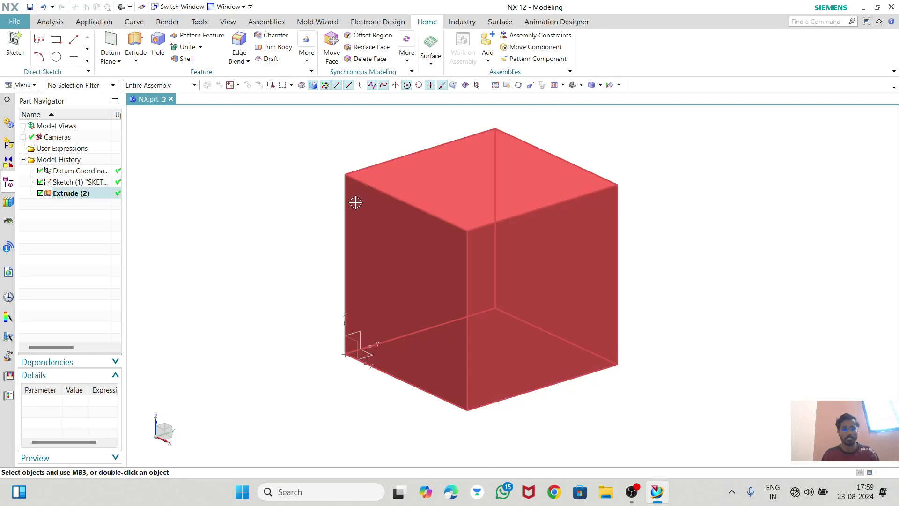
scroll(433, 246, "down", 1)
scroll(478, 226, "up", 2)
scroll(477, 227, "down", 1)
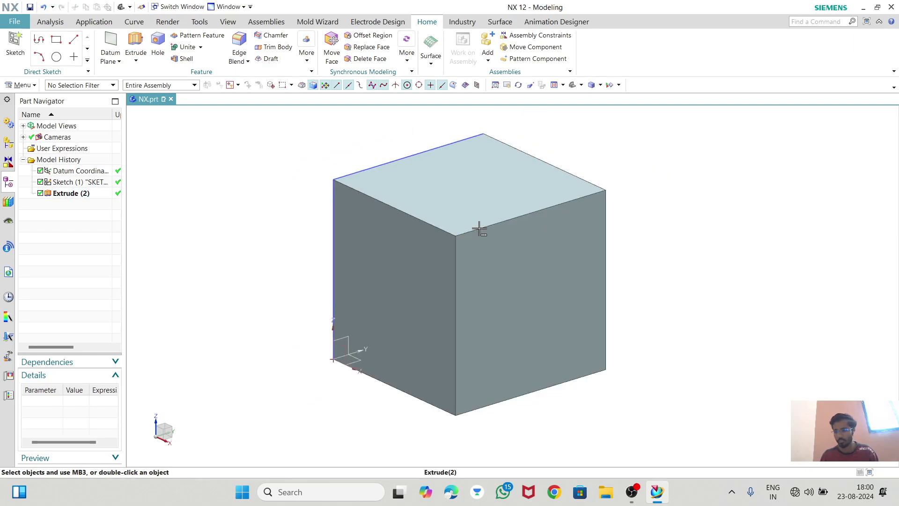
scroll(478, 227, "up", 3)
scroll(479, 227, "down", 6)
scroll(478, 223, "up", 5)
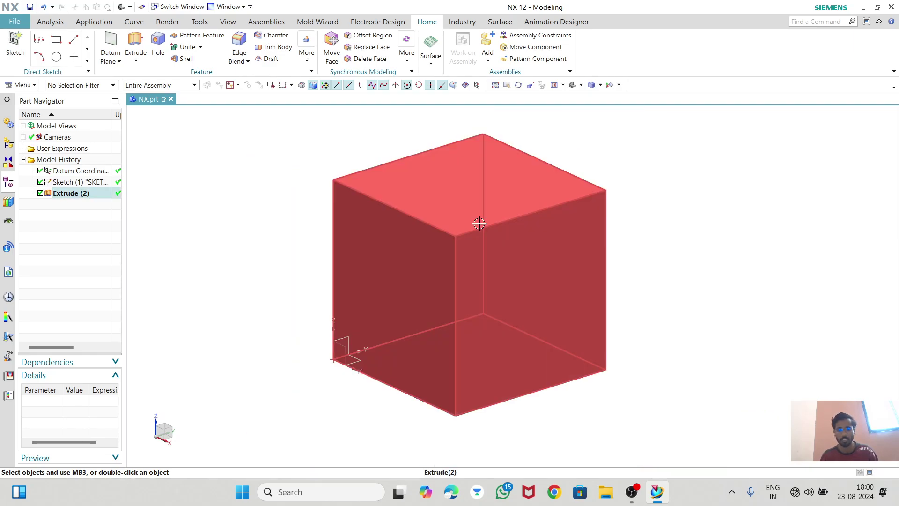
scroll(479, 223, "down", 4)
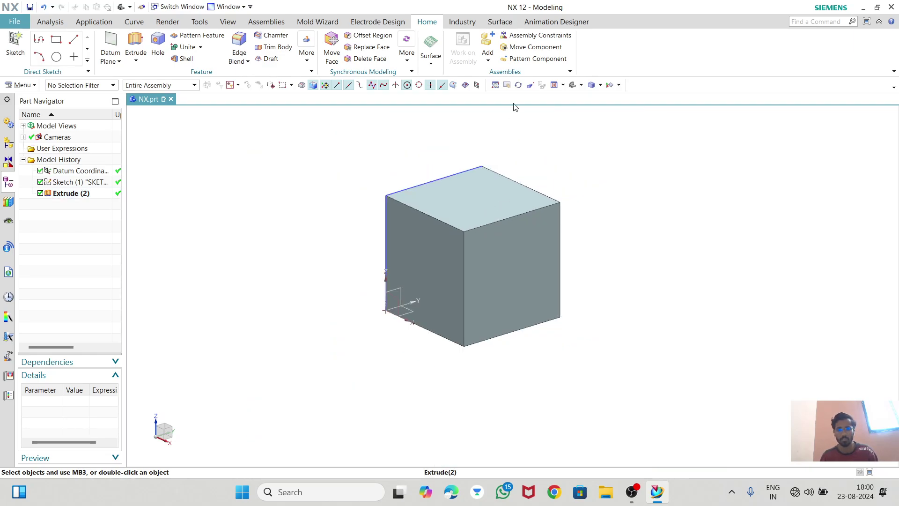
- Reset the view so the whole cube fits the window in the trimetric orientation
left_click(554, 85)
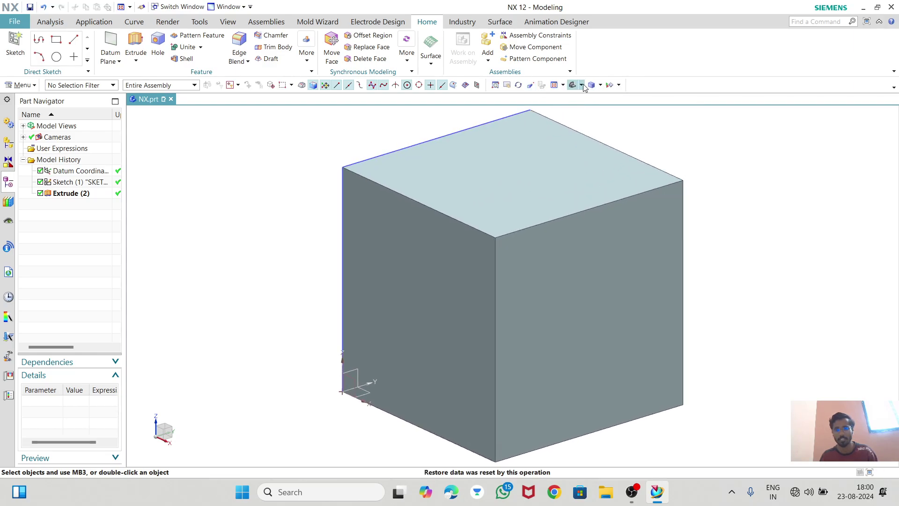
left_click(582, 85)
left_click(579, 99)
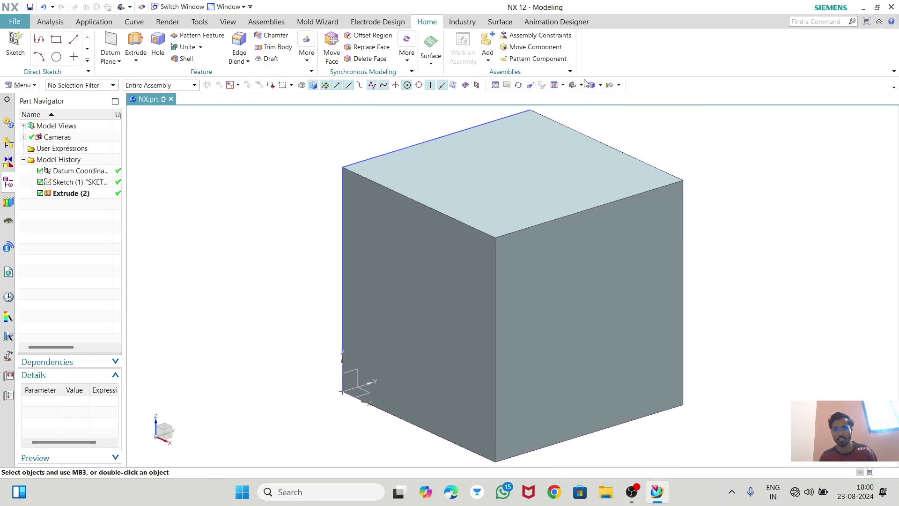
- Look at the cube from below and from the front, finishing with a rotated angle
left_click(583, 87)
left_click(591, 127)
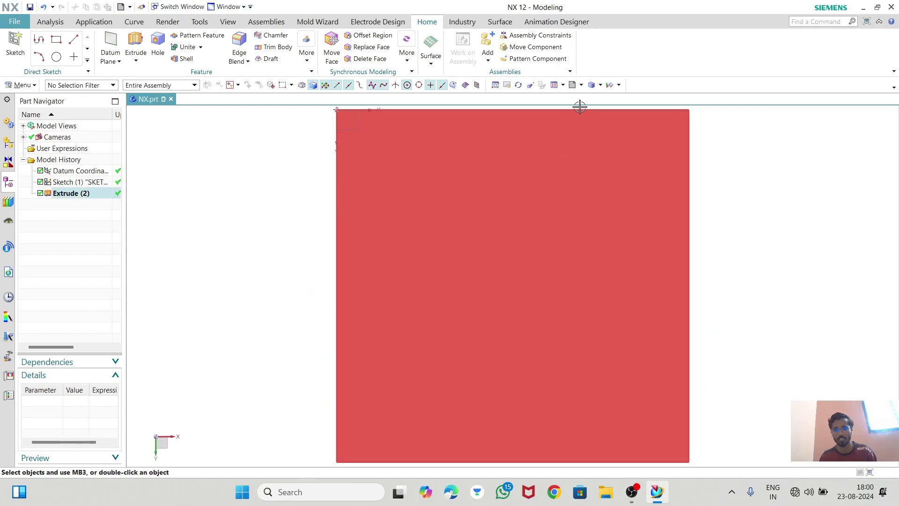
left_click(582, 85)
left_click(590, 115)
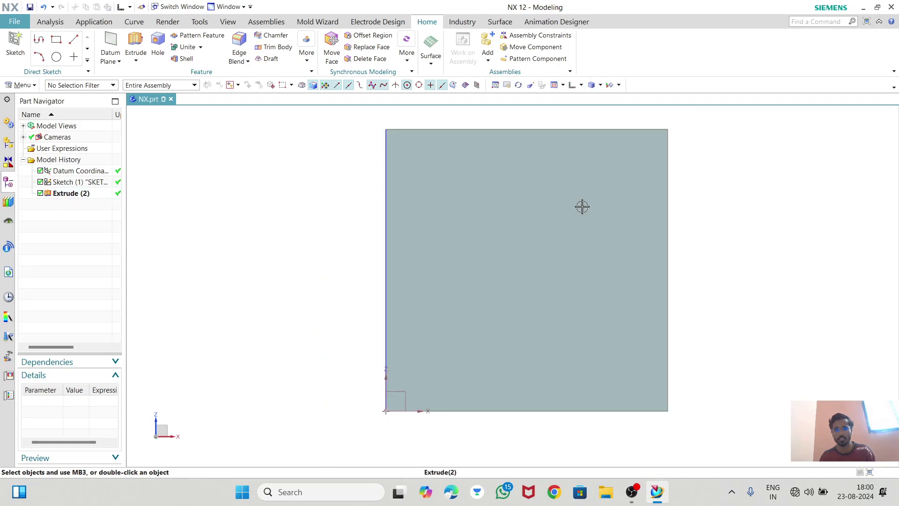
middle_click_drag(646, 251, 594, 235)
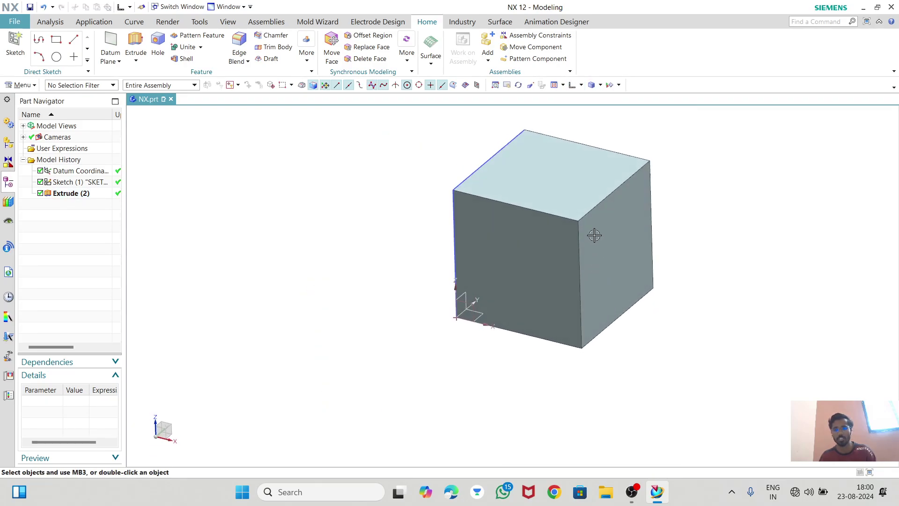
left_click(600, 86)
left_click(377, 187)
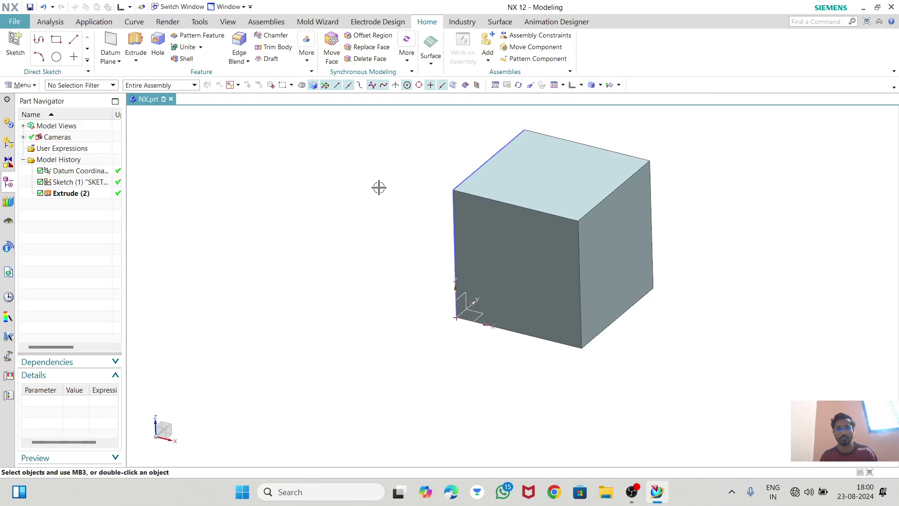
scroll(310, 249, "down", 1)
middle_click_drag(440, 287, 459, 271)
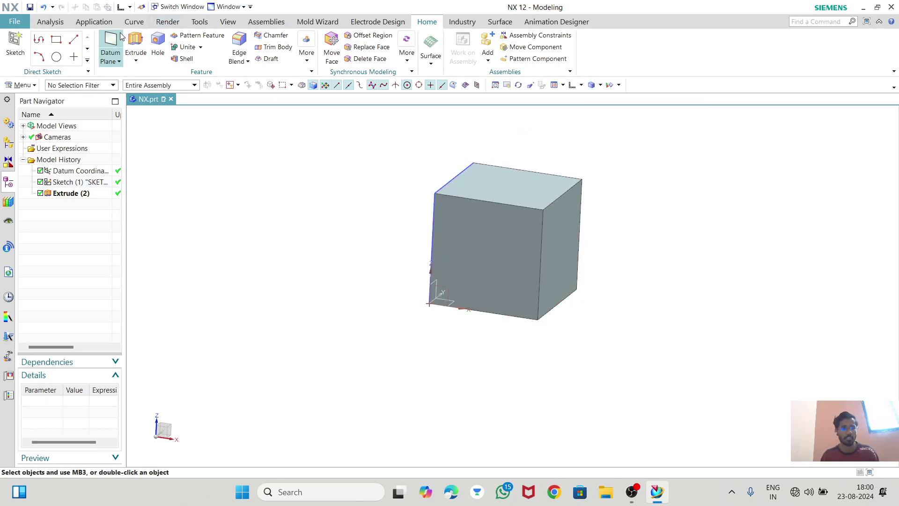
- Try an Inferred datum plane from the cube's face on the XZ plane, offset by -73 mm
middle_click_drag(408, 224, 378, 215)
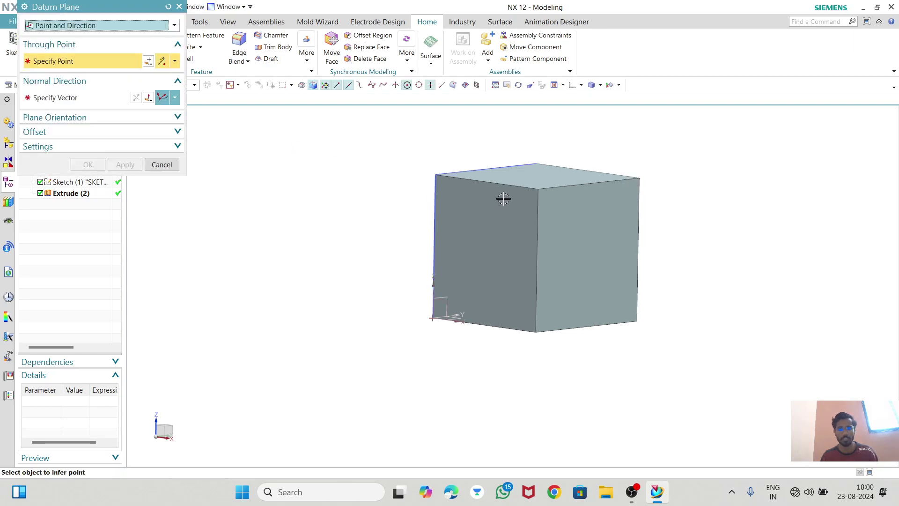
left_click(70, 25)
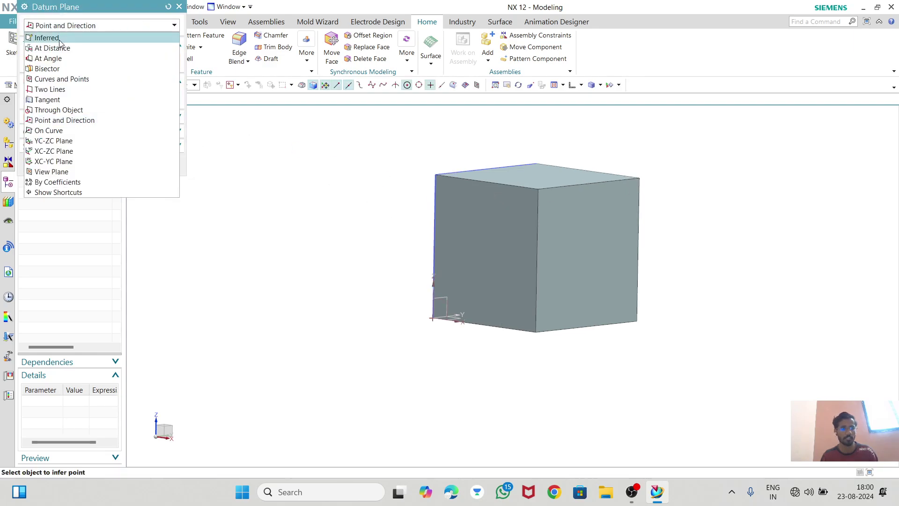
left_click(59, 36)
left_click(496, 260)
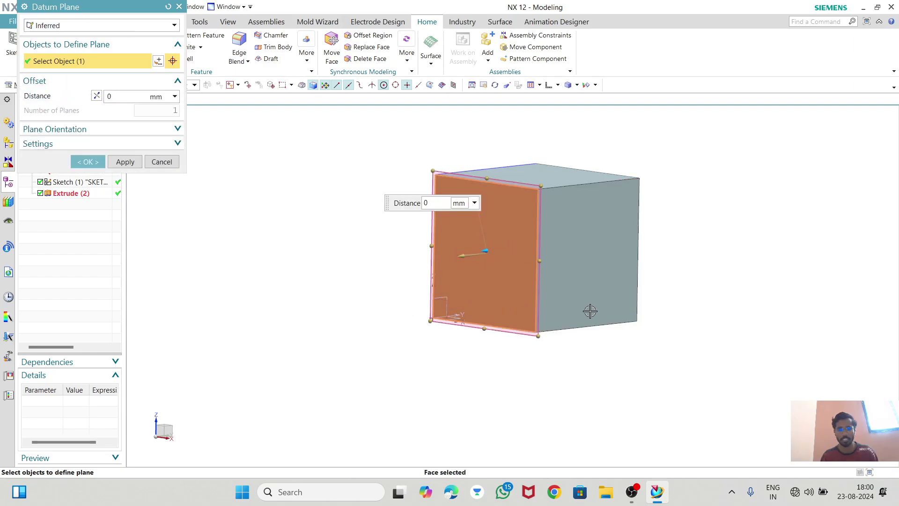
middle_click_drag(588, 309, 570, 335)
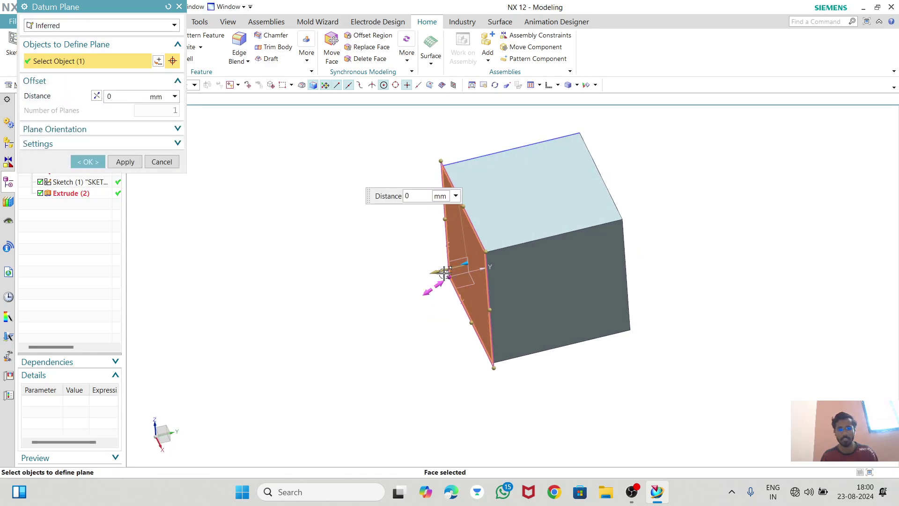
left_click_drag(438, 271, 666, 216)
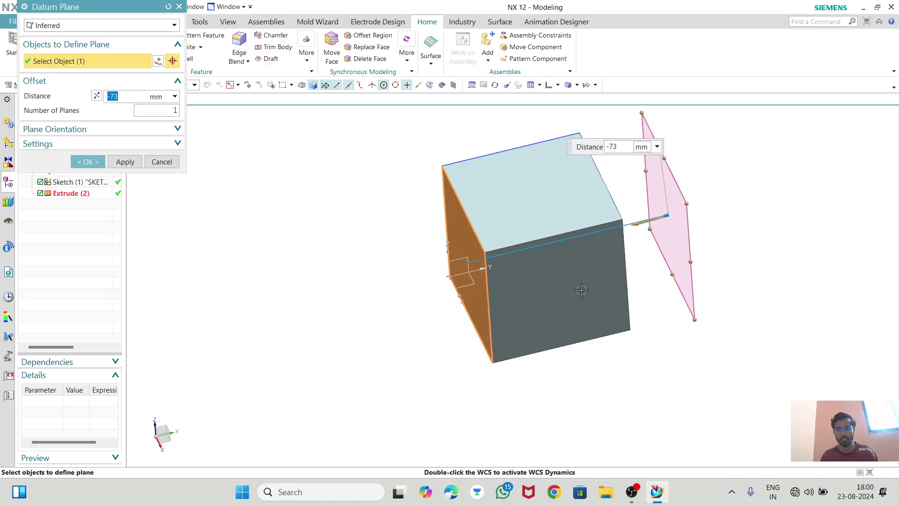
middle_click_drag(581, 290, 576, 274)
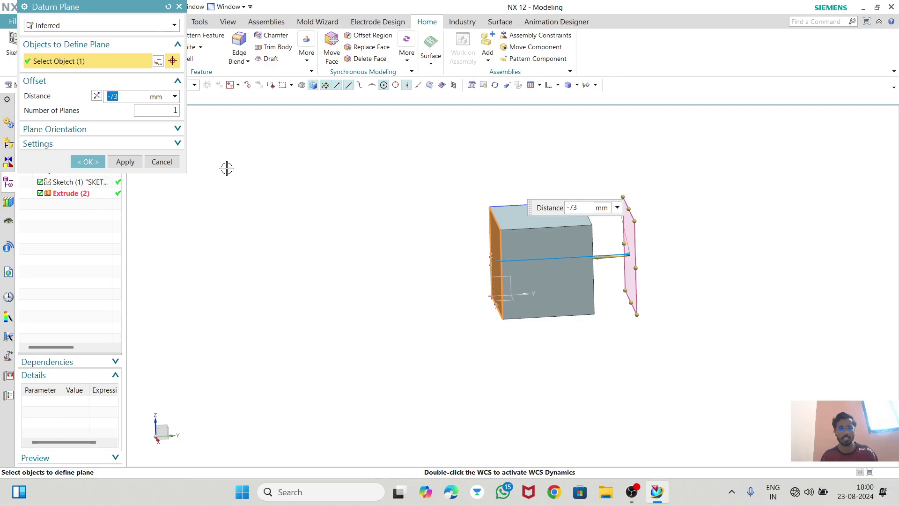
- Try the At Angle datum plane type on the cube with a 90° angle, and cancel the Datum Plane command
left_click(99, 26)
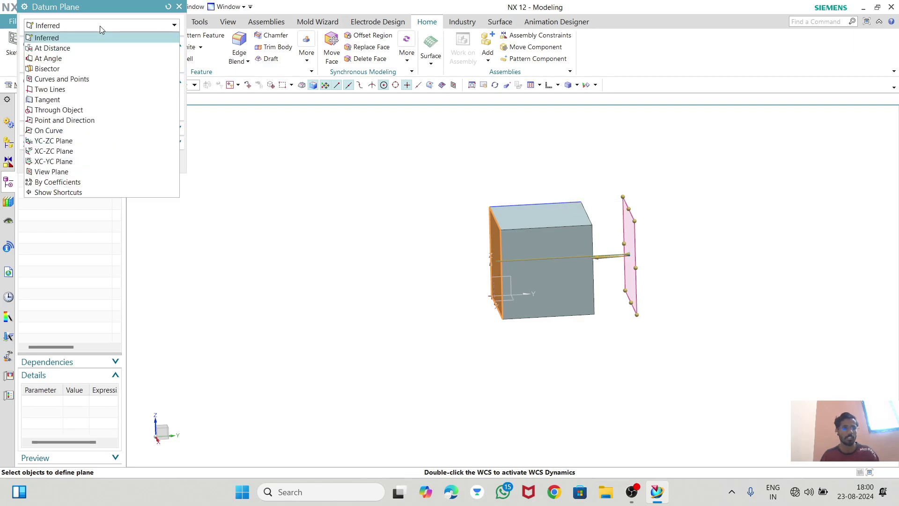
left_click(61, 59)
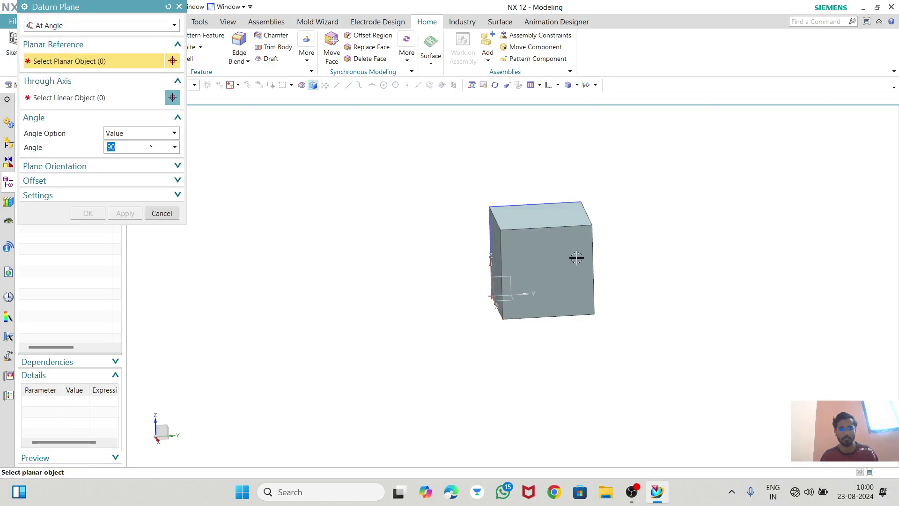
left_click(527, 224)
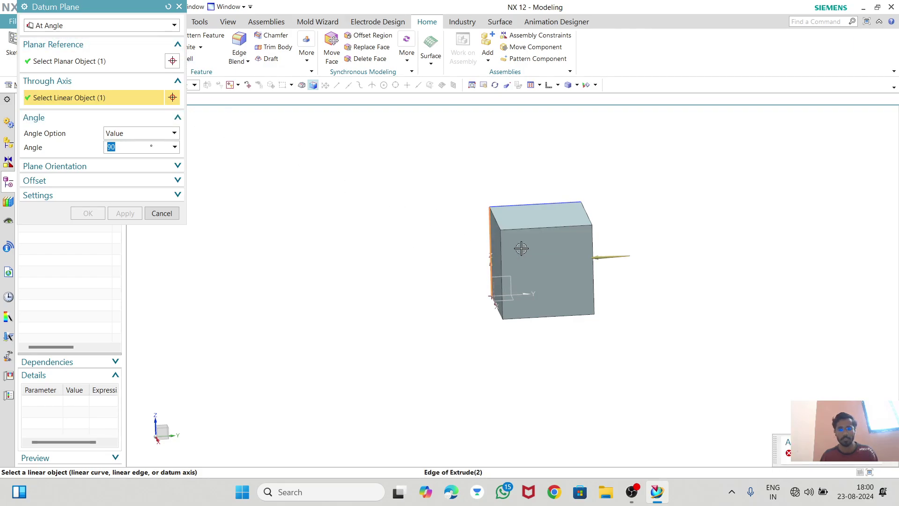
middle_click_drag(520, 244, 517, 255)
left_click(165, 211)
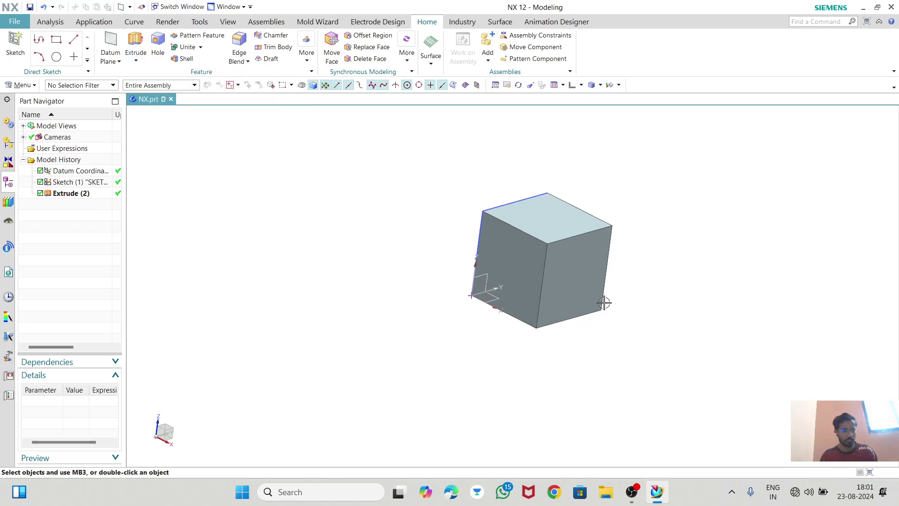
- Delete the cube's extrude and its sketch from the model history, leaving only the datum coordinate system
left_click(15, 44)
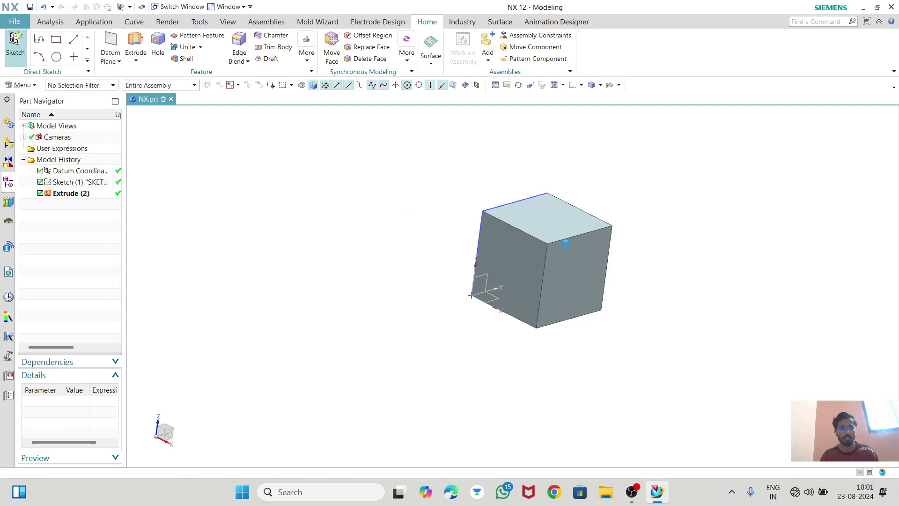
key("Escape")
left_click(71, 194)
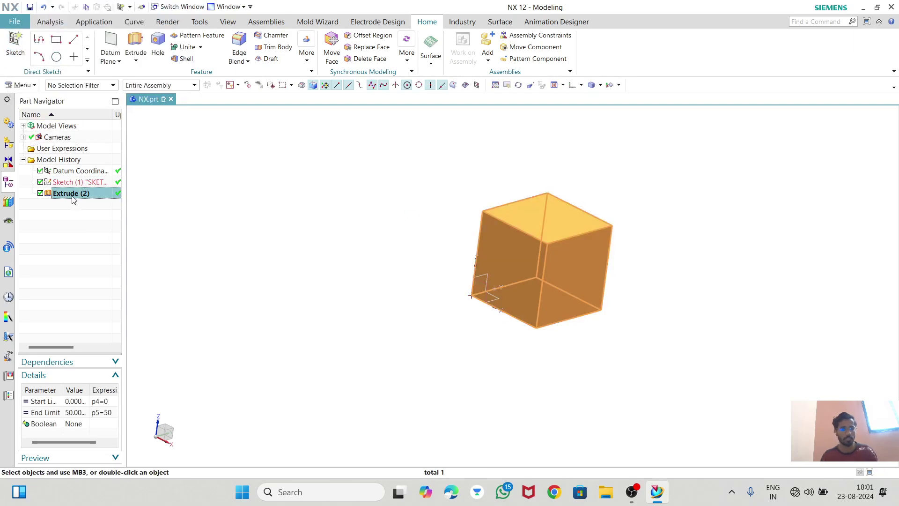
right_click(73, 195)
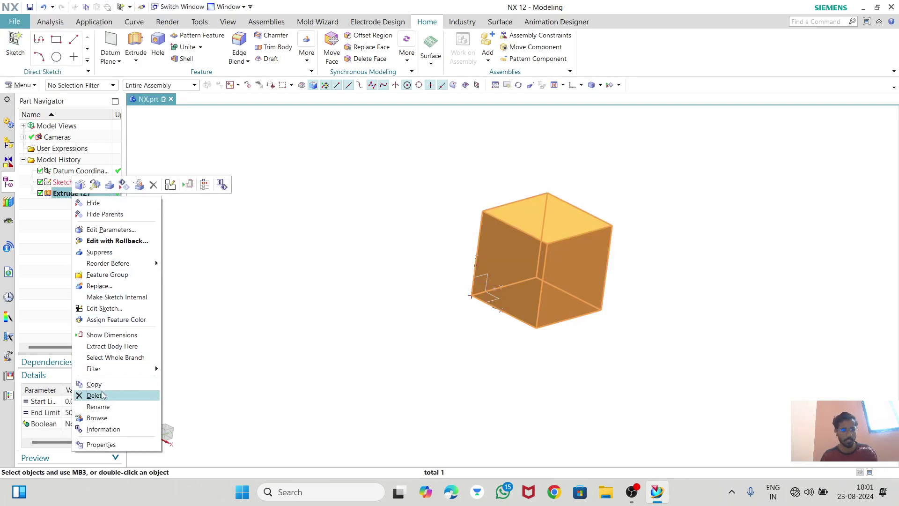
left_click(86, 395)
left_click(60, 184)
right_click(61, 183)
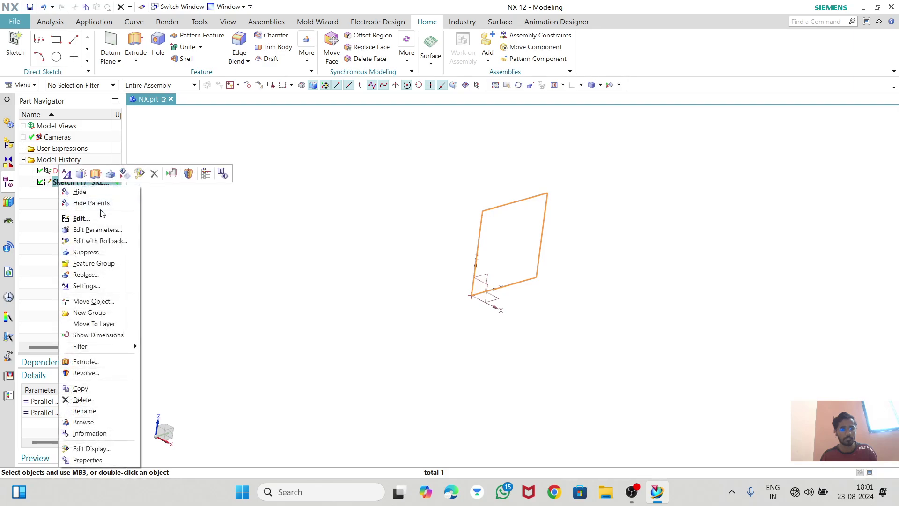
left_click(82, 400)
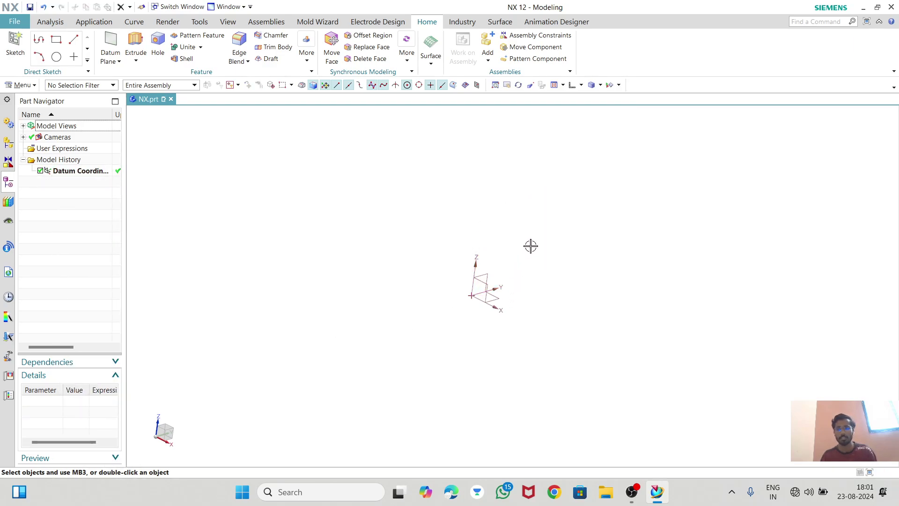
- Create a new sketch on the YZ plane of the datum coordinate system, with Inferred plane method and Horizontal reference
middle_click_drag(512, 310, 451, 272, "shift")
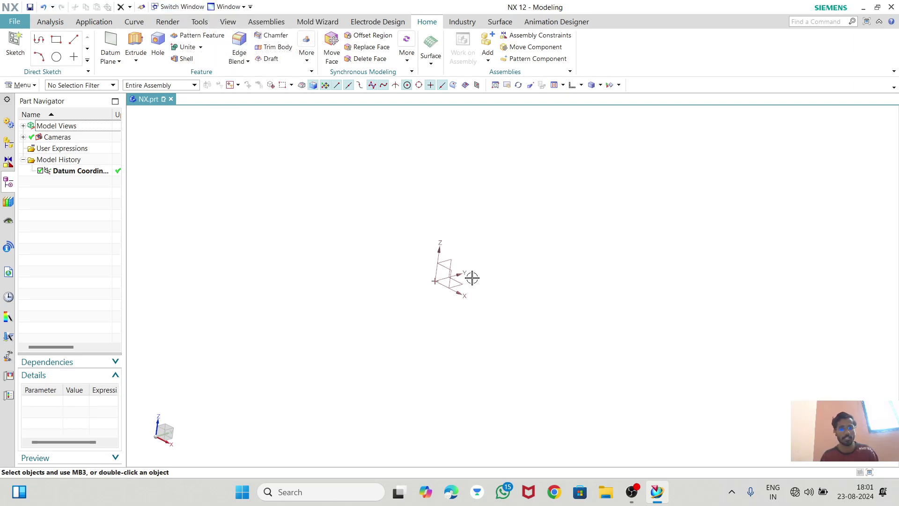
left_click(15, 44)
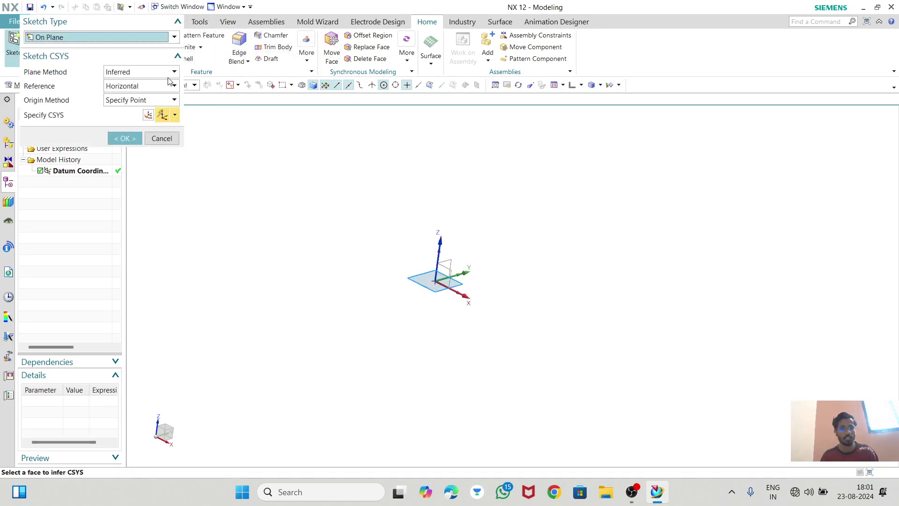
left_click(139, 84)
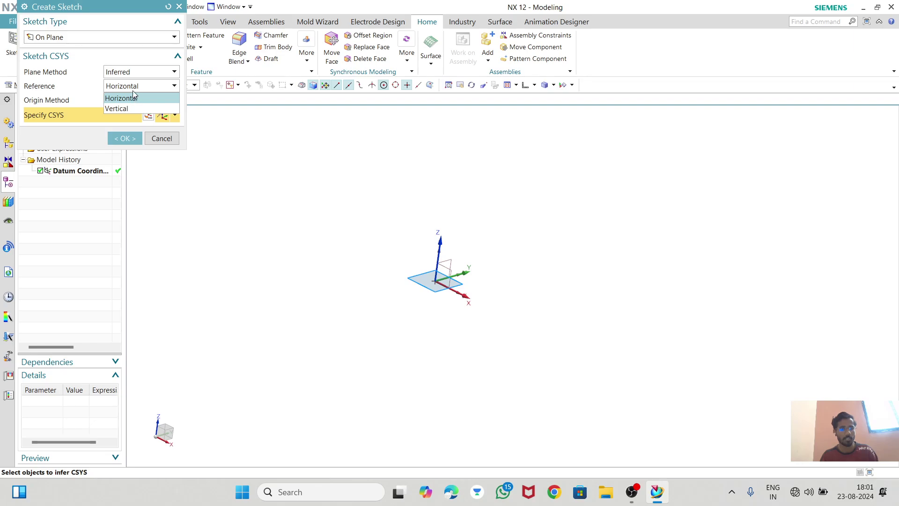
left_click(130, 101)
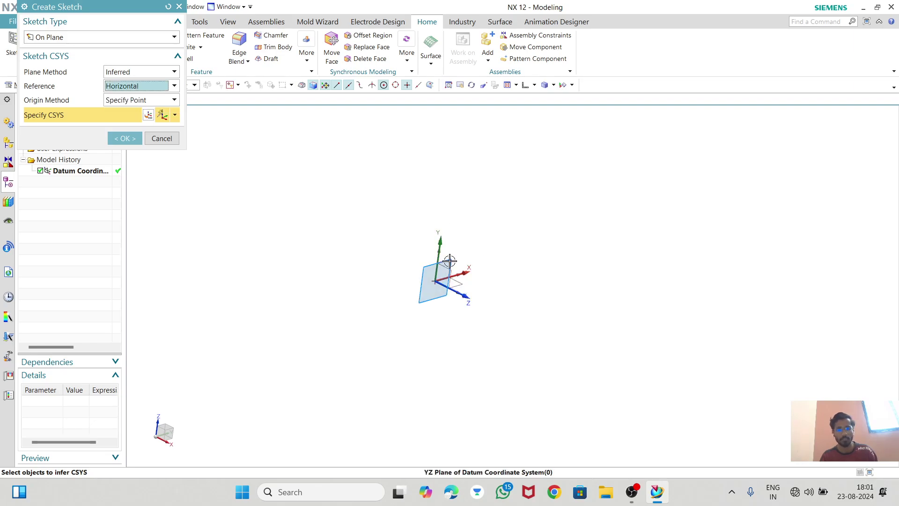
left_click(148, 89)
left_click(118, 106)
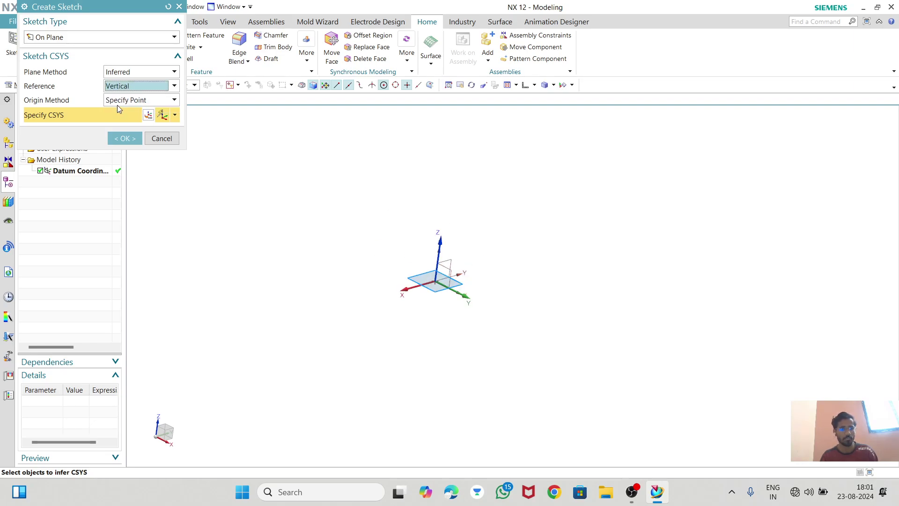
left_click(451, 261)
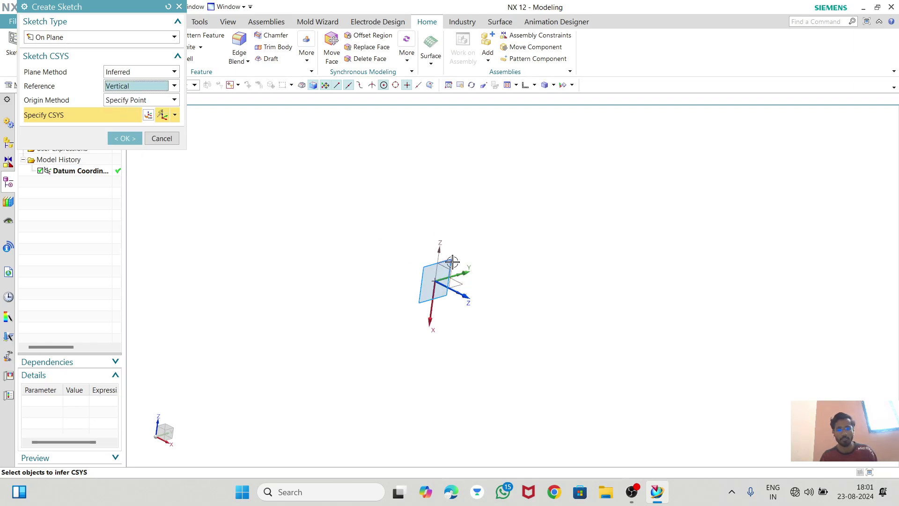
left_click(117, 87)
left_click(118, 98)
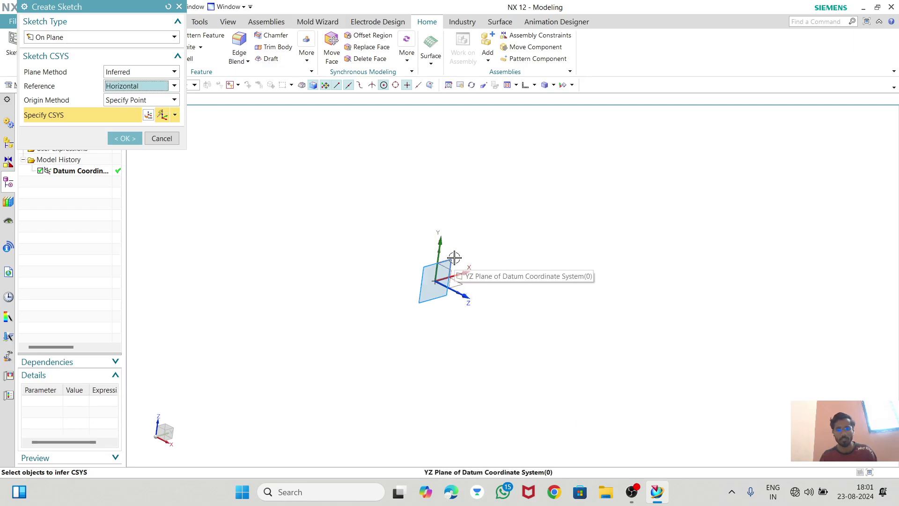
left_click(125, 138)
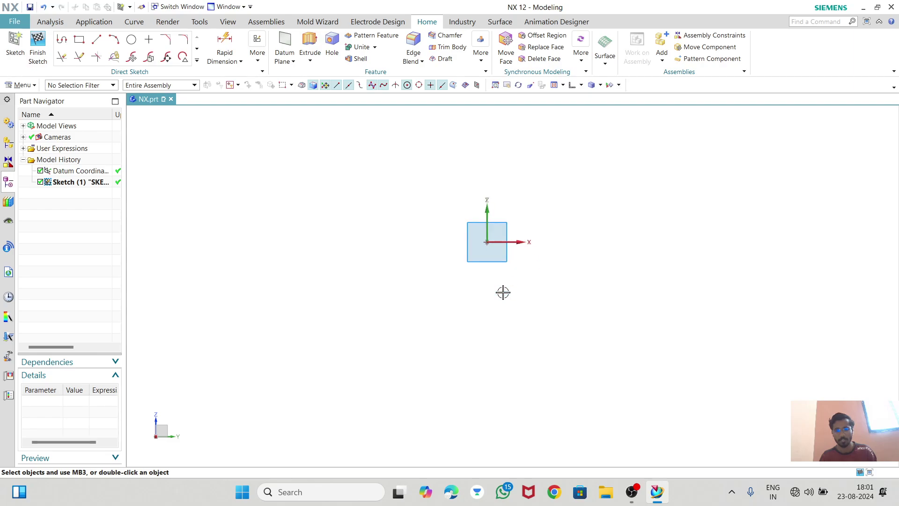
- Look at the sketch plane in the front, trimetric and left views, finishing with the right view
mouse_move(515, 244)
middle_mouse_down()
mouse_move(493, 275)
mouse_move(471, 264)
mouse_move(482, 267)
middle_mouse_up()
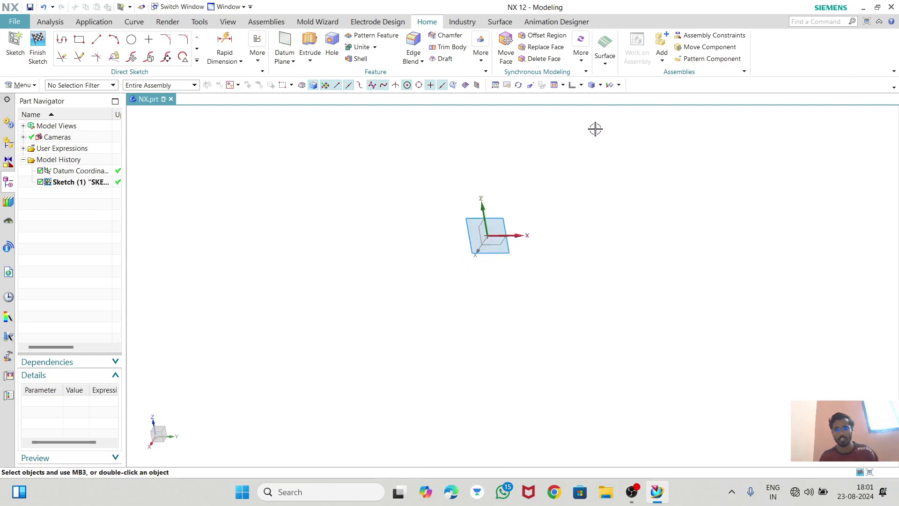
left_click(573, 87)
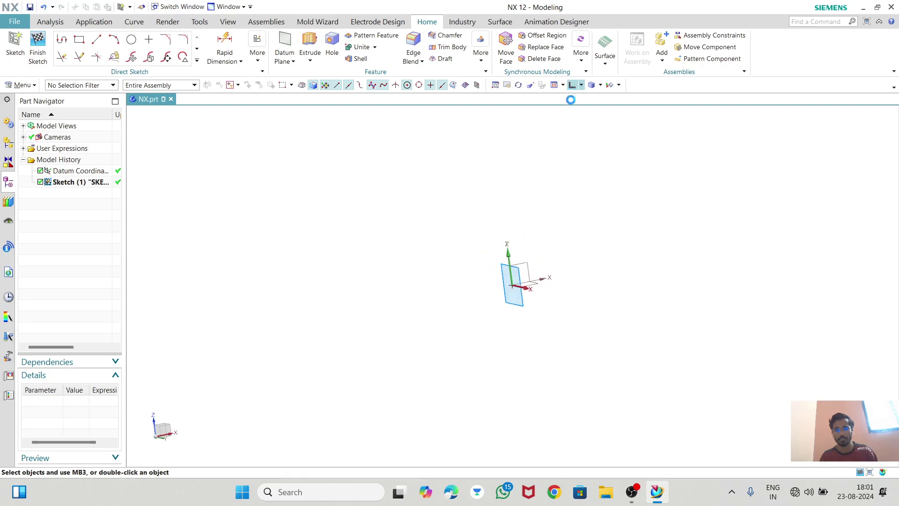
left_click(581, 84)
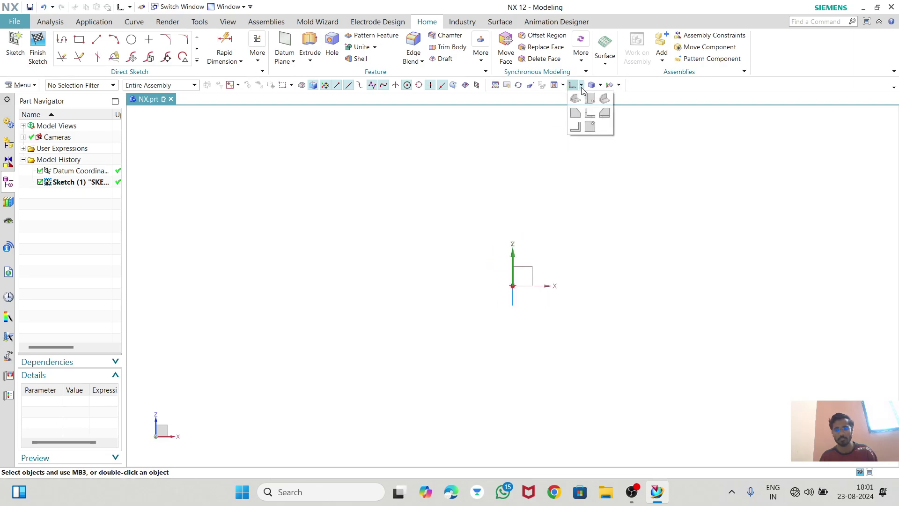
left_click(572, 99)
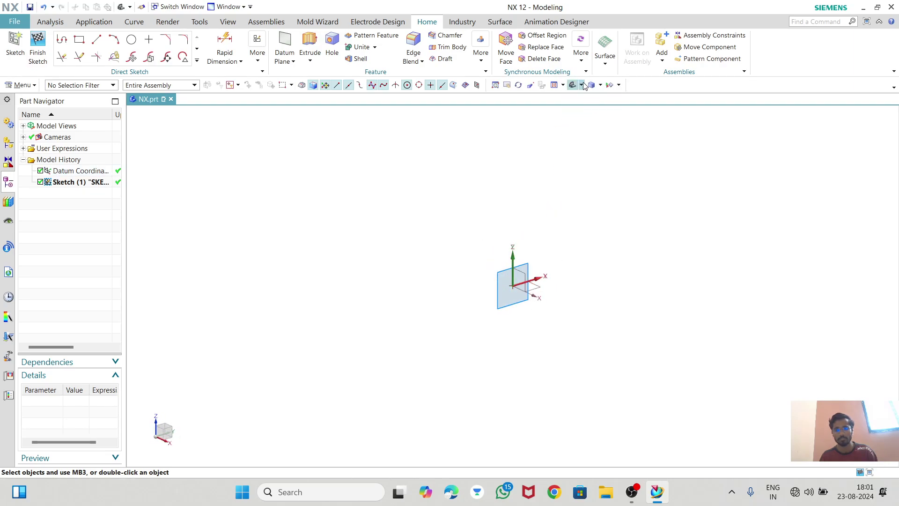
left_click(581, 85)
left_click(590, 127)
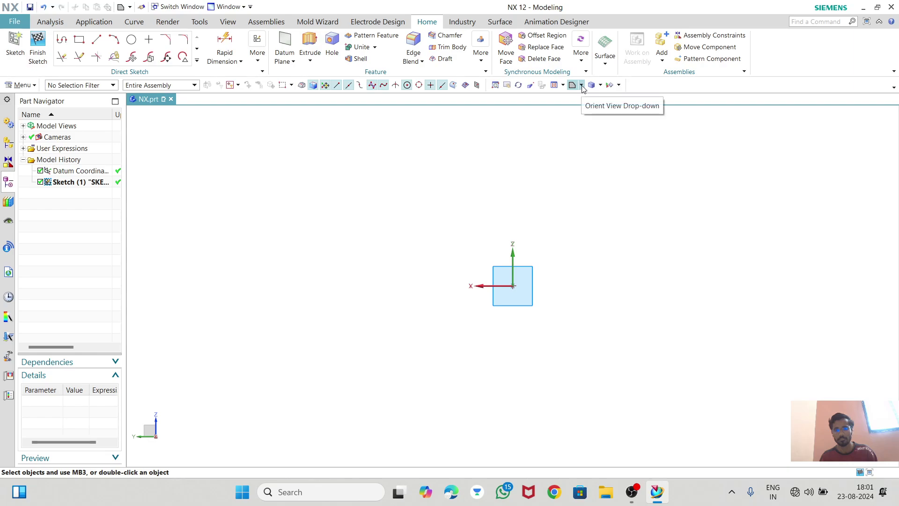
left_click(582, 85)
left_click(605, 116)
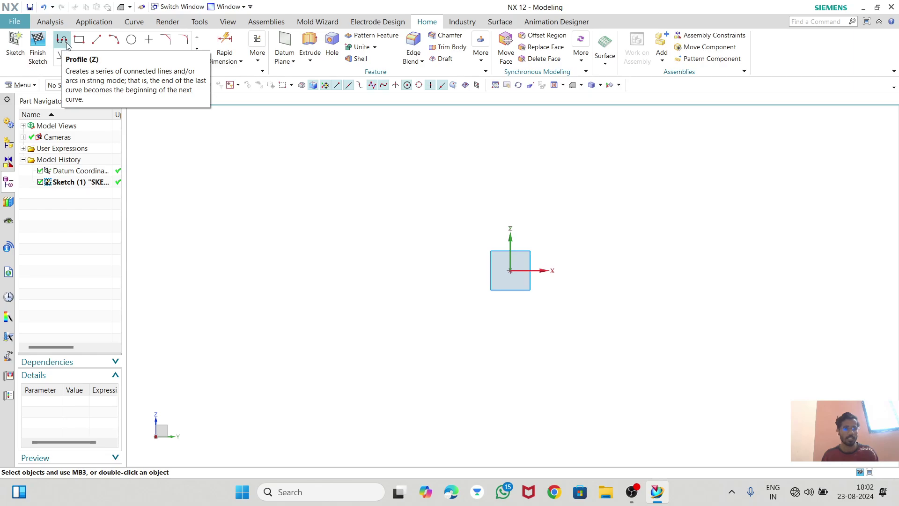
left_click(196, 61)
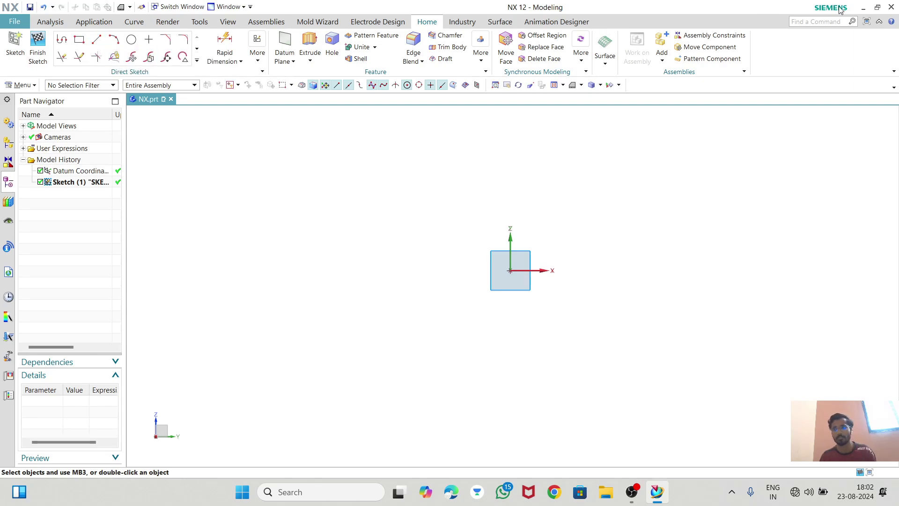
left_click(863, 7)
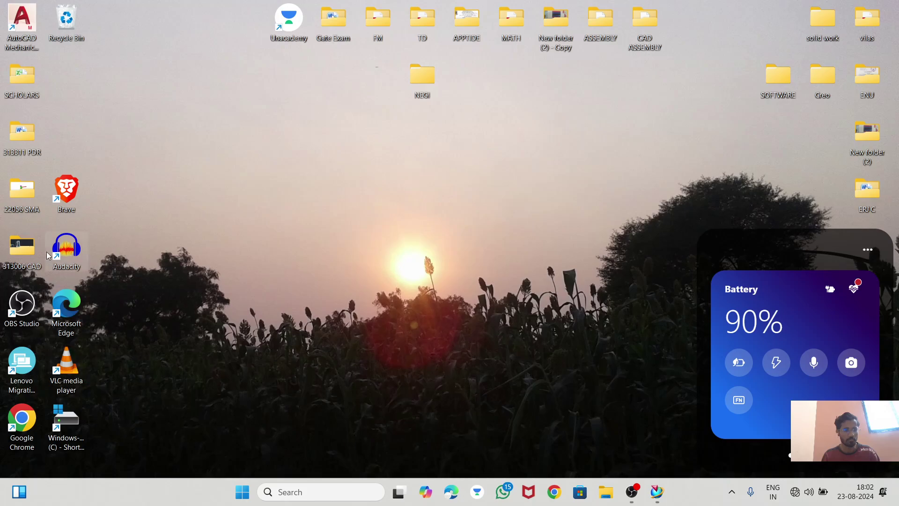
left_click(658, 492)
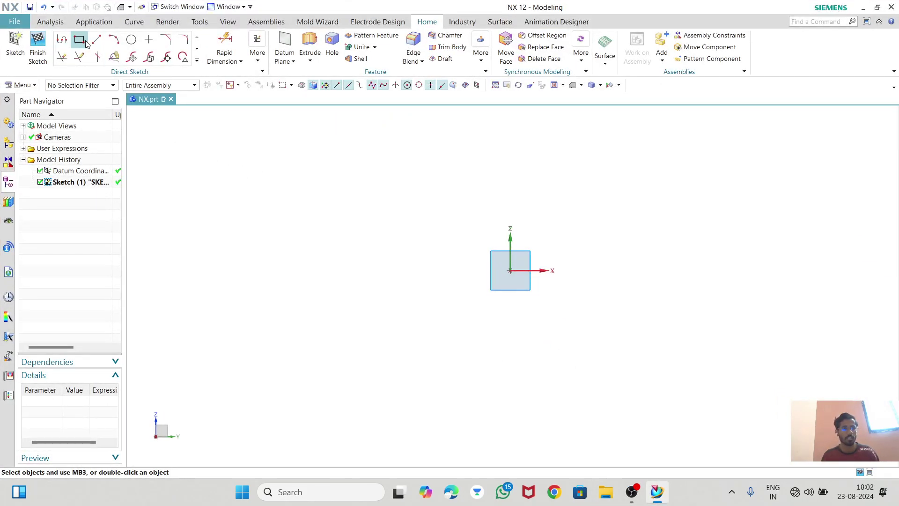
left_click(86, 43)
left_click(511, 270)
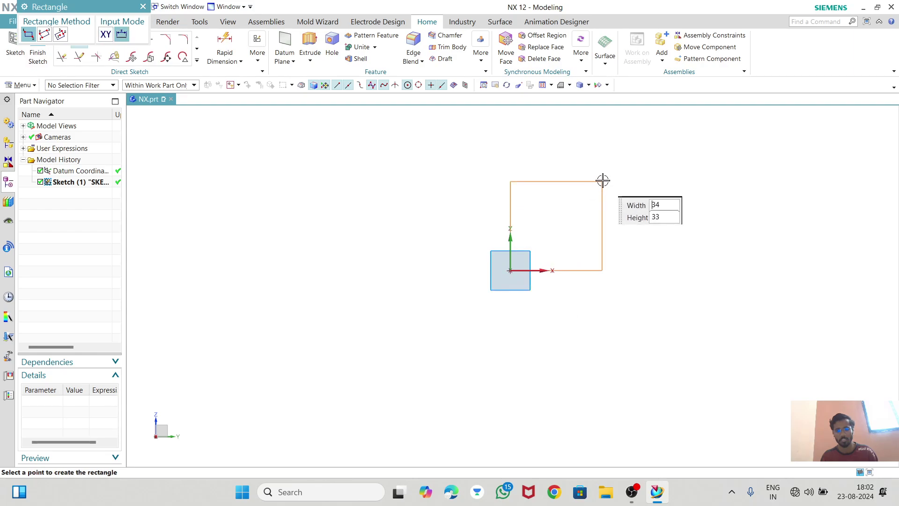
scroll(417, 322, "down", 1)
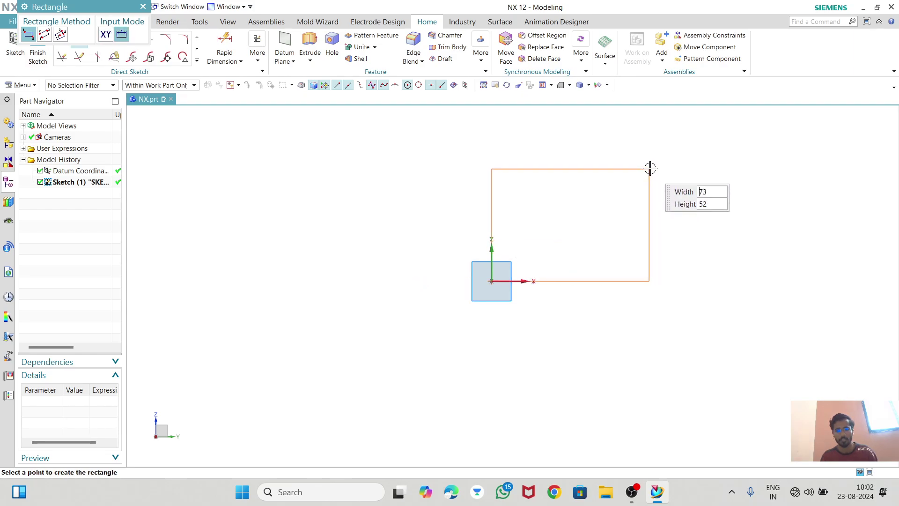
key("Escape")
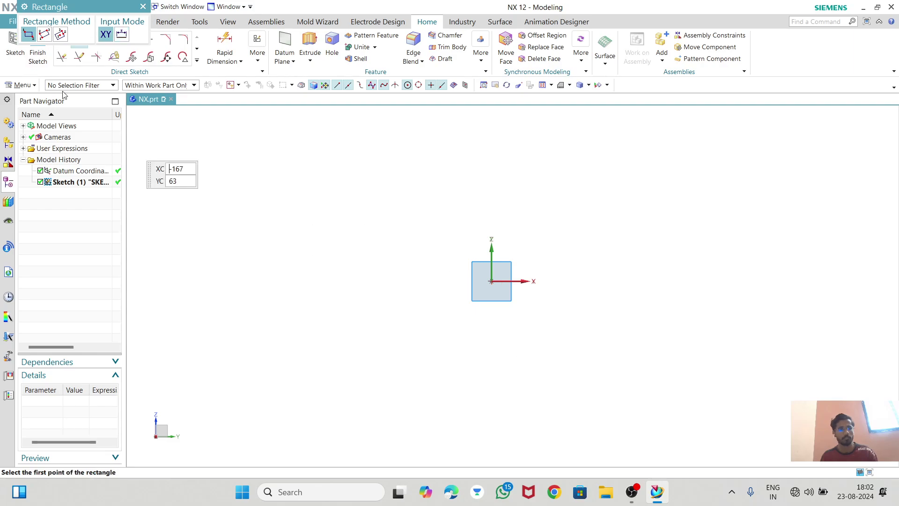
left_click(143, 7)
- Sketch a two-point rectangle about 130 mm wide and 94 mm high around the origin
key("r")
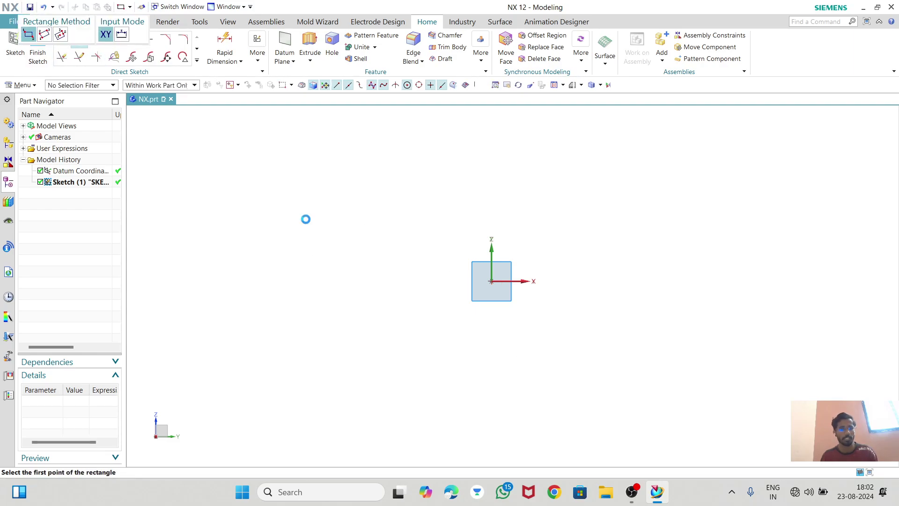
left_click(406, 190)
left_click(685, 393)
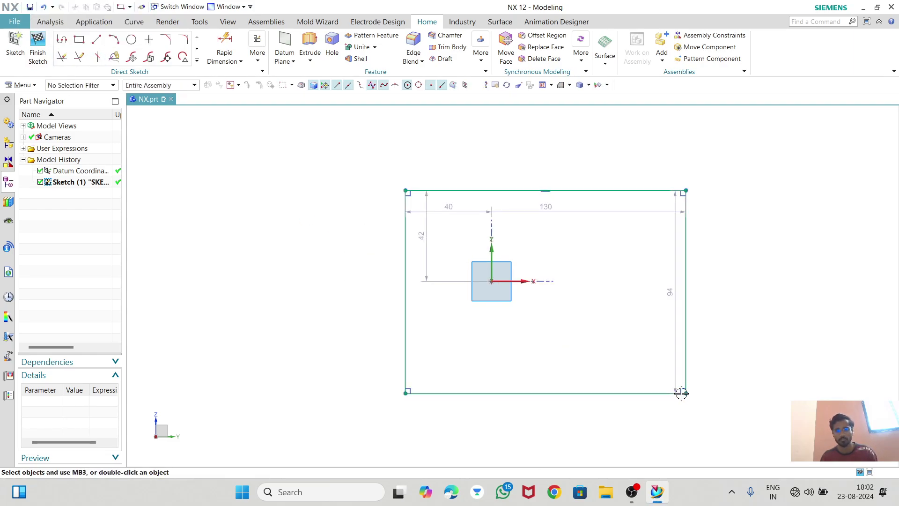
scroll(498, 339, "down", 1)
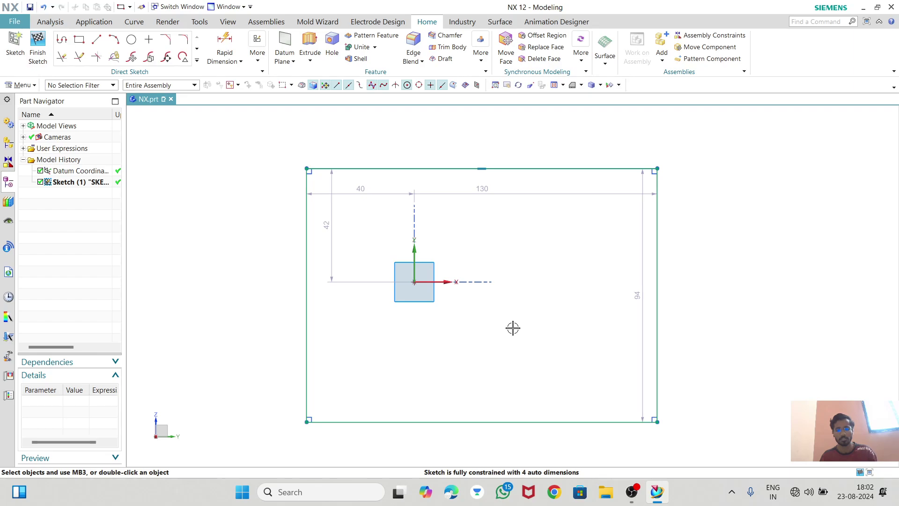
scroll(537, 285, "down", 1)
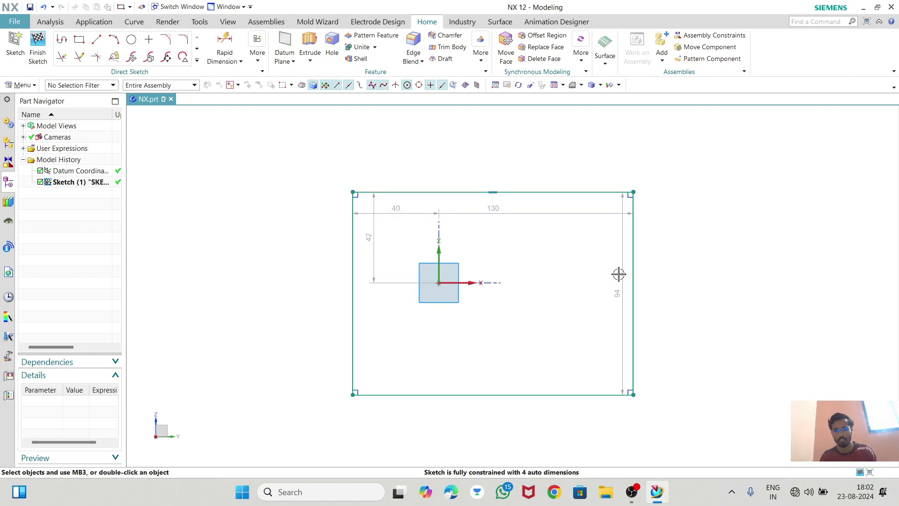
- Move the rectangle's height and width dimensions outside its outline and set both to 50 mm
left_click_drag(623, 271, 670, 268)
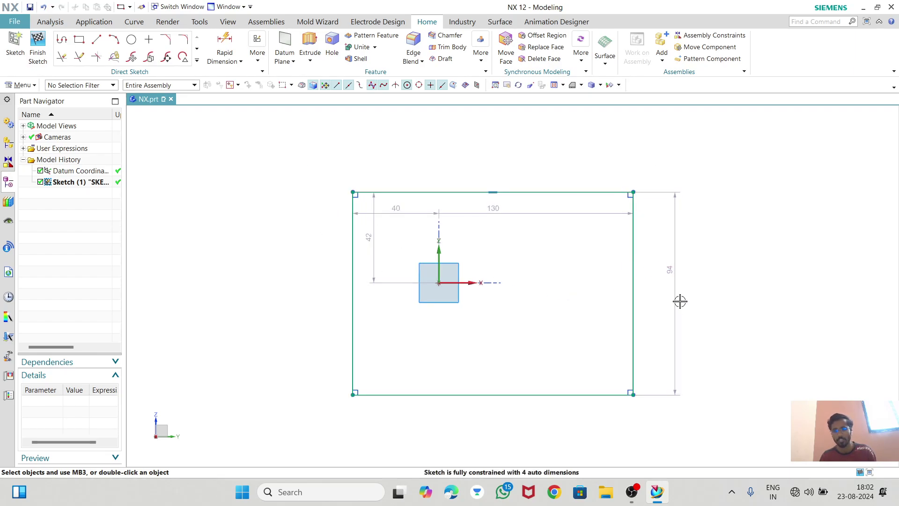
double_click(674, 282)
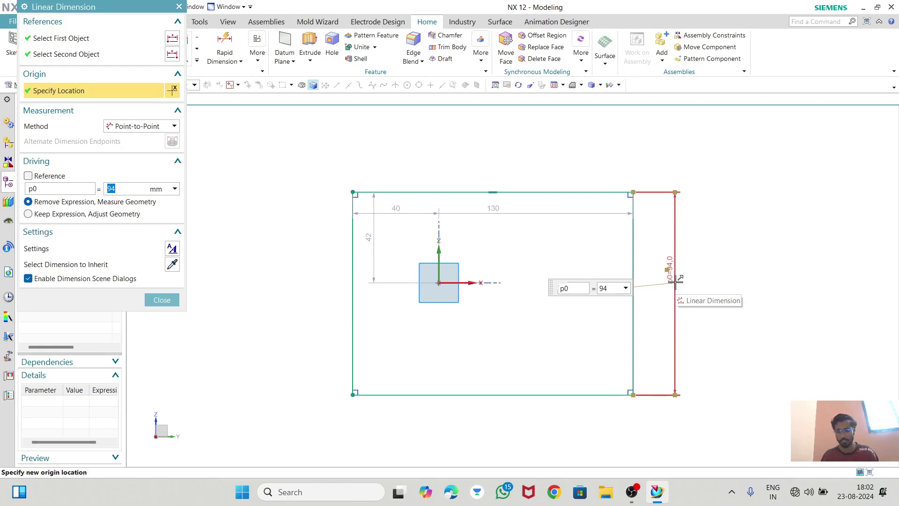
type("50")
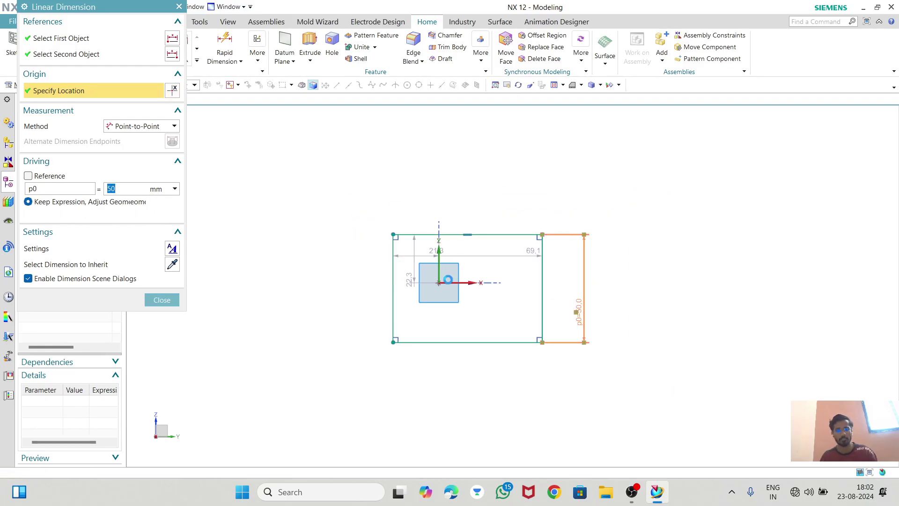
key("Return")
left_click_drag(452, 256, 467, 168)
double_click(467, 167)
type("50")
key("Return")
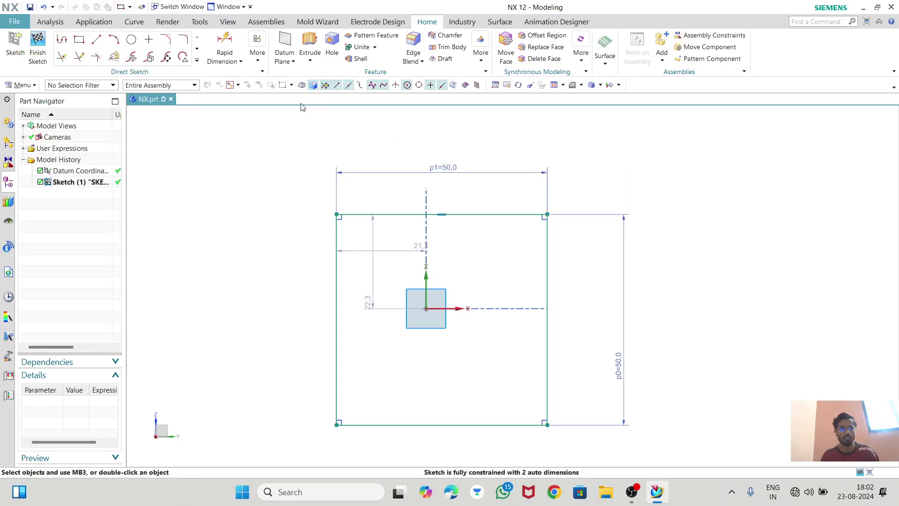
left_click(258, 51)
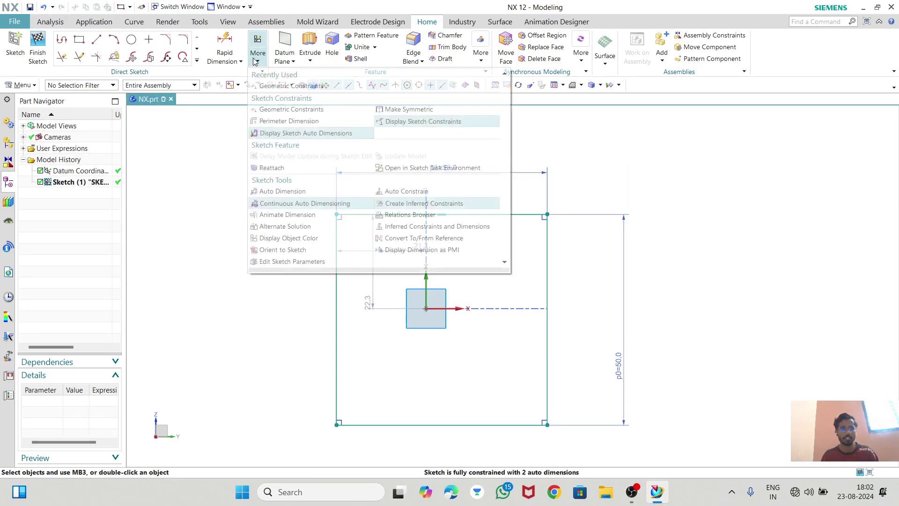
left_click(280, 85)
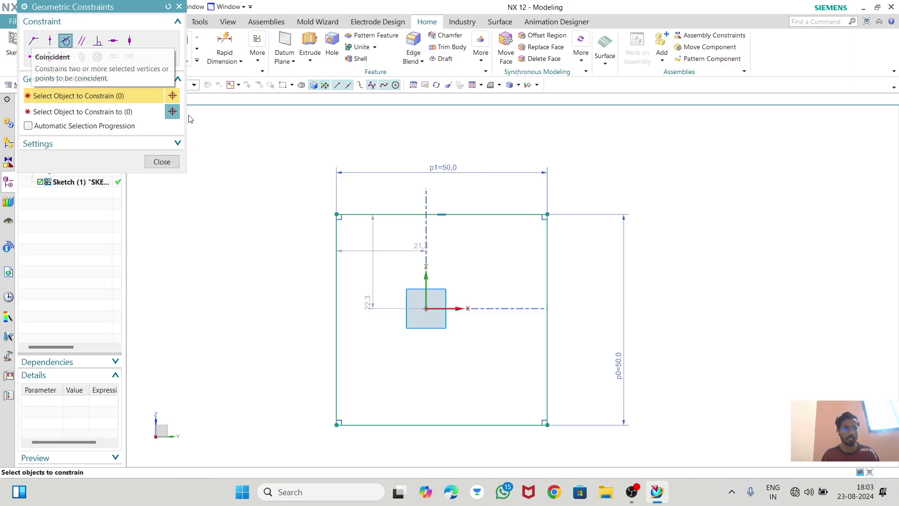
left_click(340, 214)
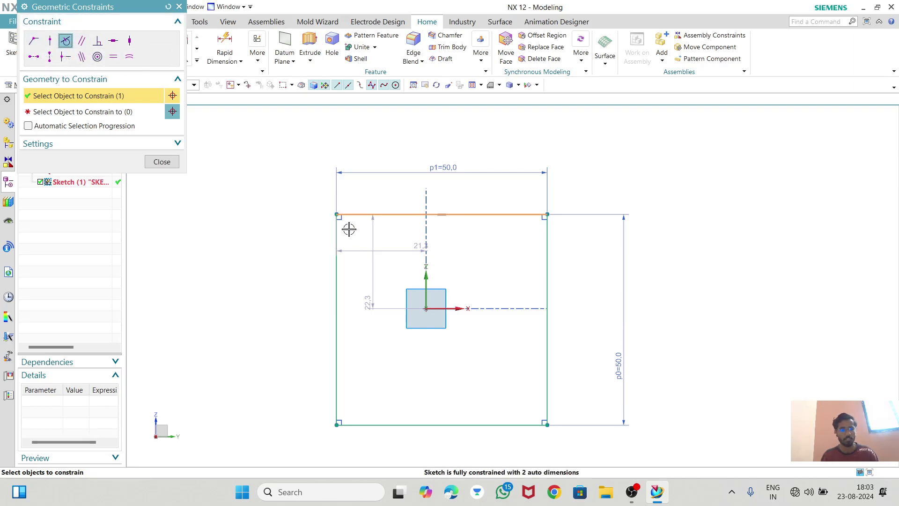
key("Escape")
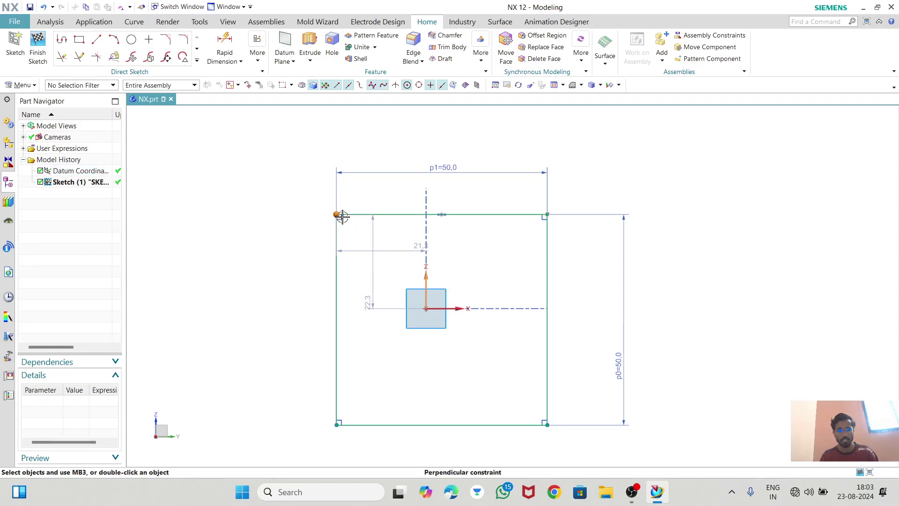
- Try shifting the 50 mm square relative to the sketch origin by moving its upper corners
mouse_move(344, 211)
left_mouse_down()
mouse_move(484, 215)
mouse_move(266, 184)
mouse_move(177, 203)
mouse_move(334, 196)
left_mouse_up()
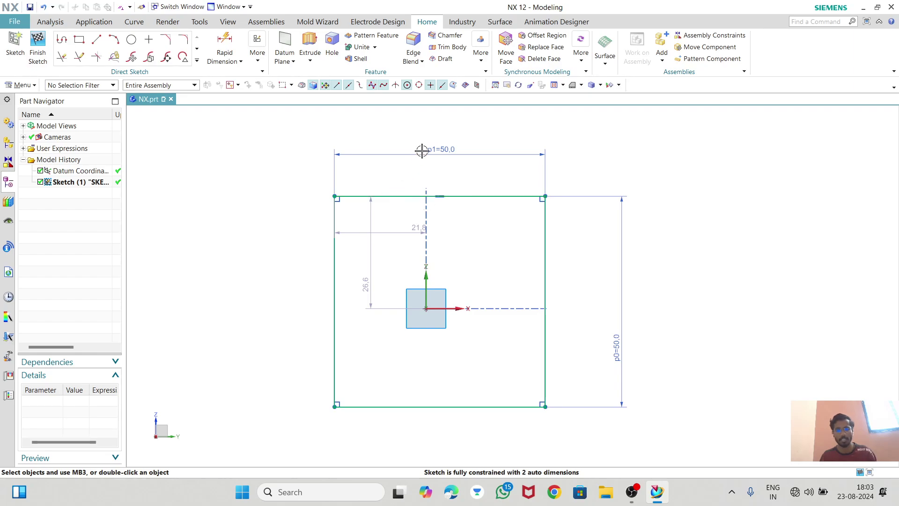
left_click_drag(546, 195, 562, 183)
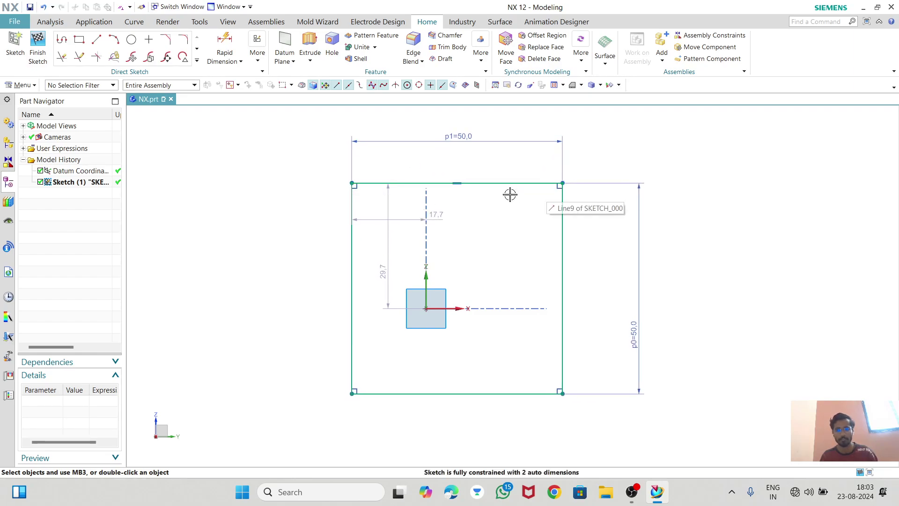
left_click_drag(496, 195, 469, 195)
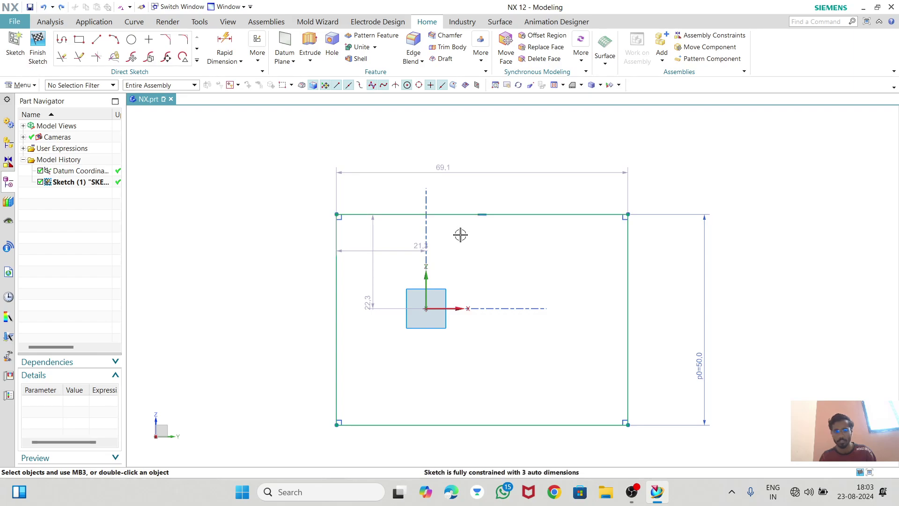
- Stretch the rectangle by moving its upper-right and upper-left corners, and set its width to 50 mm
scroll(406, 200, "down", 1)
scroll(489, 285, "up", 1)
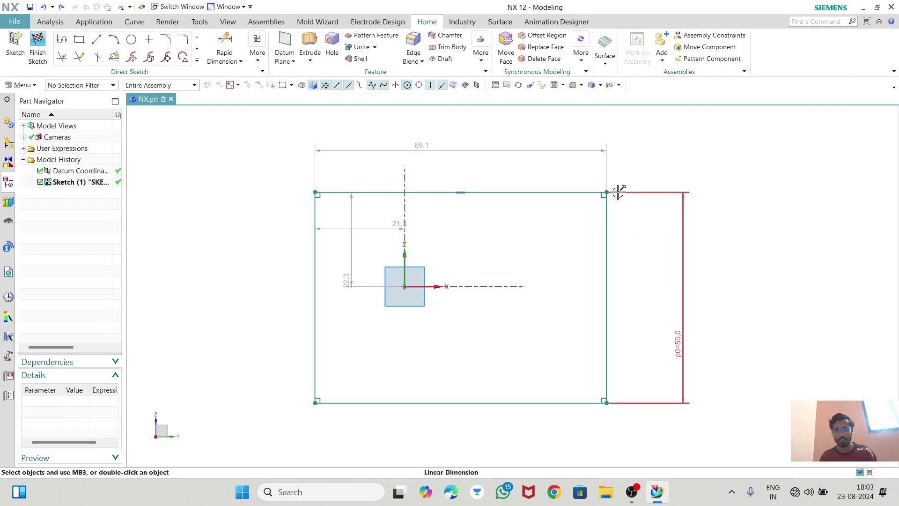
mouse_move(607, 192)
left_mouse_down()
mouse_move(602, 154)
mouse_move(603, 165)
left_mouse_up()
mouse_move(314, 162)
left_mouse_down()
mouse_move(424, 167)
mouse_move(255, 176)
mouse_move(476, 203)
mouse_move(264, 211)
mouse_move(697, 400)
mouse_move(229, 223)
mouse_move(433, 278)
mouse_move(266, 187)
mouse_move(431, 182)
mouse_move(271, 169)
left_mouse_up()
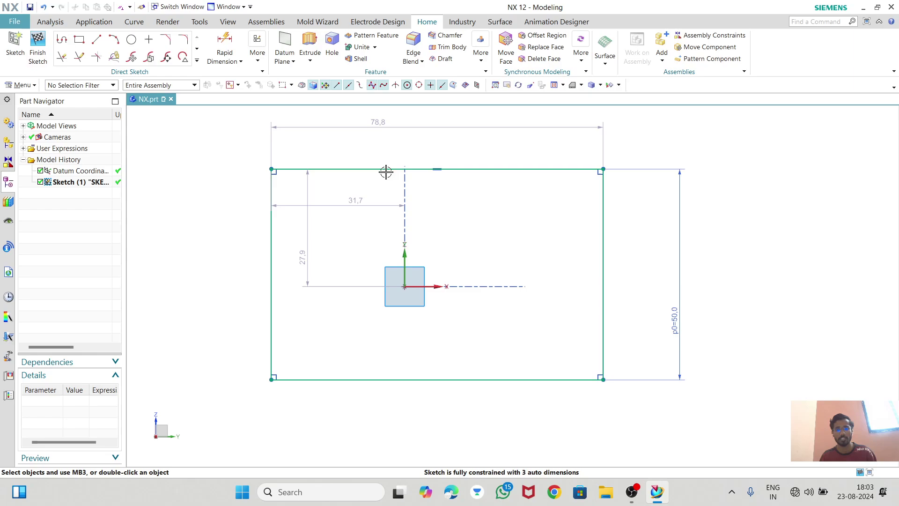
double_click(386, 126)
type("50")
key("Return")
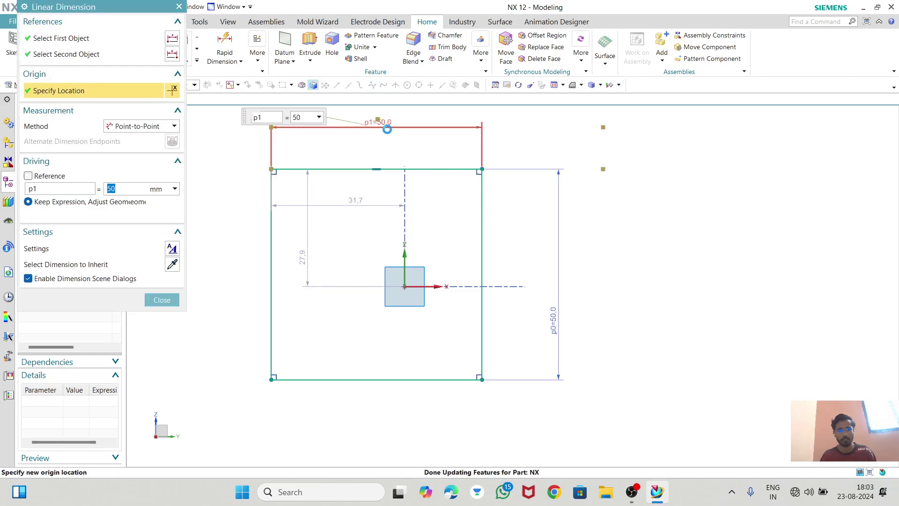
left_click(161, 300)
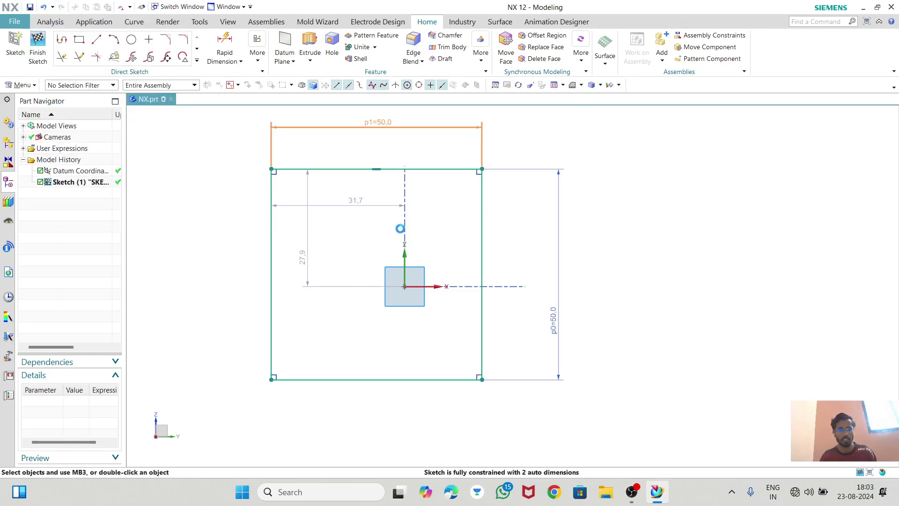
- Shift the 50 mm square around the sketch origin by its upper corners, and move its height dimension closer to the outline
mouse_move(272, 169)
left_mouse_down()
mouse_move(491, 248)
mouse_move(453, 189)
mouse_move(321, 118)
mouse_move(269, 171)
mouse_move(383, 237)
left_mouse_up()
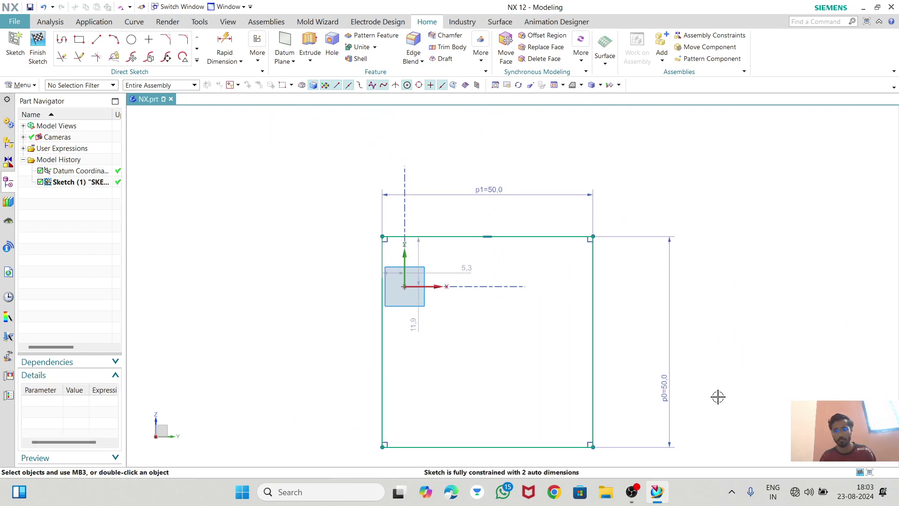
mouse_move(668, 381)
left_mouse_down()
mouse_move(644, 342)
mouse_move(652, 321)
left_mouse_up()
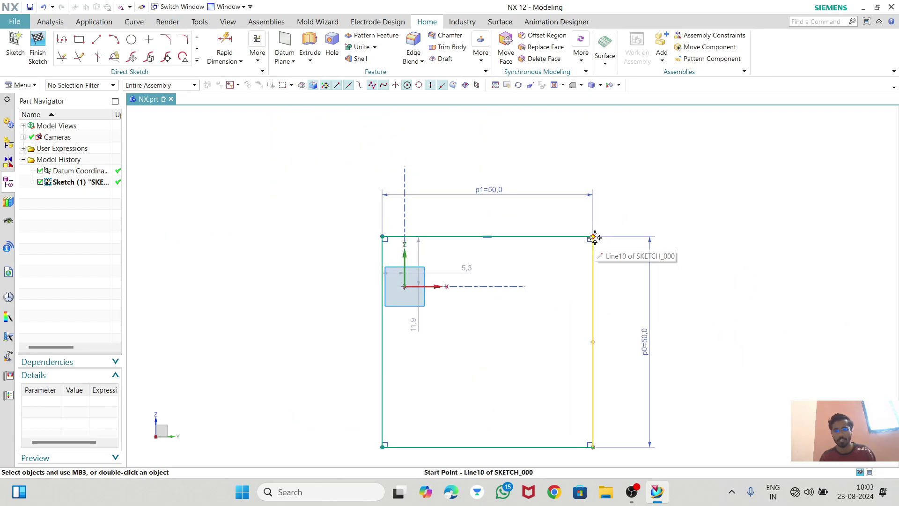
mouse_move(593, 236)
left_mouse_down()
mouse_move(684, 181)
mouse_move(415, 192)
mouse_move(654, 155)
mouse_move(583, 141)
left_mouse_up()
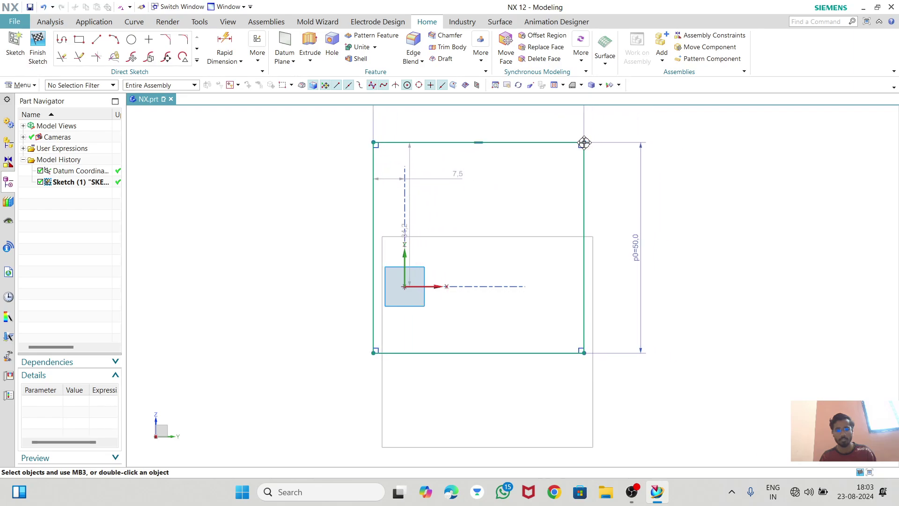
- Constrain the square's lower-left corner onto the sketch's horizontal axis, and slide the square along that axis
left_click(373, 351)
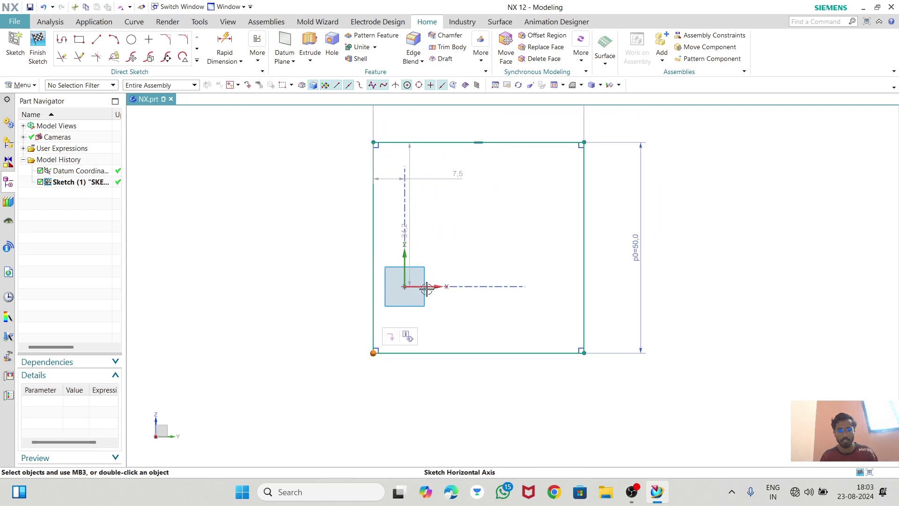
left_click(446, 273)
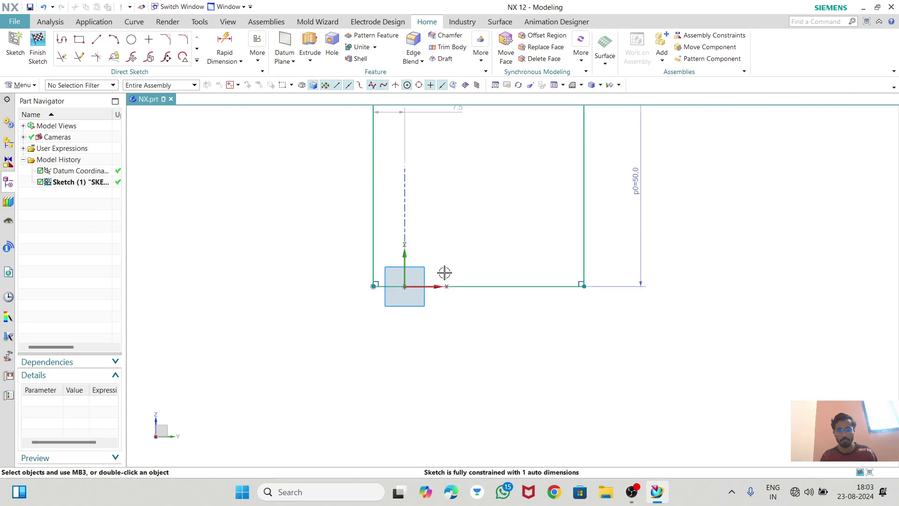
scroll(455, 295, "down", 1)
scroll(404, 282, "up", 3)
scroll(368, 299, "down", 1)
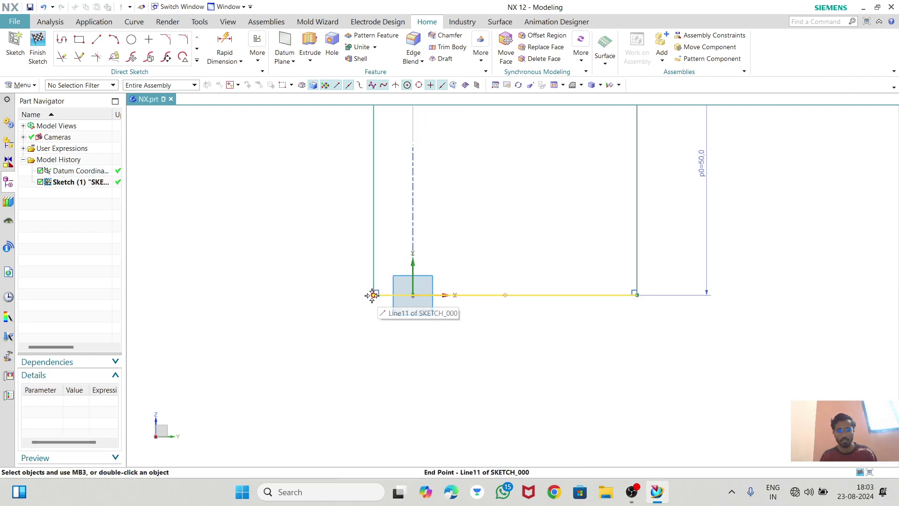
left_click_drag(373, 294, 238, 296)
scroll(330, 322, "down", 3)
scroll(401, 276, "up", 1)
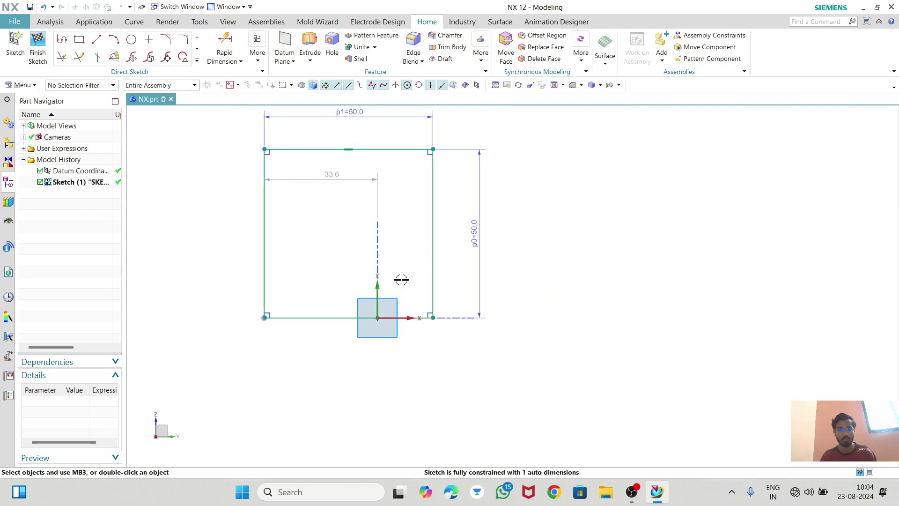
- Apply a Parallel constraint between the square's left edge and the sketch's vertical axis
left_click(260, 275)
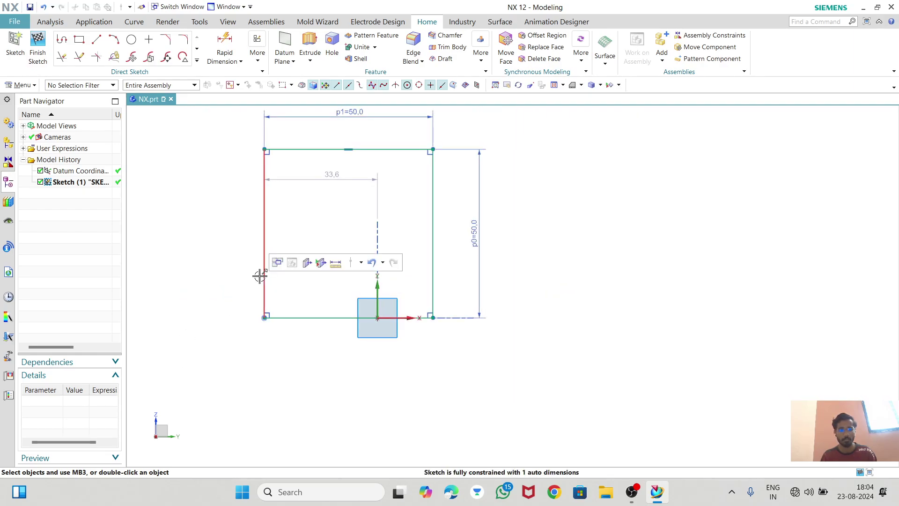
left_click(377, 287)
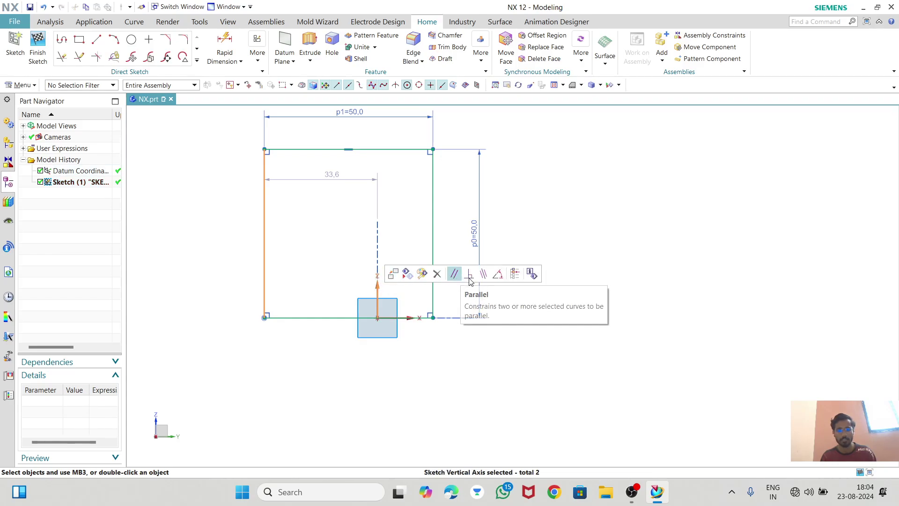
left_click(453, 274)
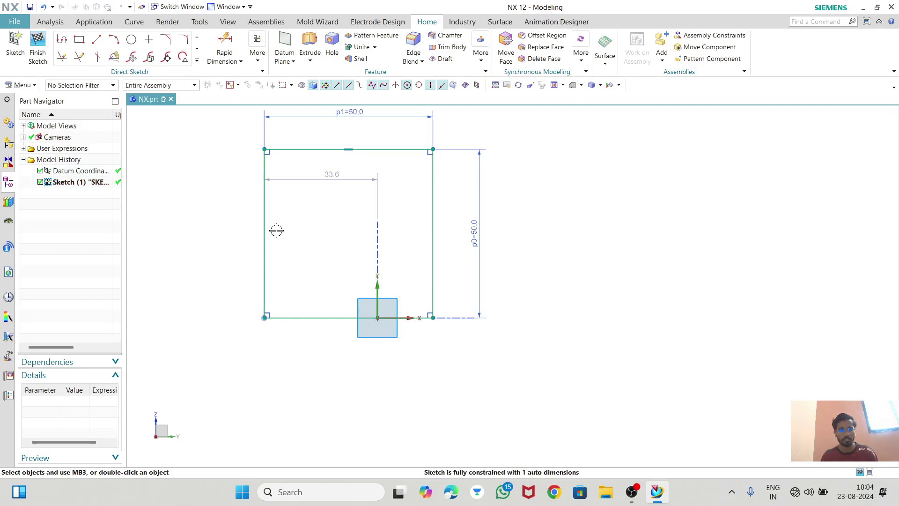
- Constrain the square's lower-left corner onto the sketch's vertical axis
left_click(264, 317)
left_click(374, 290)
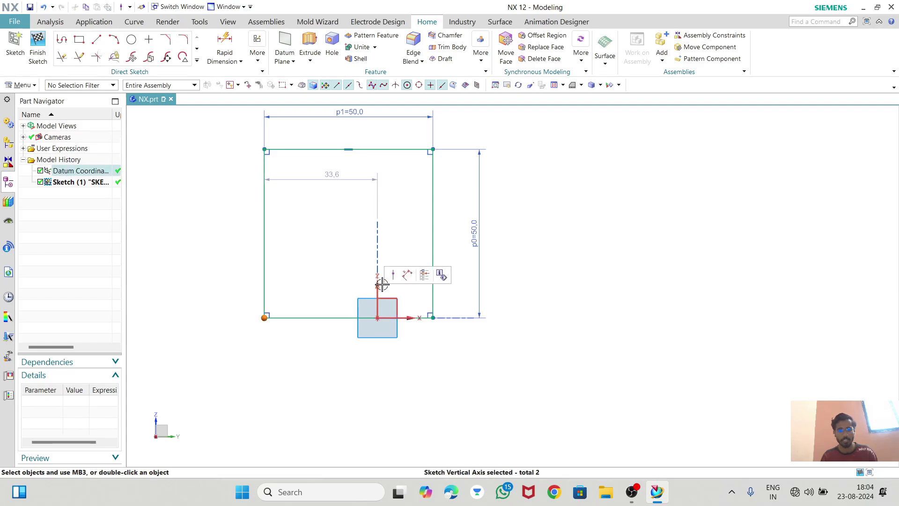
left_click(393, 275)
scroll(514, 285, "down", 1)
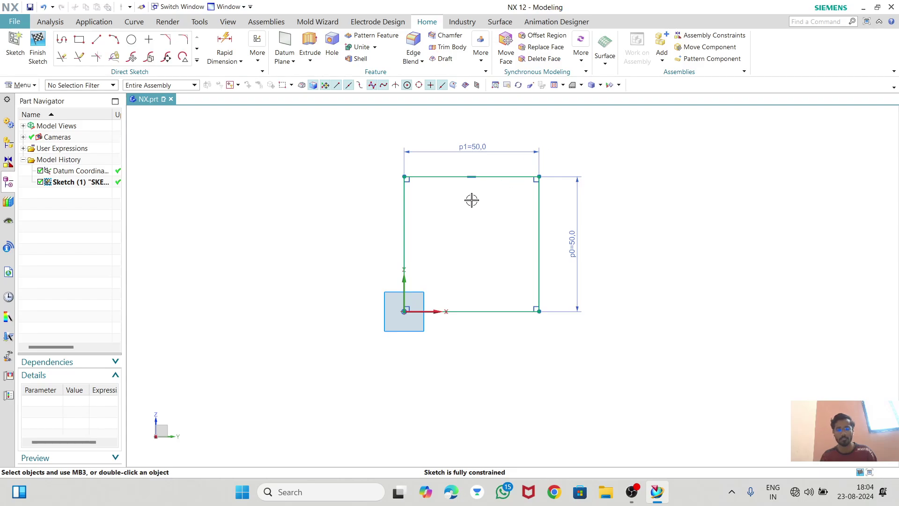
scroll(472, 200, "up", 2)
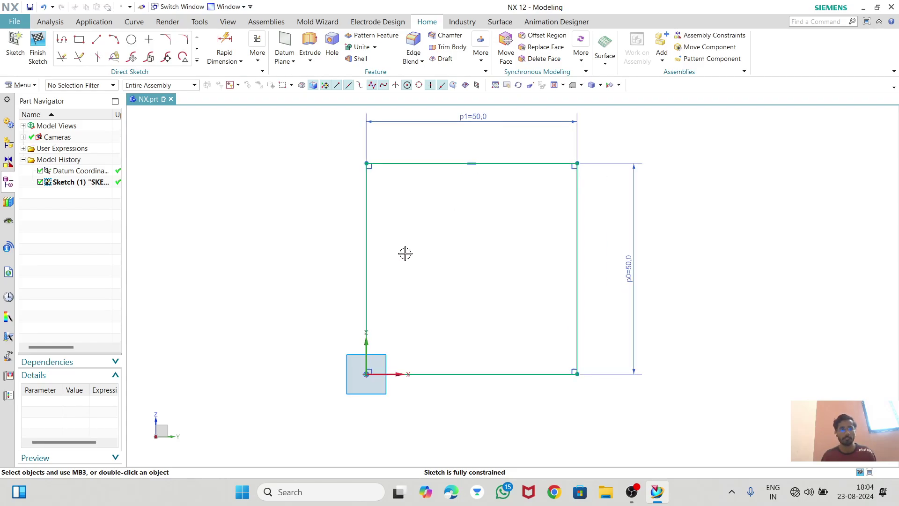
- Move the width and height dimensions closer to the square, centring the width dimension above its upper edge
left_click_drag(462, 124, 442, 136)
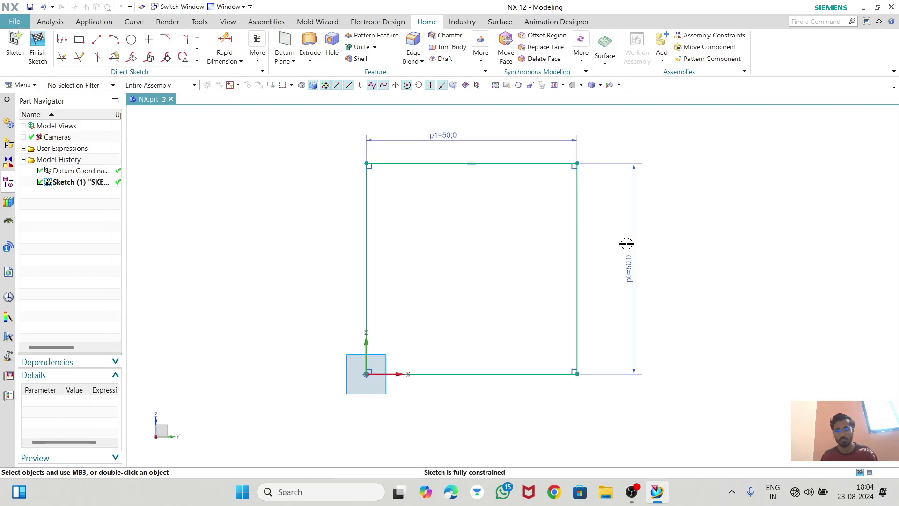
left_click_drag(632, 250, 612, 248)
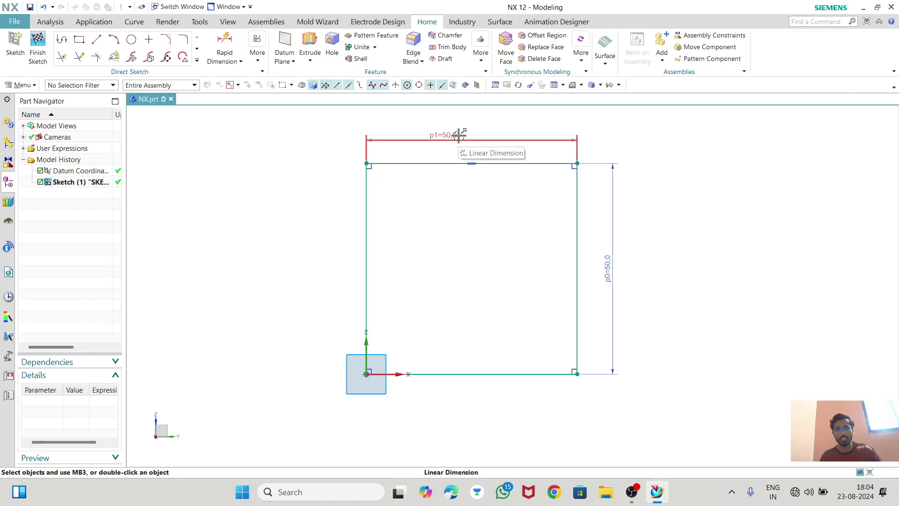
mouse_move(460, 136)
left_mouse_down()
mouse_move(496, 146)
mouse_move(476, 136)
left_mouse_up()
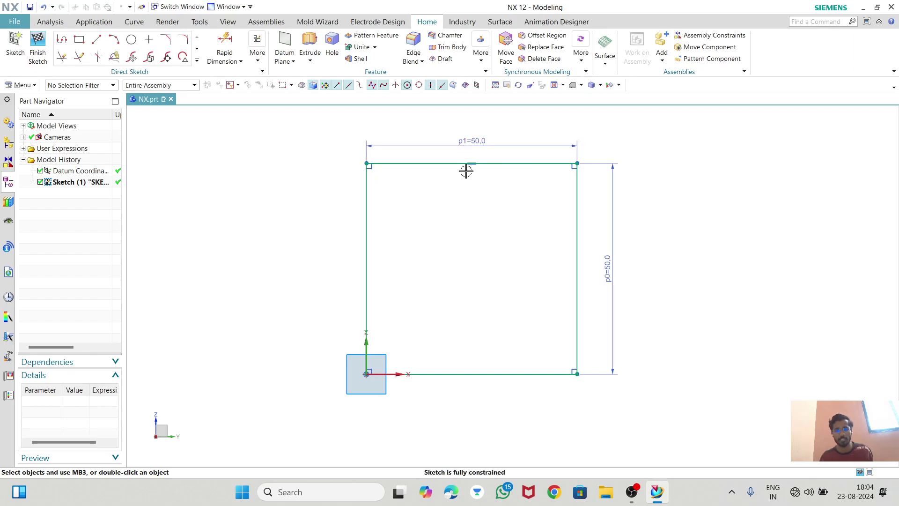
scroll(465, 168, "up", 1)
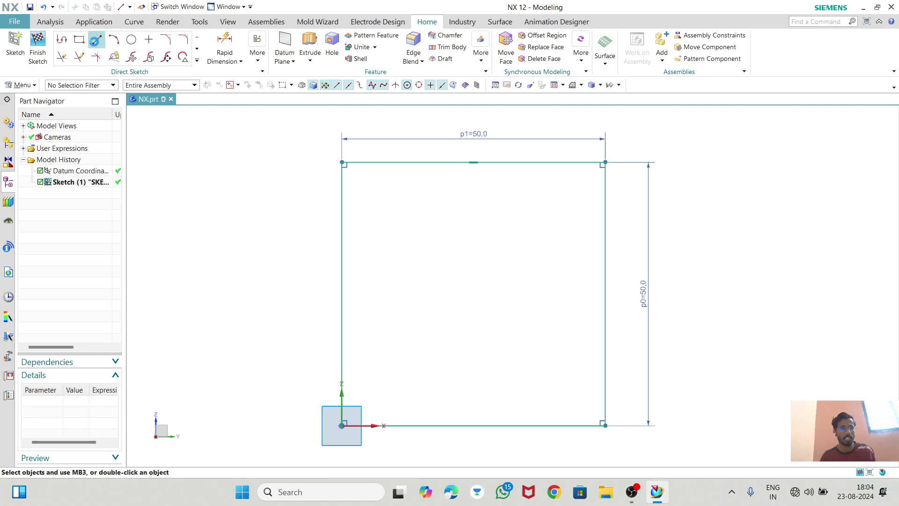
- Draw a horizontal line about 33 mm long extending outward from the square's upper-right corner
left_click(95, 40)
scroll(329, 201, "down", 1)
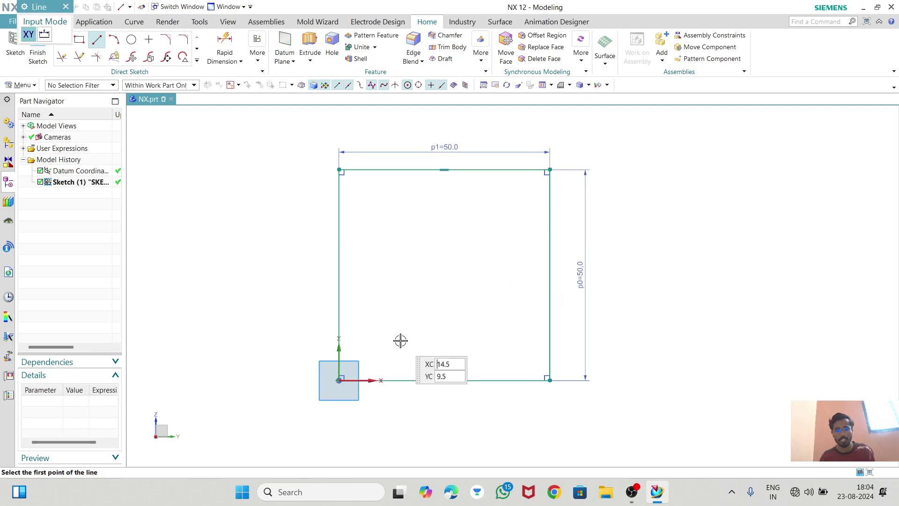
left_click(551, 170)
scroll(495, 259, "down", 2)
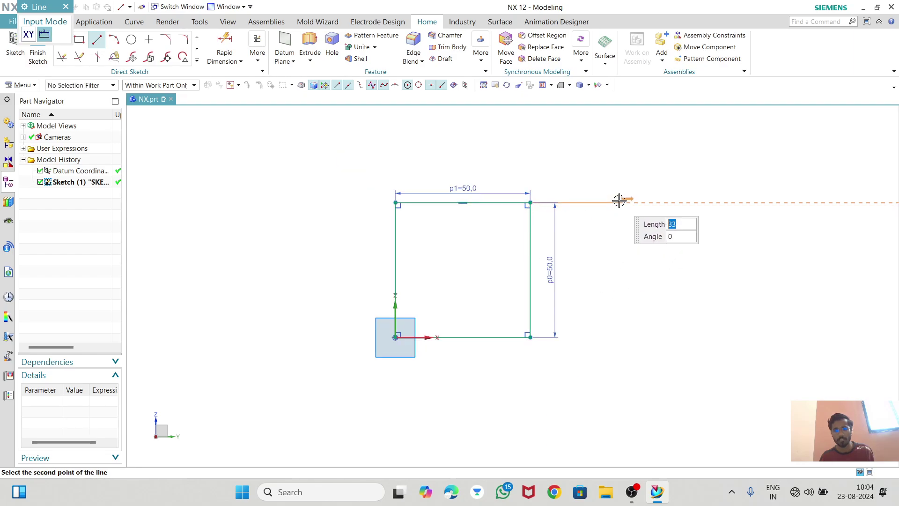
left_click(618, 201)
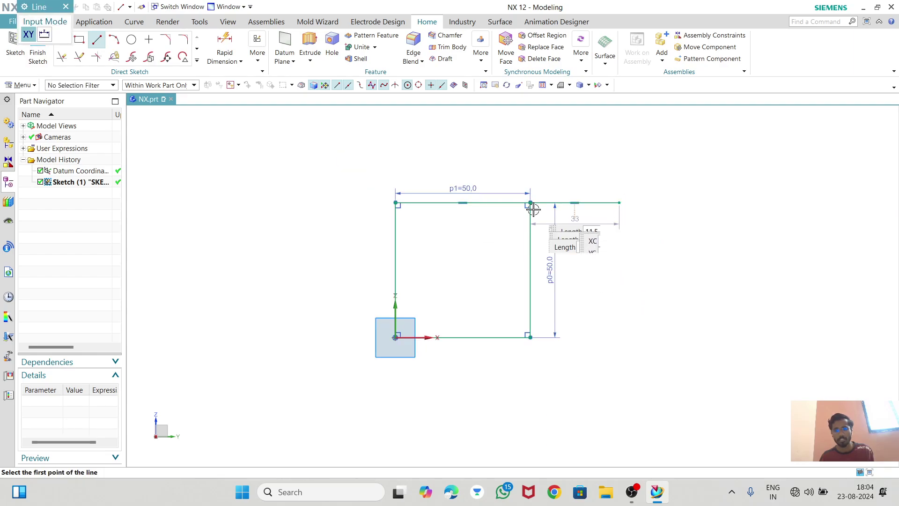
- Draw a circle about 53 mm in diameter to the left of the square
left_click(132, 43)
left_click(272, 215)
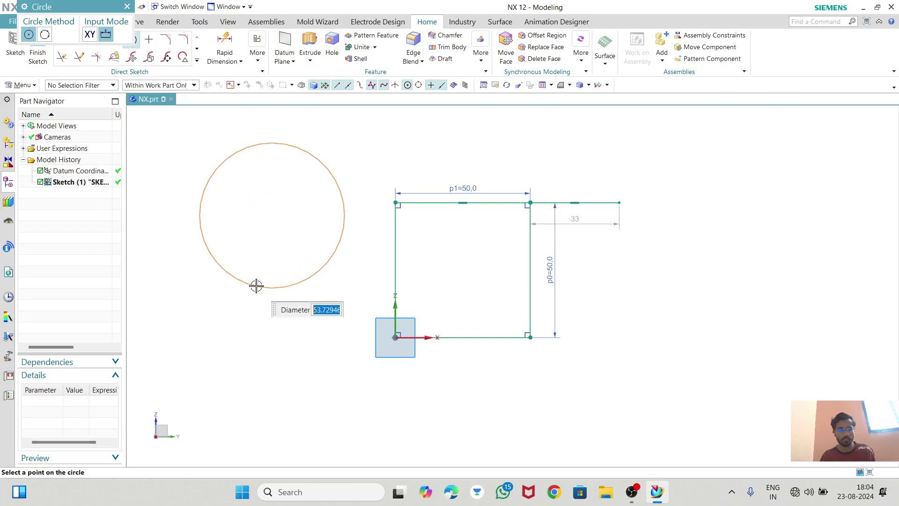
left_click(256, 285)
left_click(127, 7)
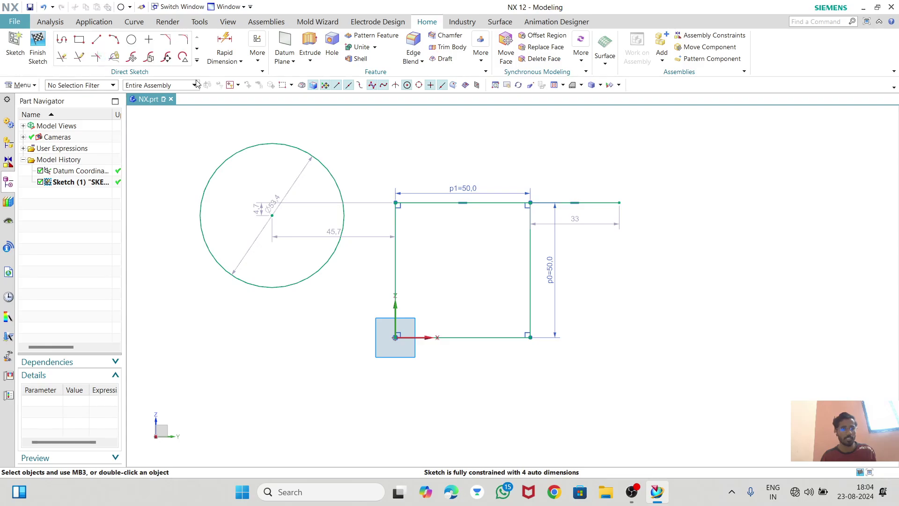
- Remove the circle and the extra line beside the square with Quick Trim
left_click(189, 60)
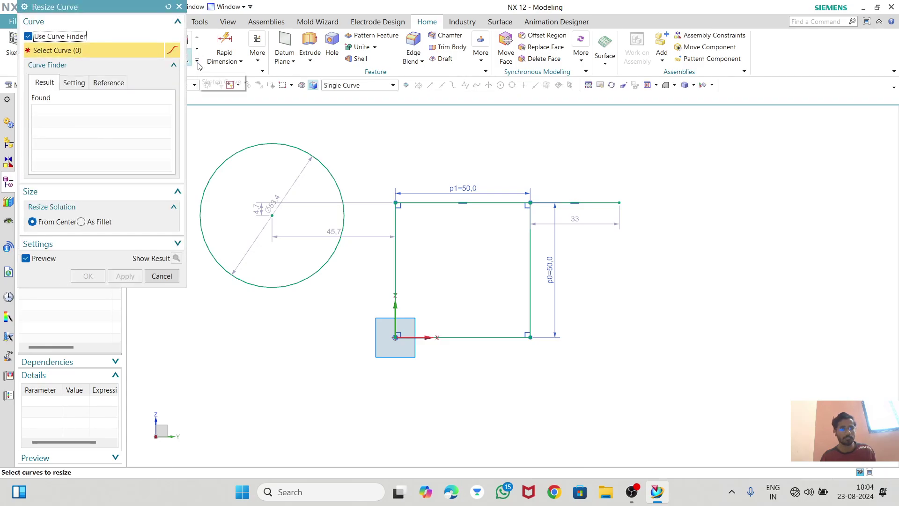
left_click(179, 7)
left_click(198, 61)
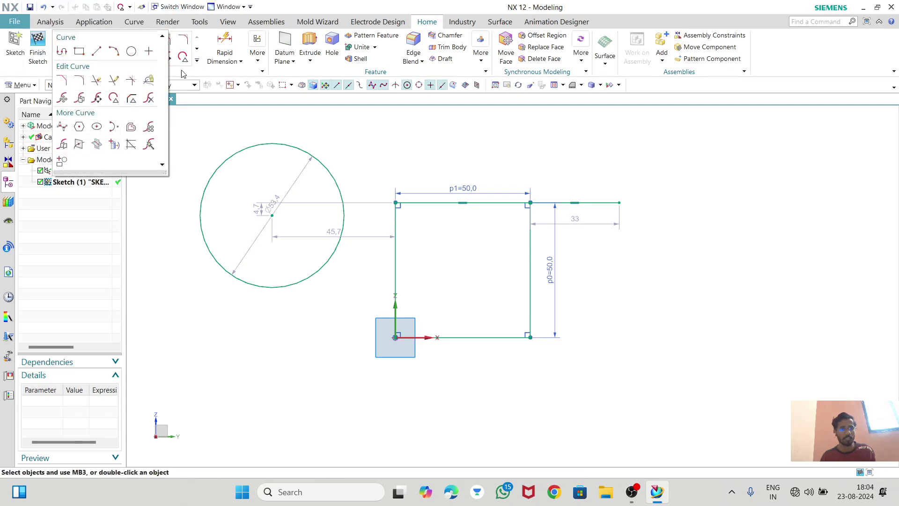
left_click(95, 81)
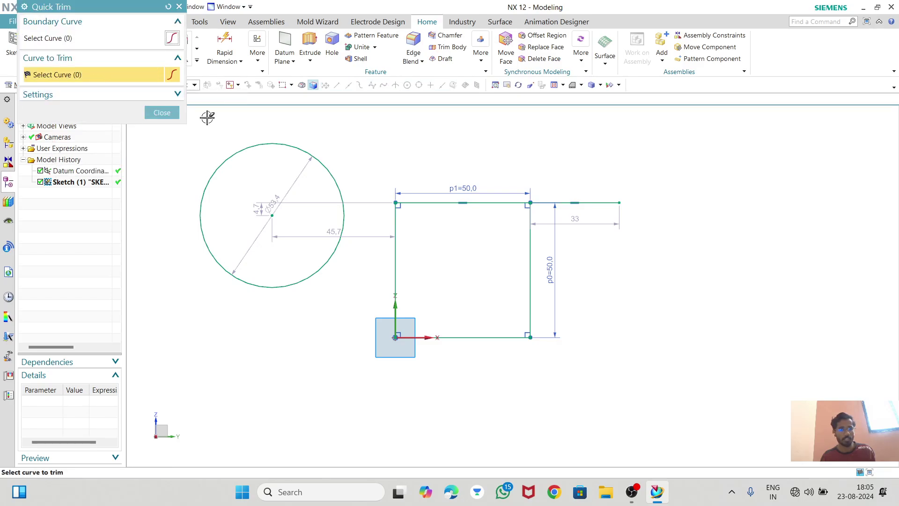
left_click(333, 174)
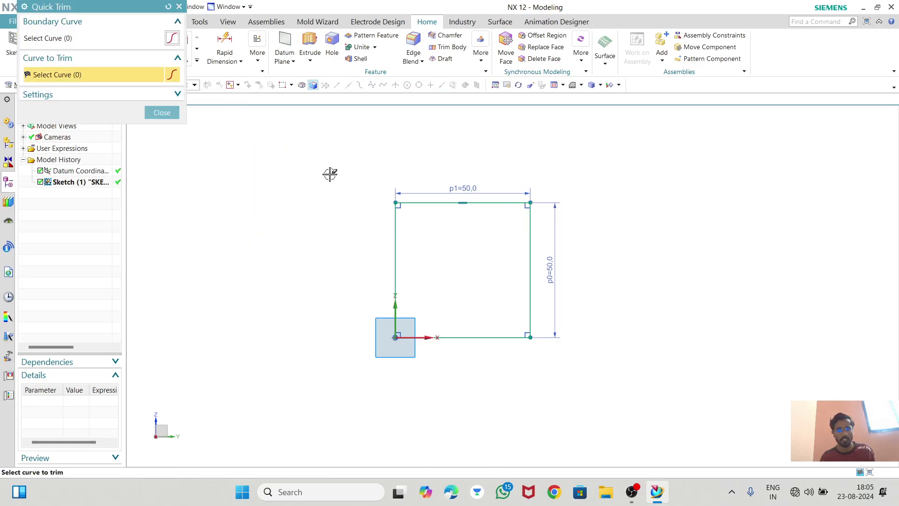
left_click(164, 112)
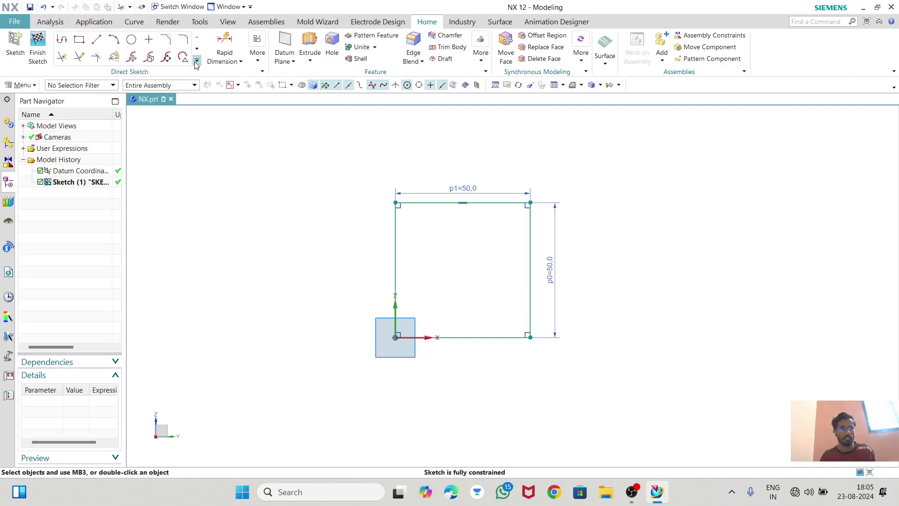
- Draw a horizontal line about 63 mm long above the square and a vertical line about 73 mm long to its right
left_click(196, 59)
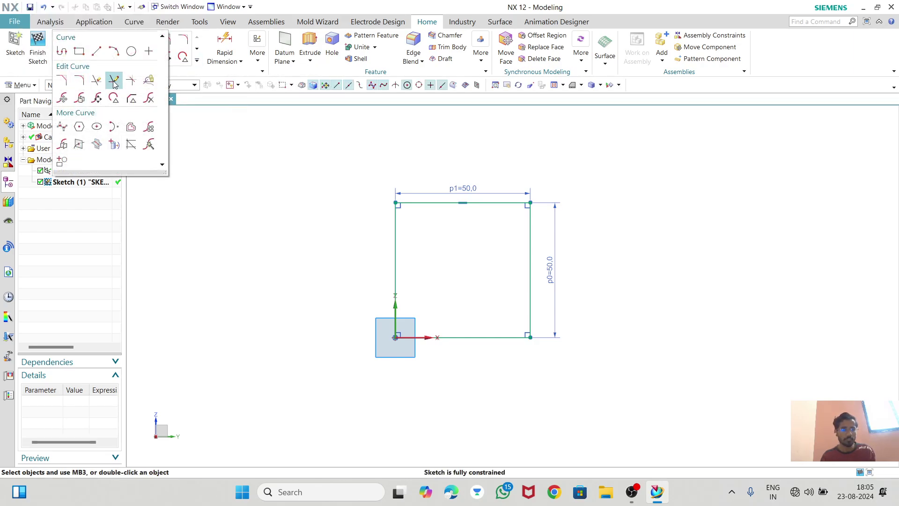
left_click(96, 50)
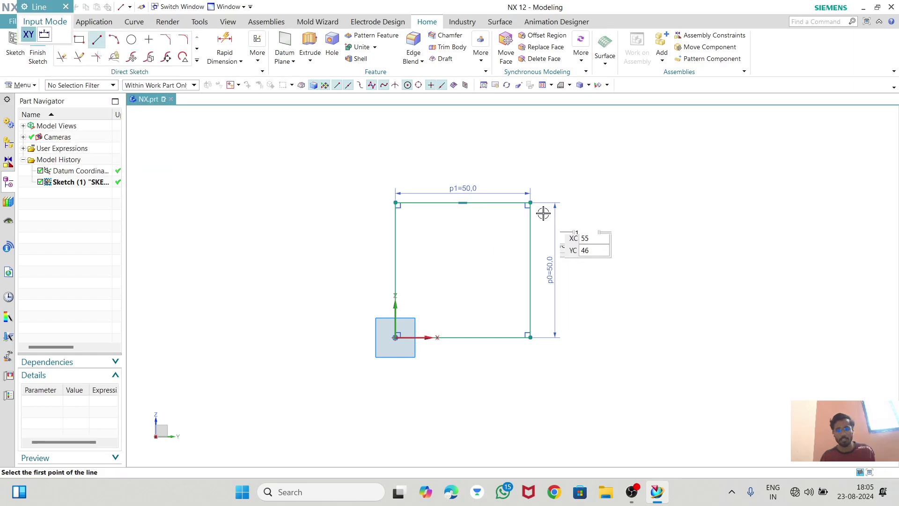
left_click(355, 168)
left_click(517, 167)
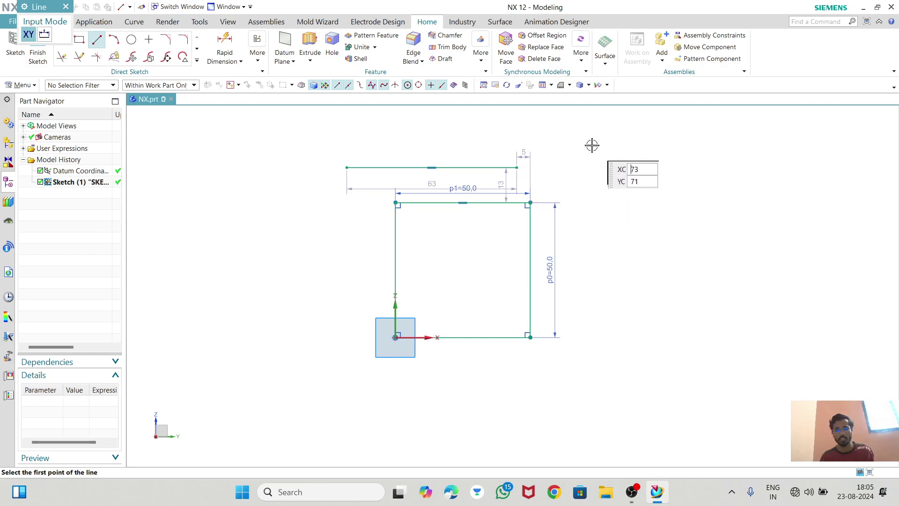
left_click(590, 130)
left_click(589, 326)
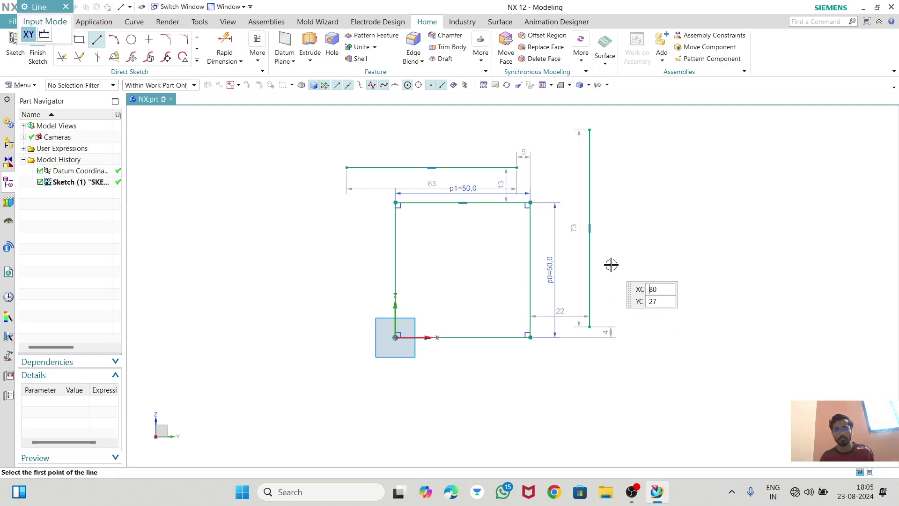
- Extend the horizontal line above the square with Quick Extend until it meets the vertical line
key("Escape")
scroll(579, 236, "up", 3)
scroll(535, 272, "down", 2)
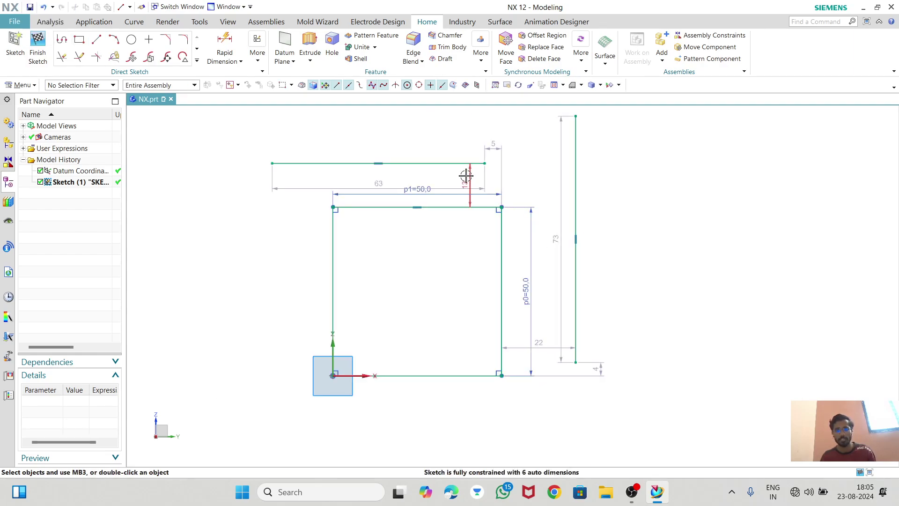
left_click(197, 60)
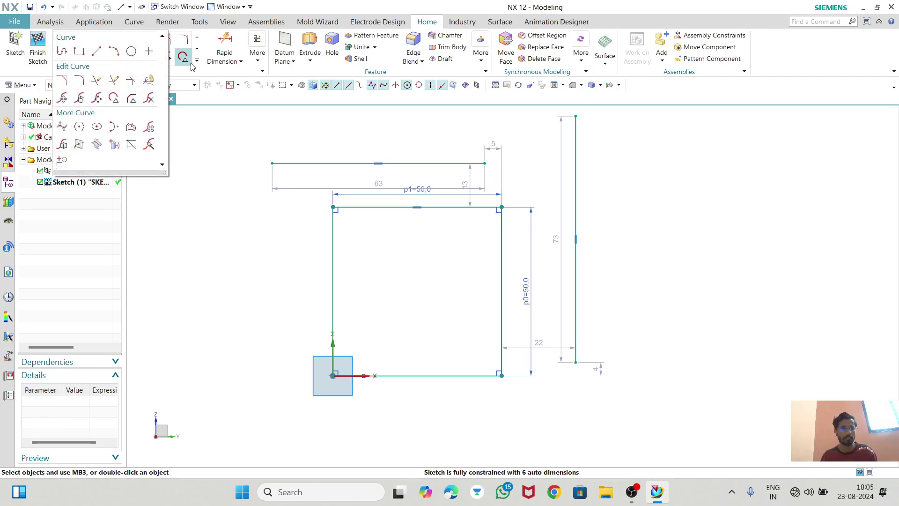
left_click(114, 79)
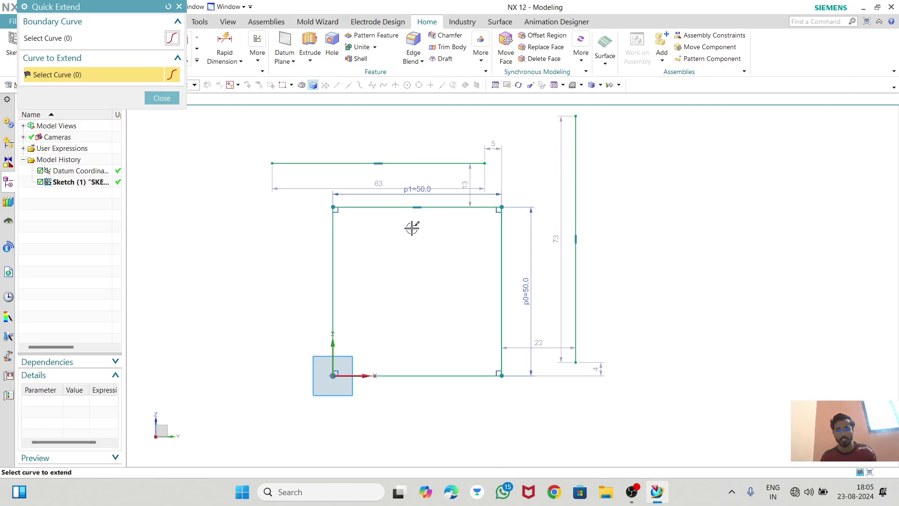
left_click(438, 164)
key("Escape")
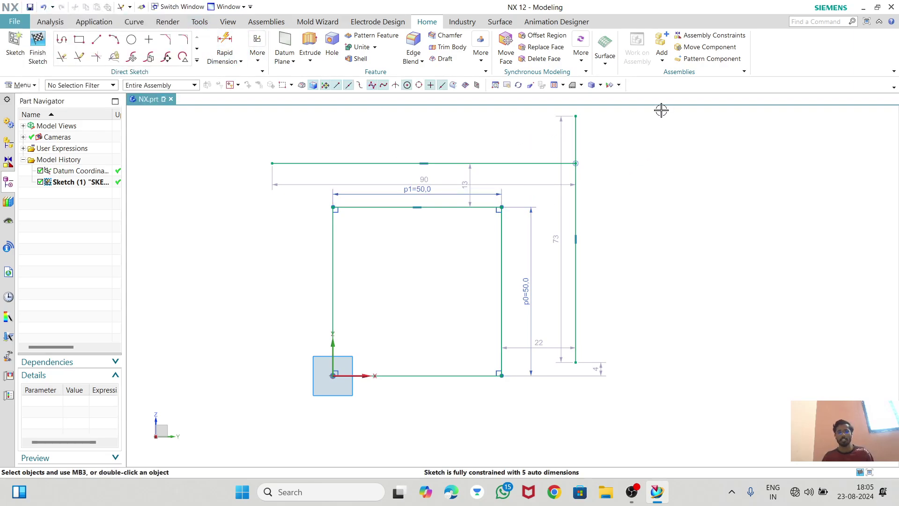
left_click(821, 22)
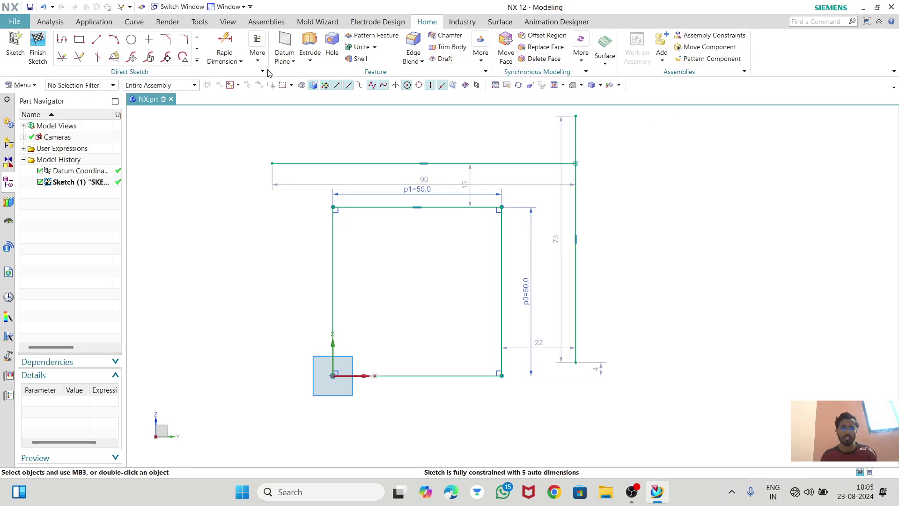
- Remove the loose horizontal and vertical lines outside the square with Quick Trim
left_click(575, 141)
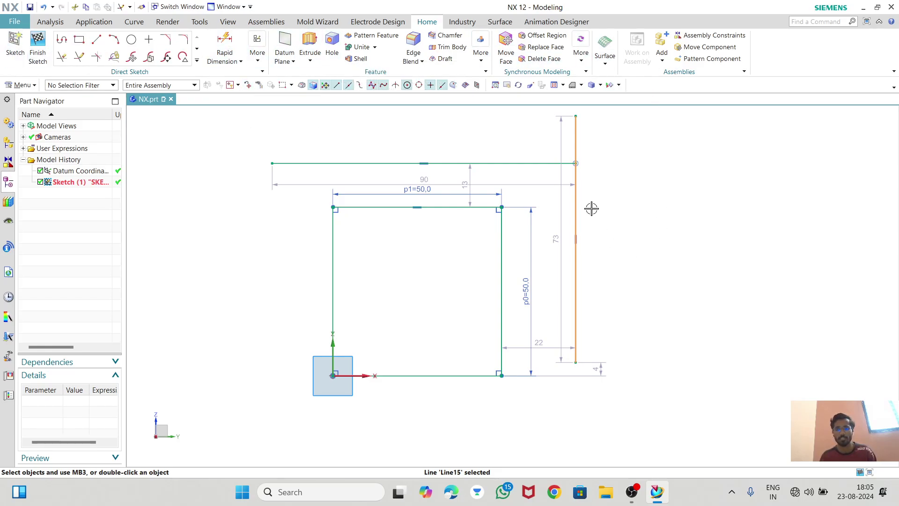
left_click(197, 62)
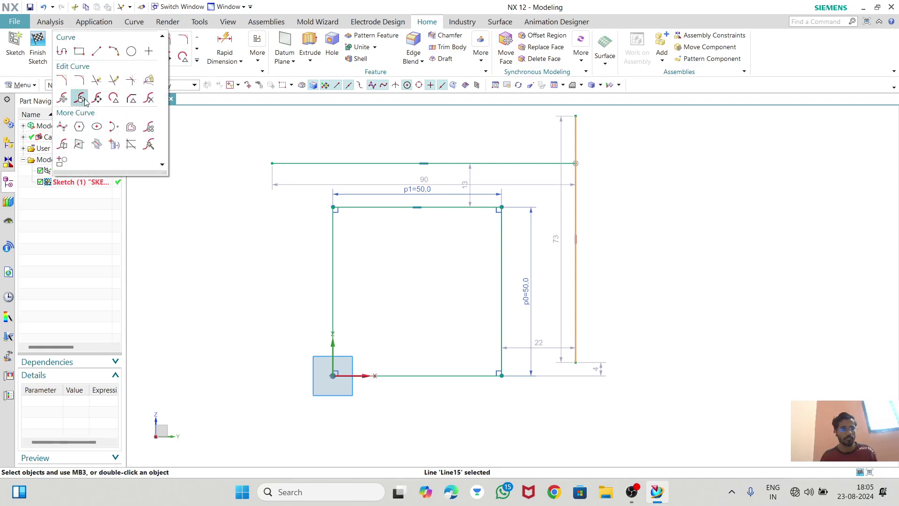
left_click(97, 81)
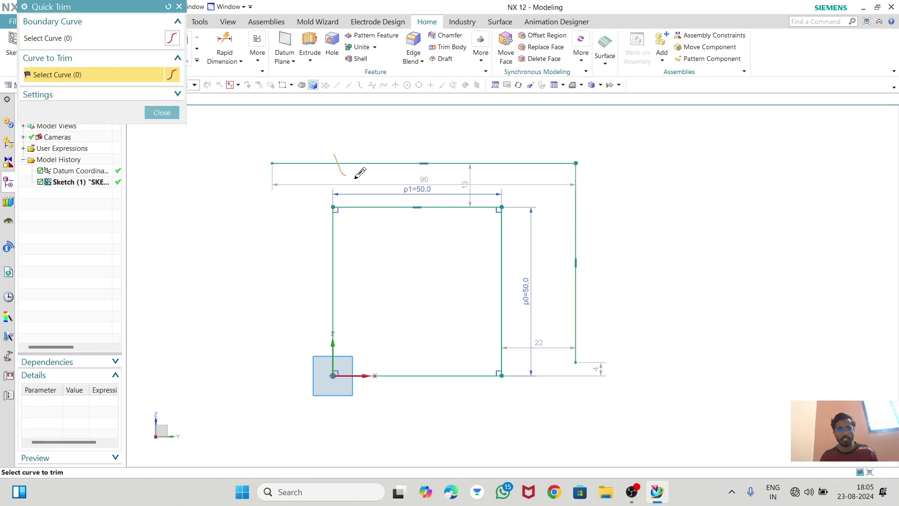
mouse_move(360, 174)
left_mouse_down()
mouse_move(532, 175)
mouse_move(600, 254)
left_mouse_up()
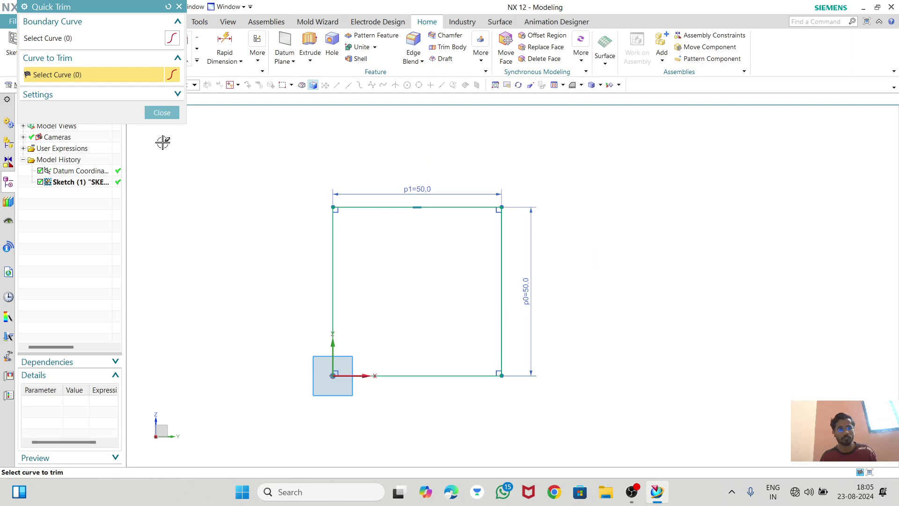
left_click(162, 113)
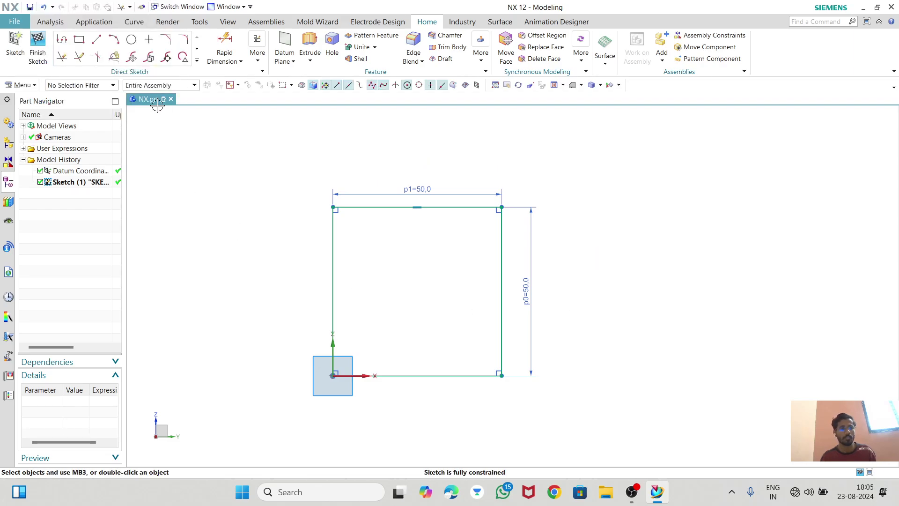
- Set up a linear Pattern Curve of the whole square along the vertical axis with a 20 mm pitch distance
left_click(196, 61)
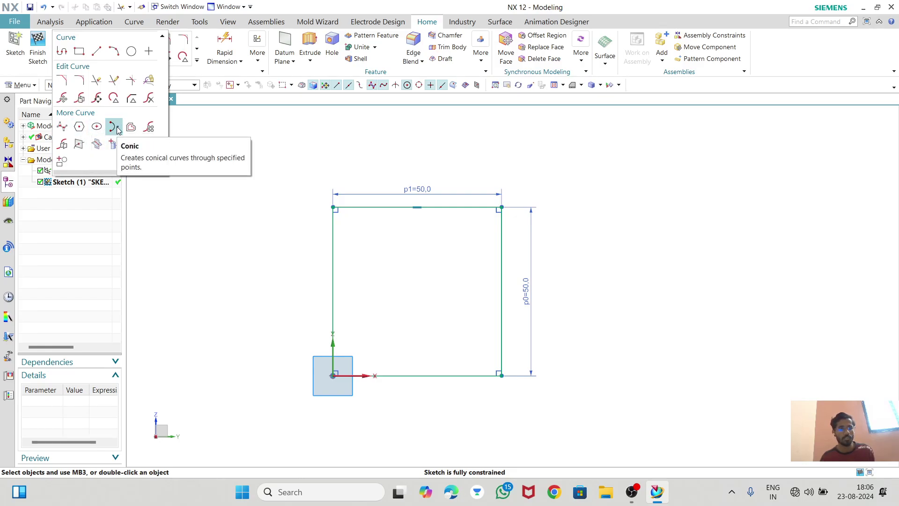
left_click(150, 127)
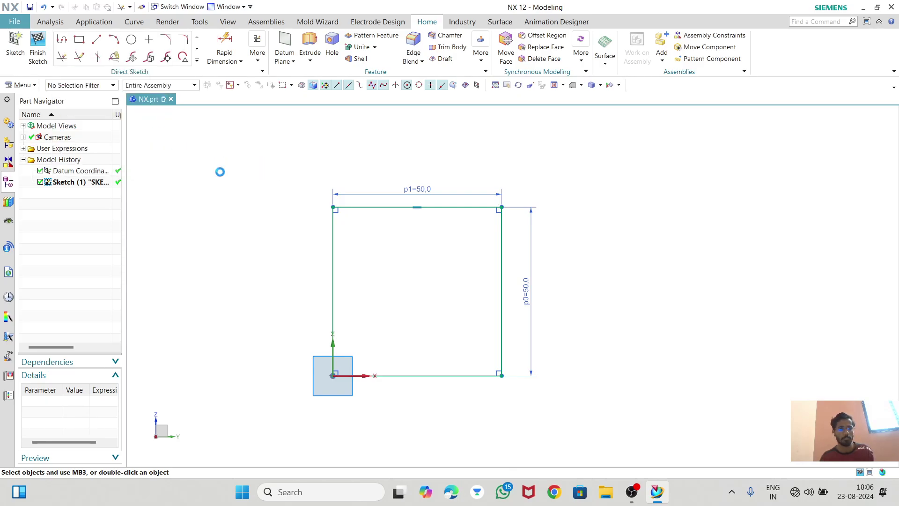
left_click(374, 207)
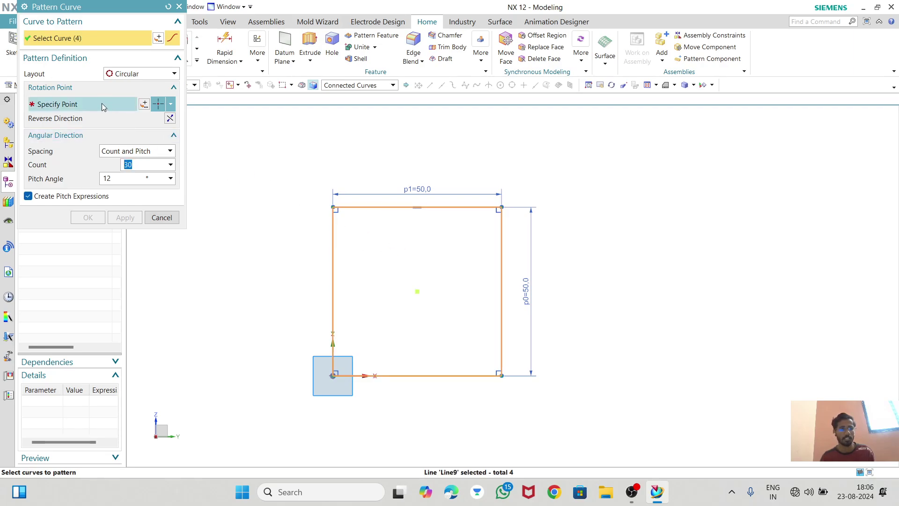
left_click(122, 74)
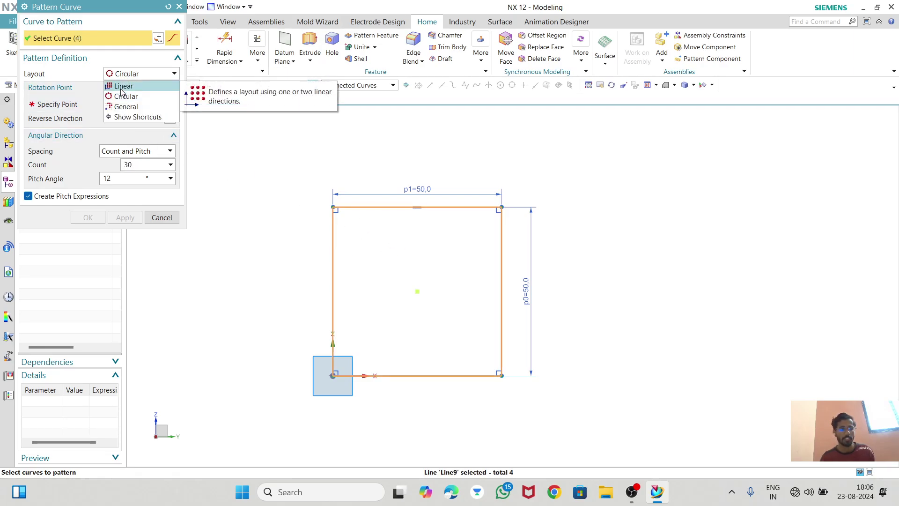
left_click(123, 86)
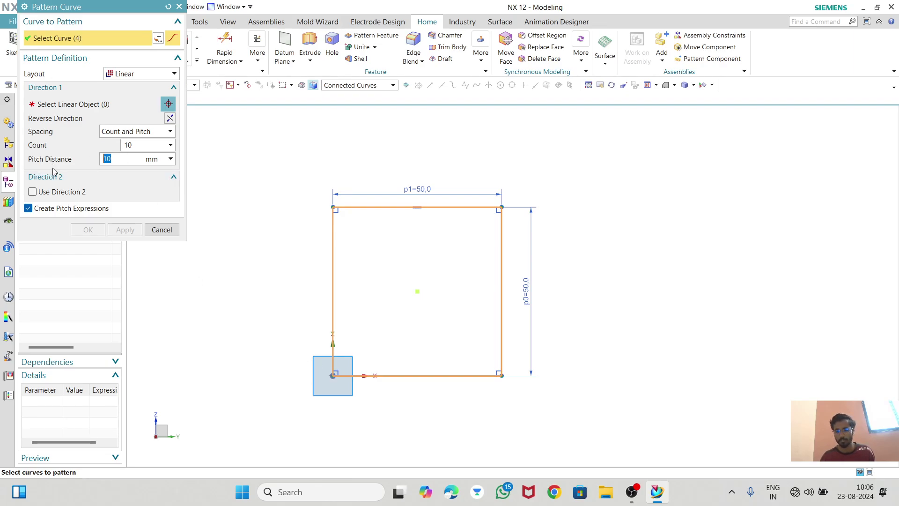
type("20")
key("Return")
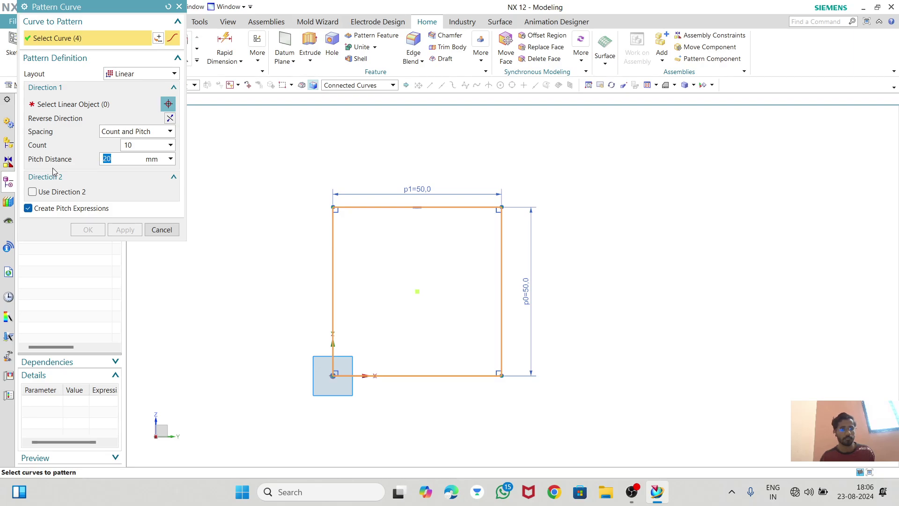
left_click(94, 99)
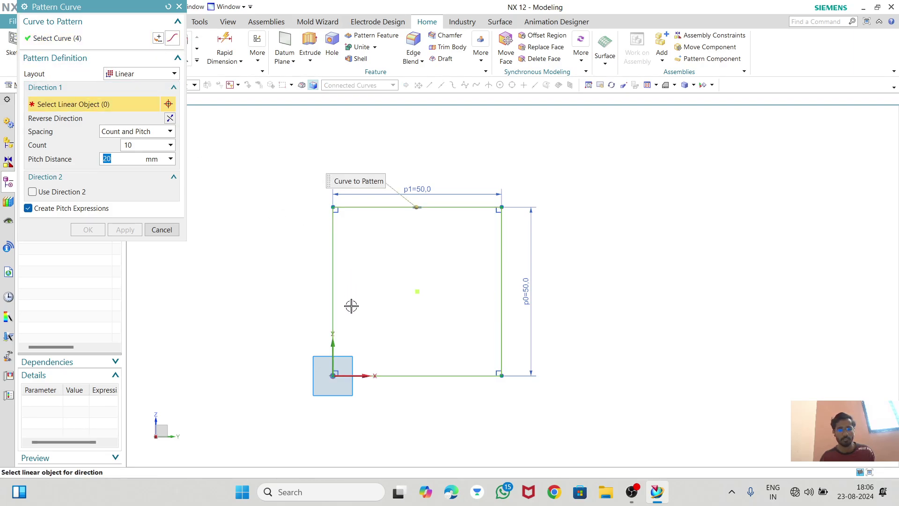
left_click(333, 348)
scroll(408, 322, "down", 1)
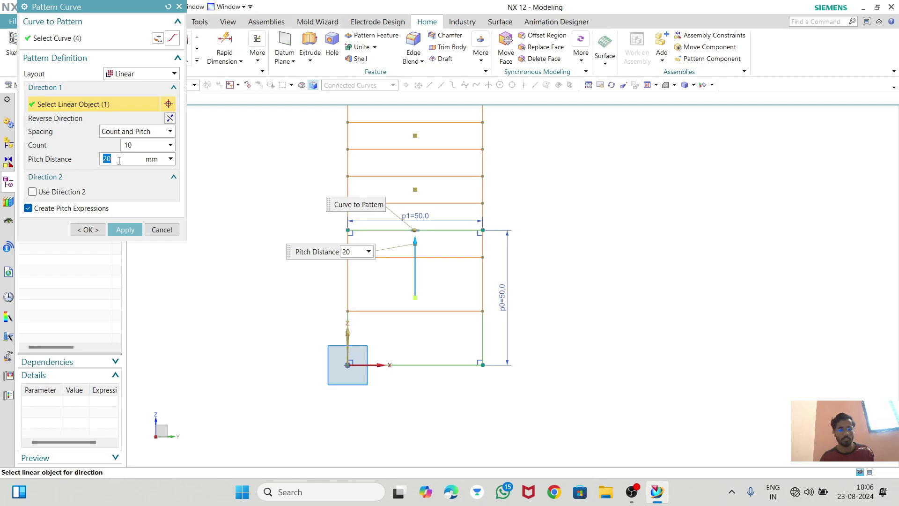
- Try pitch distances of 50 mm and 60 mm for the linear pattern of the square
type("50")
key("Return")
scroll(335, 281, "down", 3)
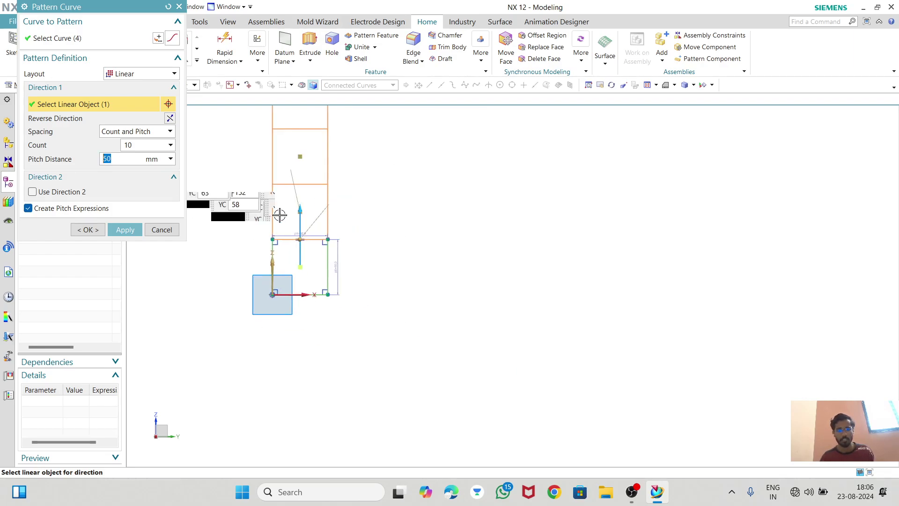
scroll(321, 169, "up", 2)
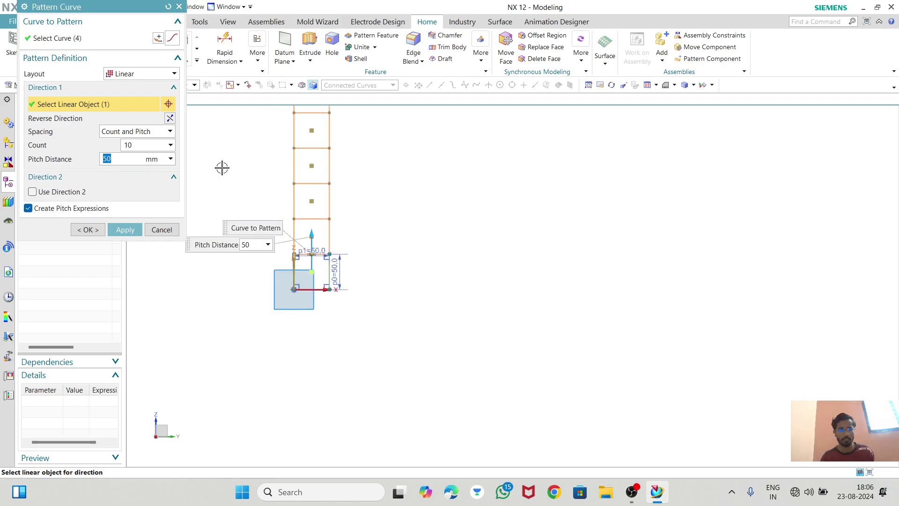
type("60")
key("Return")
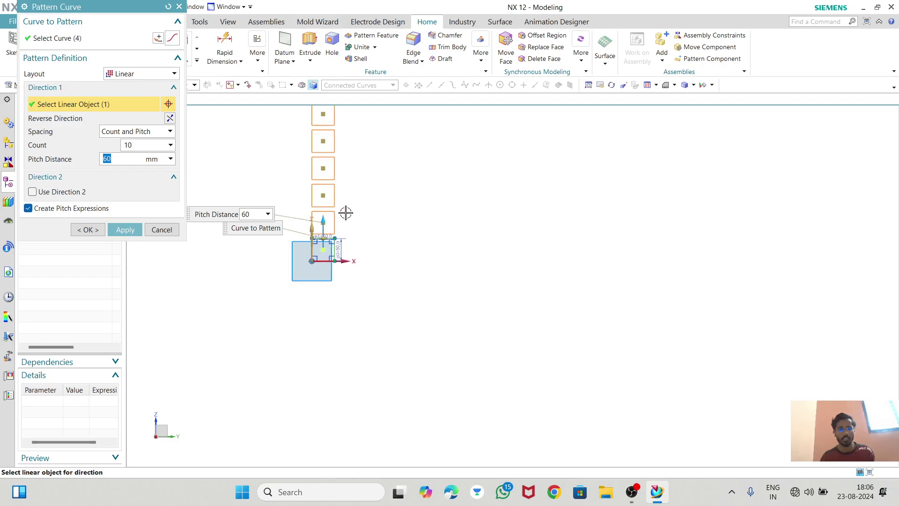
scroll(353, 212, "down", 2)
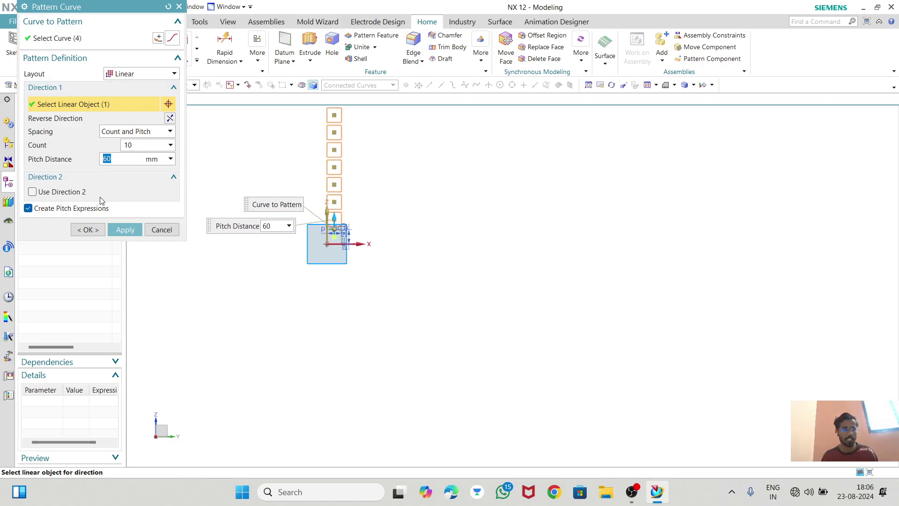
- Enable a second direction for the linear pattern and discard the pattern without creating it
left_click(33, 192)
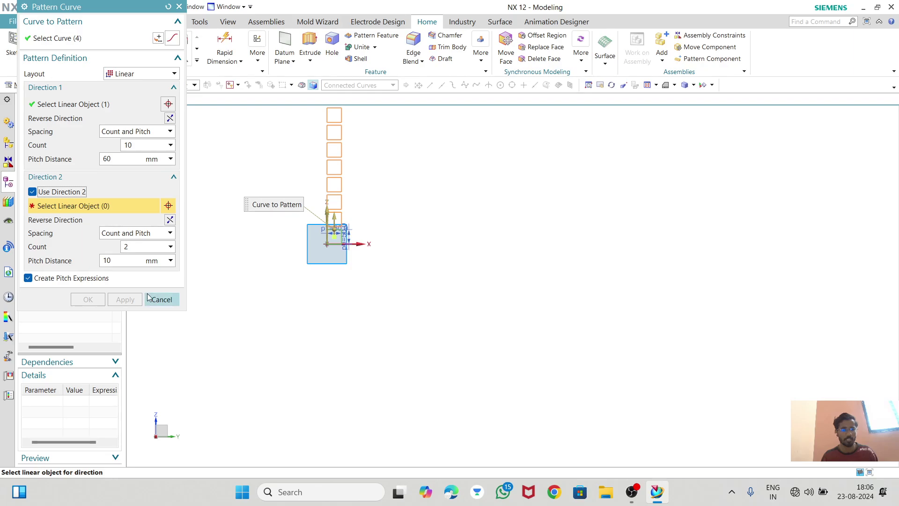
left_click(162, 300)
scroll(315, 156, "up", 3)
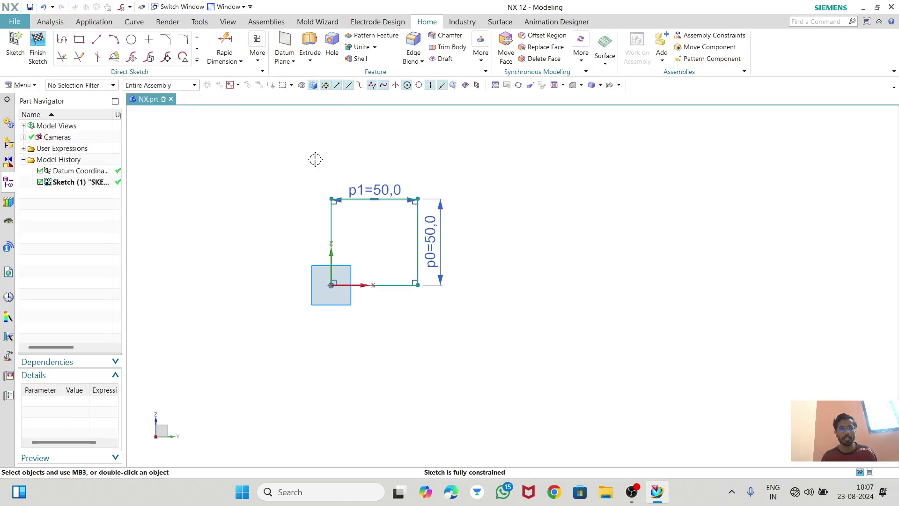
scroll(399, 215, "up", 3)
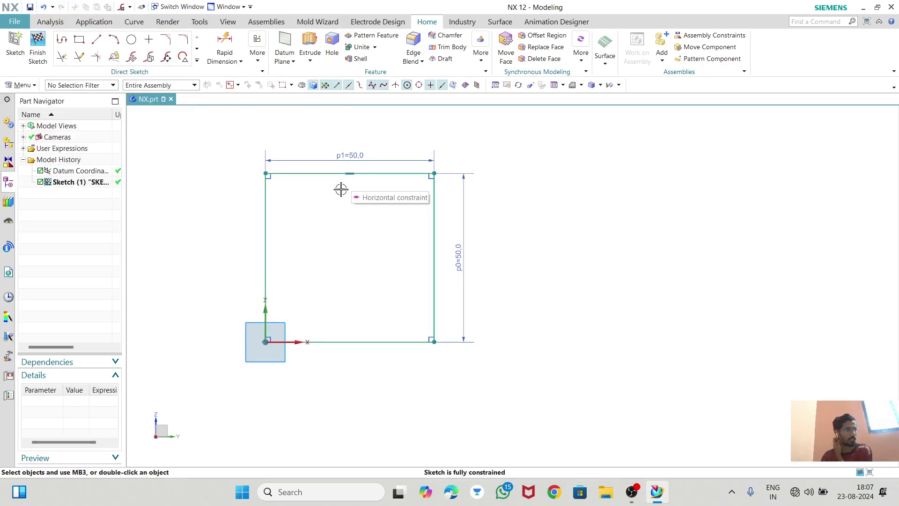
- Finish the square sketch and return to the 3D modeling view
left_click(197, 60)
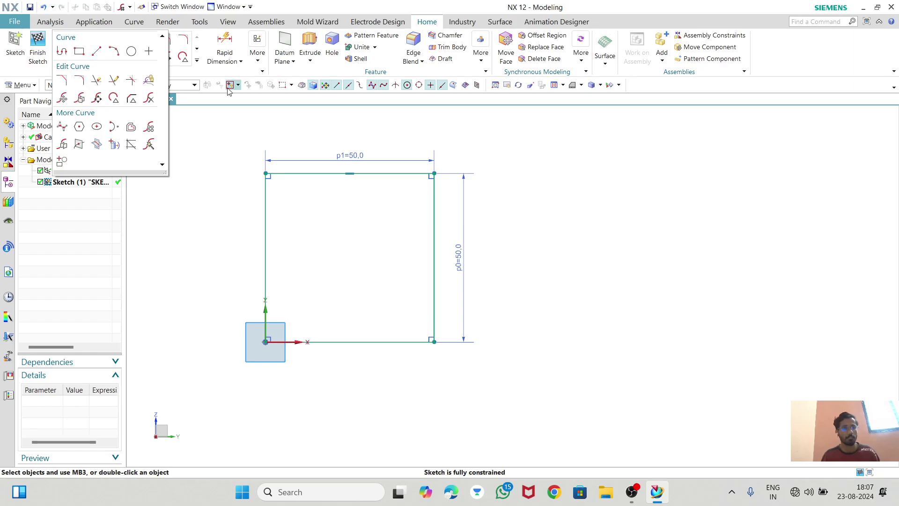
scroll(664, 276, "down", 1)
scroll(374, 191, "up", 2)
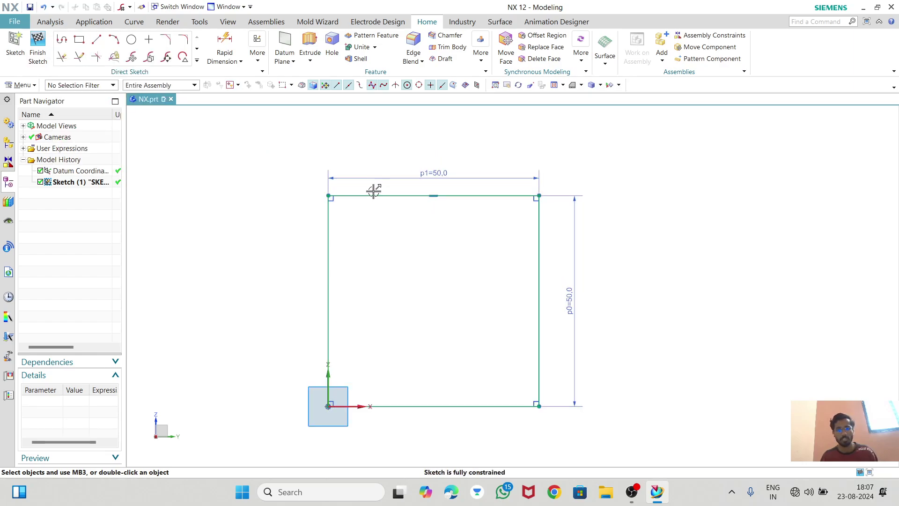
left_click(37, 49)
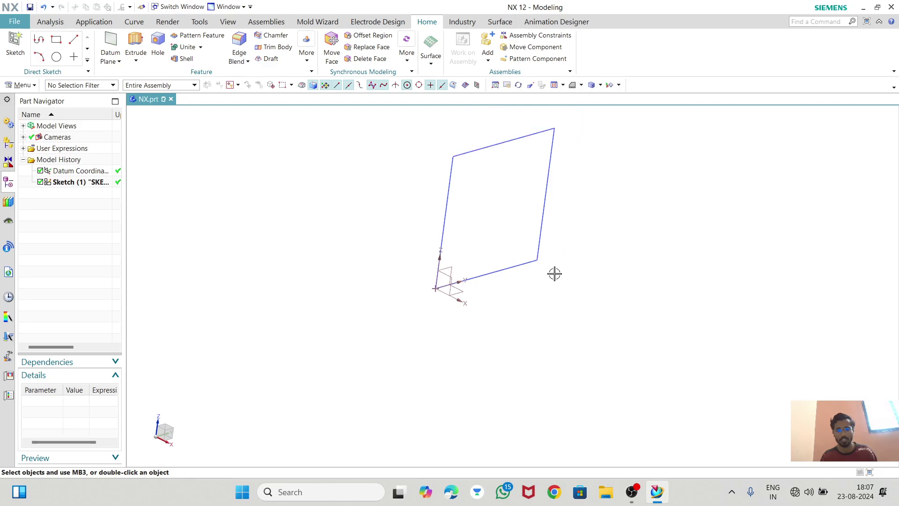
mouse_move(554, 272)
middle_mouse_down()
mouse_move(526, 268)
mouse_move(477, 205)
middle_mouse_up()
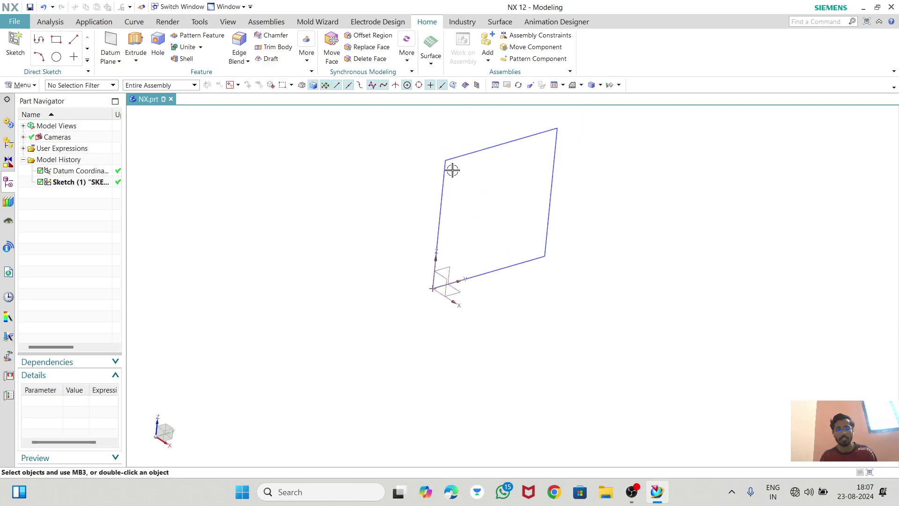
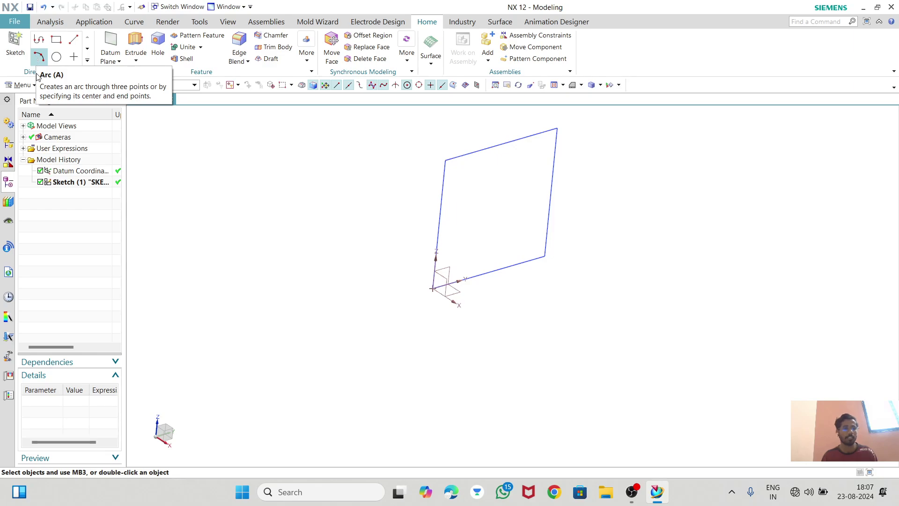
- Reopen the square sketch for editing from the model history and finish it again
double_click(77, 182)
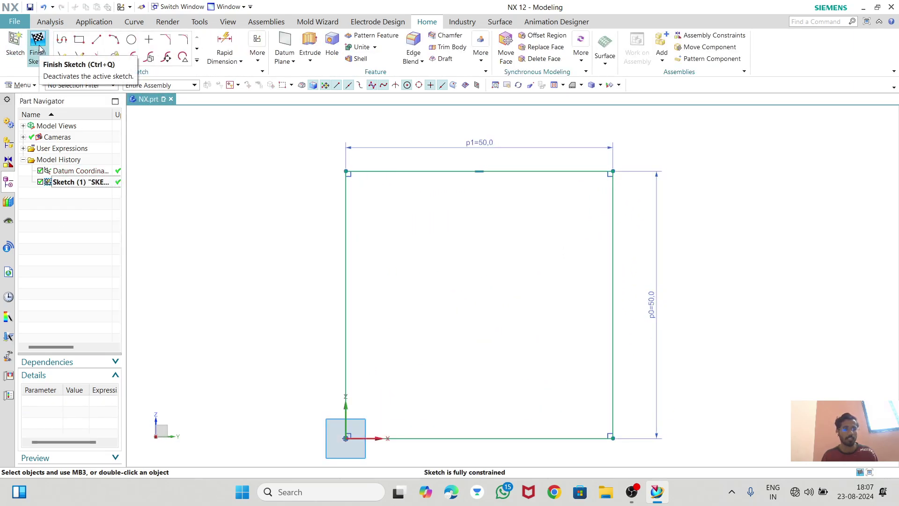
left_click(39, 48)
mouse_move(445, 234)
middle_mouse_down()
mouse_move(490, 159)
mouse_move(436, 212)
middle_mouse_up()
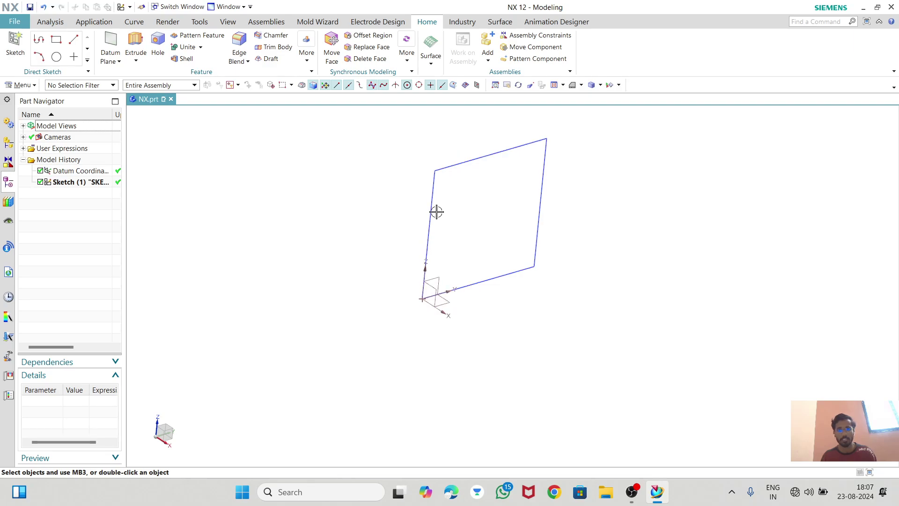
scroll(583, 145, "up", 4)
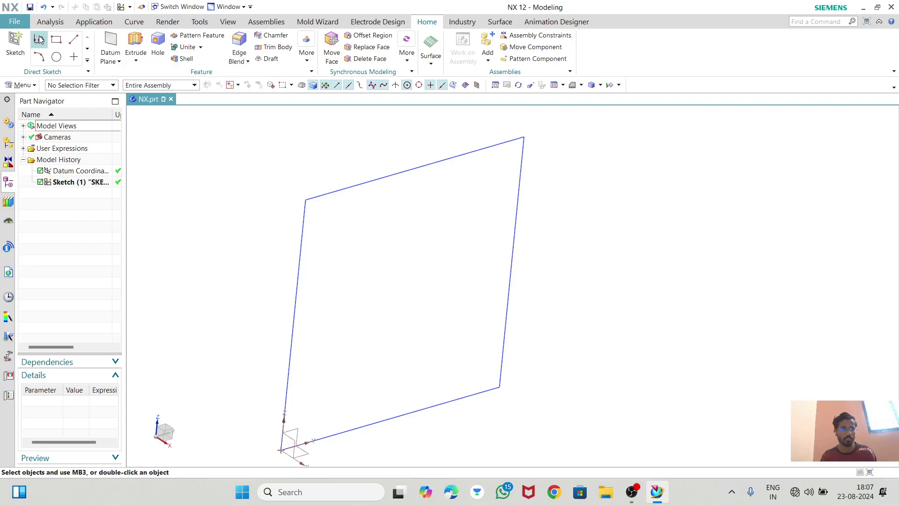
- Try extruding the square from its four individually selected edges and reset the Extrude settings
left_click(135, 41)
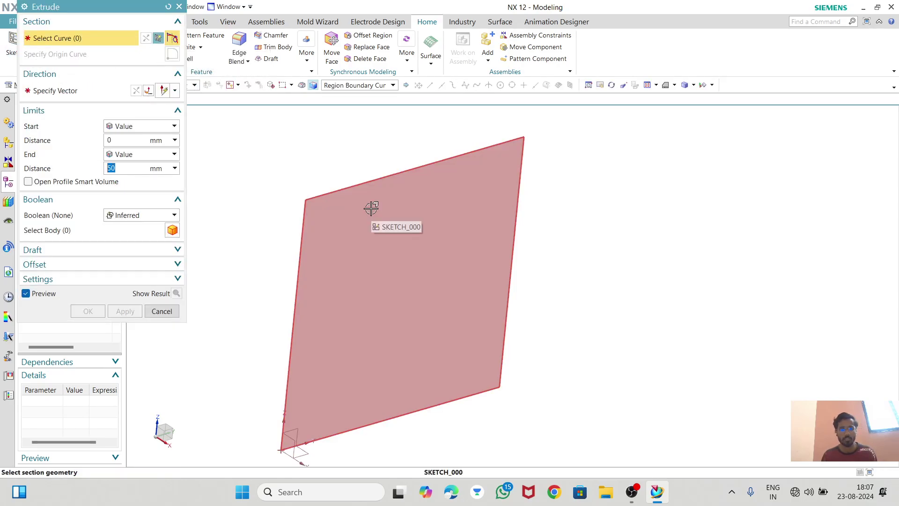
left_click(355, 87)
left_click(352, 97)
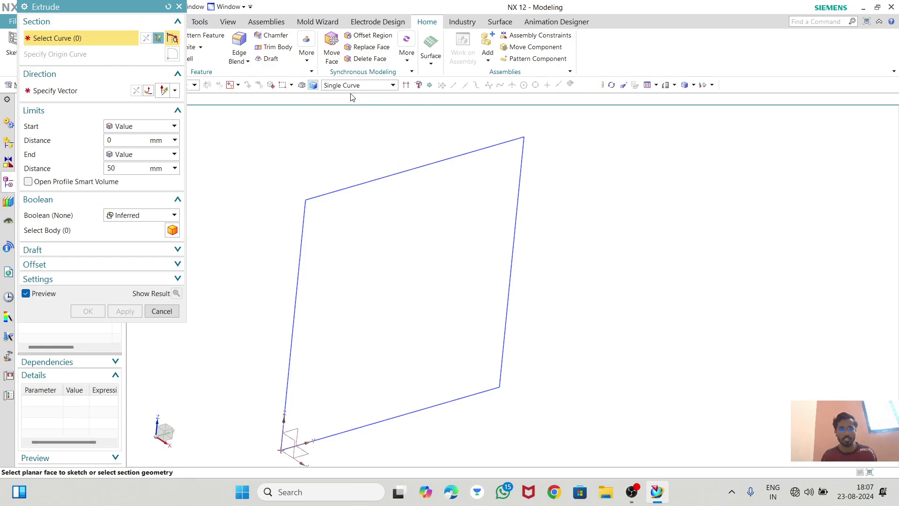
left_click(359, 180)
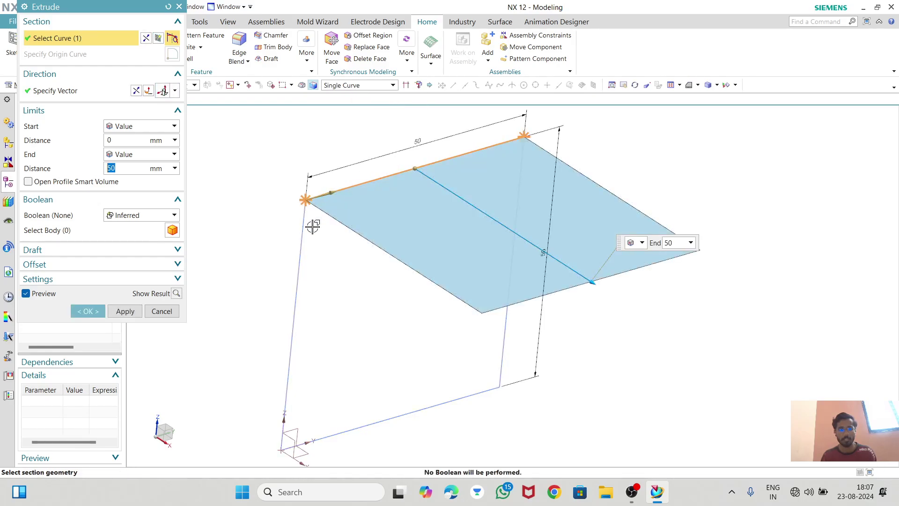
left_click(303, 224)
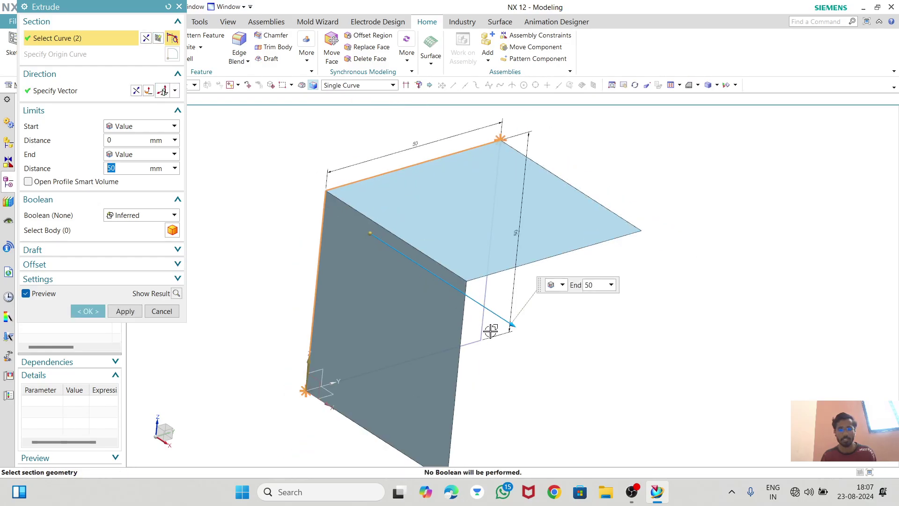
left_click(475, 337)
left_click(485, 302)
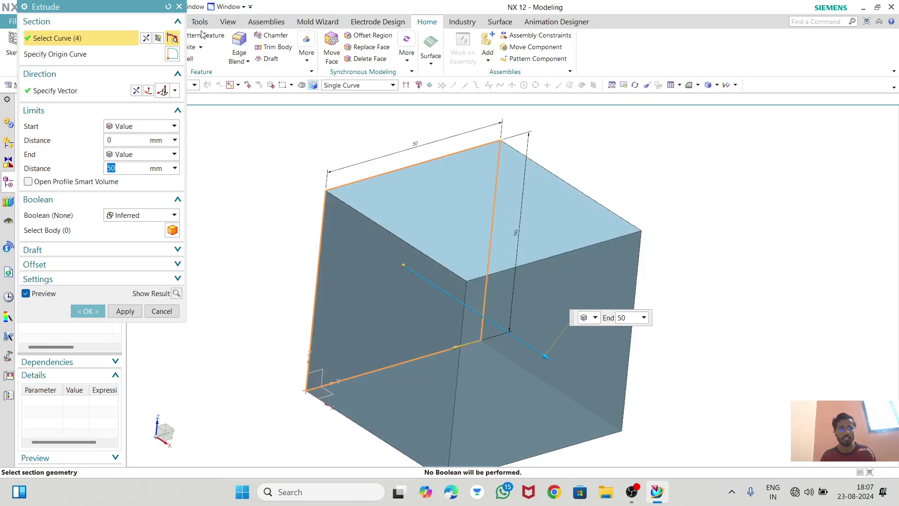
left_click(168, 7)
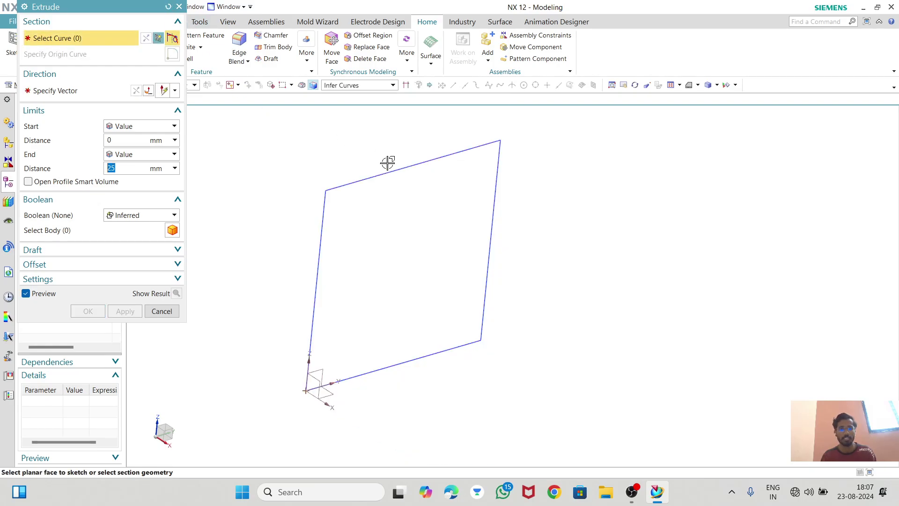
- Select the four edges of the square as the Extrude section using the Single Curve rule
left_click(340, 85)
left_click(338, 94)
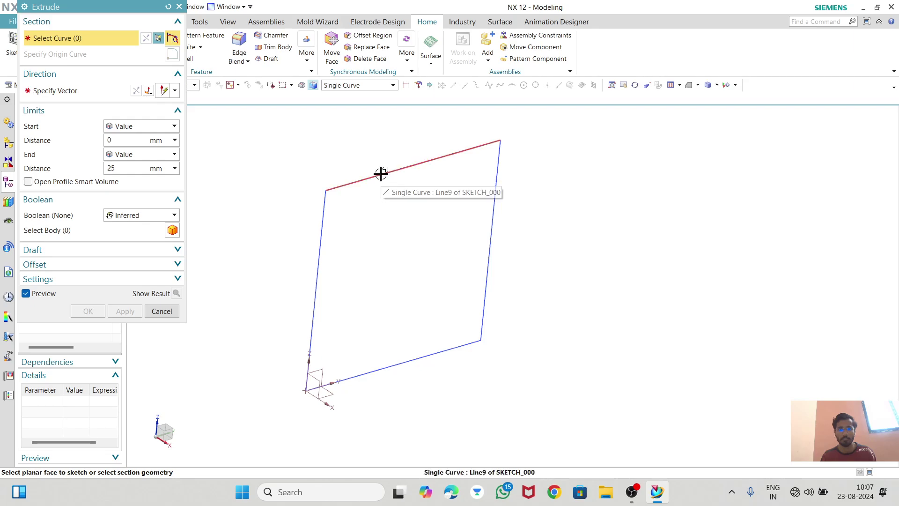
left_click(381, 173)
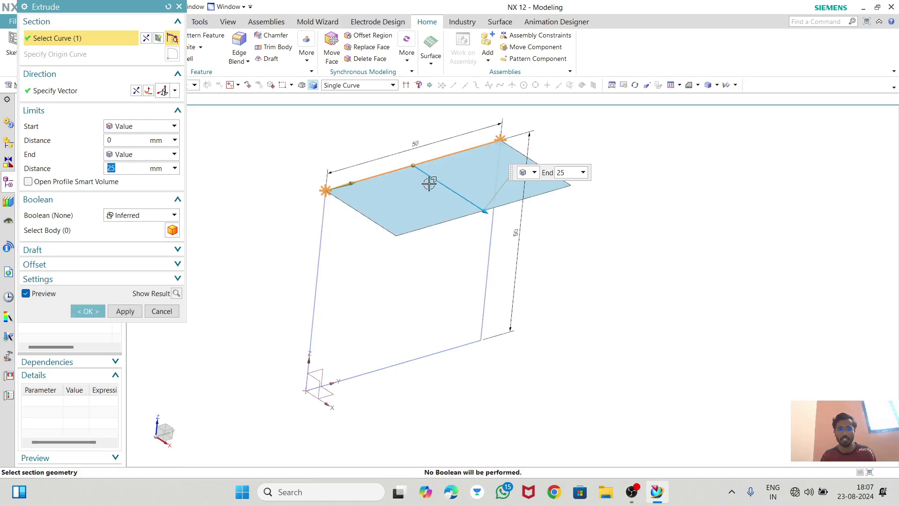
left_click(323, 243)
left_click(422, 357)
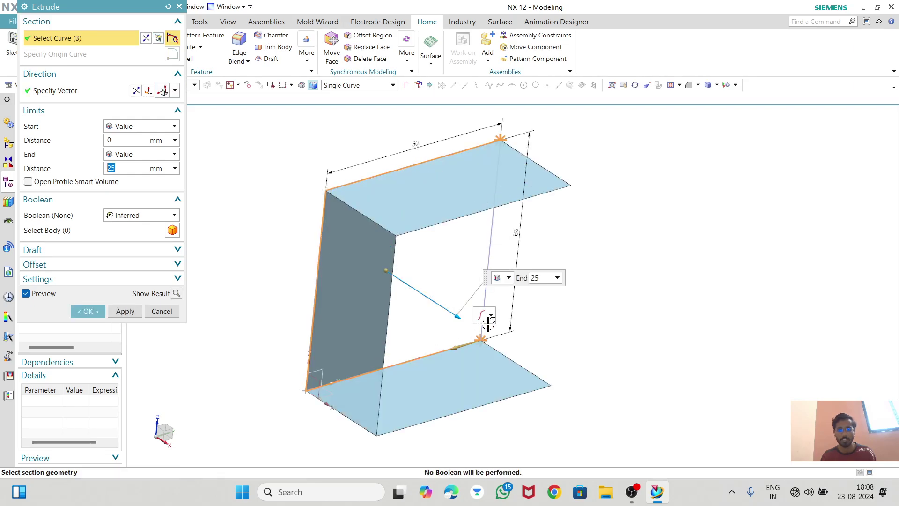
left_click(486, 247)
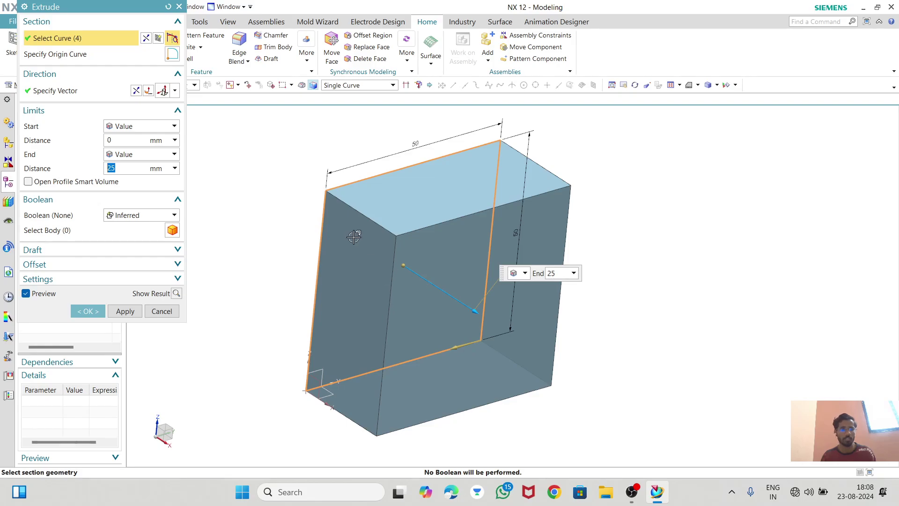
- Set the extrusion's Boolean option to None
left_click(131, 217)
left_click(132, 220)
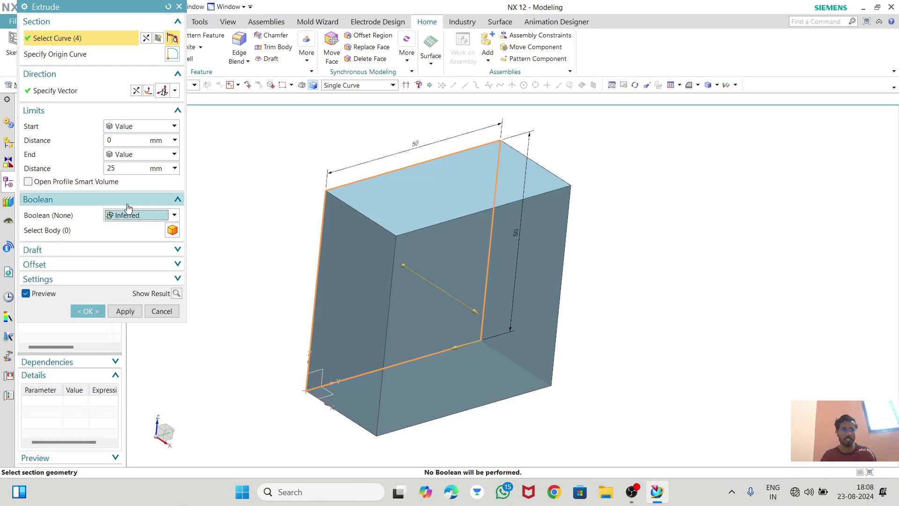
left_click(141, 219)
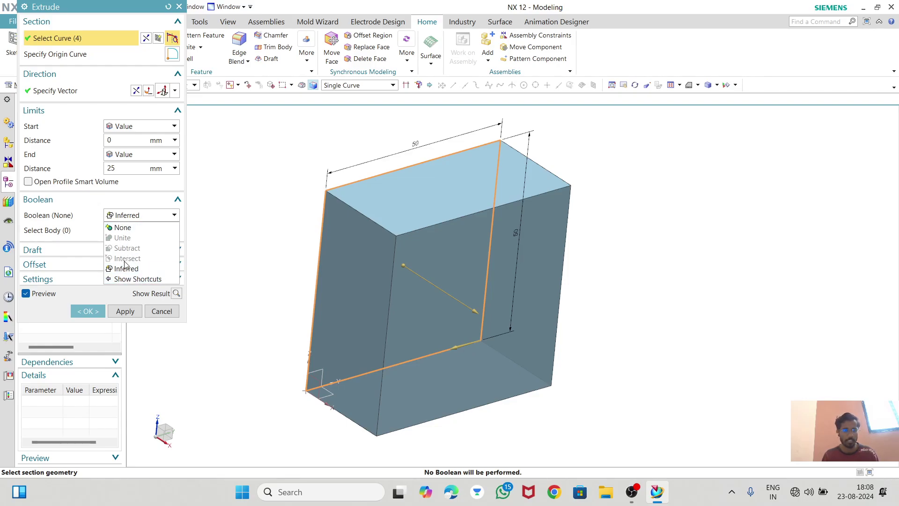
left_click(123, 228)
scroll(420, 195, "down", 2)
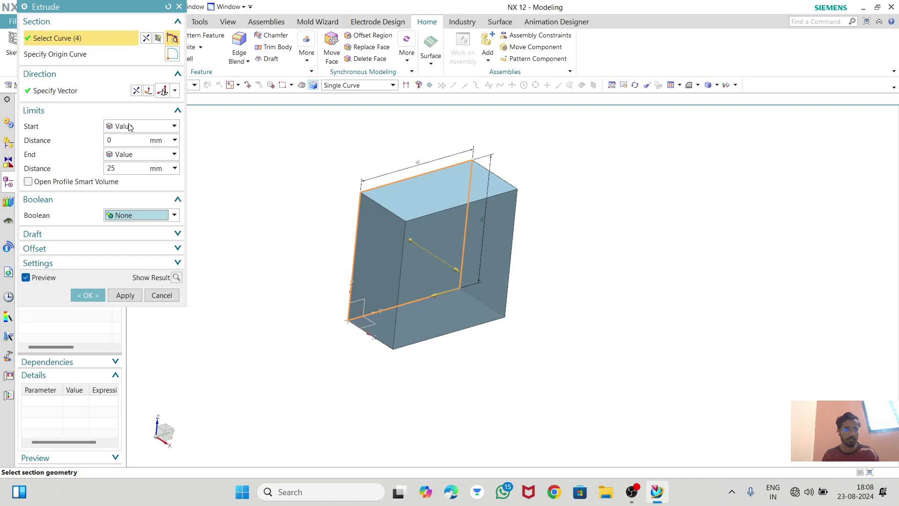
- Define the extrusion's start limit by Value with a distance of -25 mm
left_click(108, 127)
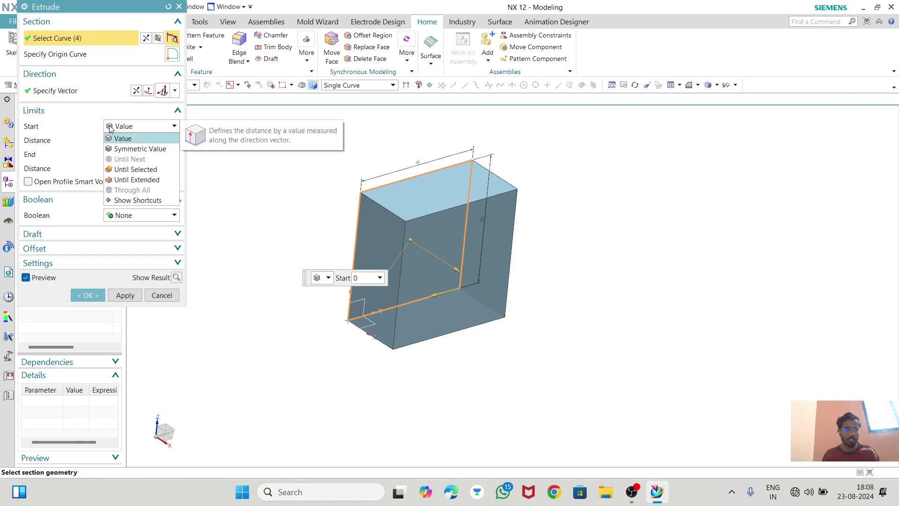
left_click(112, 137)
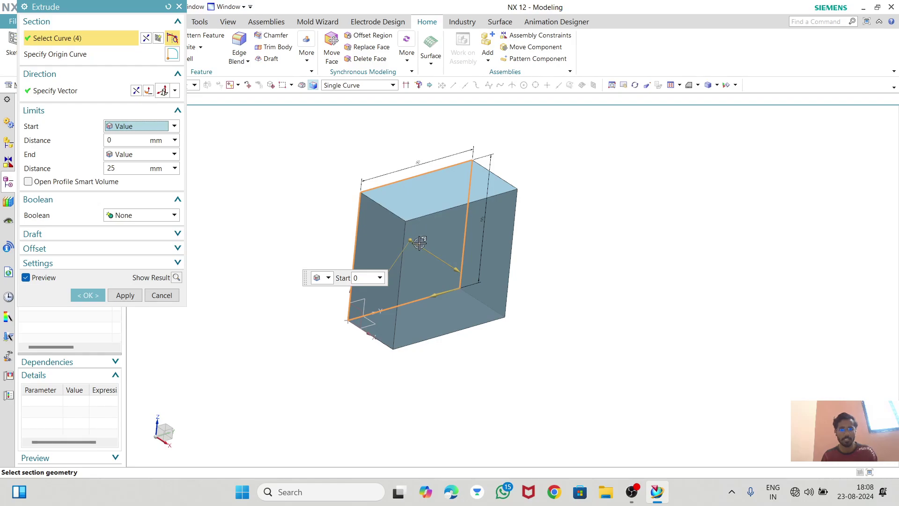
left_click(122, 141)
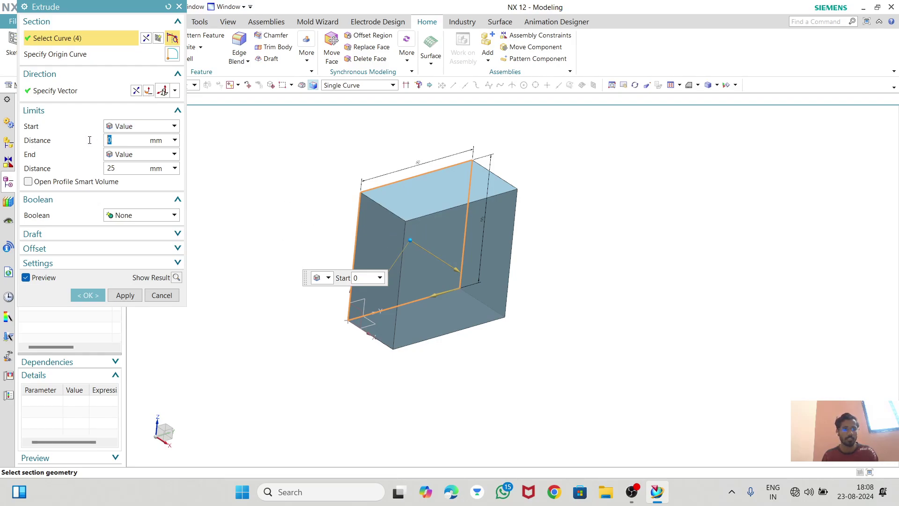
type("-2")
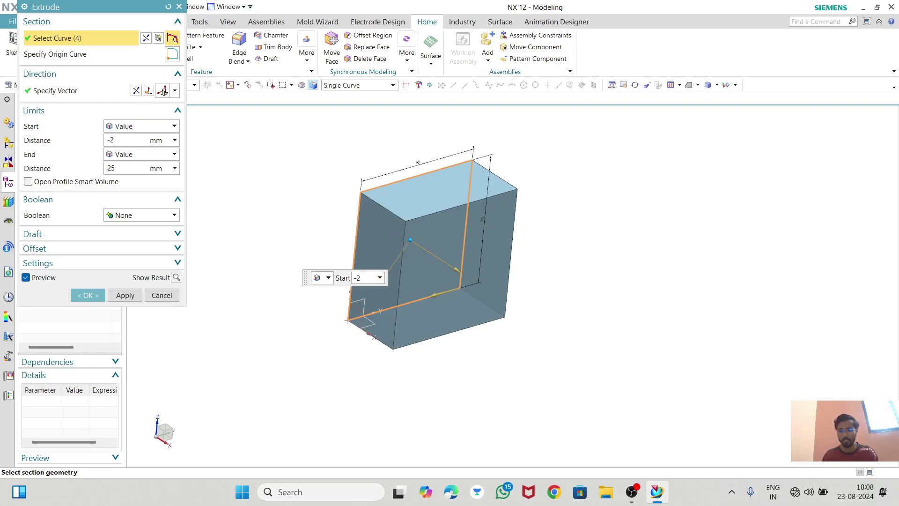
type("5")
key("Return")
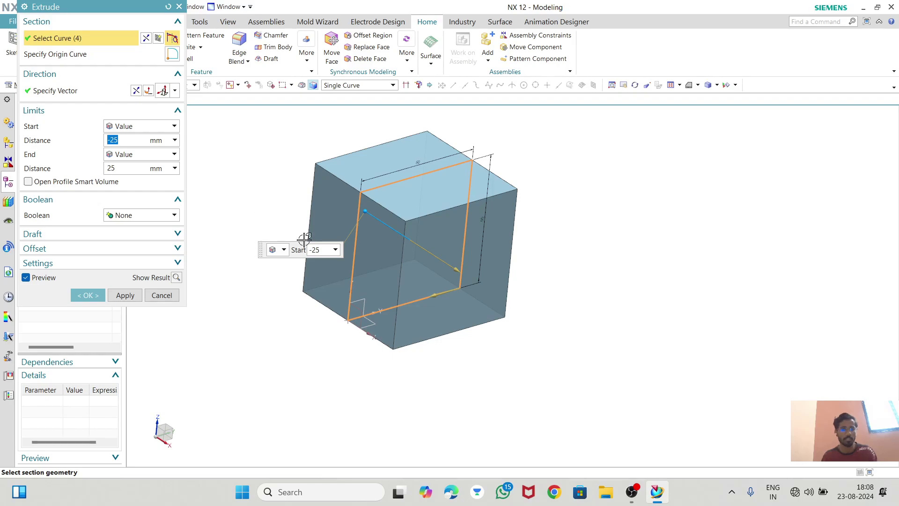
- Try an end distance of 0 mm and flip the extrusion direction back and forth
left_click(130, 167)
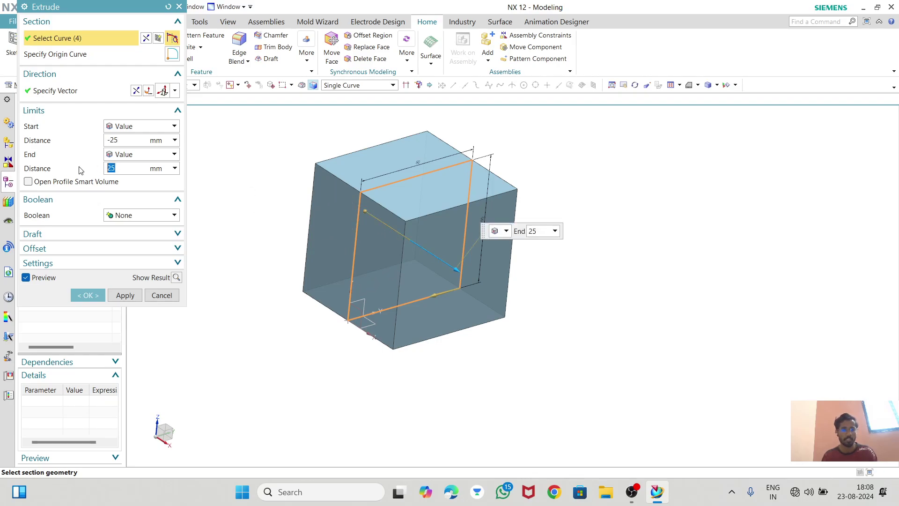
type("0")
key("Return")
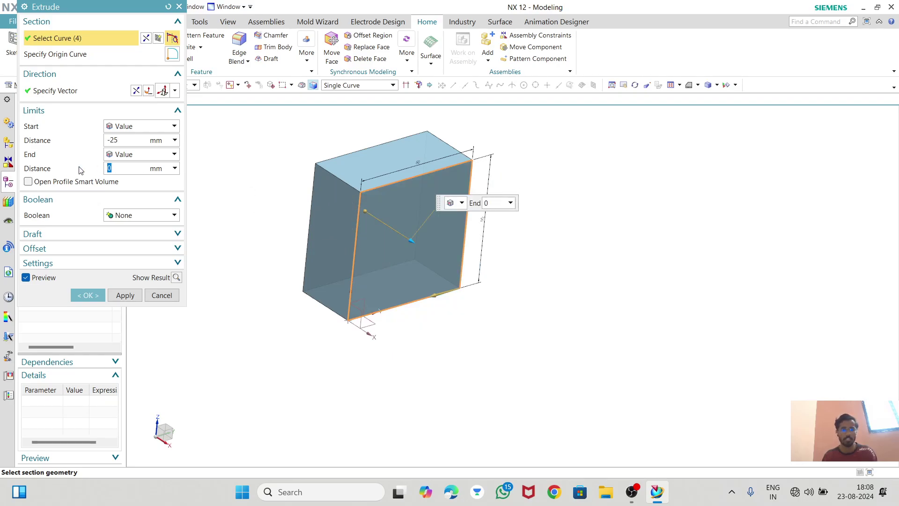
left_click(137, 91)
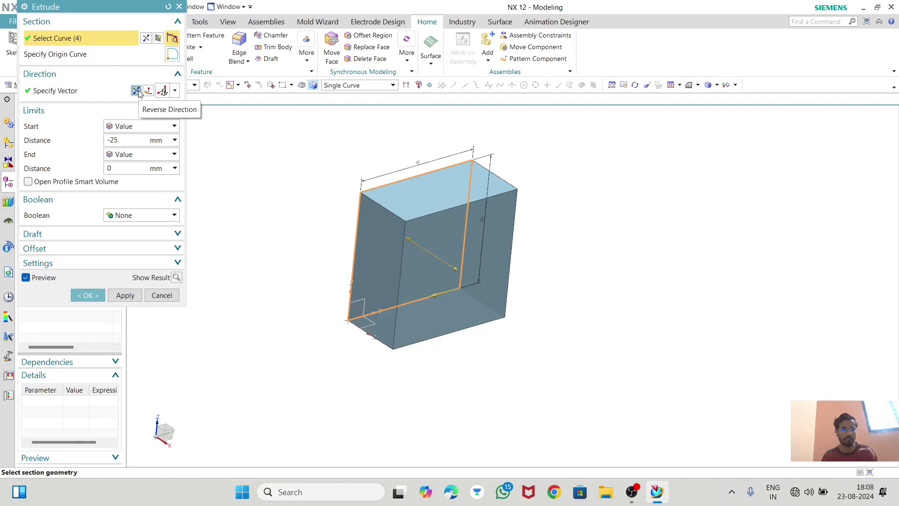
left_click(137, 92)
- Set the extrusion's end distance to 25 mm and create the solid cube
left_click(84, 167)
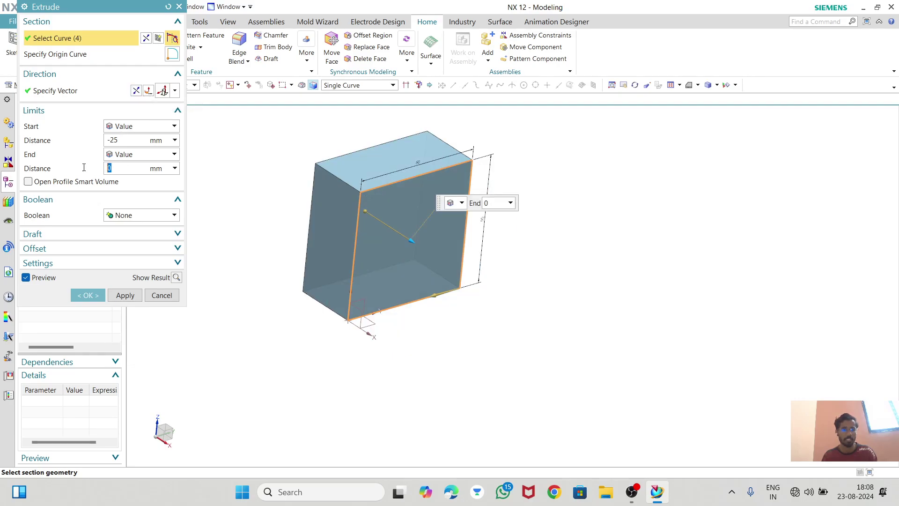
type("25")
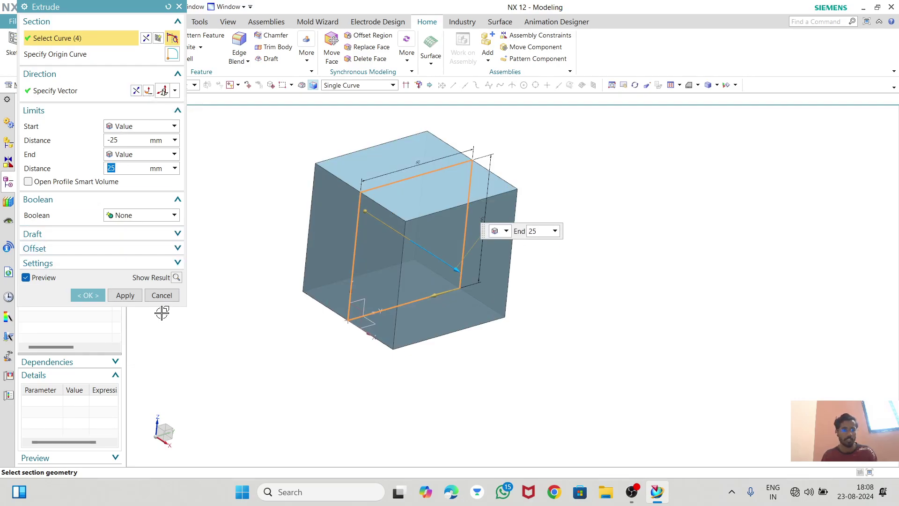
left_click(83, 296)
- Create a new on-plane sketch on the top face of the extruded cube
middle_click_drag(513, 295, 542, 261)
left_click(591, 84)
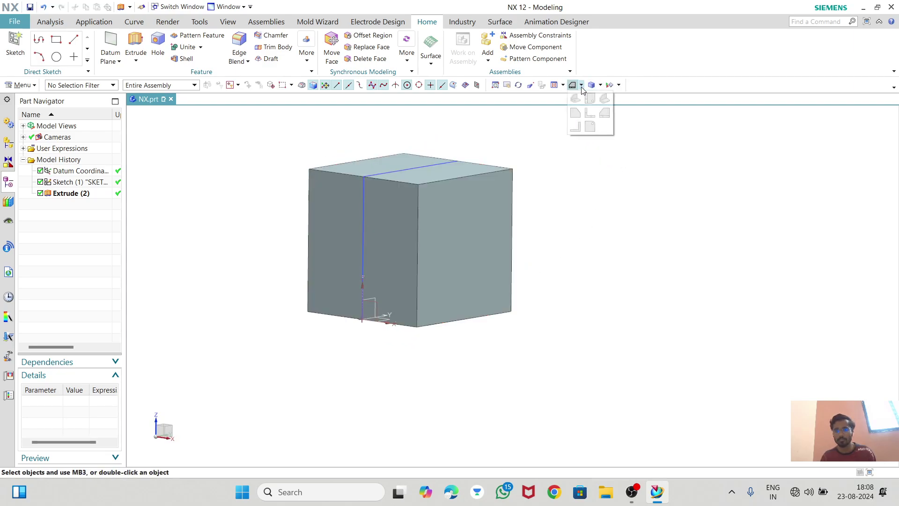
left_click(575, 97)
scroll(396, 169, "down", 2)
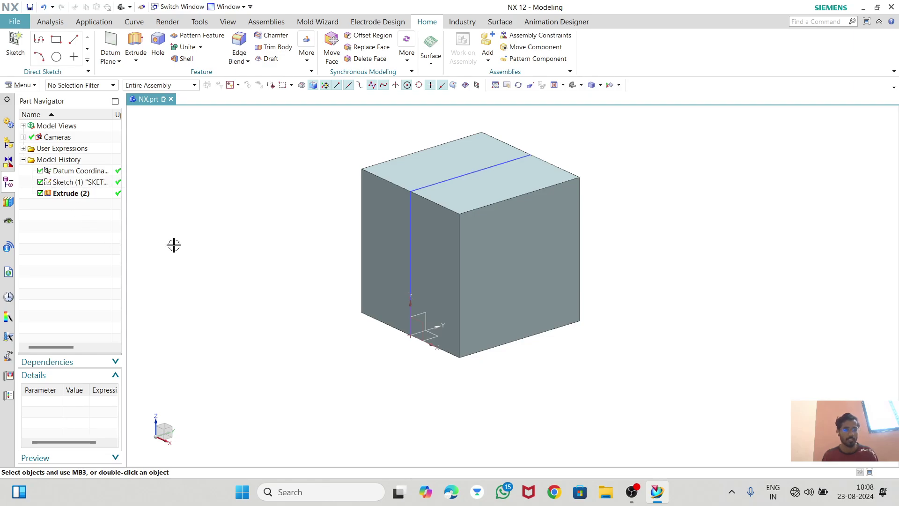
scroll(442, 148, "up", 2)
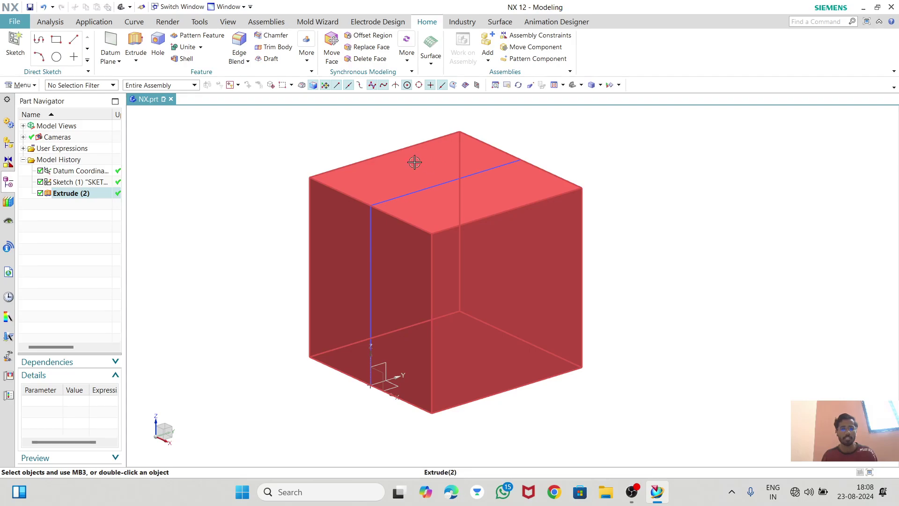
left_click(13, 52)
left_click(443, 192)
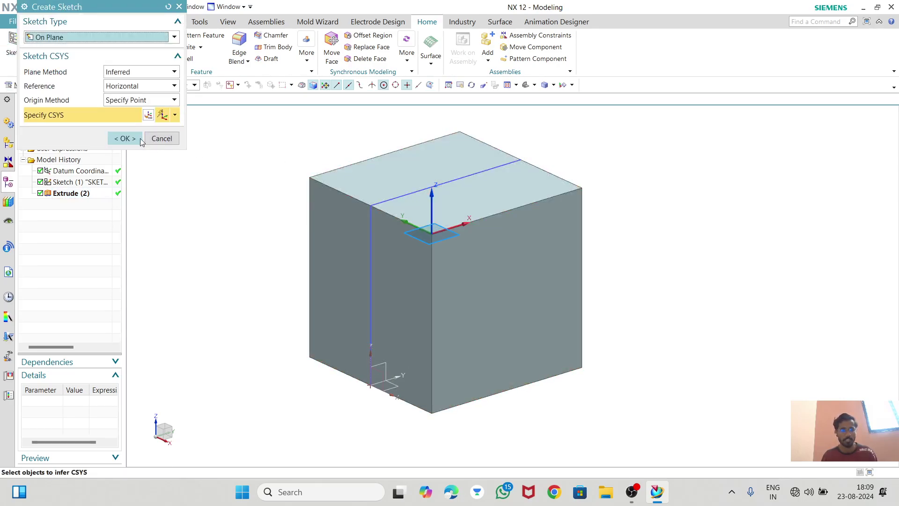
left_click(125, 138)
left_click(13, 52)
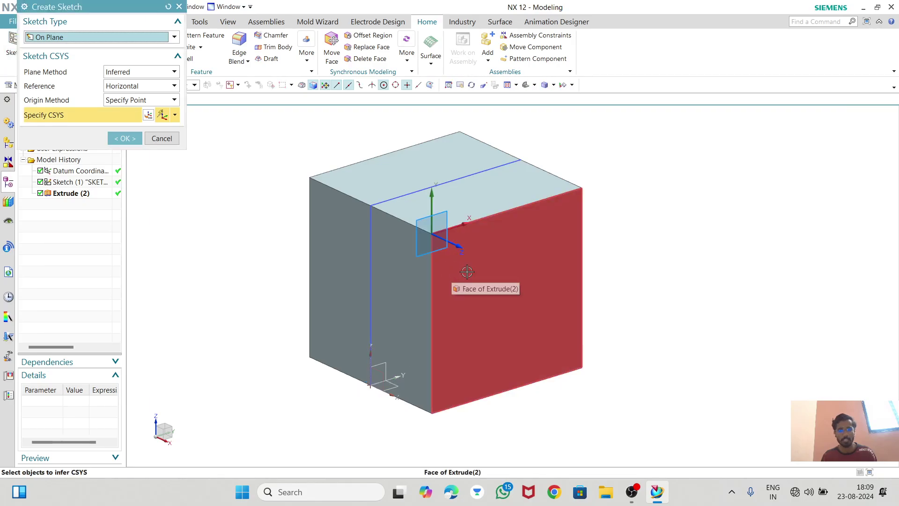
left_click(447, 202)
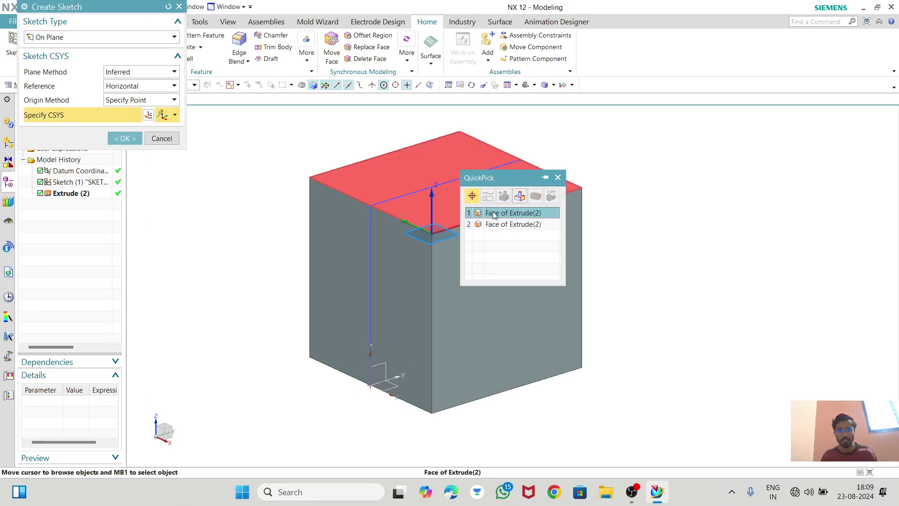
left_click(493, 214)
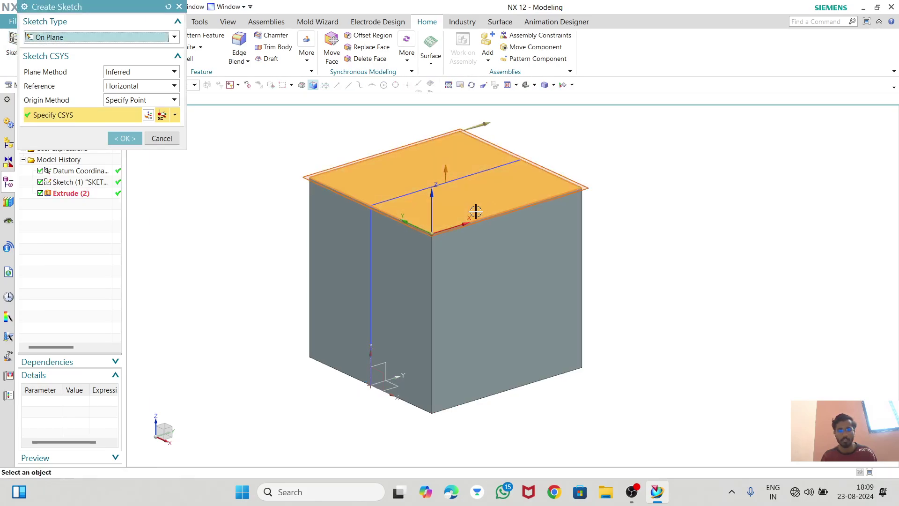
left_click(125, 138)
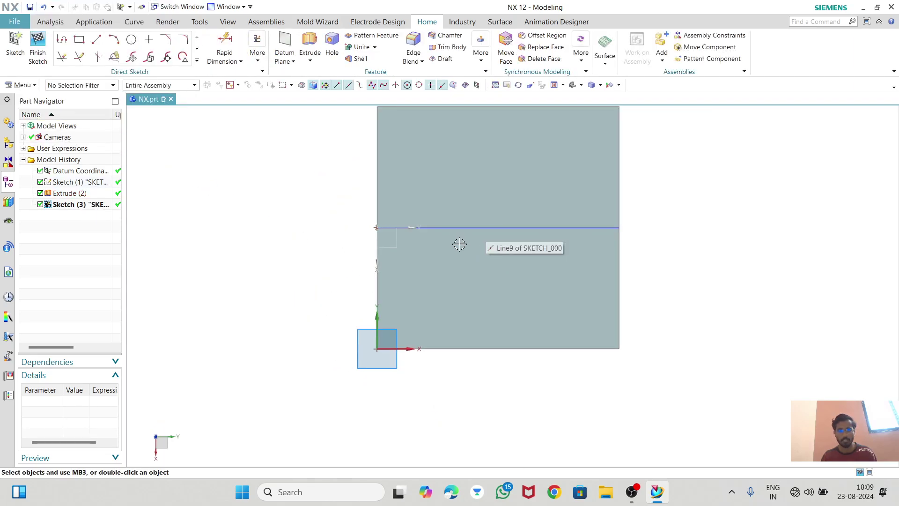
- Sketch a circle about 28 mm in diameter centred on the cube's top face
scroll(337, 223, "down", 1)
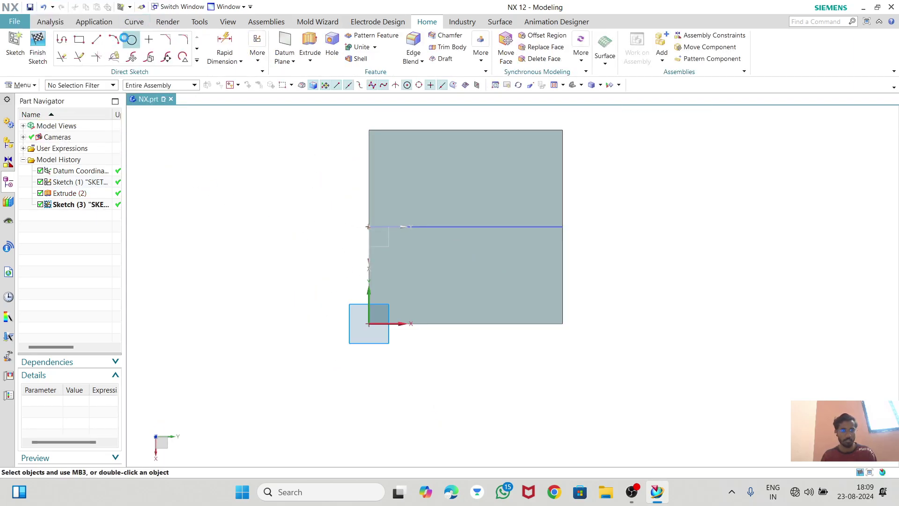
left_click(128, 39)
left_click(466, 228)
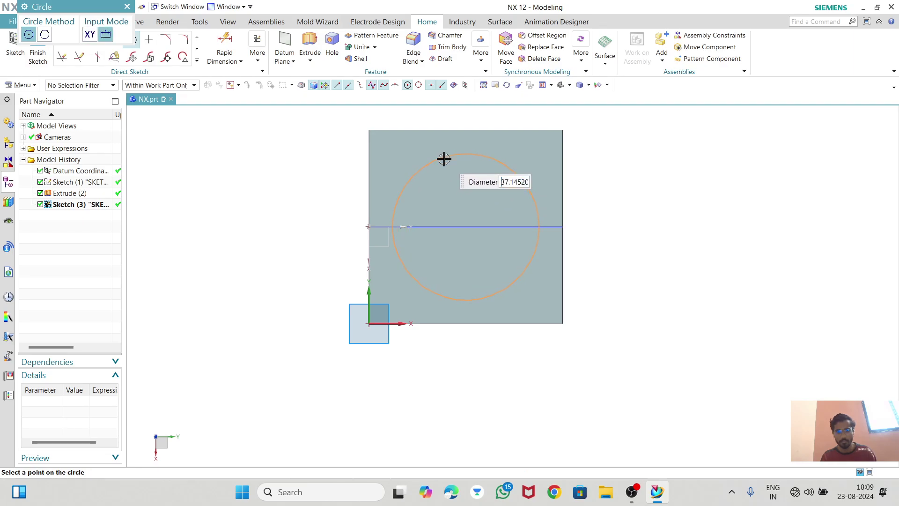
left_click(450, 175)
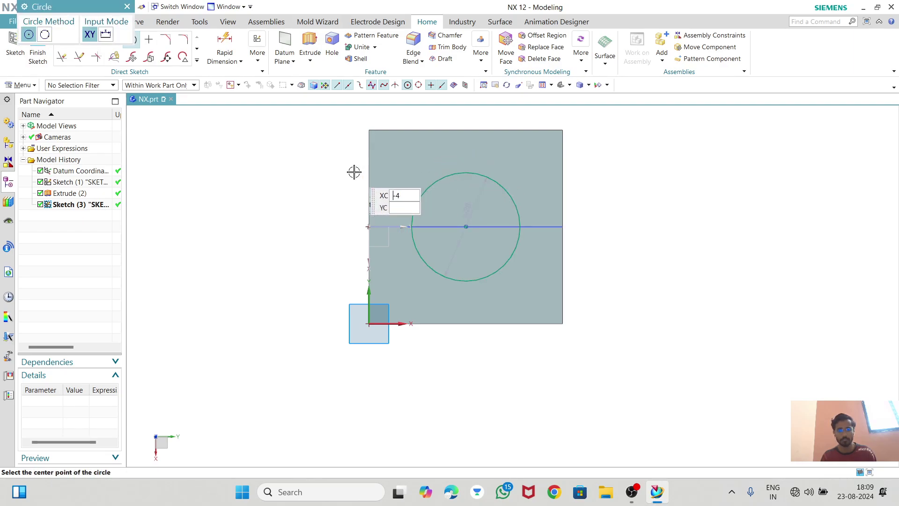
left_click(127, 6)
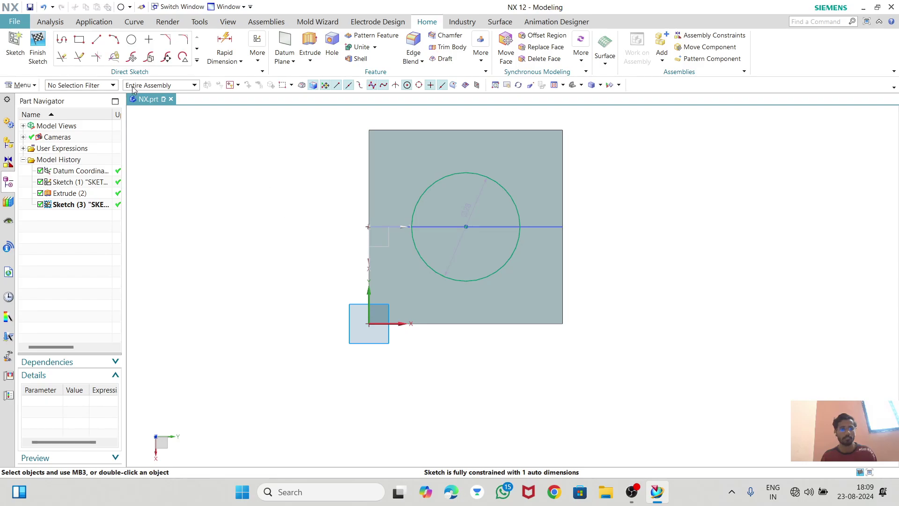
- Sketch four circles about 7 to 9 mm in diameter around the central circle, one near each corner of the top face
left_click(131, 39)
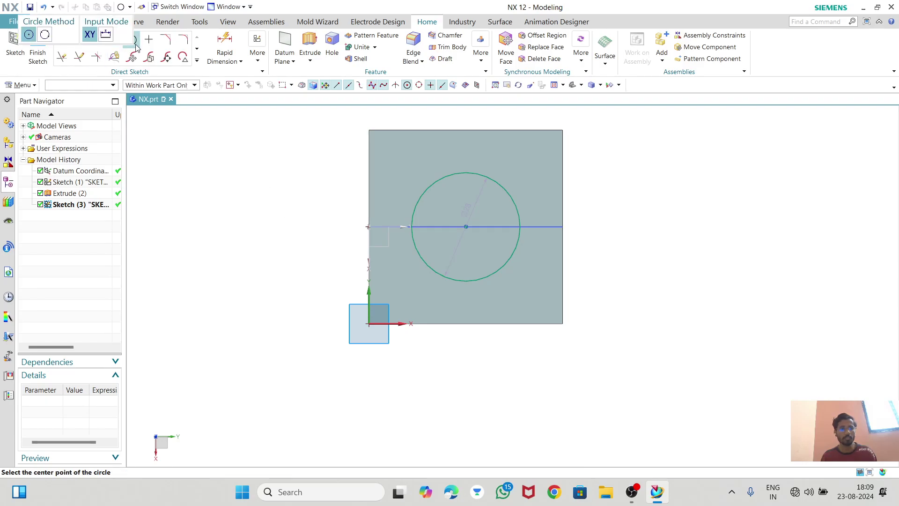
left_click(395, 157)
left_click(396, 169)
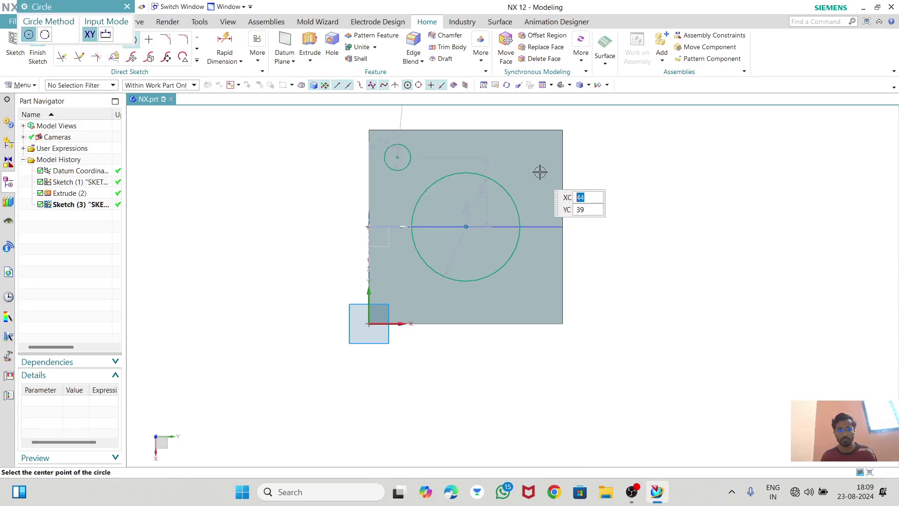
left_click(539, 158)
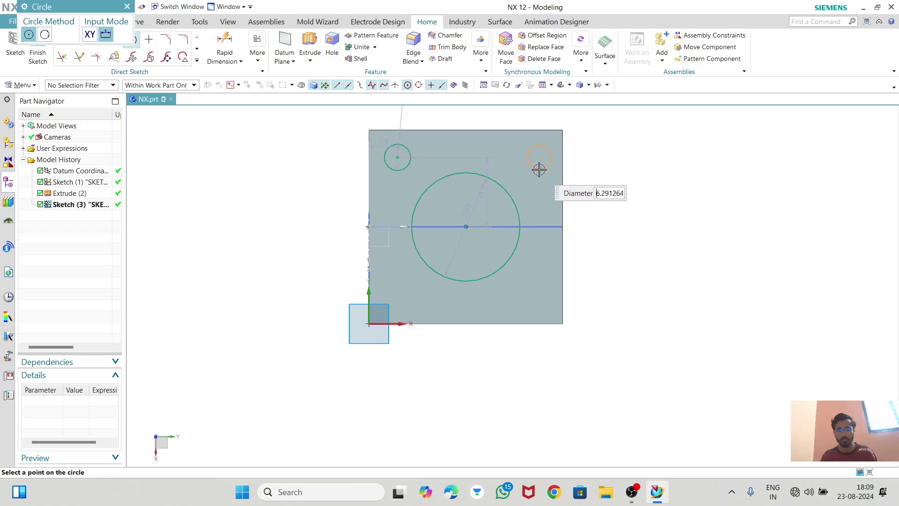
left_click(539, 172)
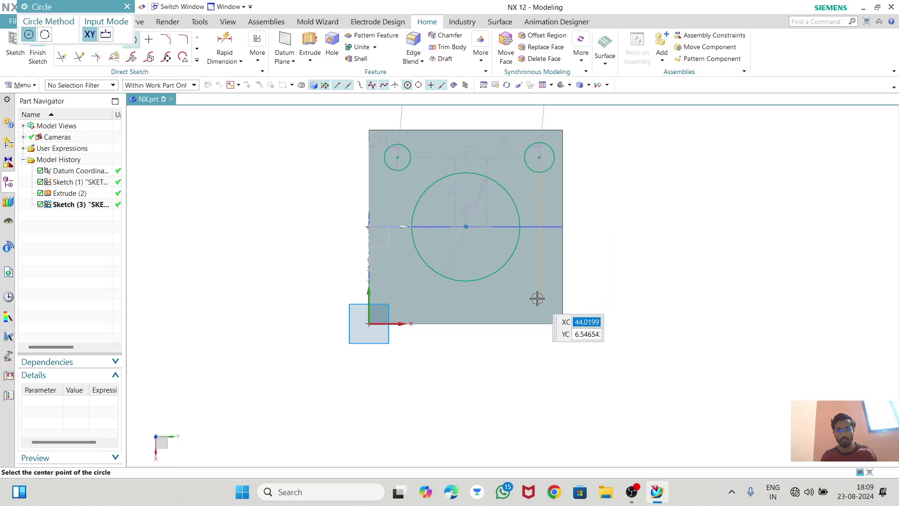
left_click(537, 298)
left_click(524, 304)
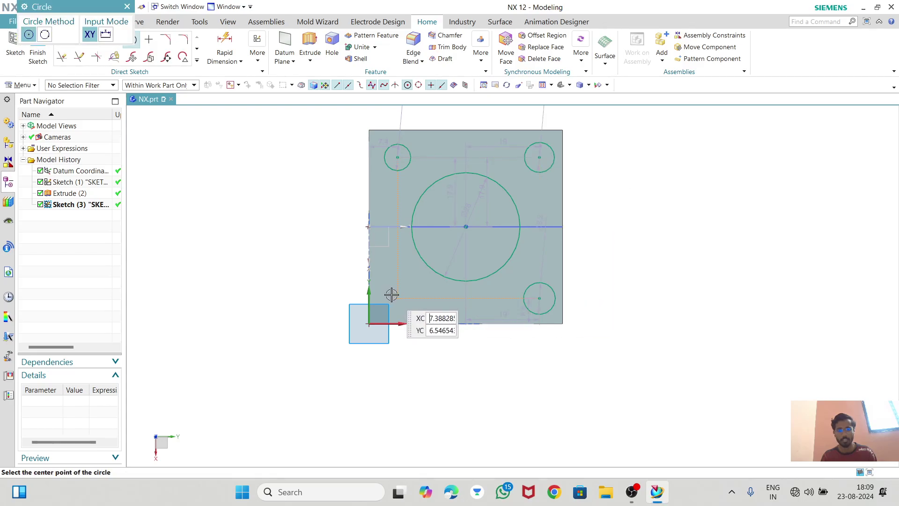
left_click(397, 298)
left_click(409, 312)
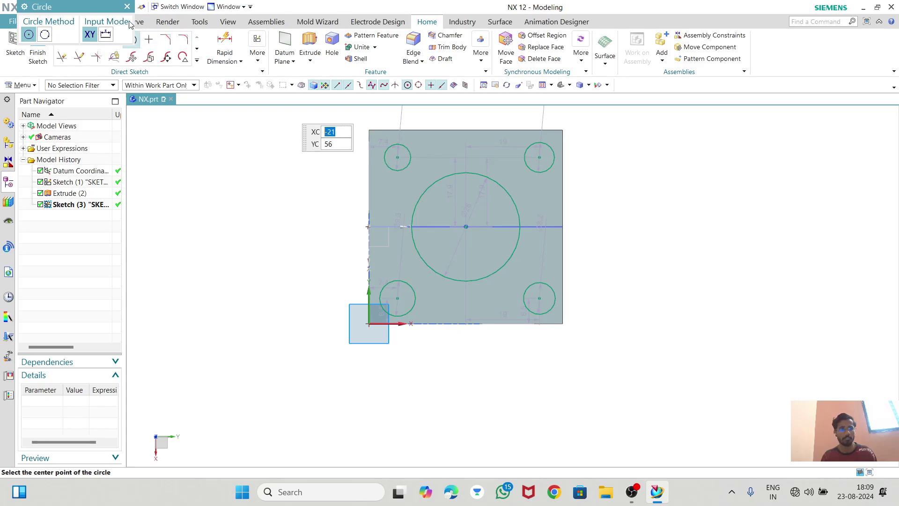
key("Escape")
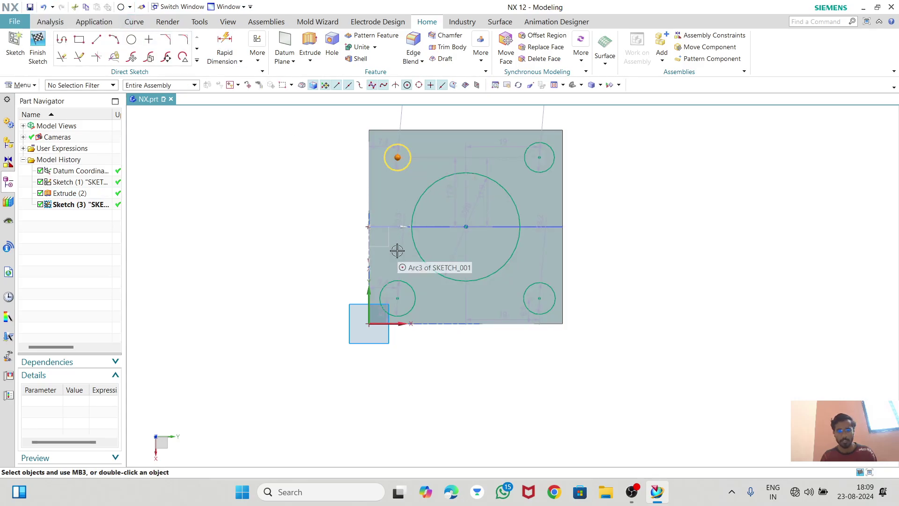
- Align the centres of the two left corner circles vertically and those of the two upper corner circles horizontally
left_click(398, 297)
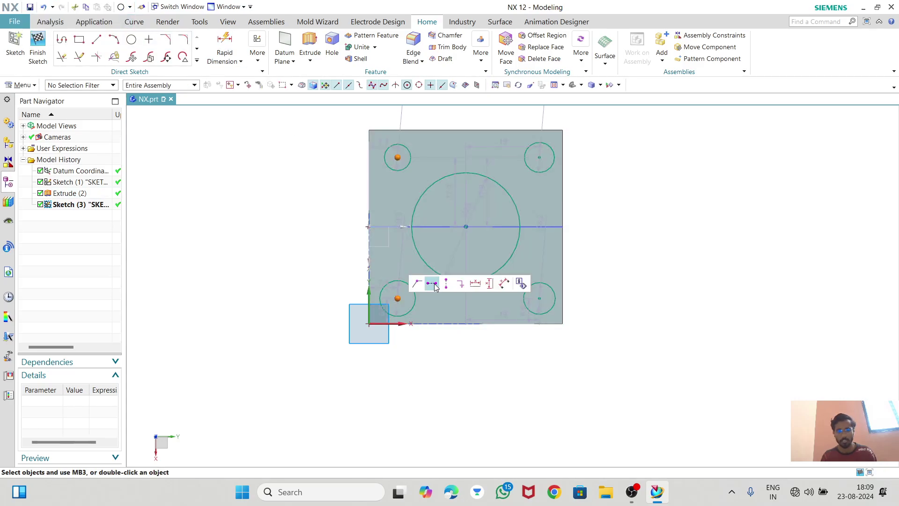
left_click(445, 283)
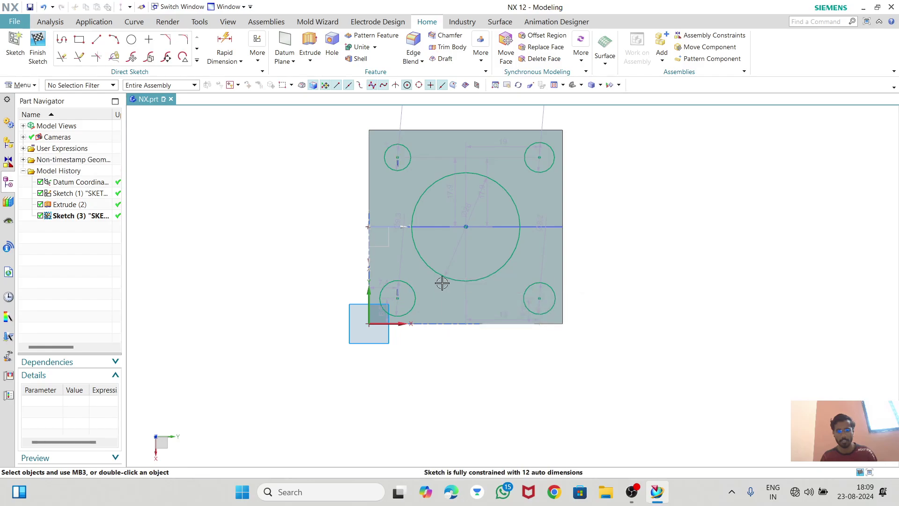
left_click(397, 157)
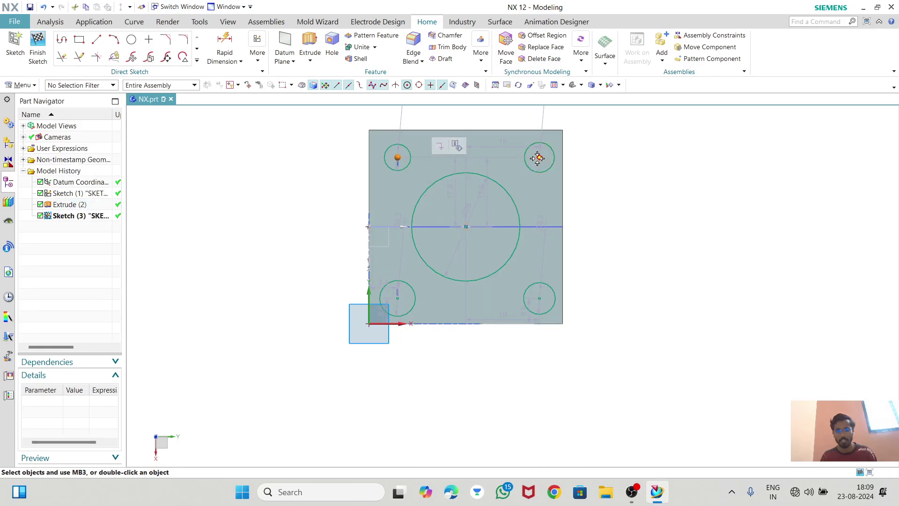
left_click(579, 150)
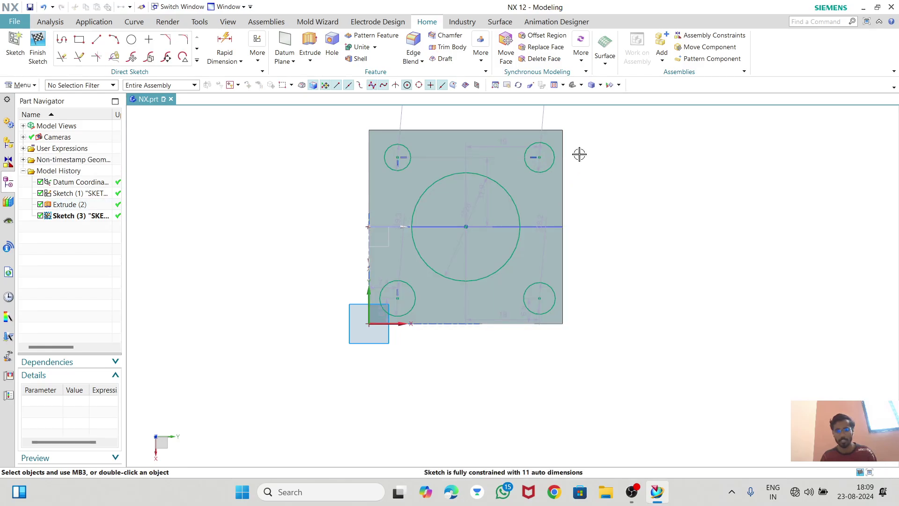
- Try a horizontal alignment between the centres of the two right corner circles and undo it
left_click(540, 157)
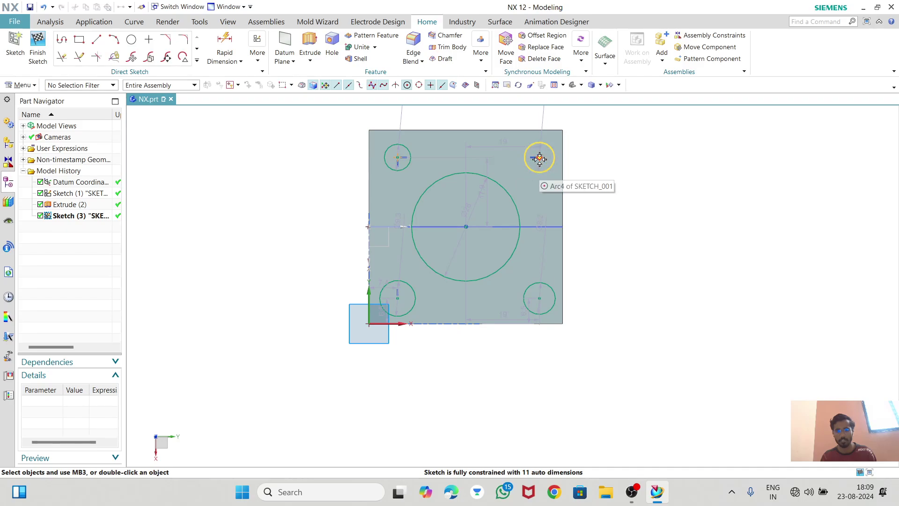
left_click(539, 300)
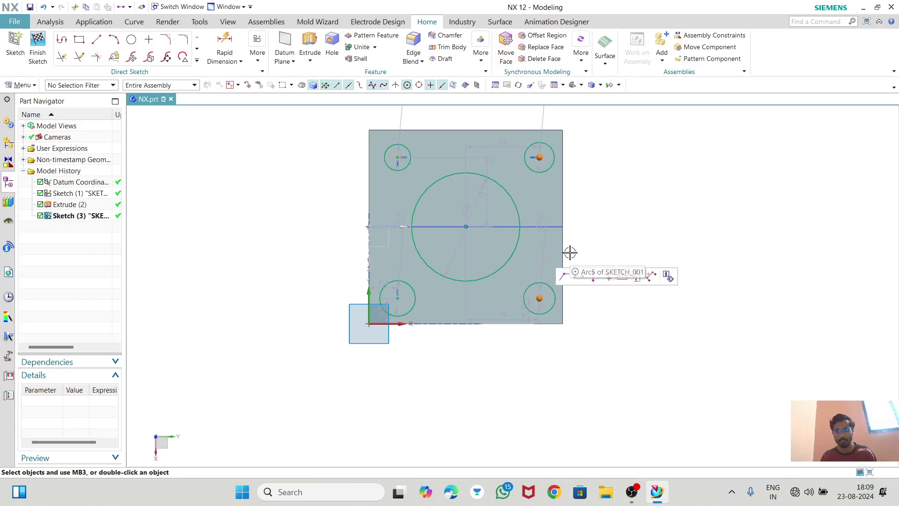
left_click(581, 277)
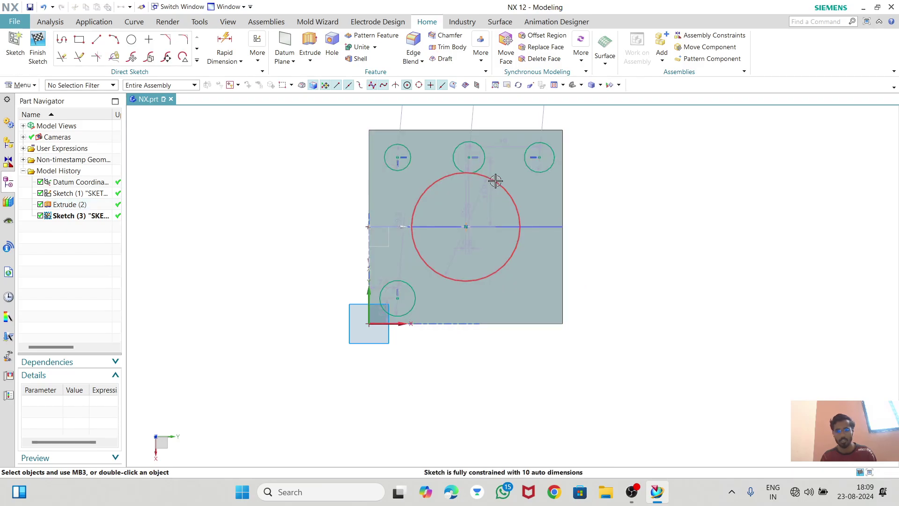
key("ctrl+z")
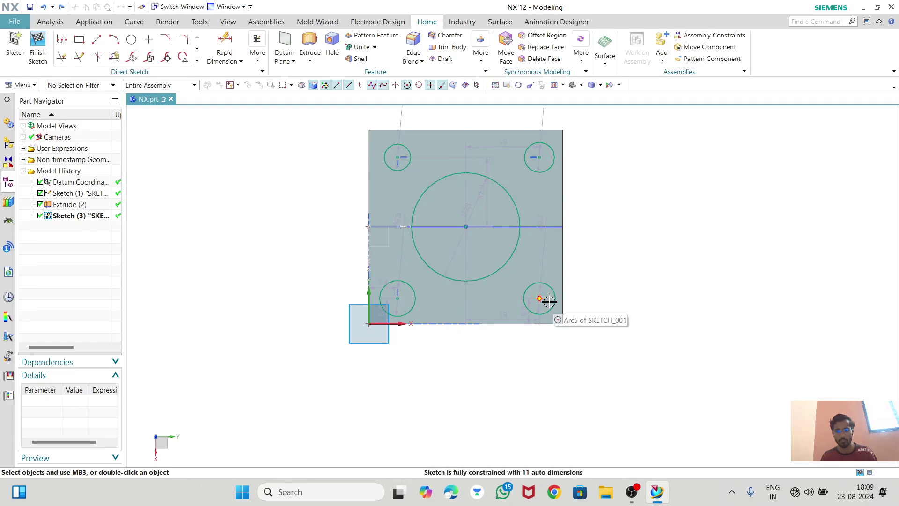
- Align the centres of the two right corner circles vertically and those of the two lower corner circles horizontally
left_click(539, 158)
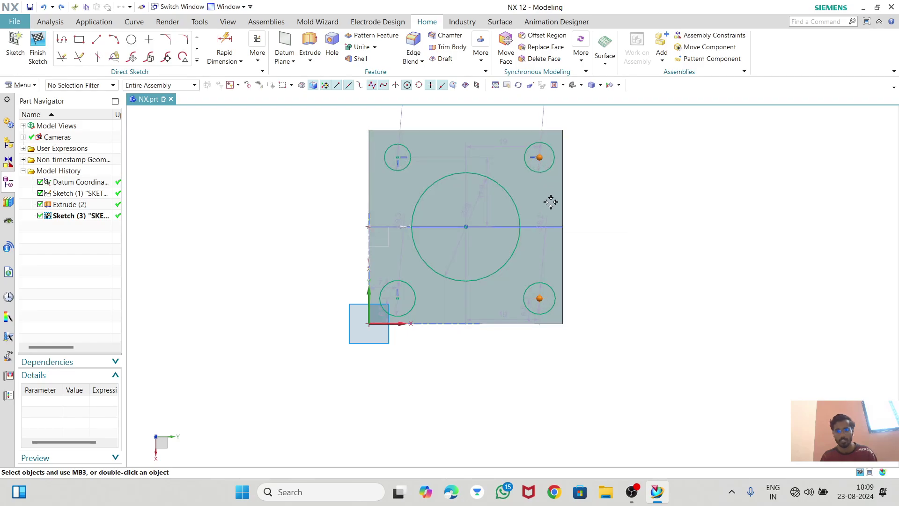
left_click(589, 149)
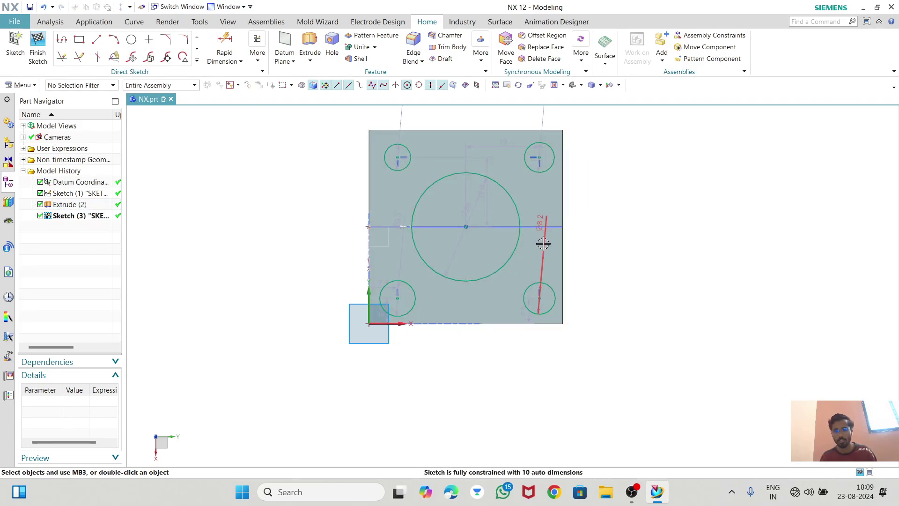
left_click(538, 296)
left_click(398, 297)
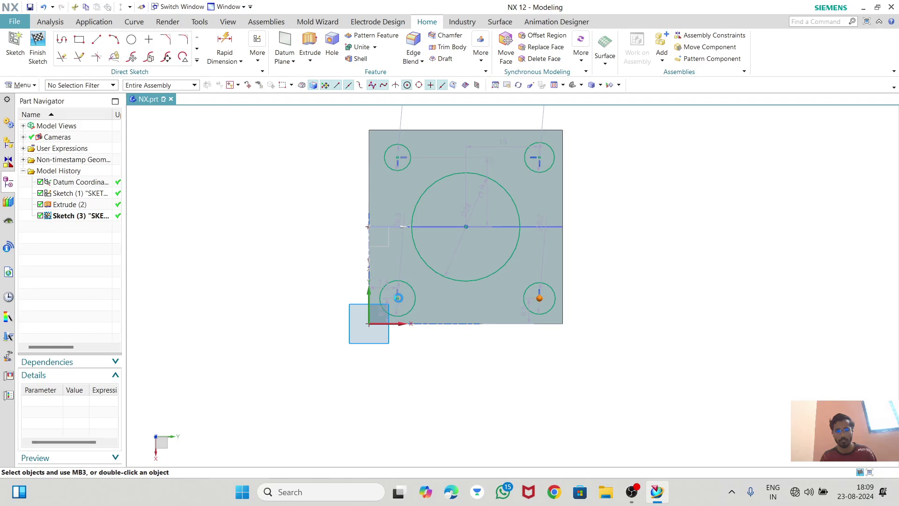
left_click(433, 281)
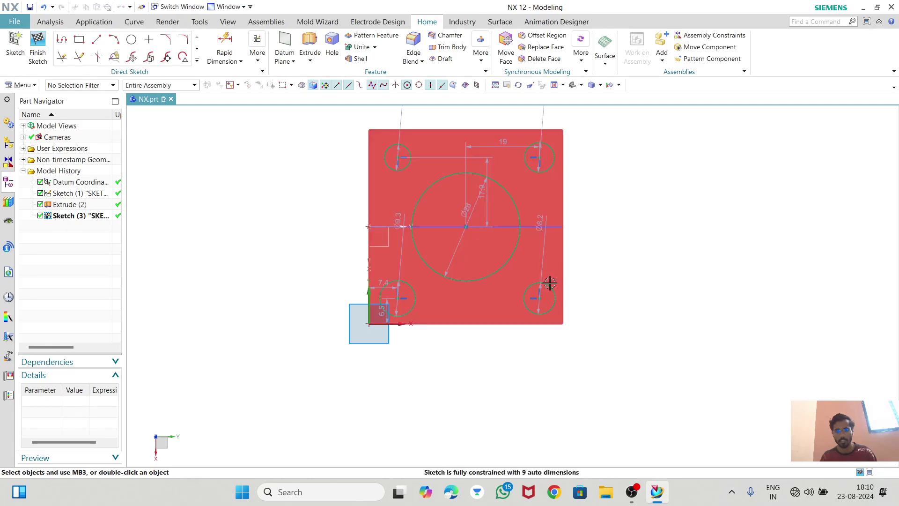
- Move the lower-left corner circle slightly inward from the face's lower edge and finish the sketch
left_click_drag(402, 301, 399, 291)
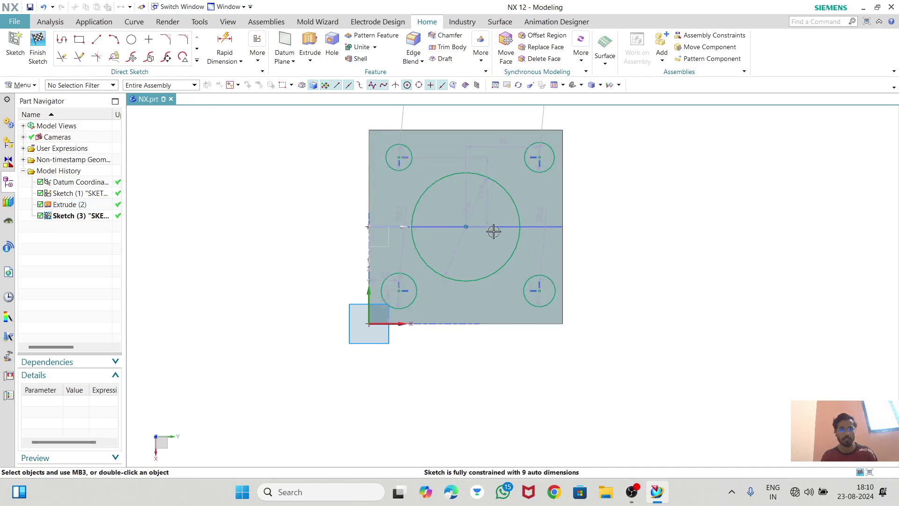
scroll(508, 307, "down", 1)
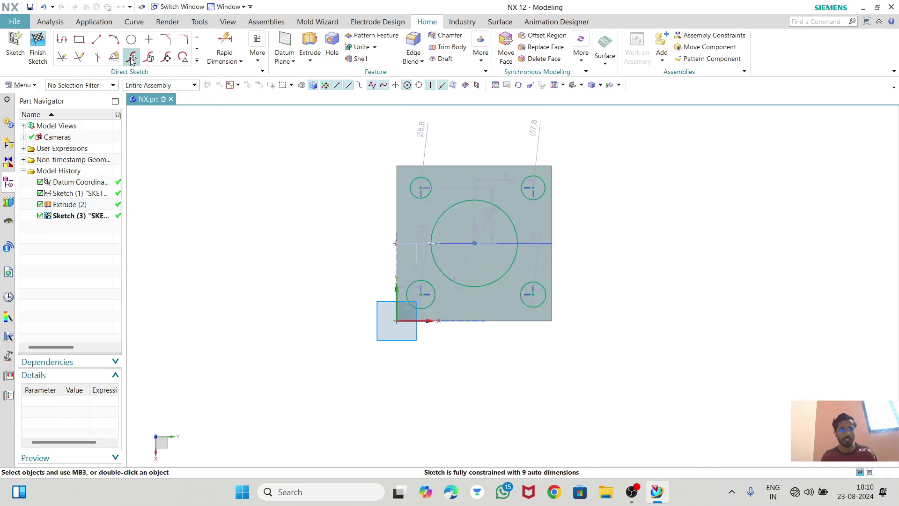
left_click(41, 52)
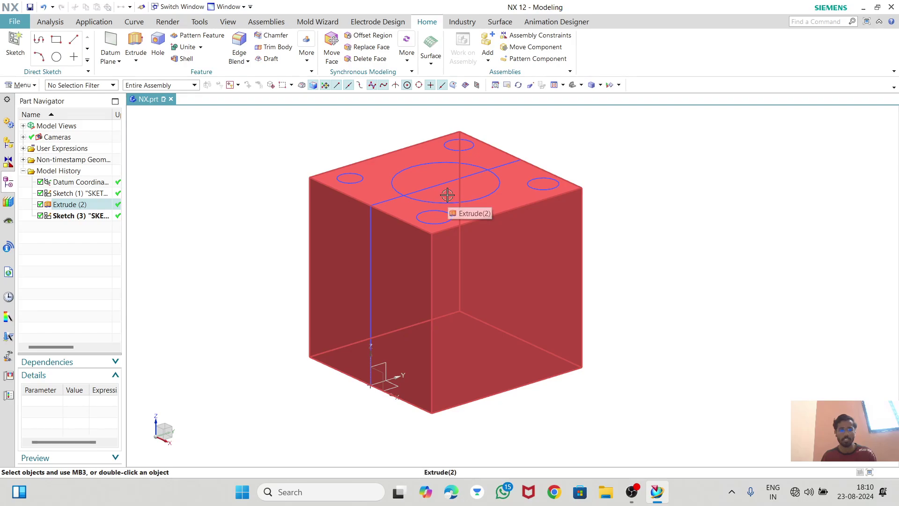
- Set up an Extrude of one corner circle as a single curve, reversed into the cube, from 0 mm to 59 mm
left_click(131, 45)
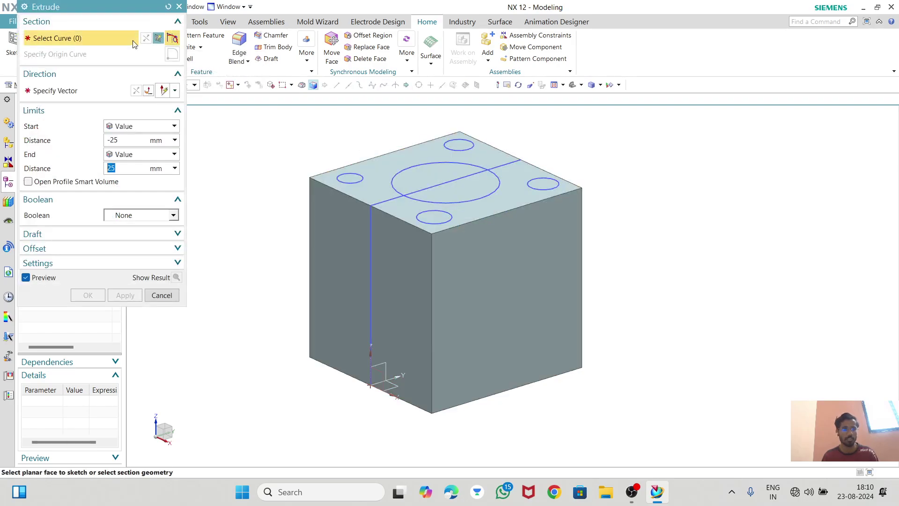
left_click(351, 179)
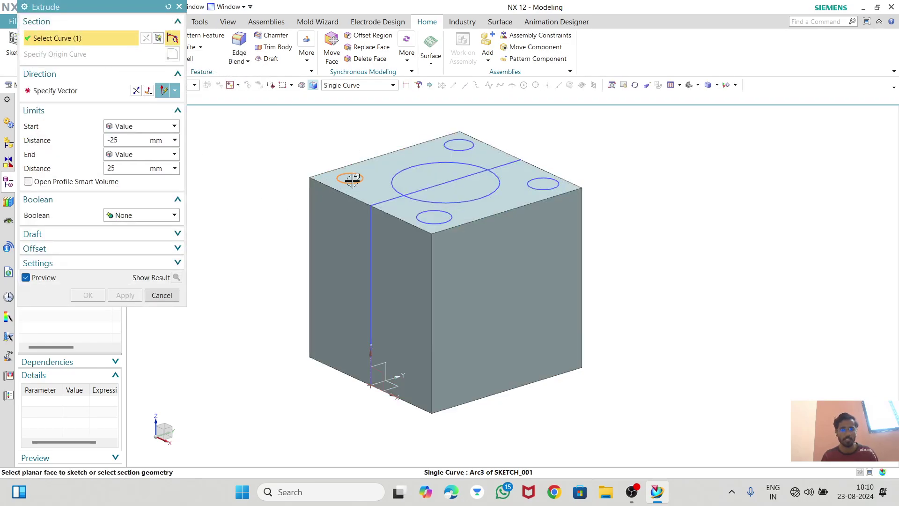
left_click(358, 86)
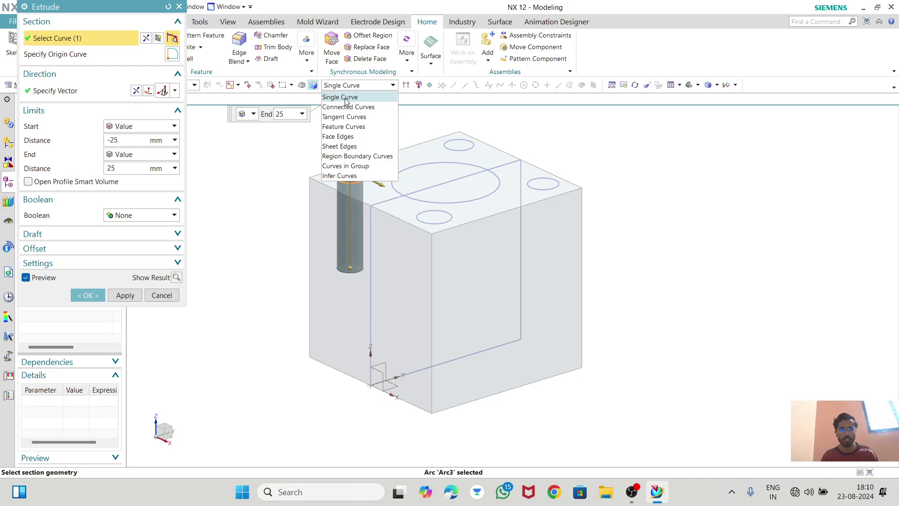
left_click(346, 101)
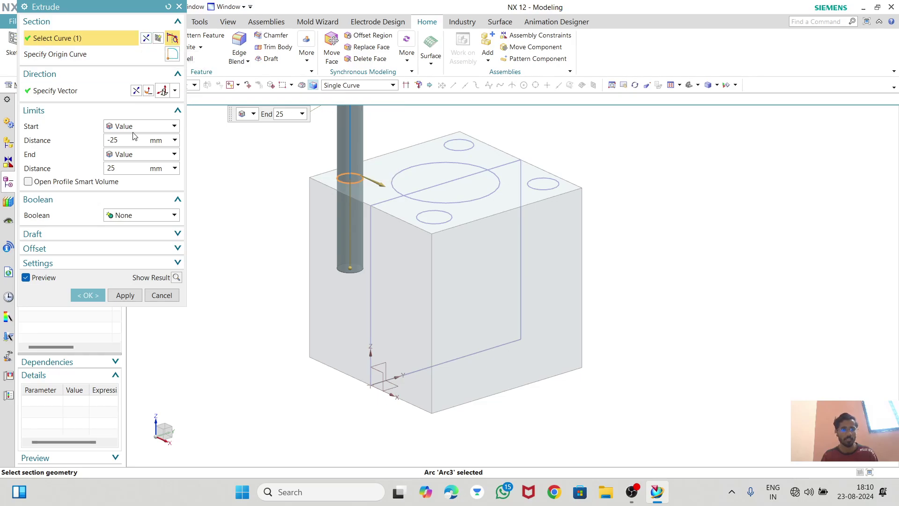
left_click_drag(126, 141, 82, 137)
type("0")
key("Return")
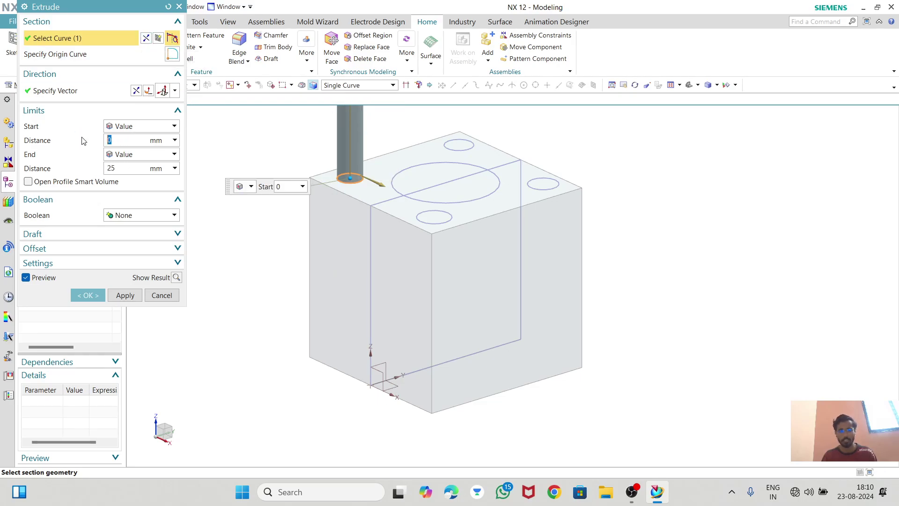
left_click(148, 90)
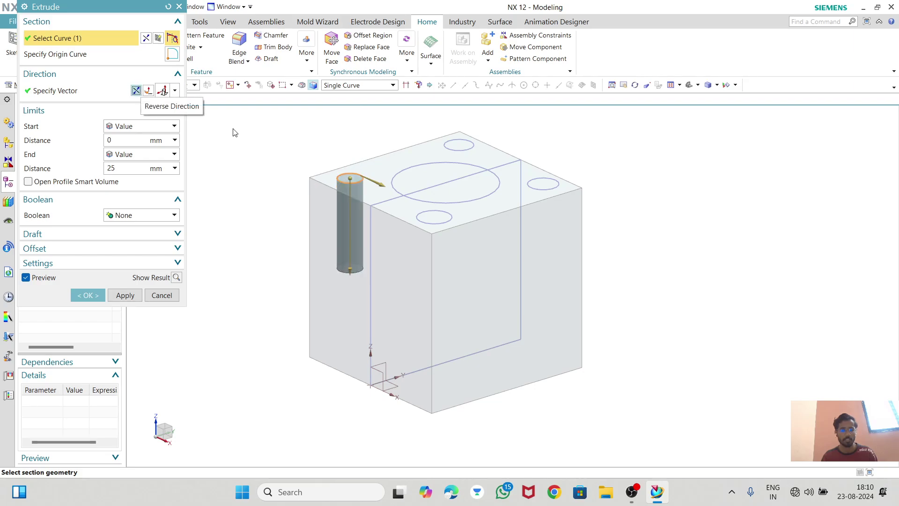
left_click_drag(343, 276, 349, 393)
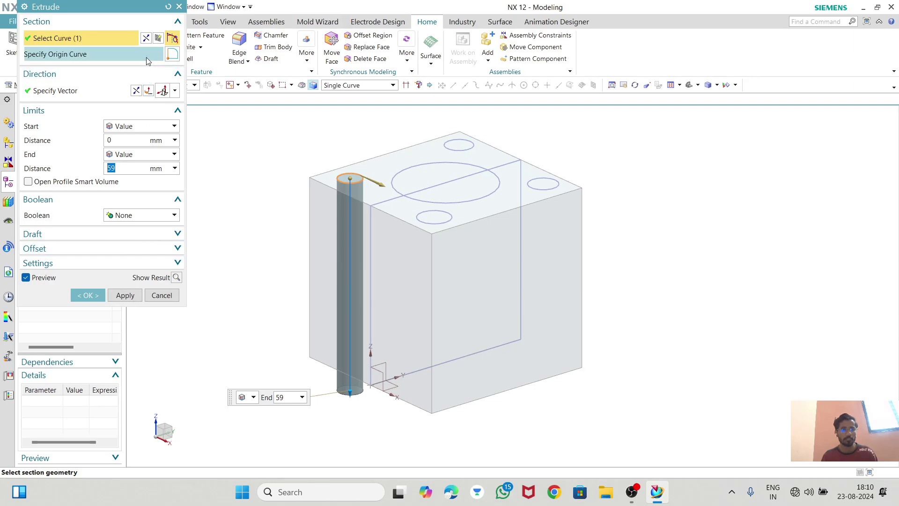
- Add the other three corner circles to the extrusion section and subtract them all from the cube as through holes
left_click(428, 217)
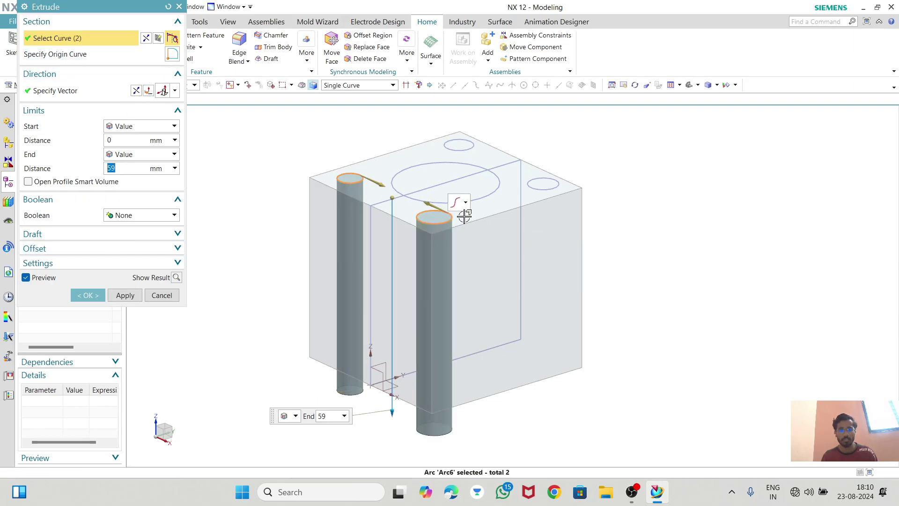
left_click(465, 146)
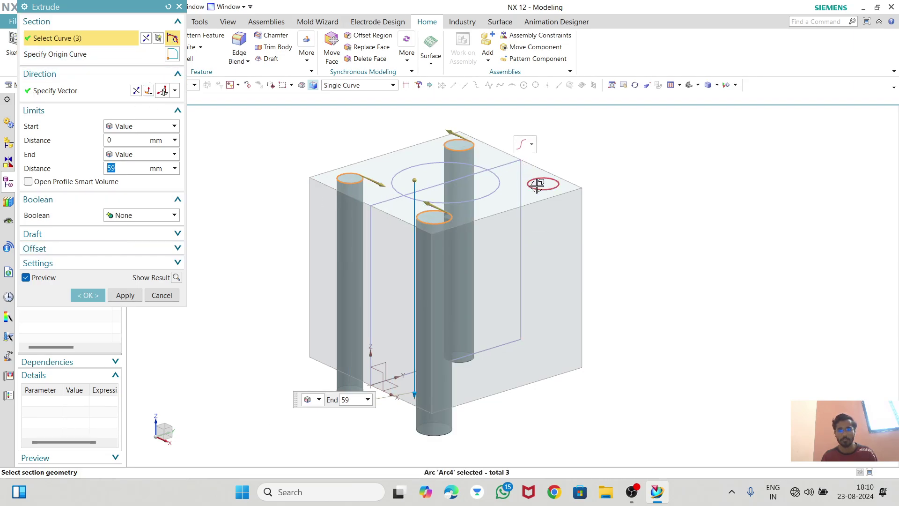
left_click(541, 184)
left_click(141, 215)
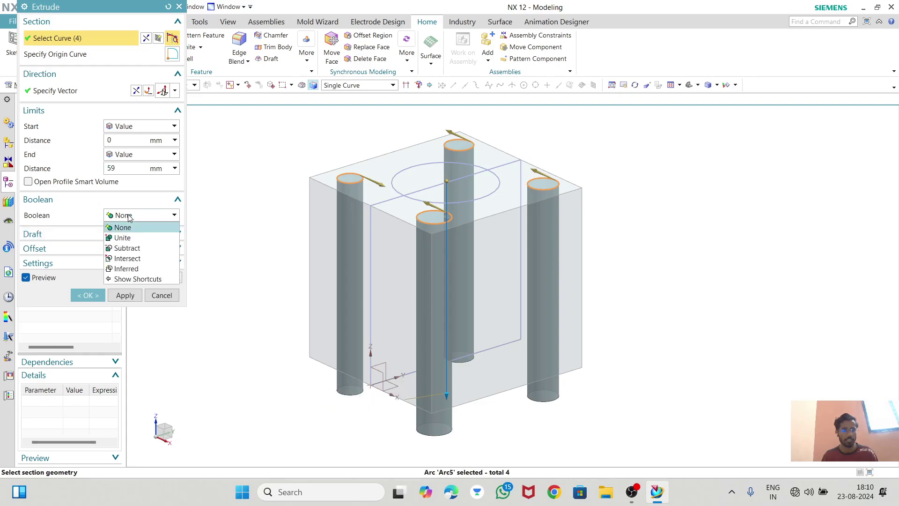
left_click(126, 248)
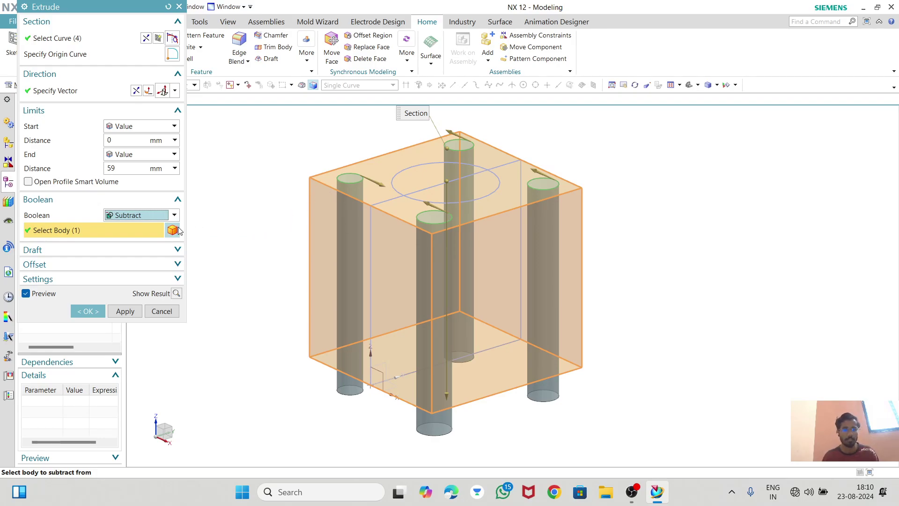
left_click(115, 311)
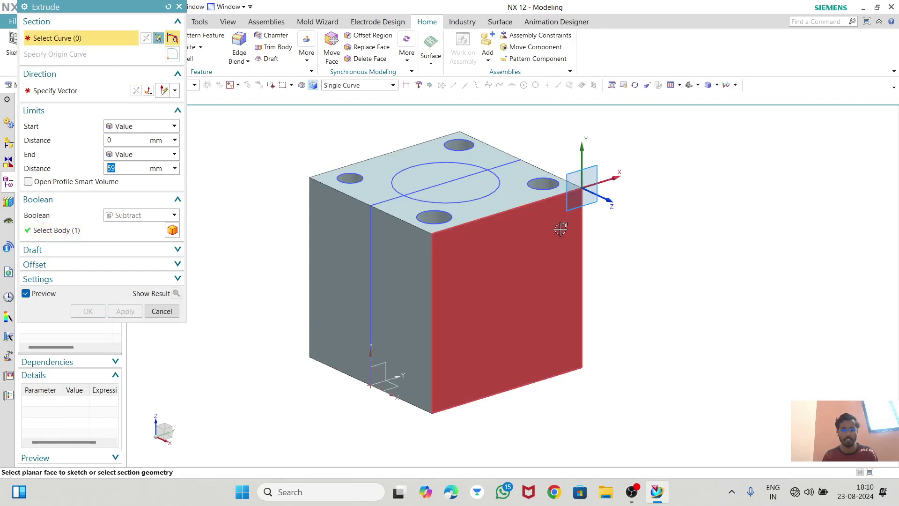
middle_click_drag(561, 229, 510, 261)
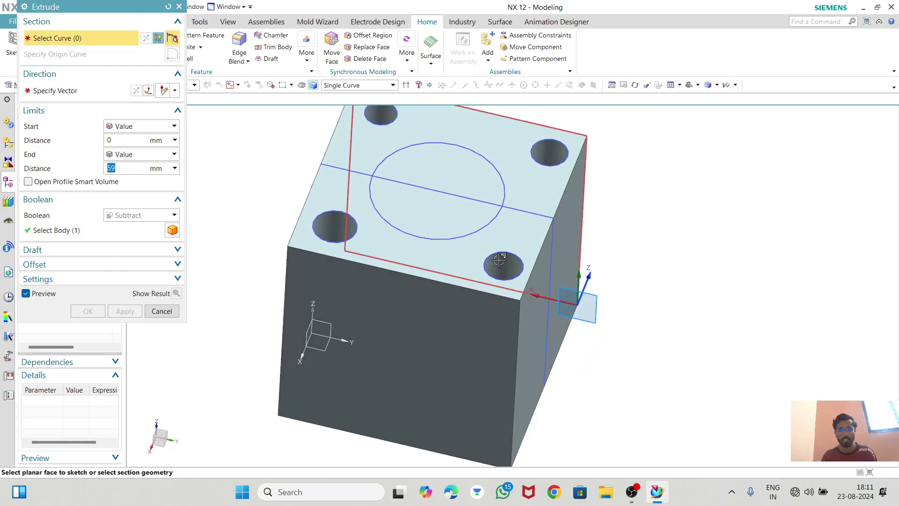
- Select the large central circle as the extrusion section and pull its subtraction 30 mm down into the cube
left_click(121, 216)
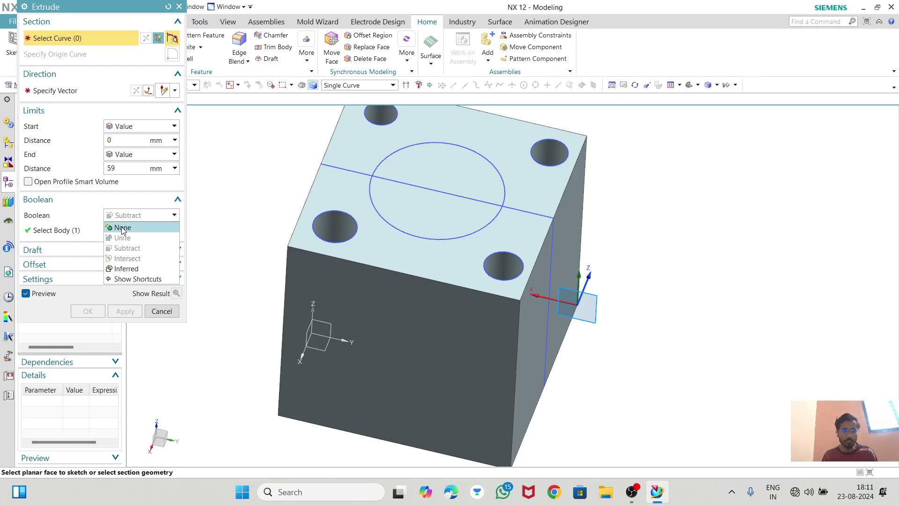
left_click(283, 173)
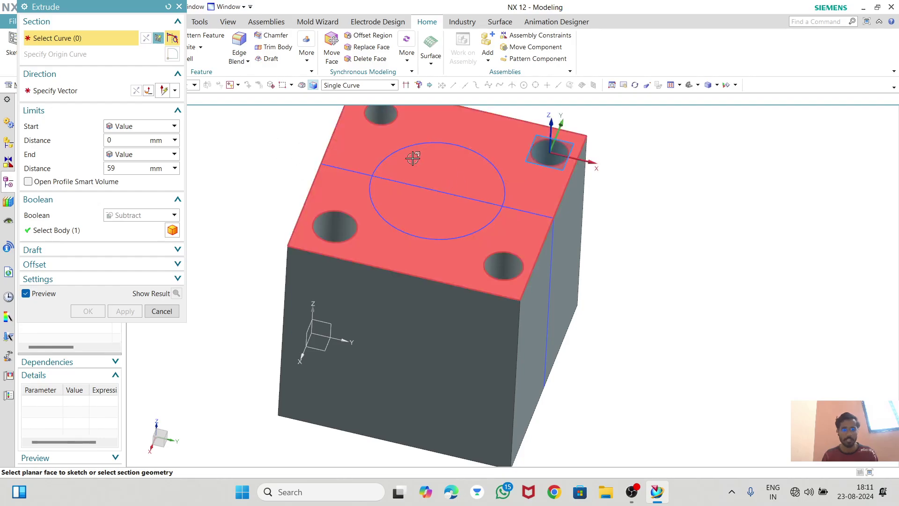
left_click(398, 150)
scroll(450, 274, "down", 3)
middle_click_drag(450, 274, 490, 293)
left_click_drag(462, 139, 458, 298)
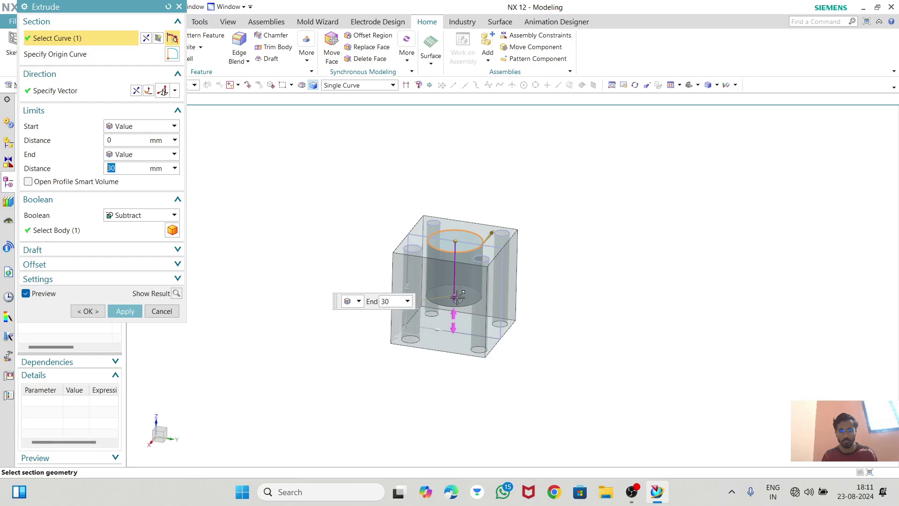
scroll(456, 295, "up", 3)
- Try a start distance of -10 mm for the central cut and replace it with 10 mm
left_click(118, 139)
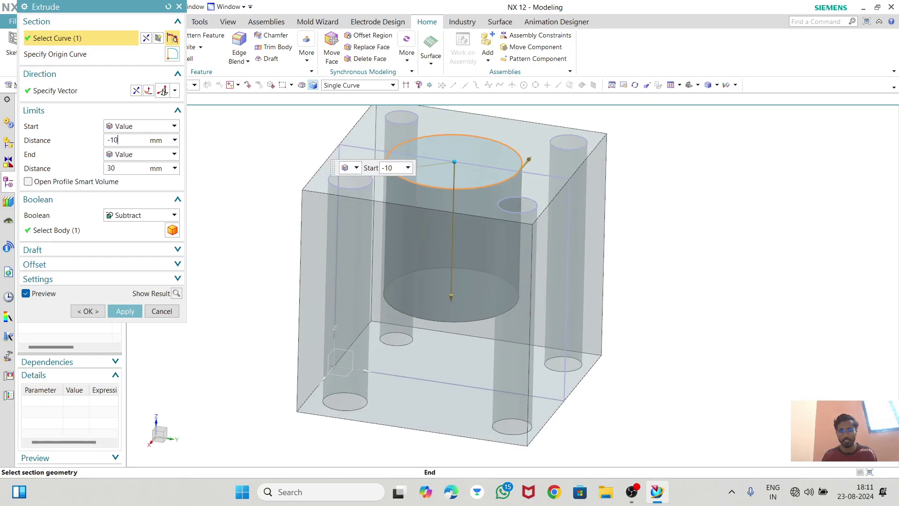
key("Return")
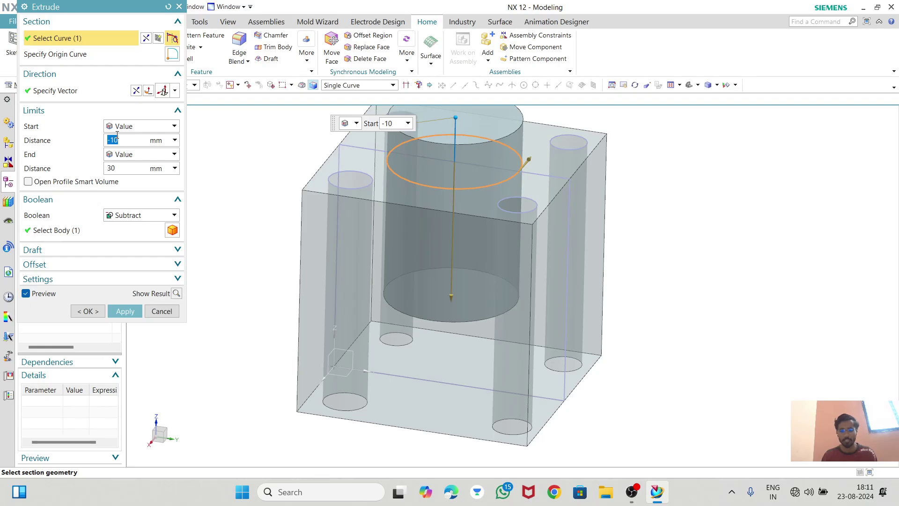
type("10")
key("Return")
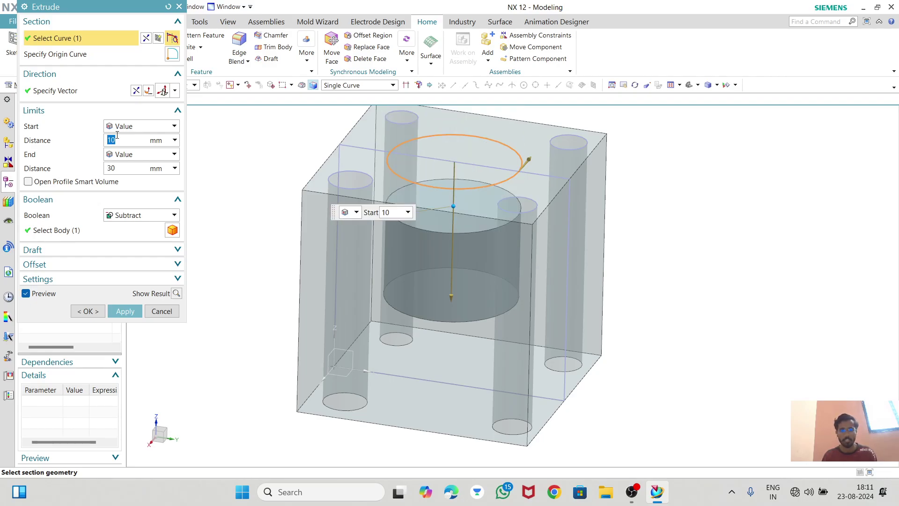
- Set the central cut's end distance to 40 mm, apply the subtraction and close the Extrude command
left_click(117, 168)
type("4")
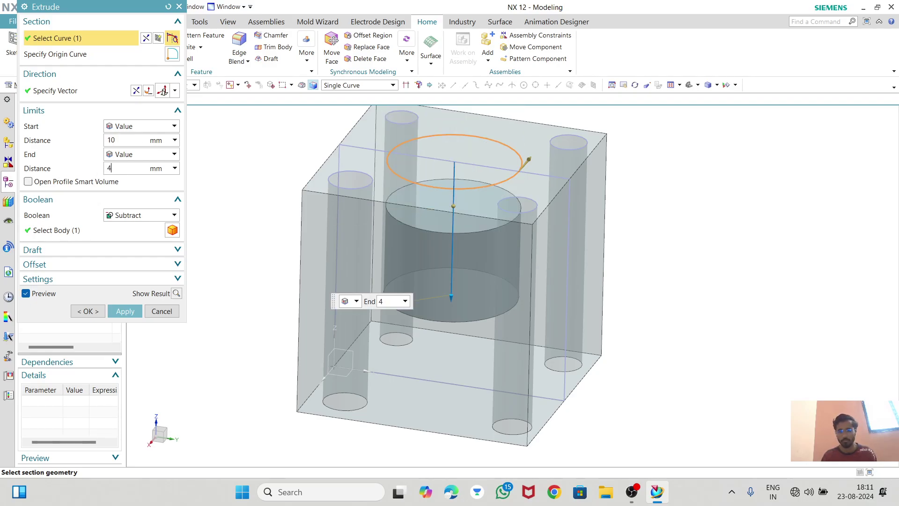
type("0")
key("Return")
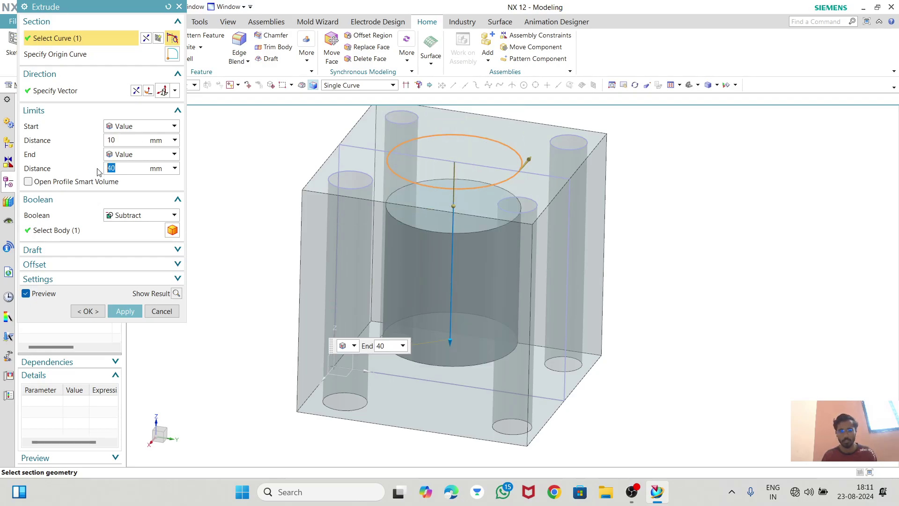
left_click(117, 311)
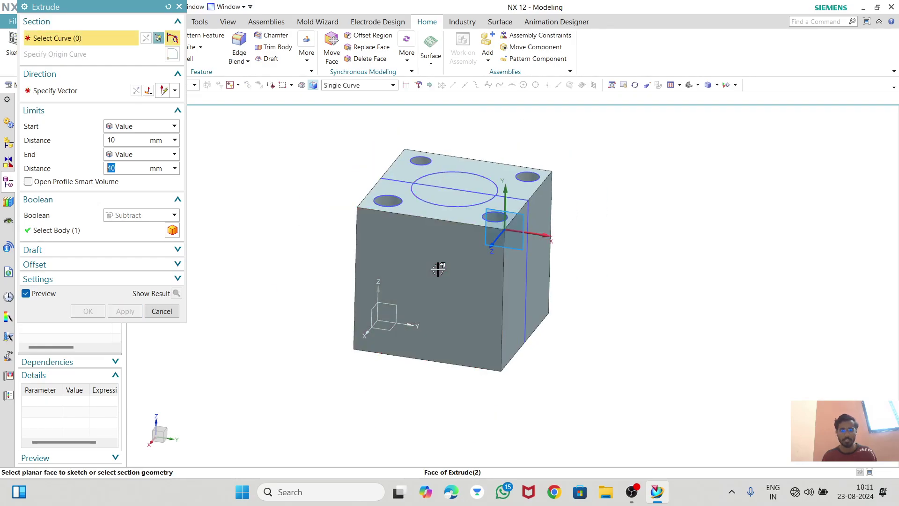
middle_click_drag(438, 269, 453, 258)
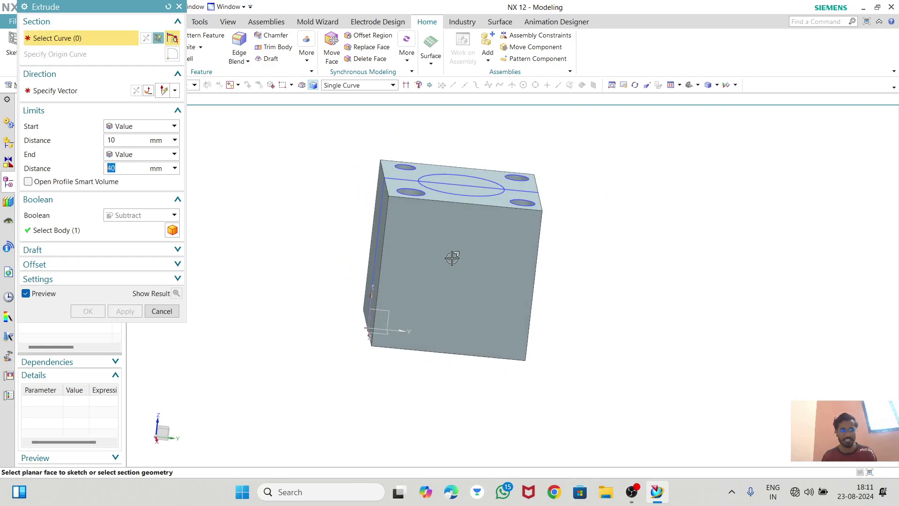
left_click(161, 311)
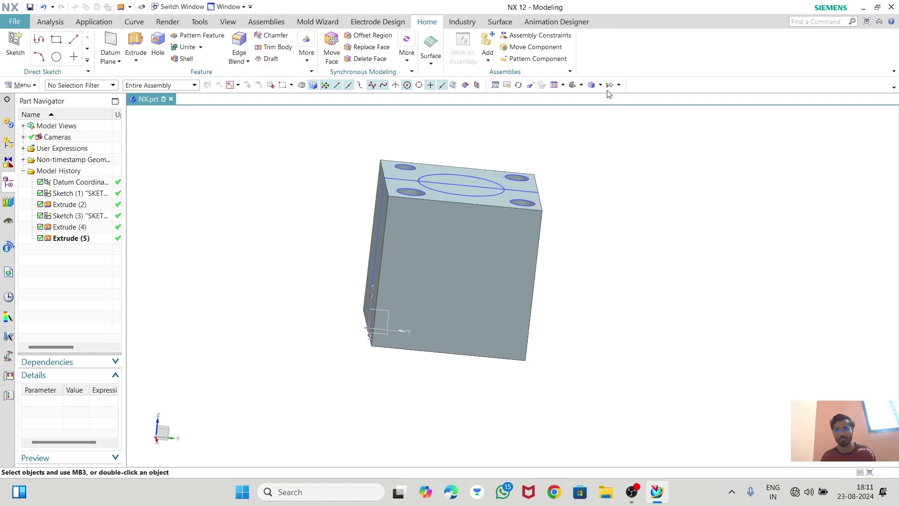
- Display the cube in Wireframe with Dim Edges and in Static Wireframe to examine the enclosed cavity and corner holes
left_click(600, 84)
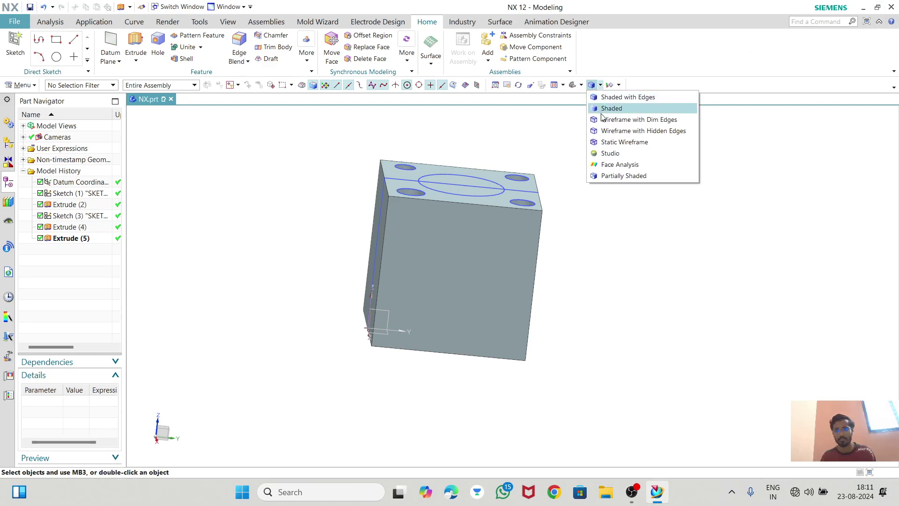
left_click(604, 121)
middle_click_drag(595, 240, 576, 238)
left_click(600, 85)
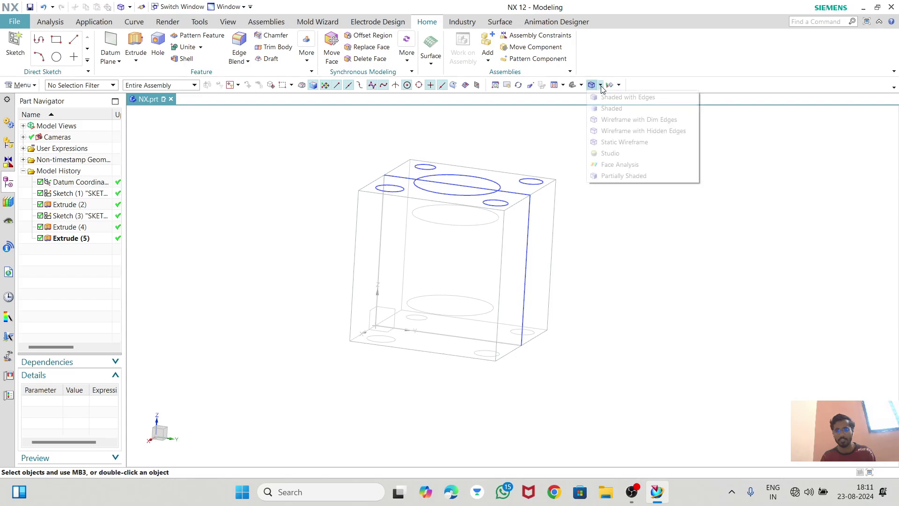
left_click(618, 142)
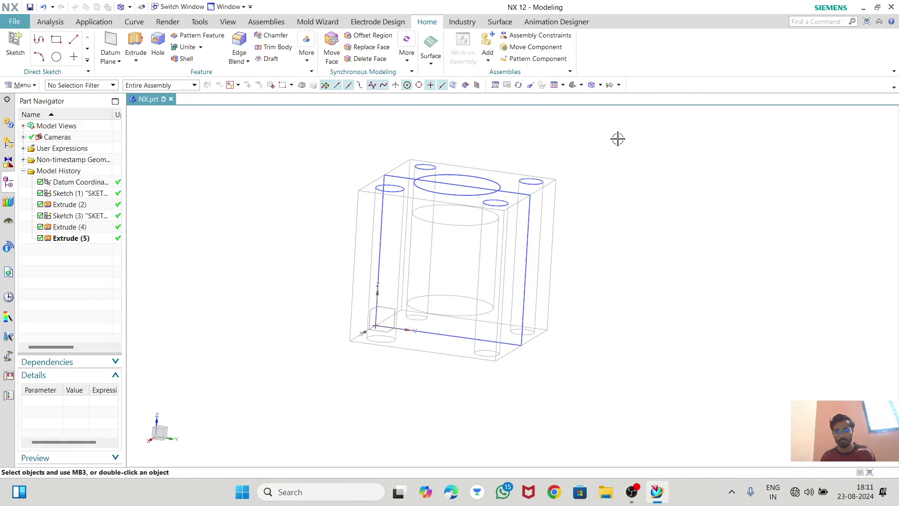
middle_click_drag(618, 138, 534, 214)
scroll(468, 229, "up", 3)
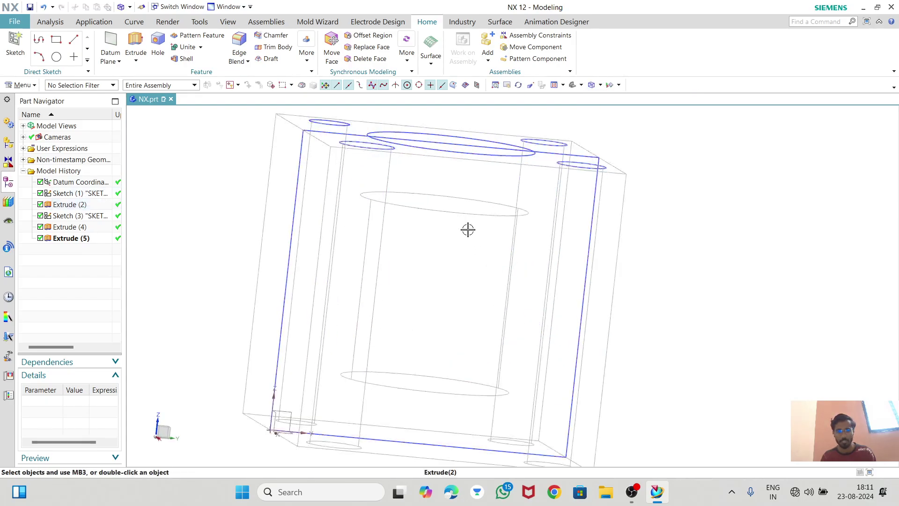
middle_click_drag(427, 215, 417, 227)
middle_click_drag(412, 238, 421, 203)
scroll(416, 223, "up", 3)
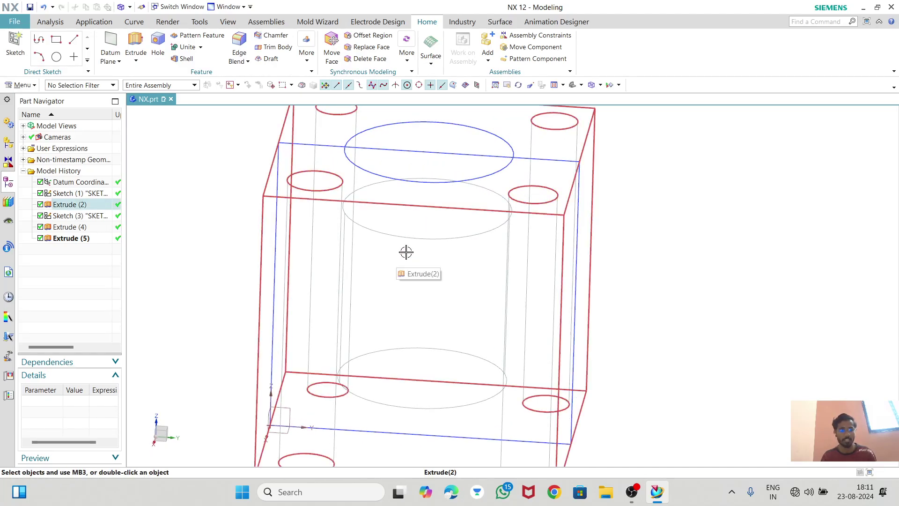
- Highlight the central cut, Extrude (5), in the wireframe cube and examine the cavity's shape and depth
left_click(60, 239)
scroll(382, 265, "down", 3)
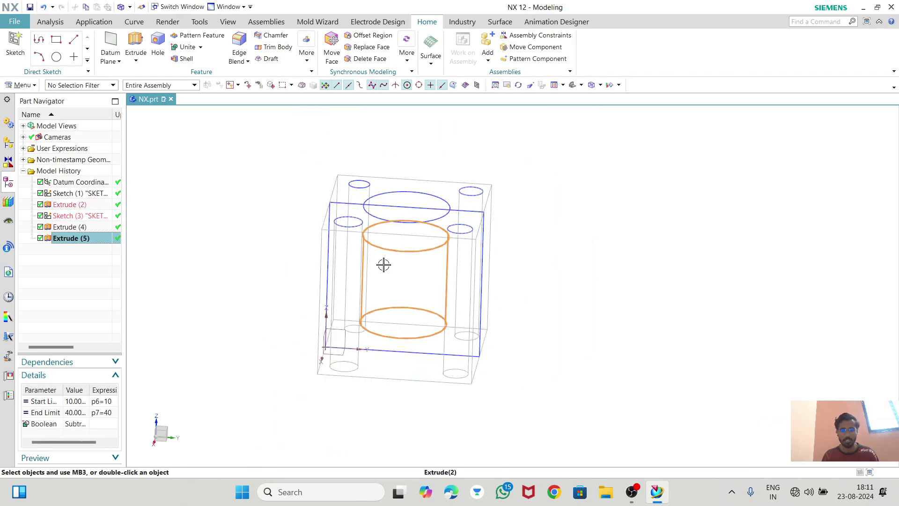
middle_click_drag(382, 265, 563, 234)
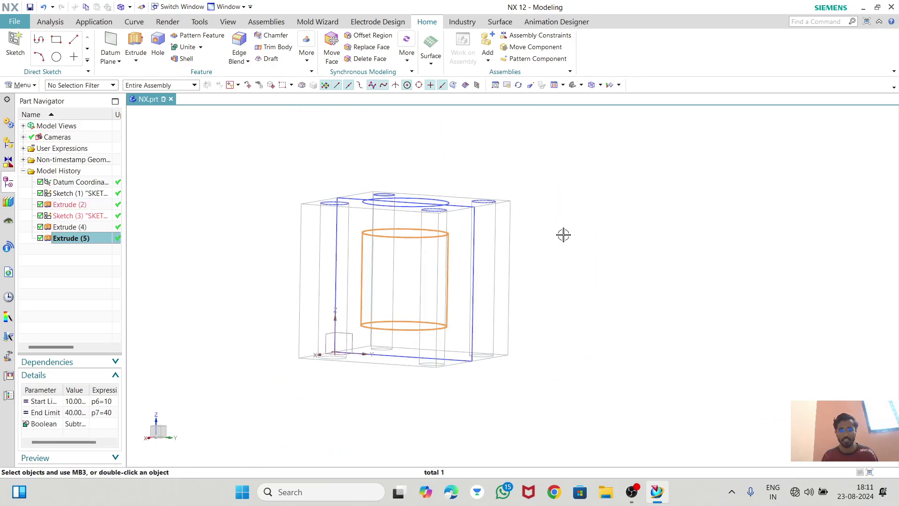
- Switch the display to Wireframe with Dim Edges and restore Shaded with Edges
left_click(601, 85)
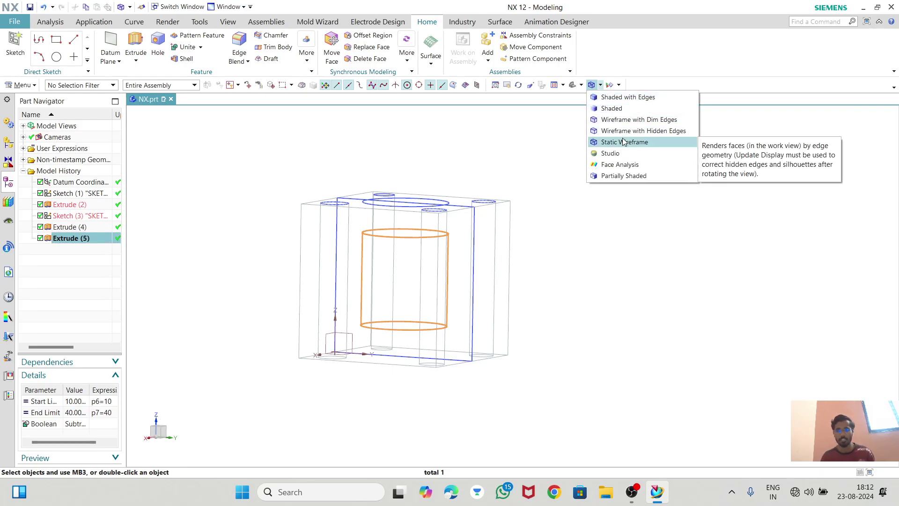
left_click(628, 120)
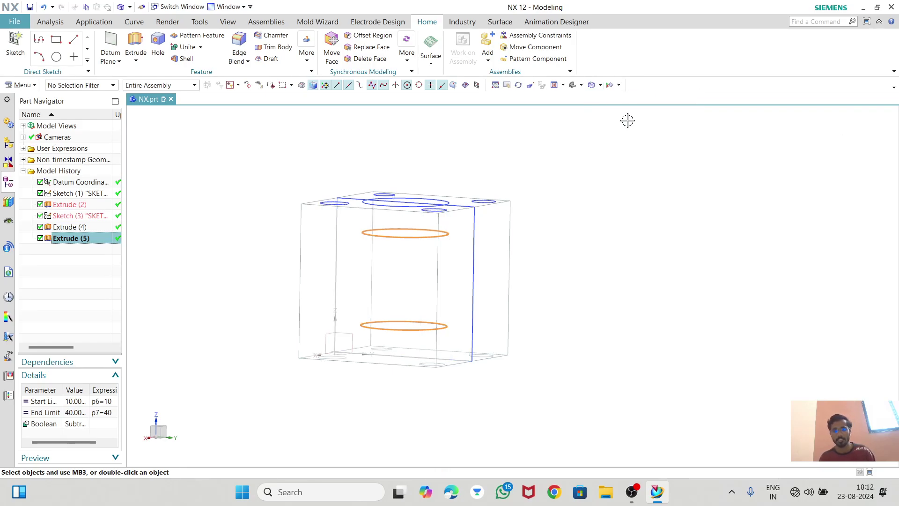
left_click(600, 86)
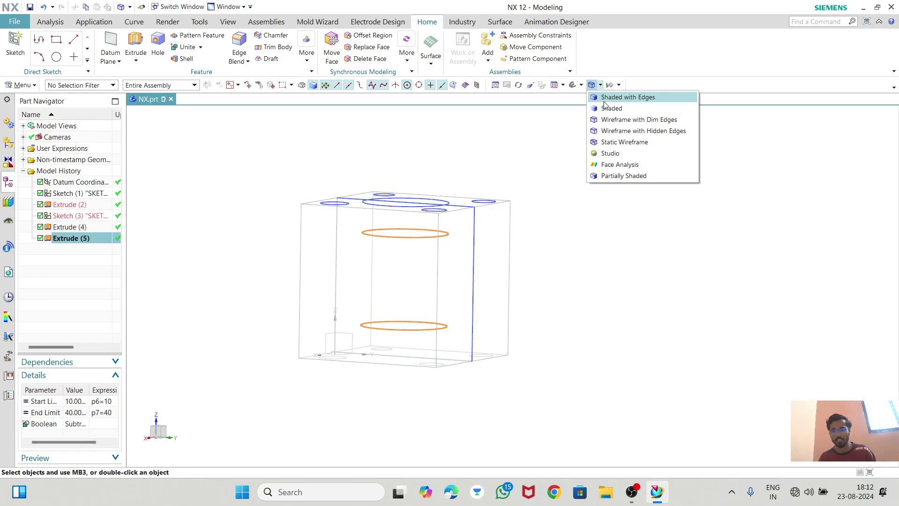
left_click(608, 95)
- Edit the central cut, Extrude (5), to start at 0 mm with Boolean Subtract, opening it through the top face
double_click(70, 238)
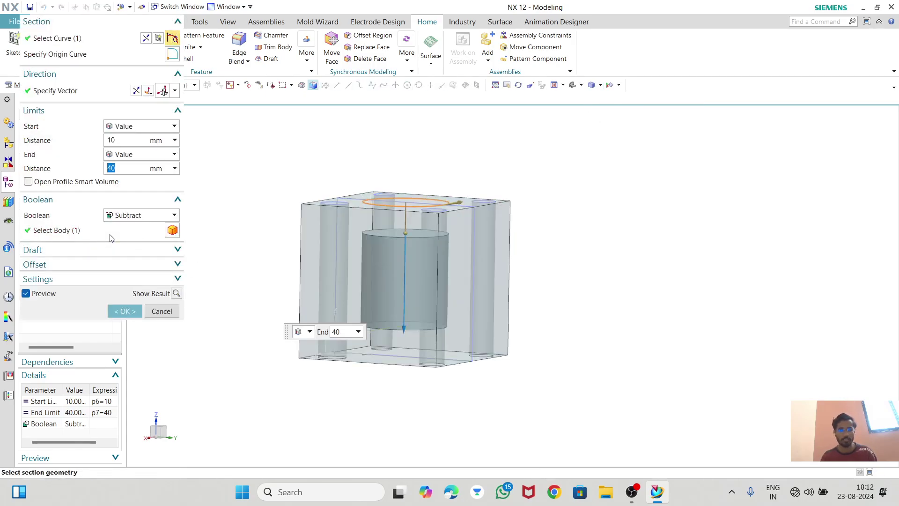
middle_click_drag(472, 282, 483, 296)
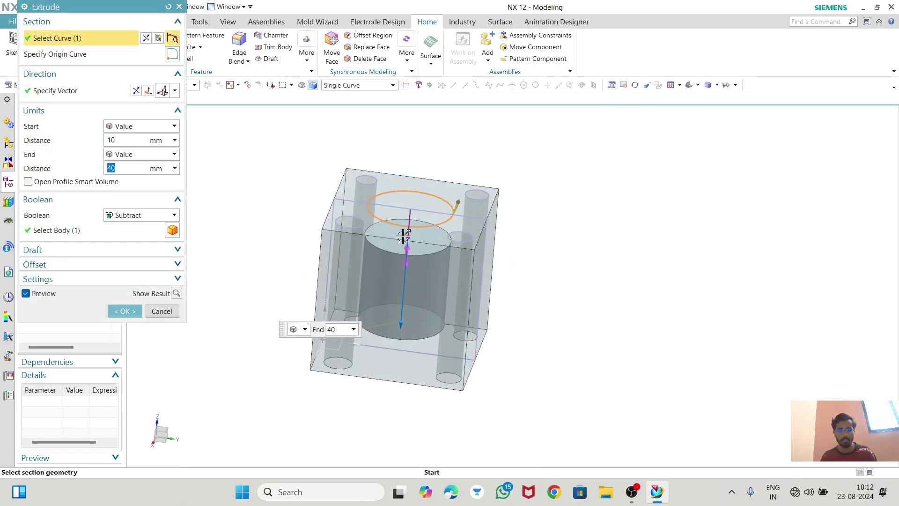
left_click_drag(407, 237, 410, 218)
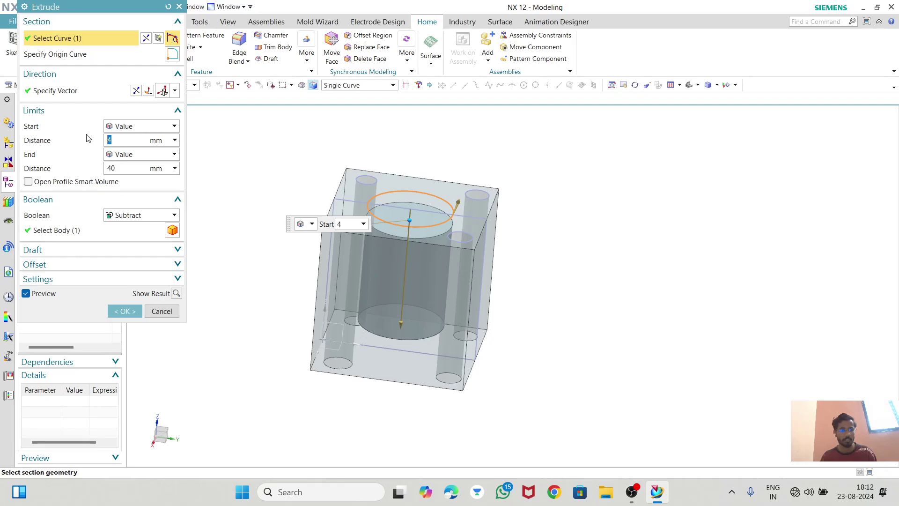
key("Return")
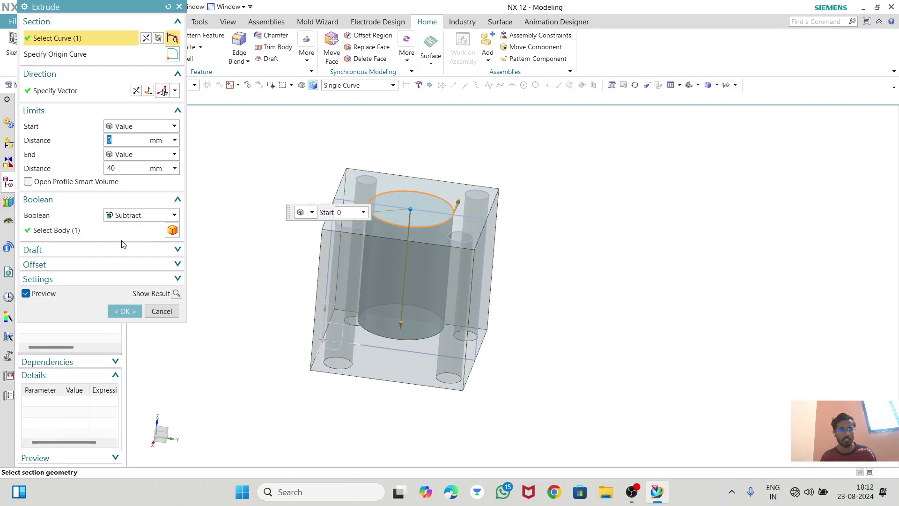
left_click(125, 216)
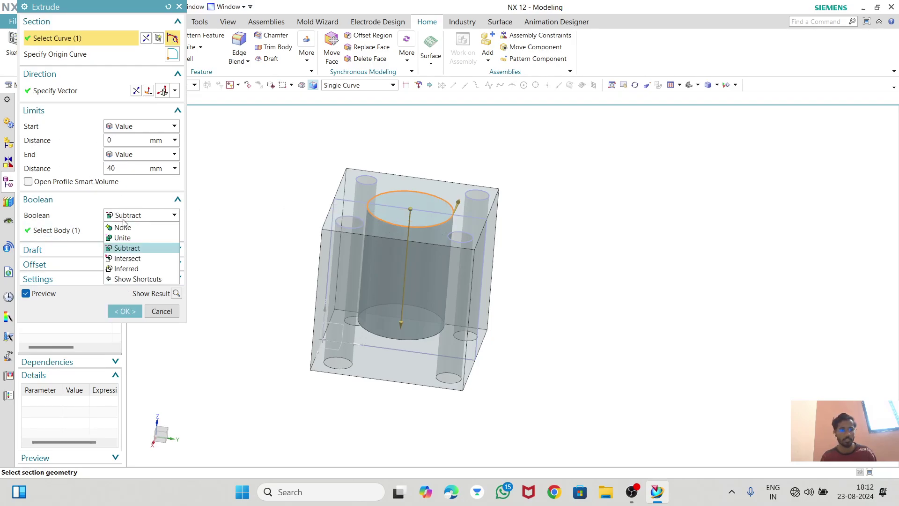
left_click(120, 248)
left_click(133, 311)
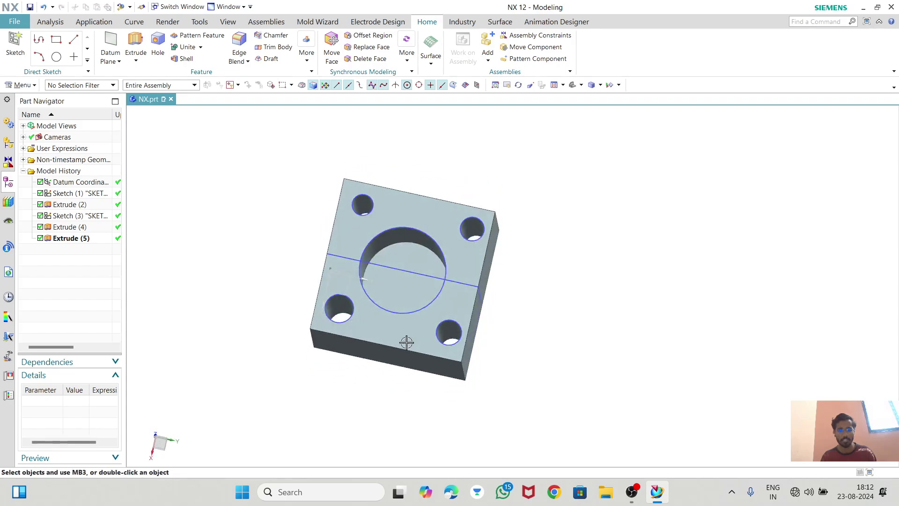
- Inspect the open central pocket and orient the cube to a standard three-dimensional corner view
middle_click_drag(406, 343, 382, 258)
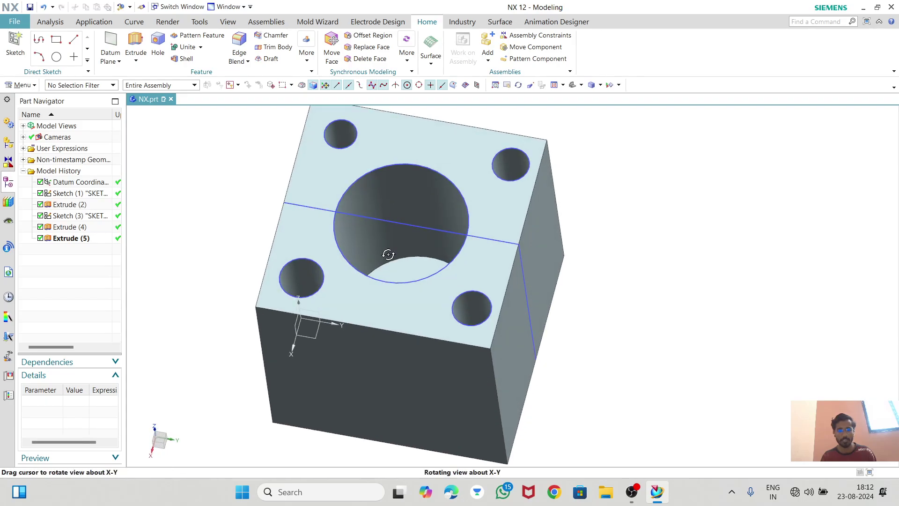
left_click(601, 85)
left_click(577, 99)
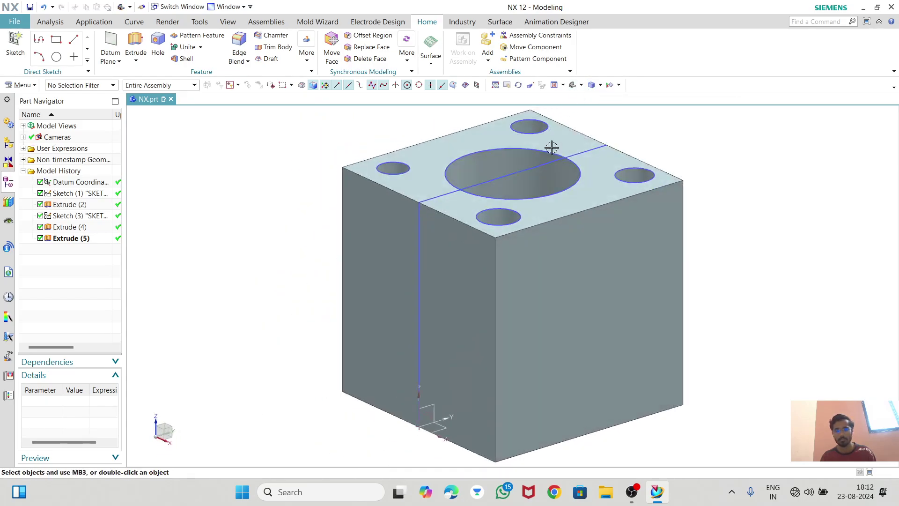
- Review the datum coordinate system, first sketch, cube extrusion and circle sketch by highlighting each history feature in the model
left_click(73, 182)
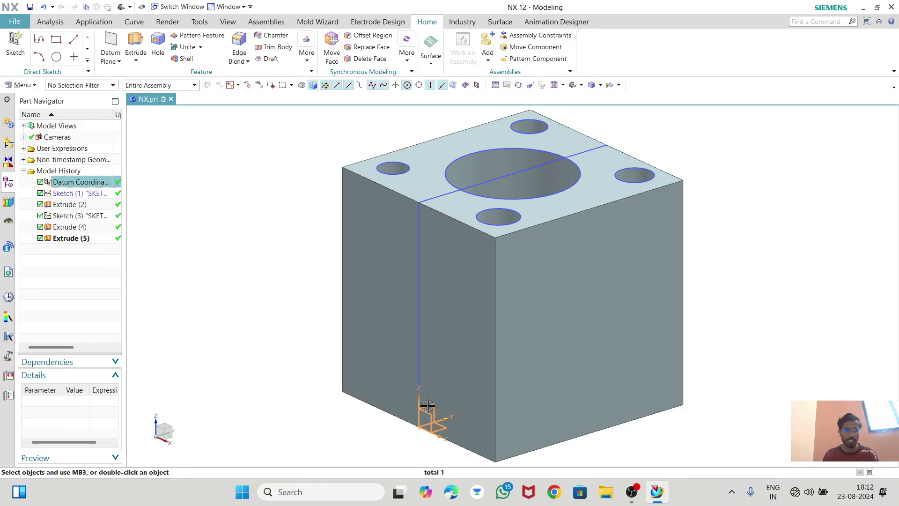
left_click(71, 194)
left_click(64, 205)
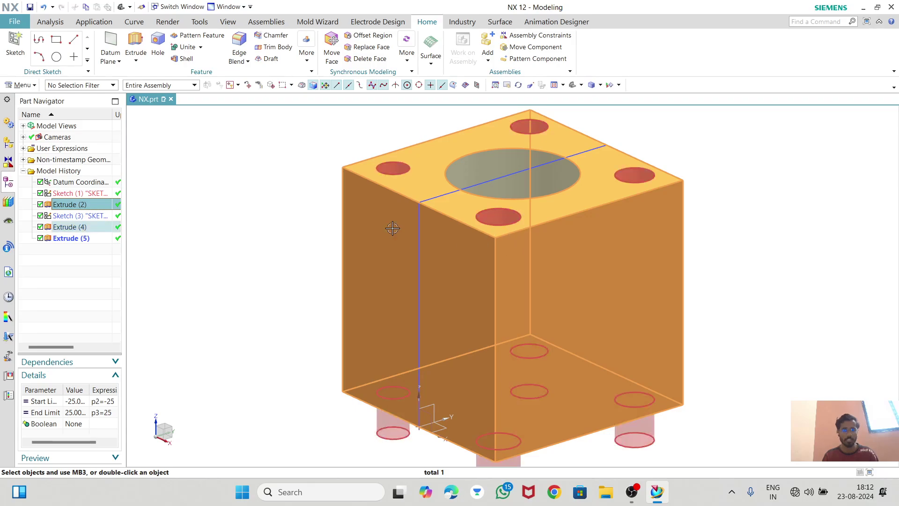
left_click(82, 216)
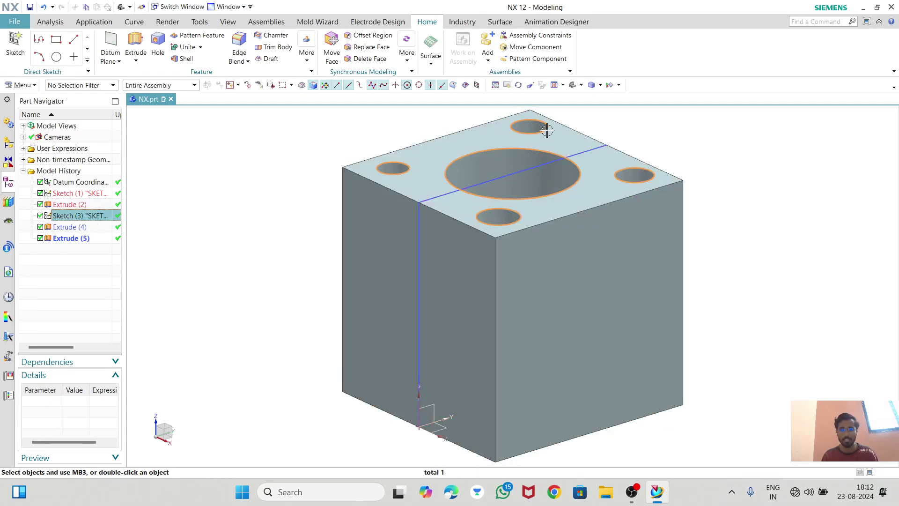
- Review the corner-hole cut and the central pocket cut from the model history and widen the history list slightly
left_click(79, 229)
scroll(437, 196, "down", 2)
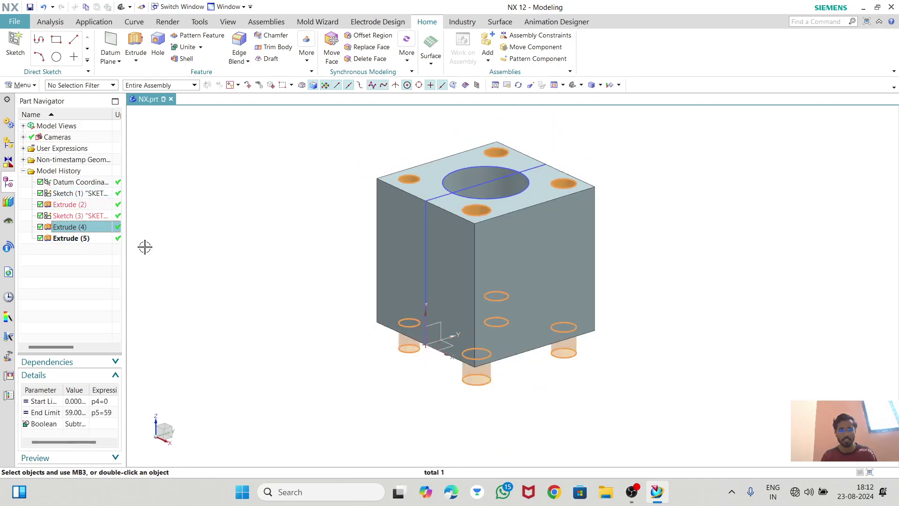
scroll(474, 345, "up", 2)
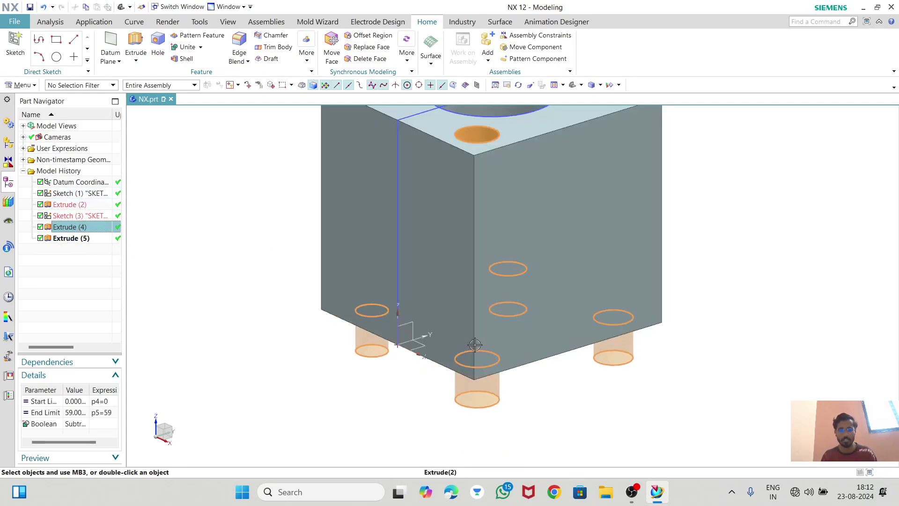
left_click(71, 238)
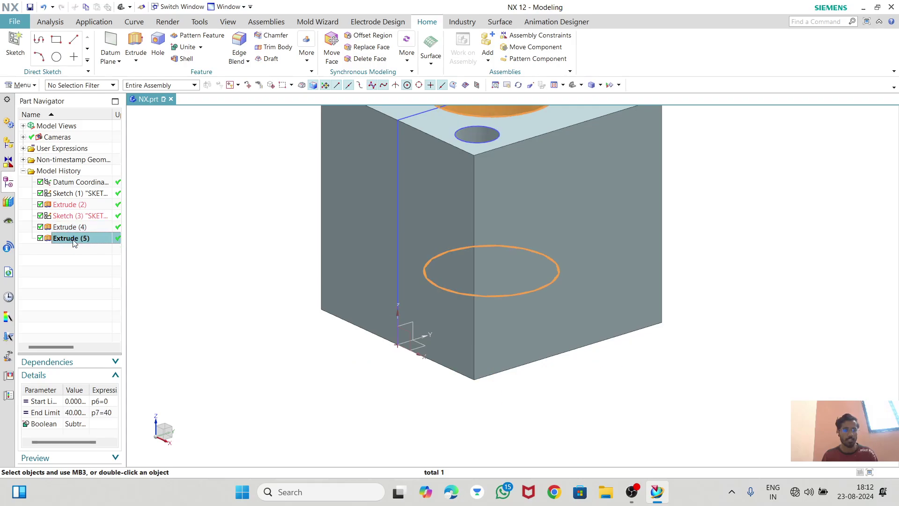
middle_click_drag(420, 283, 451, 277)
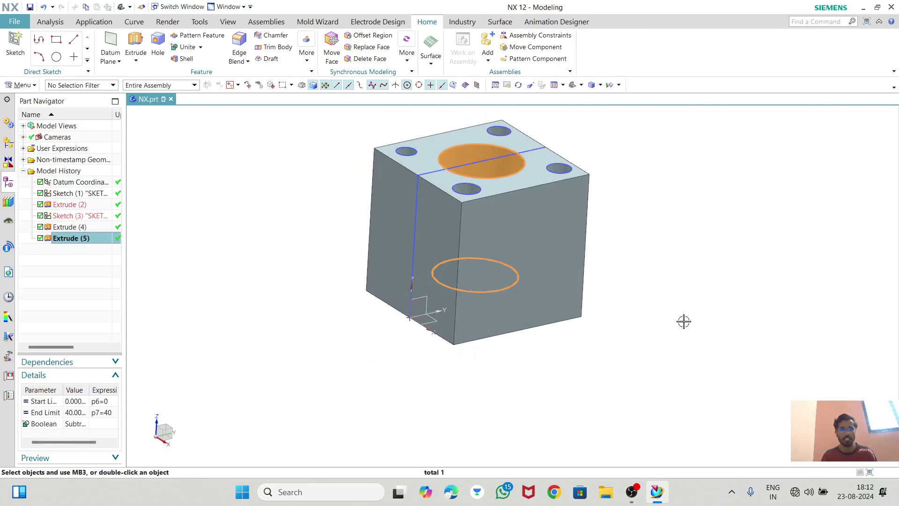
key("Escape")
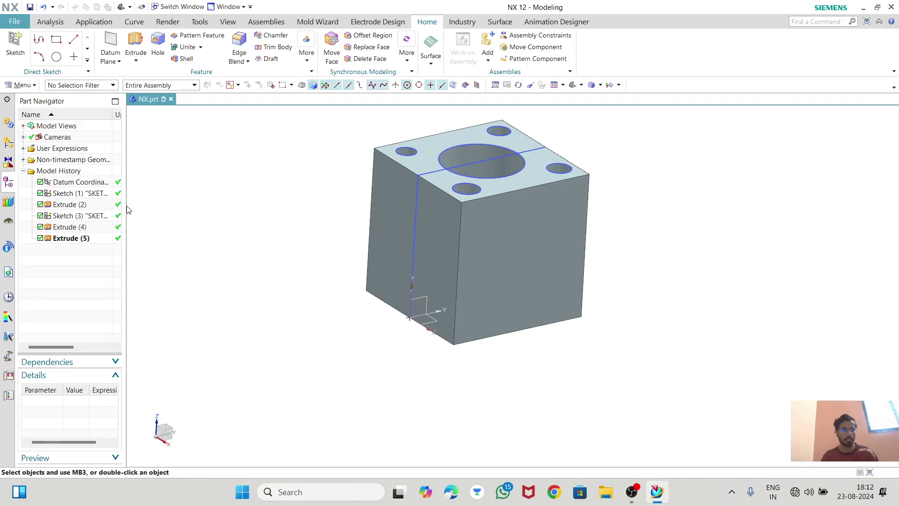
left_click_drag(124, 212, 133, 212)
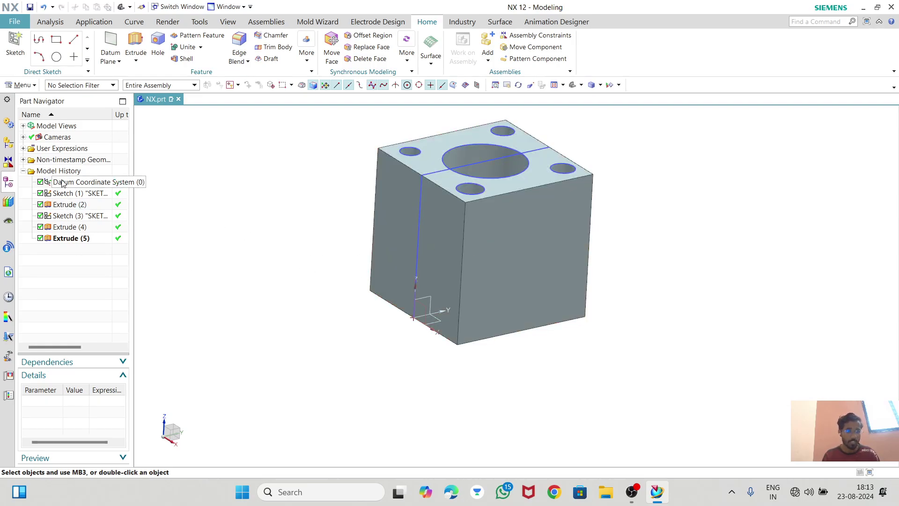
- Open the block's base sketch, Sketch (1), for editing and set the rectangle's horizontal dimension to 60 mm
double_click(68, 196)
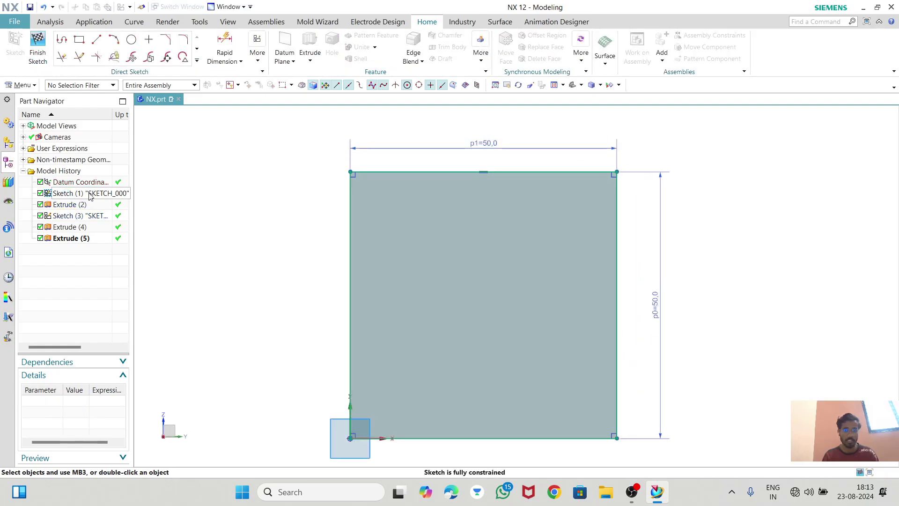
double_click(495, 143)
type("60")
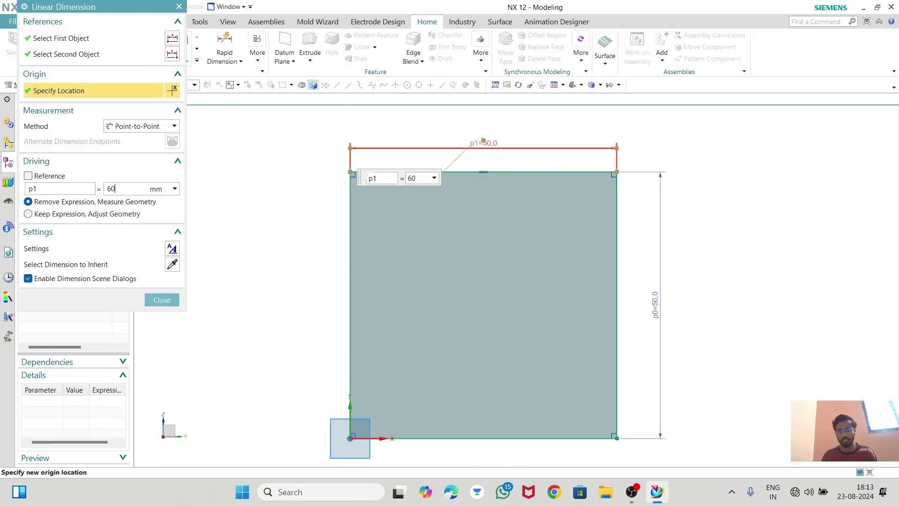
key("Return")
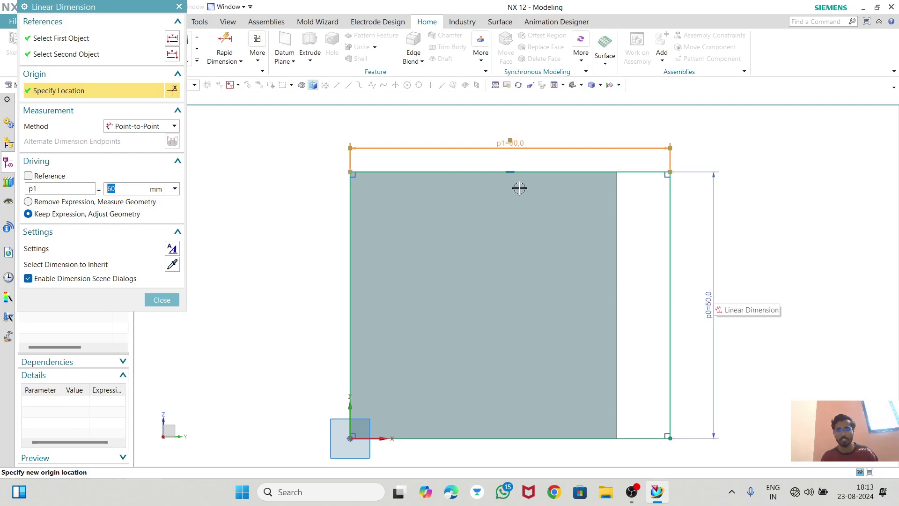
middle_click_drag(520, 187, 519, 202)
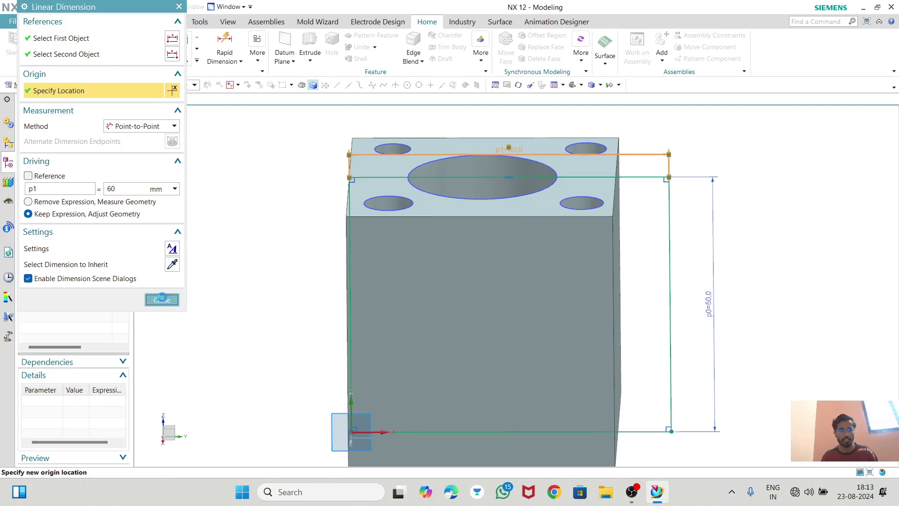
left_click(162, 300)
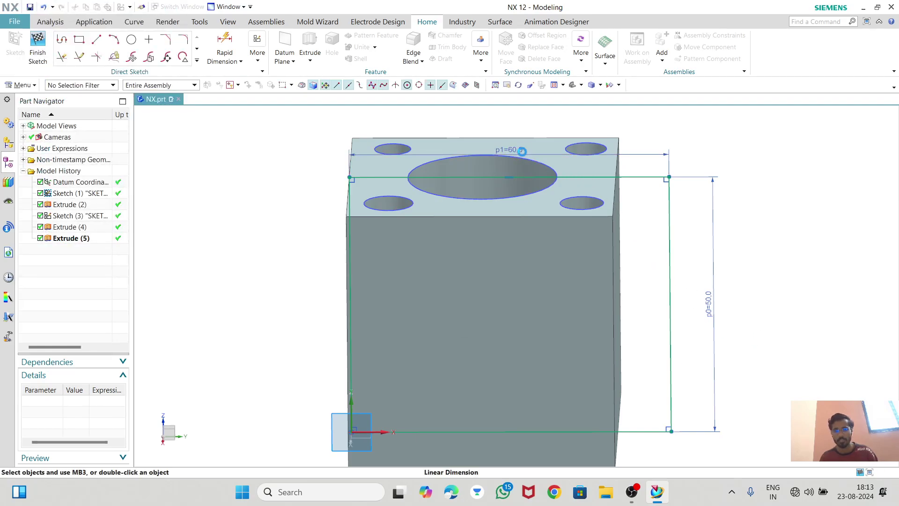
- Set the base rectangle's horizontal dimension to 50 mm
double_click(525, 154)
type("50")
key("Return")
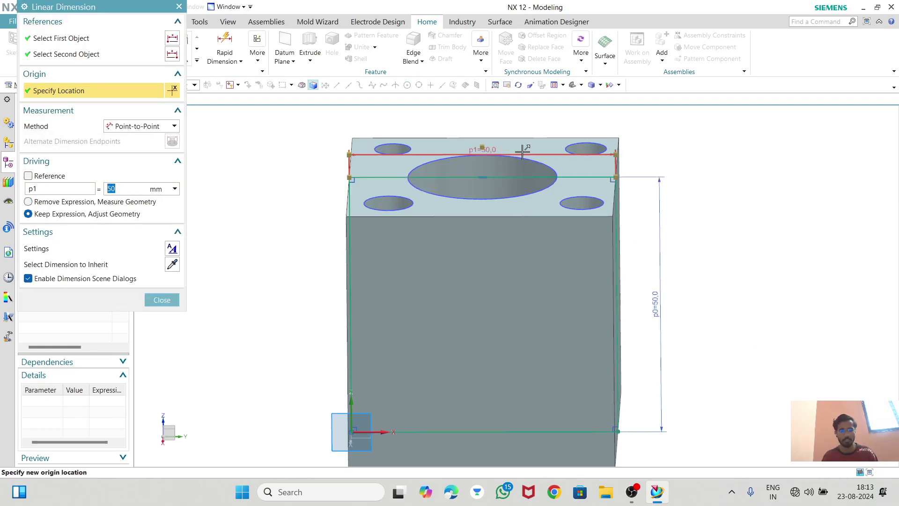
- Set the base rectangle's vertical dimension to 60 mm and finish the sketch
double_click(656, 305)
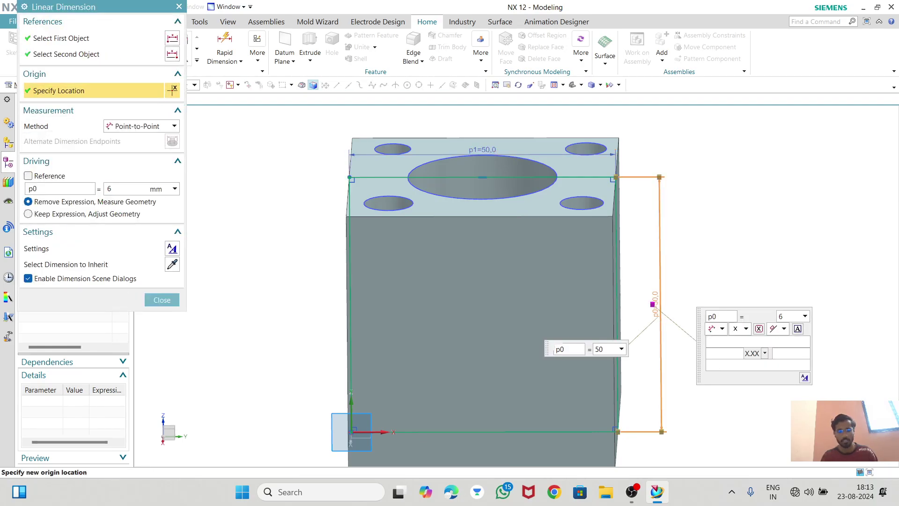
type("60")
key("Return")
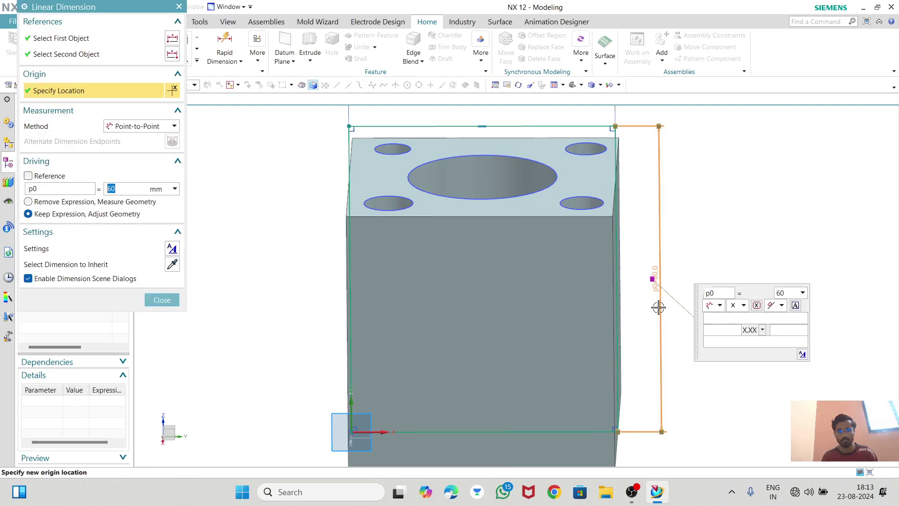
left_click(161, 300)
scroll(445, 318, "down", 2)
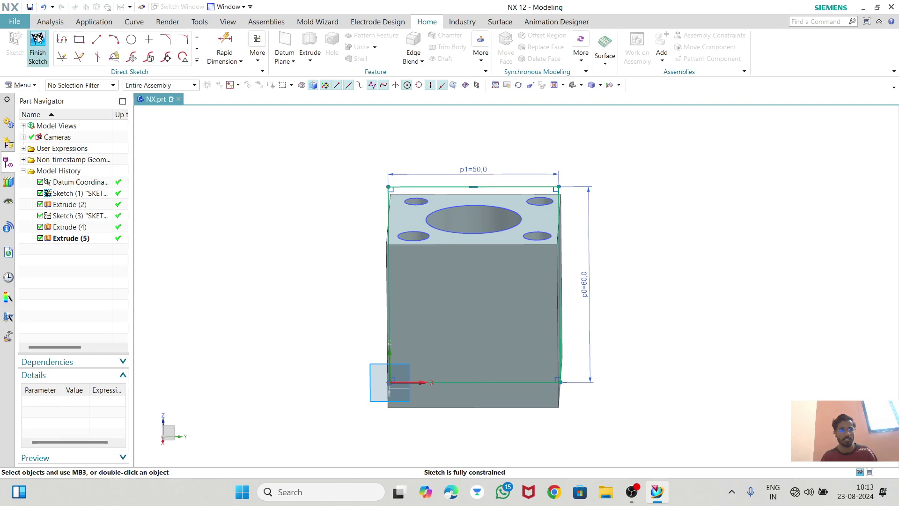
left_click(38, 40)
middle_click_drag(439, 235, 397, 232)
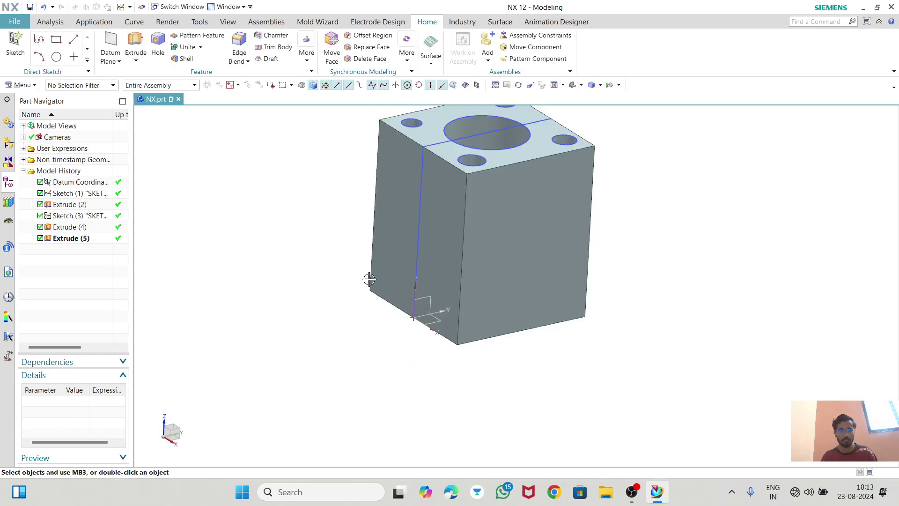
middle_click_drag(369, 279, 447, 181)
scroll(463, 162, "up", 2)
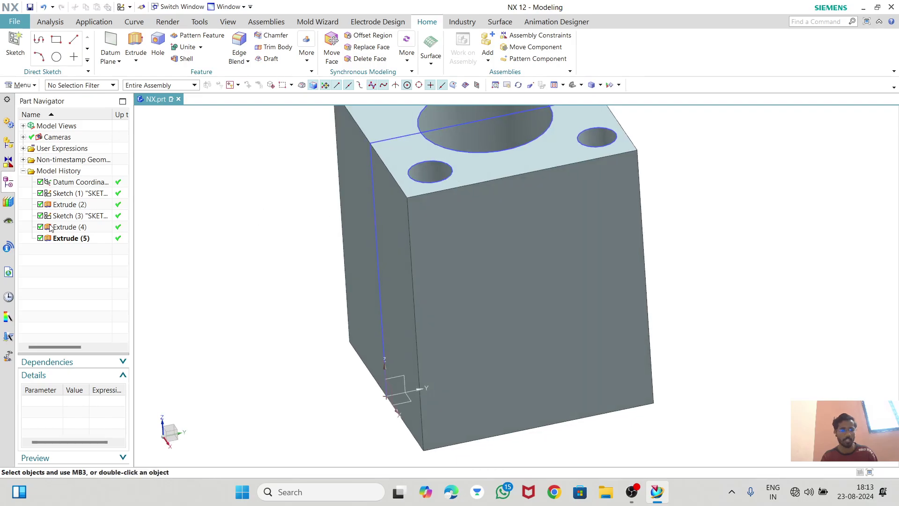
- Edit Extrude (4) and set the end distance of the four corner holes' cut to 60 mm
double_click(69, 227)
middle_click_drag(439, 265, 471, 263)
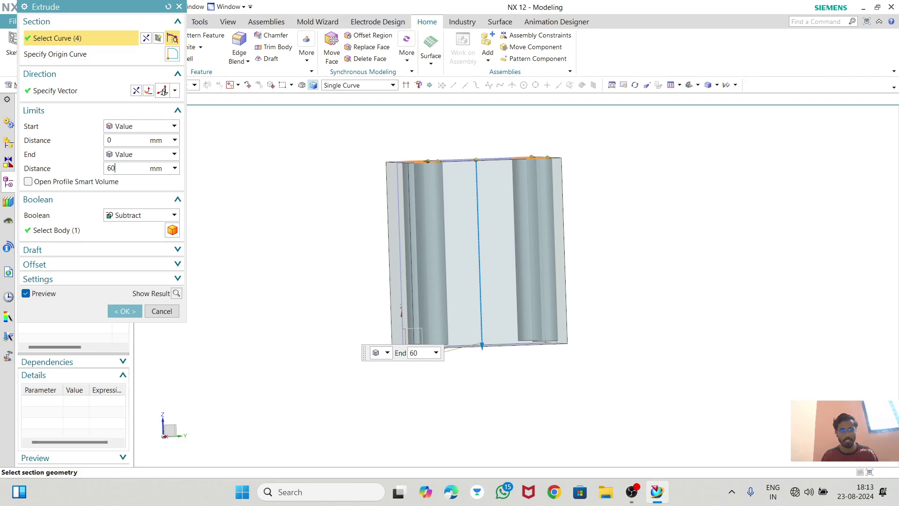
left_click(124, 311)
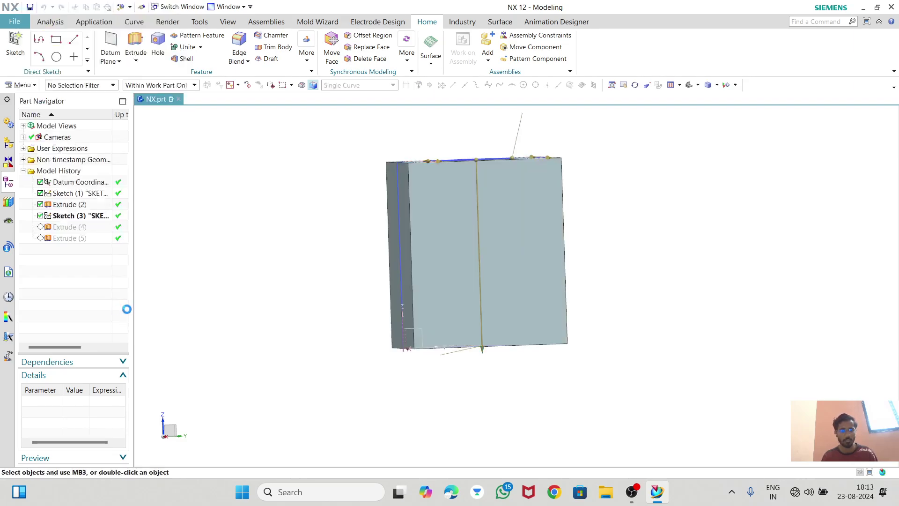
middle_click_drag(515, 304, 506, 339)
scroll(517, 202, "up", 2)
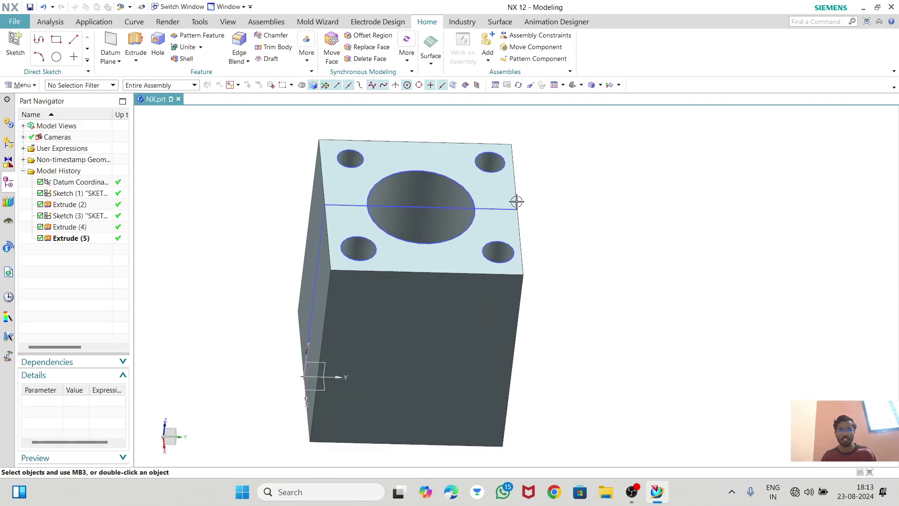
- Start an Edge Blend on one top edge of the block and set its radius to 3 mm
scroll(517, 202, "up", 1)
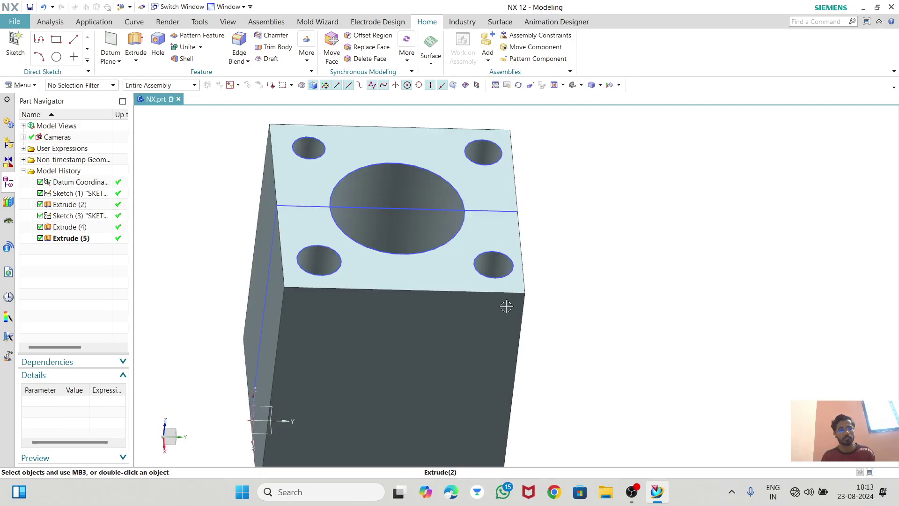
scroll(576, 232, "down", 1)
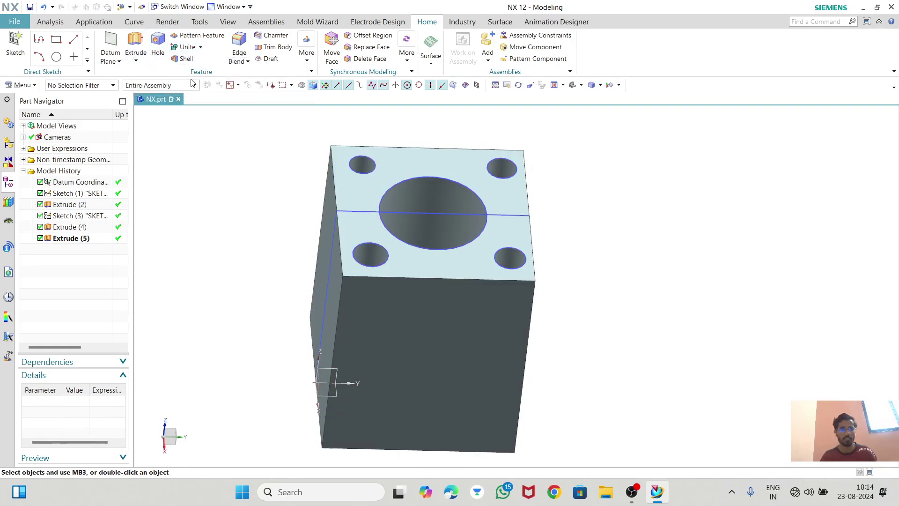
middle_click_drag(483, 346, 319, 111)
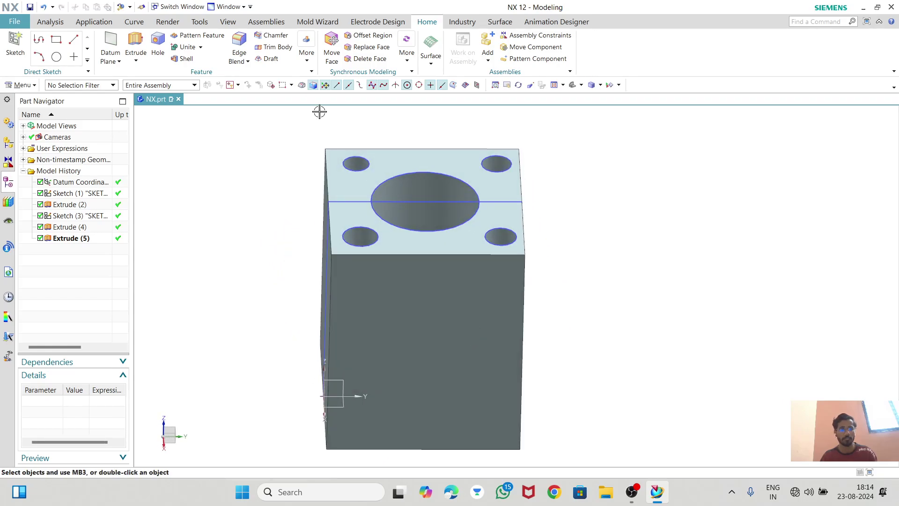
left_click(240, 47)
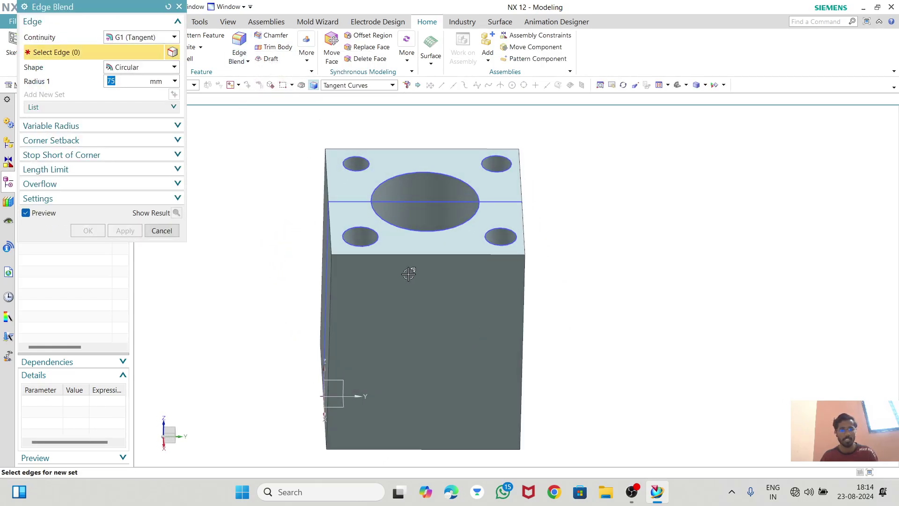
left_click(426, 253)
scroll(425, 253, "down", 2)
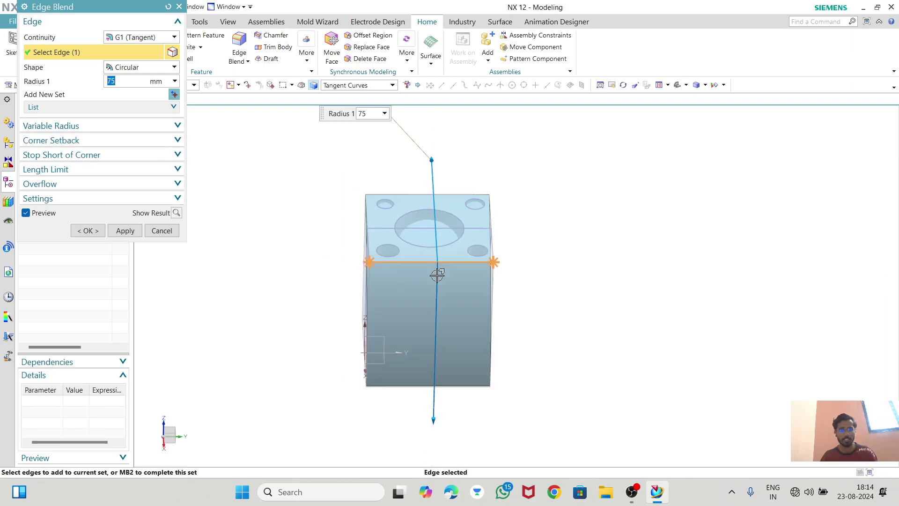
middle_click_drag(437, 275, 513, 170)
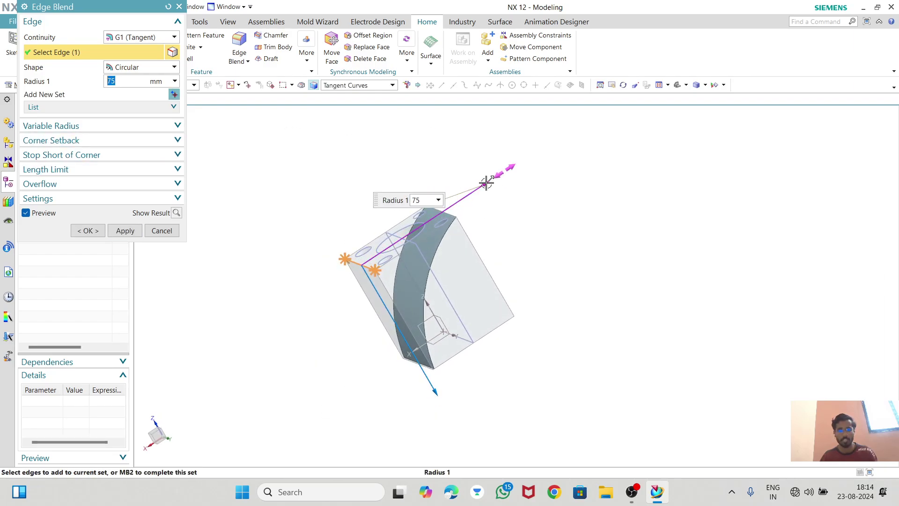
left_click_drag(487, 183, 369, 256)
scroll(359, 271, "up", 5)
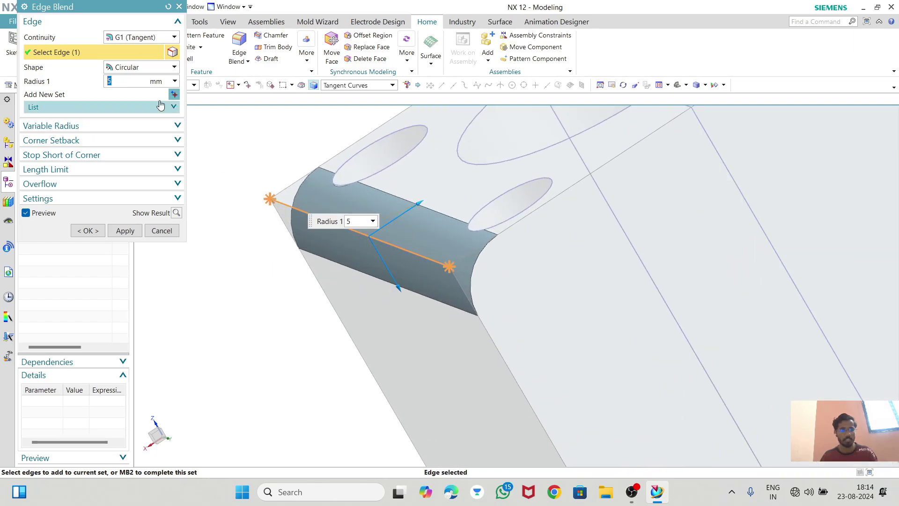
type("3")
key("Return")
- Add the other three edges of the block's top face to the blend and apply it
middle_click_drag(606, 271, 604, 252)
left_click(623, 236)
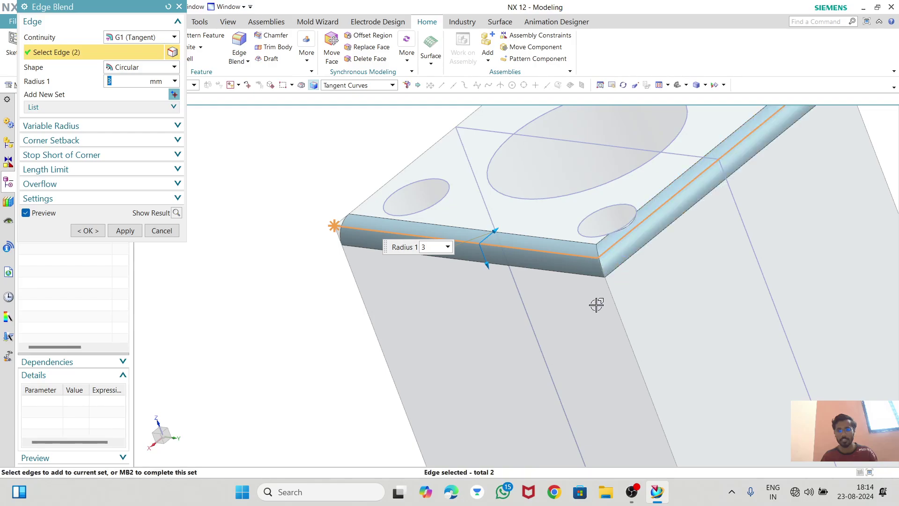
middle_click_drag(596, 303, 576, 337)
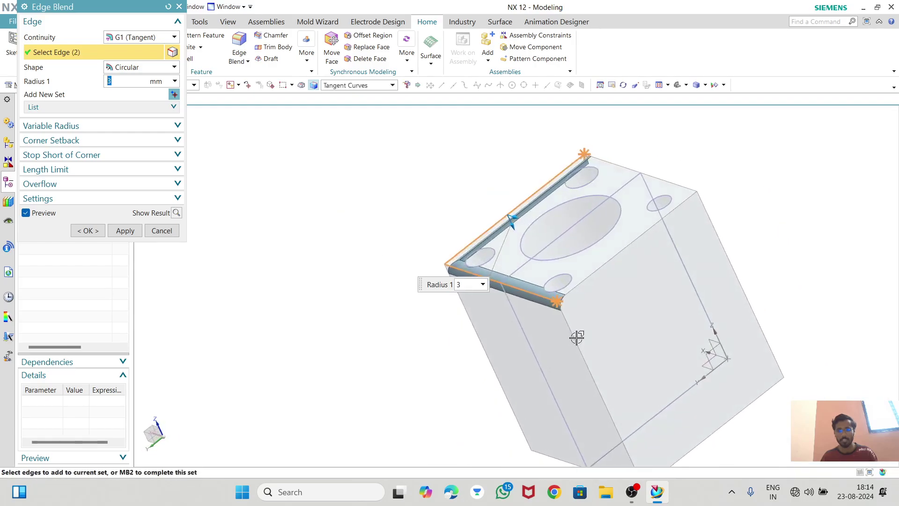
left_click(590, 271)
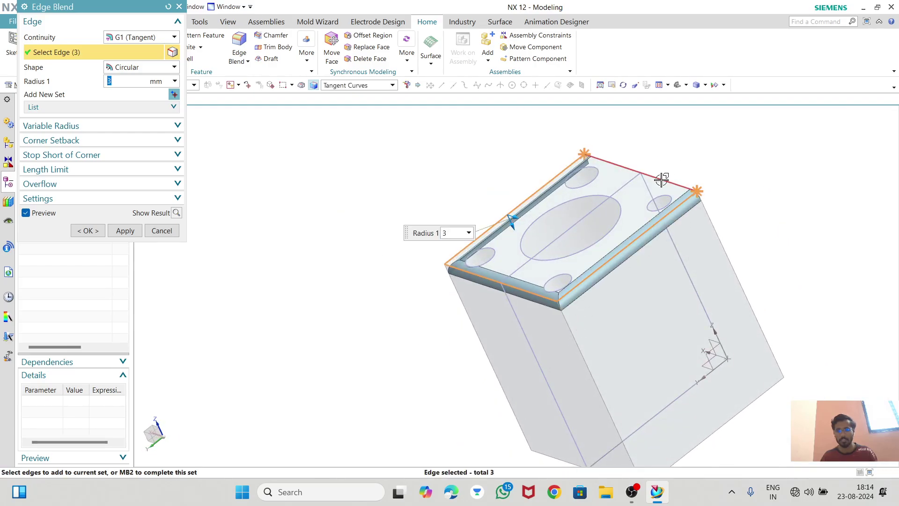
left_click(662, 180)
middle_click_drag(566, 185, 577, 285)
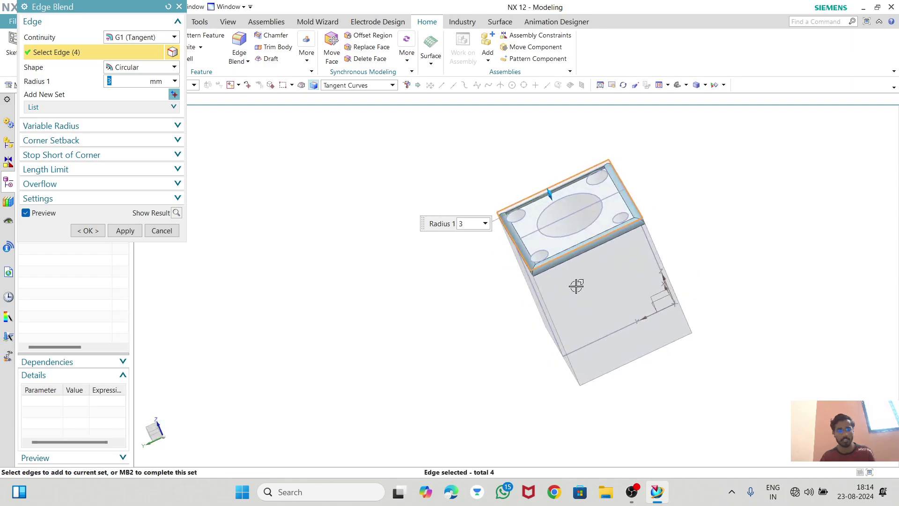
left_click(125, 230)
middle_click_drag(632, 253, 670, 238)
scroll(609, 239, "up", 3)
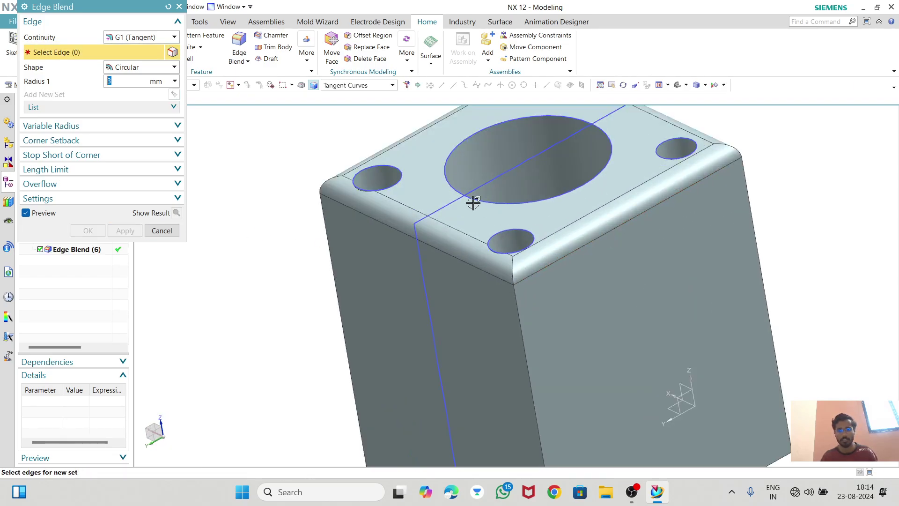
scroll(473, 202, "down", 2)
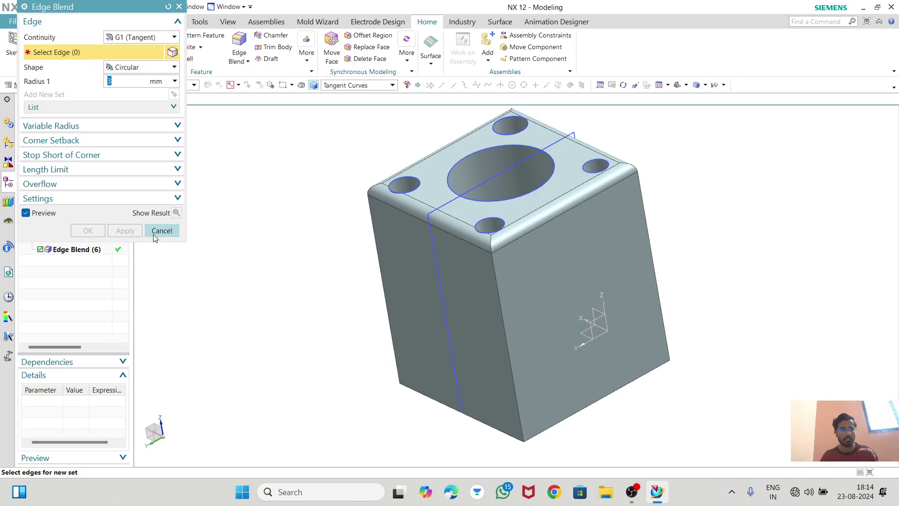
- Blend one vertical corner edge of the block with a 5 mm radius and close Edge Blend
middle_click_drag(531, 224, 554, 277)
left_click(594, 289)
type("5")
key("Return")
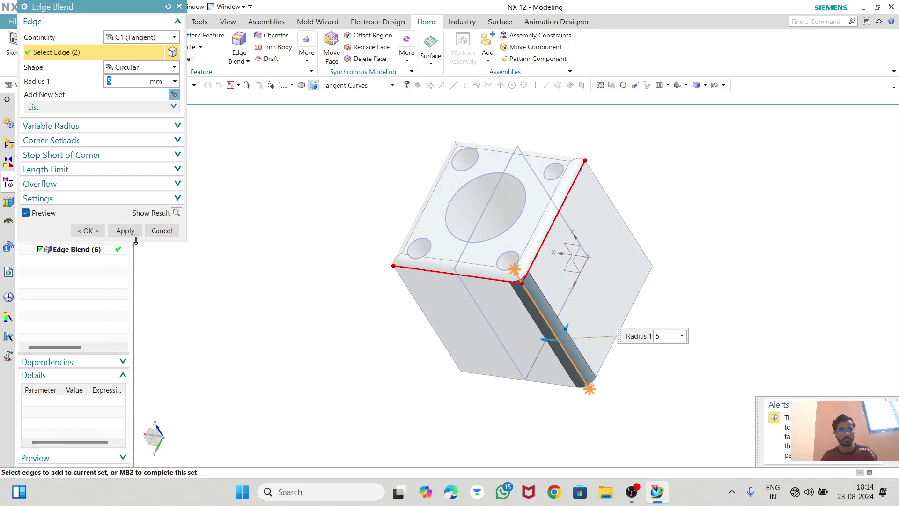
left_click(124, 231)
mouse_move(419, 276)
middle_mouse_down()
mouse_move(395, 239)
mouse_move(390, 267)
mouse_move(408, 267)
middle_mouse_up()
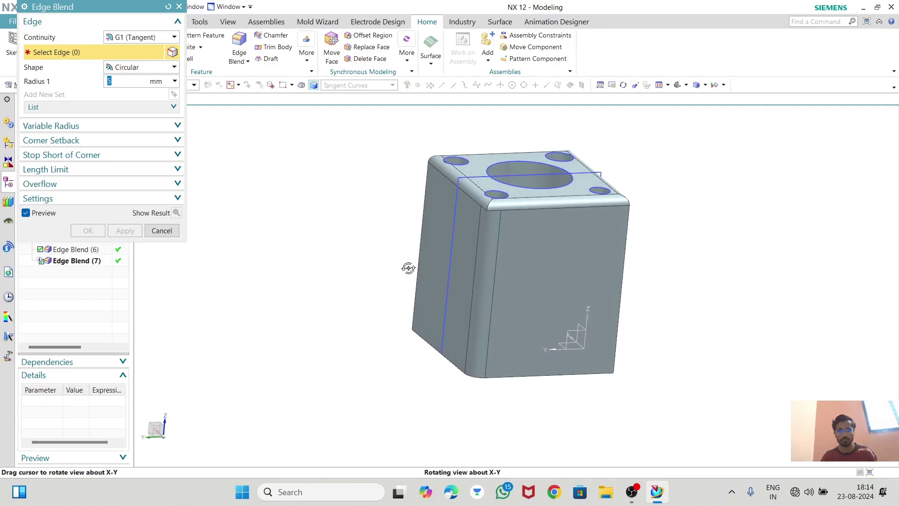
left_click(162, 231)
middle_click_drag(506, 234, 381, 293)
- Delete the edge blend on the block's vertical corner
left_click(89, 260)
right_click(88, 260)
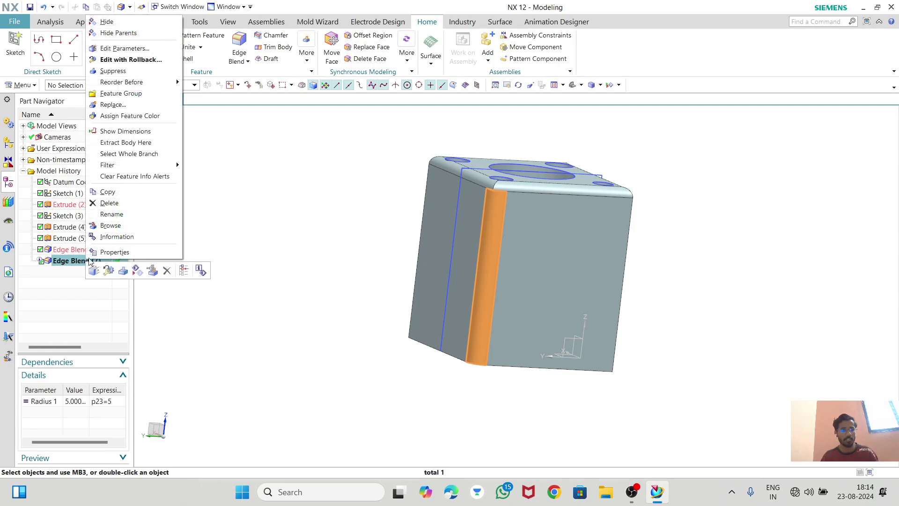
left_click(111, 206)
- Start a Chamfer and select the four edges of the block's bottom face
scroll(554, 206, "up", 3)
middle_click_drag(554, 207, 512, 237)
scroll(512, 237, "up", 2)
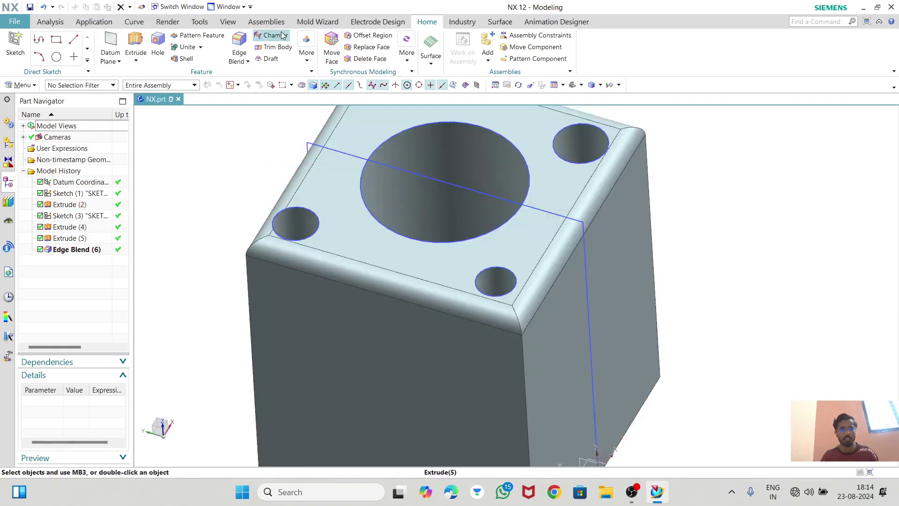
left_click(271, 35)
scroll(502, 276, "down", 3)
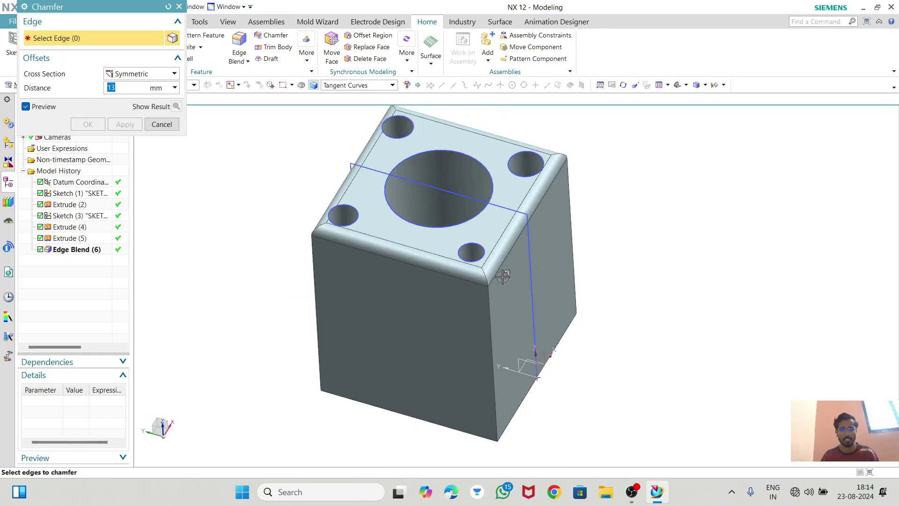
middle_click_drag(503, 276, 437, 156)
scroll(438, 156, "up", 4)
left_click(441, 205)
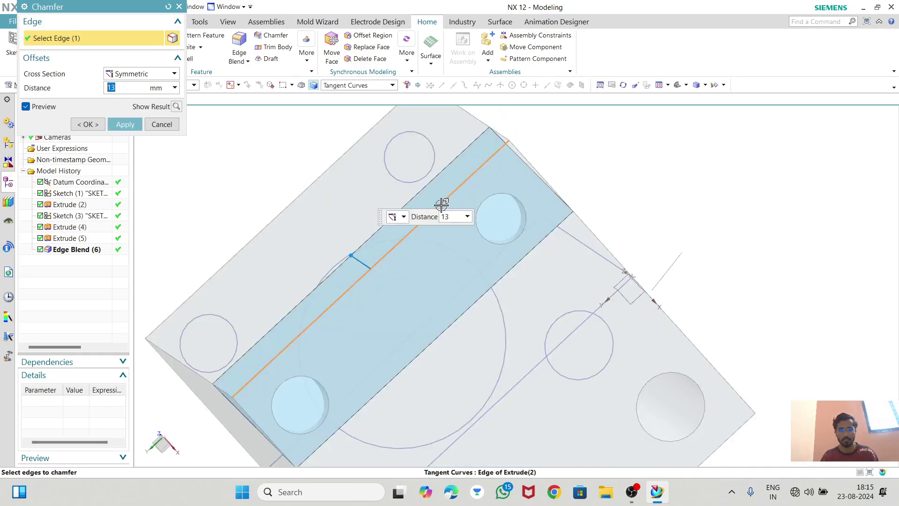
scroll(481, 231, "down", 2)
middle_click_drag(482, 231, 427, 293)
left_click(355, 291)
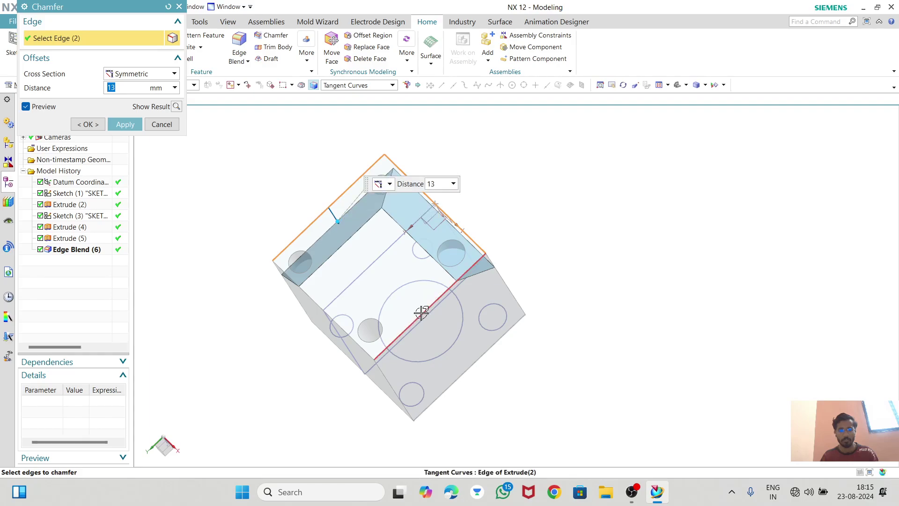
left_click(421, 313)
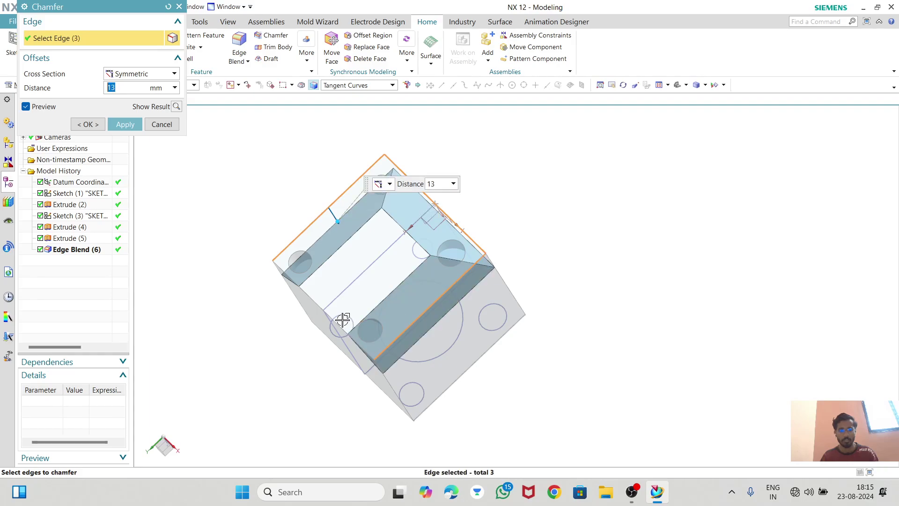
- Set a symmetric chamfer distance of 5 mm on the bottom edges, apply it and close Chamfer
left_click(139, 75)
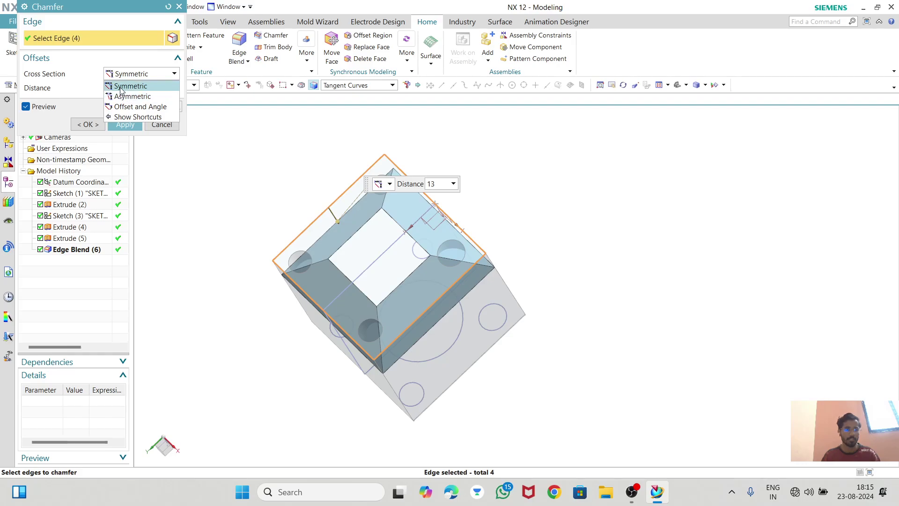
left_click(124, 87)
type("5")
key("Return")
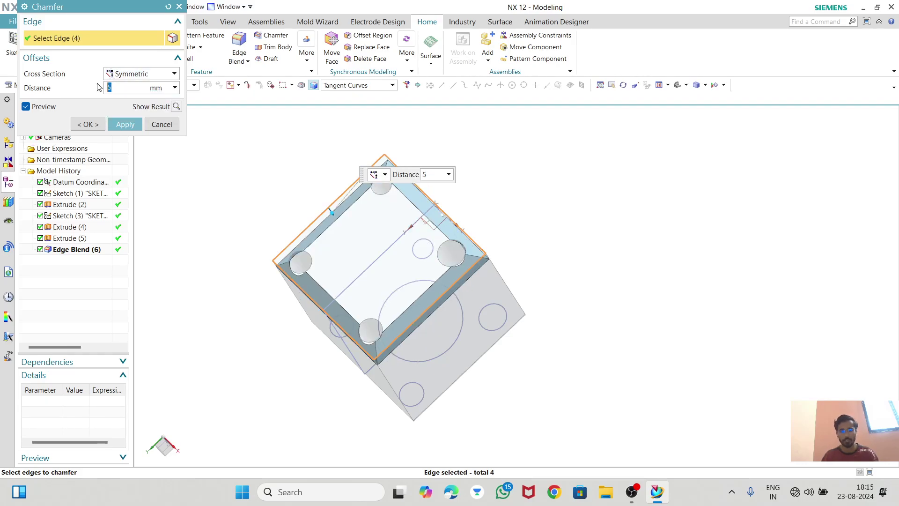
left_click(123, 125)
middle_click_drag(452, 234, 454, 300)
left_click(161, 123)
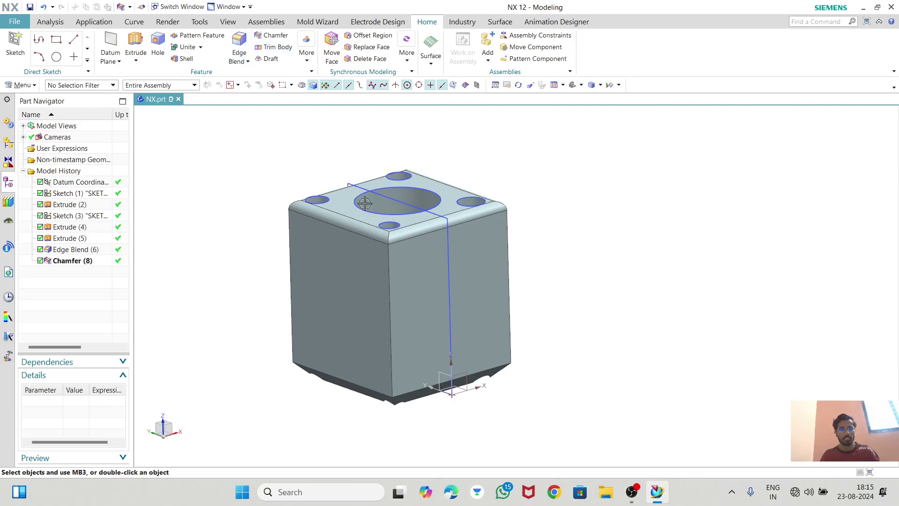
- Delete the chamfer on the bottom edges and the edge blend on the top edges
middle_click_drag(364, 203, 388, 221)
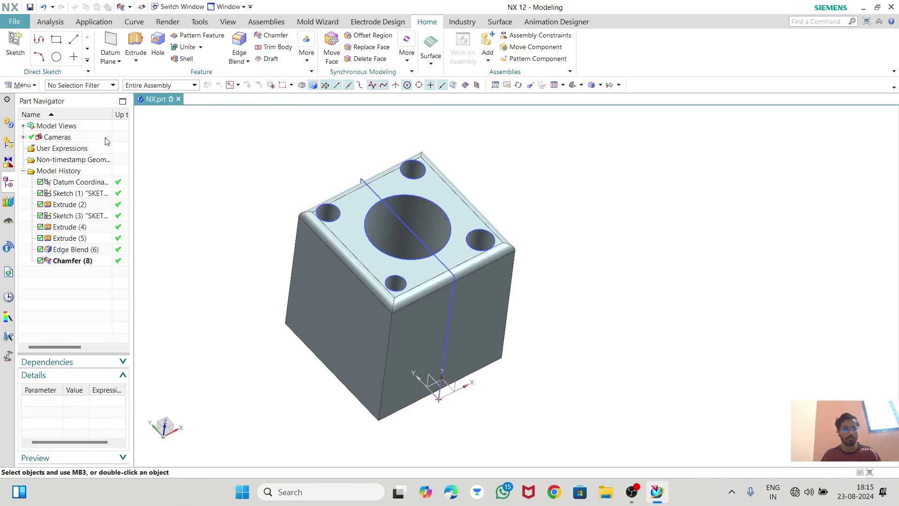
middle_click_drag(452, 258, 412, 248)
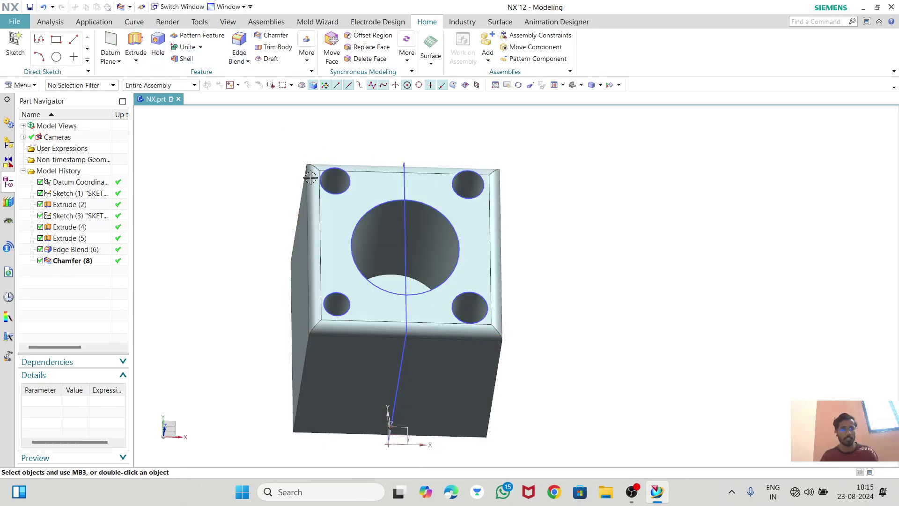
scroll(416, 222, "down", 1)
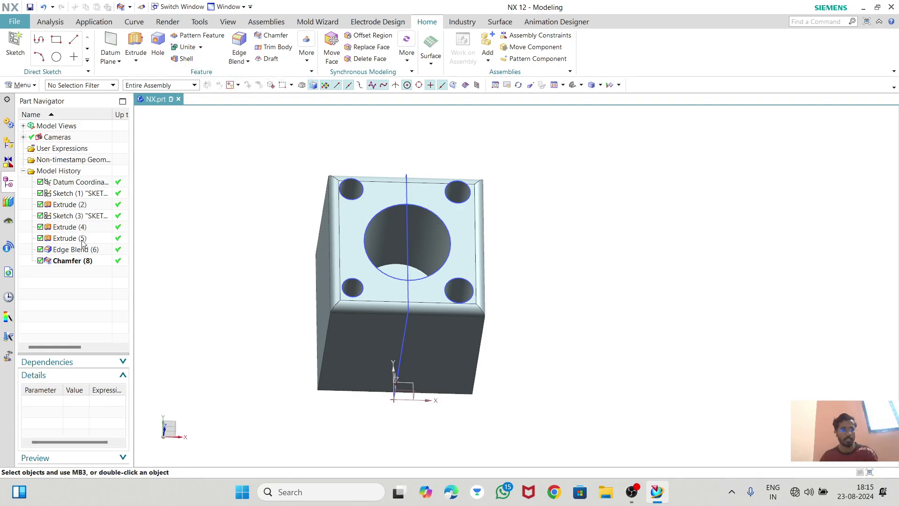
right_click(67, 265)
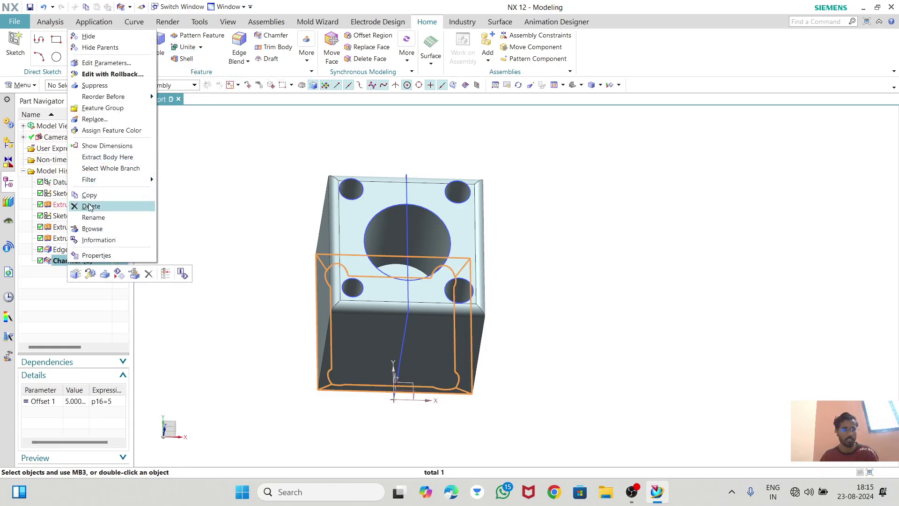
left_click(91, 206)
right_click(90, 250)
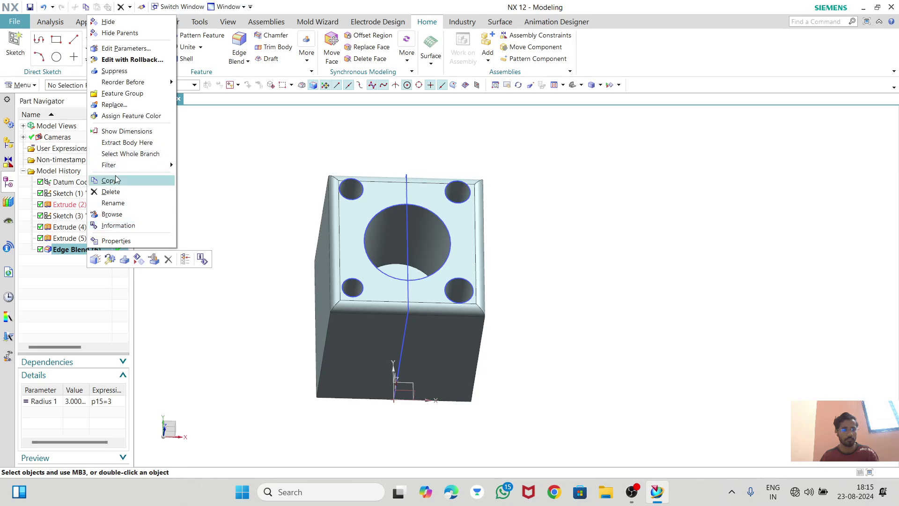
left_click(110, 192)
- Delete the large centre hole, the four corner holes and their sketch, leaving only the plain block
right_click(85, 238)
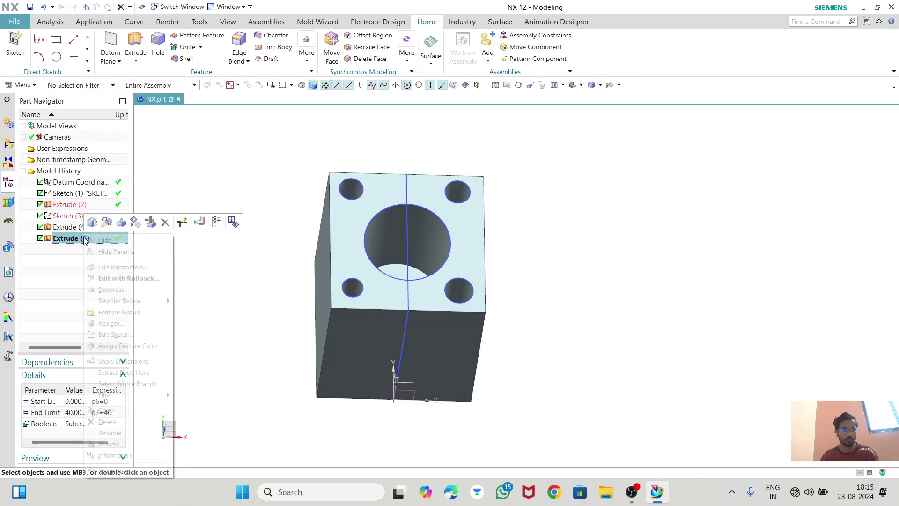
left_click(107, 422)
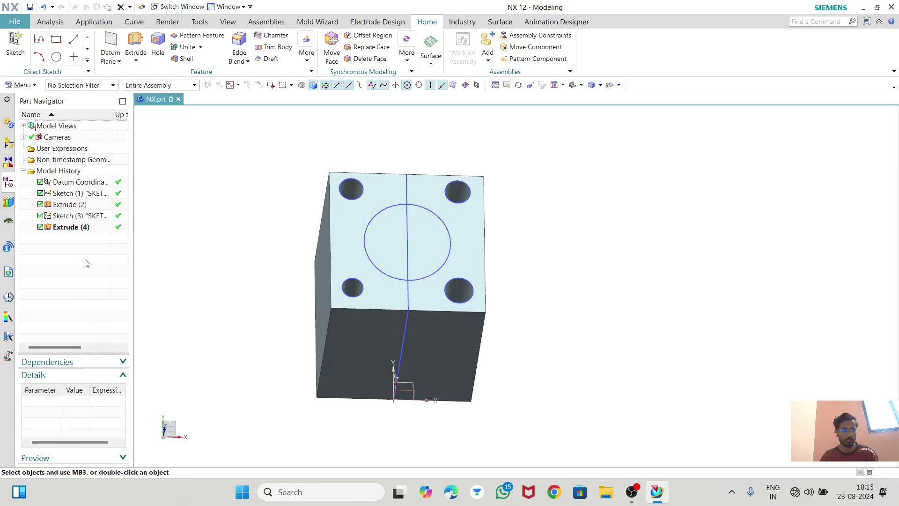
right_click(76, 228)
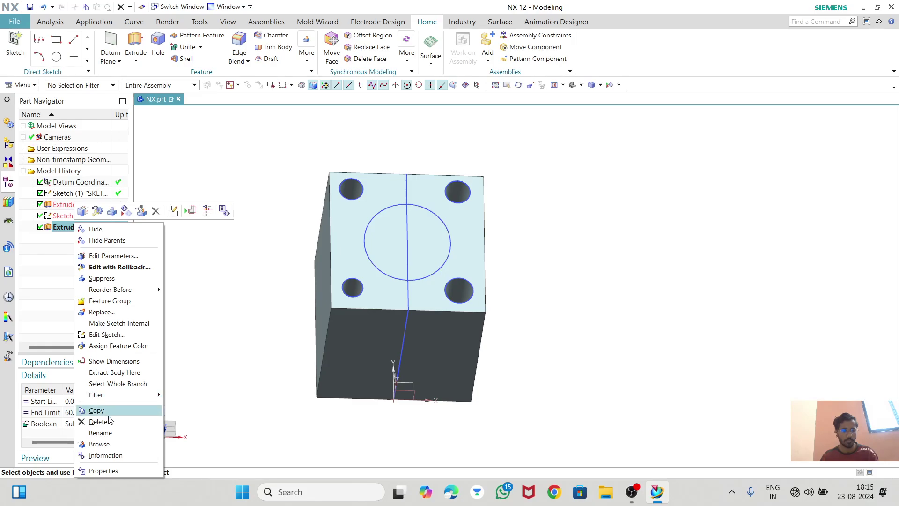
left_click(99, 412)
right_click(76, 217)
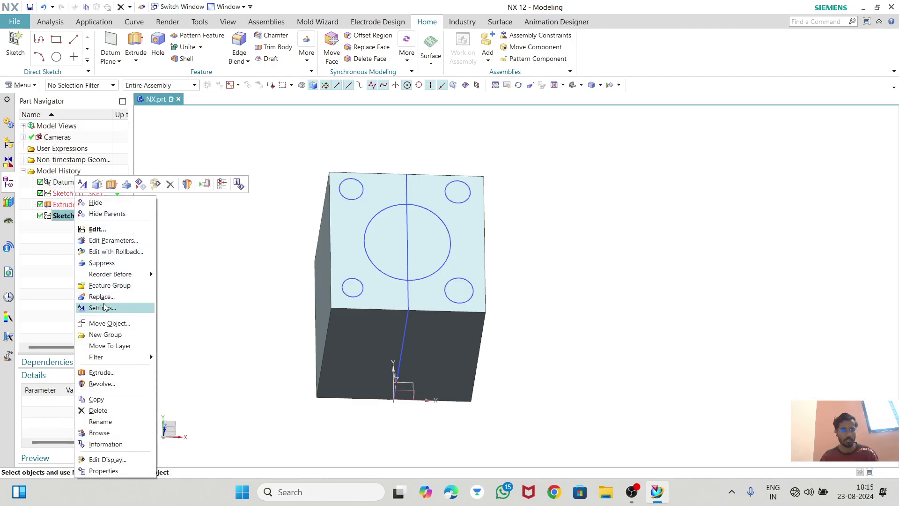
left_click(99, 413)
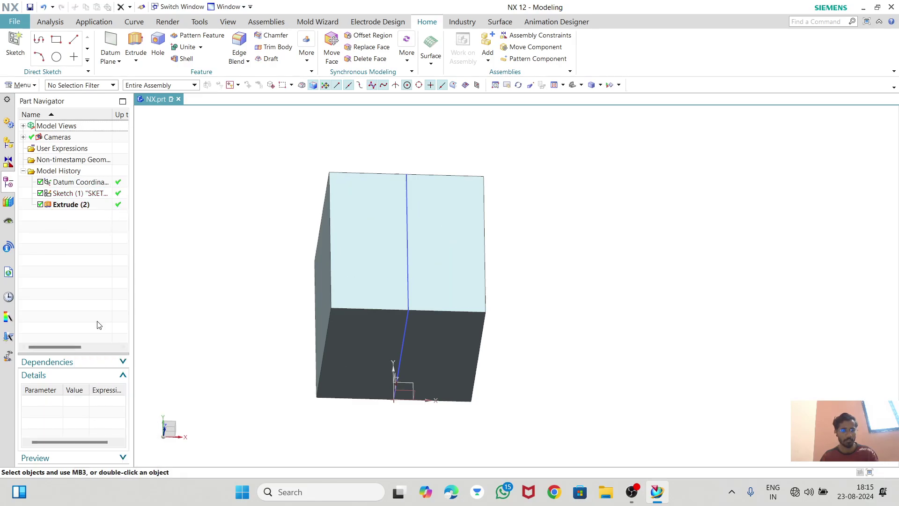
left_click(80, 206)
key("Escape")
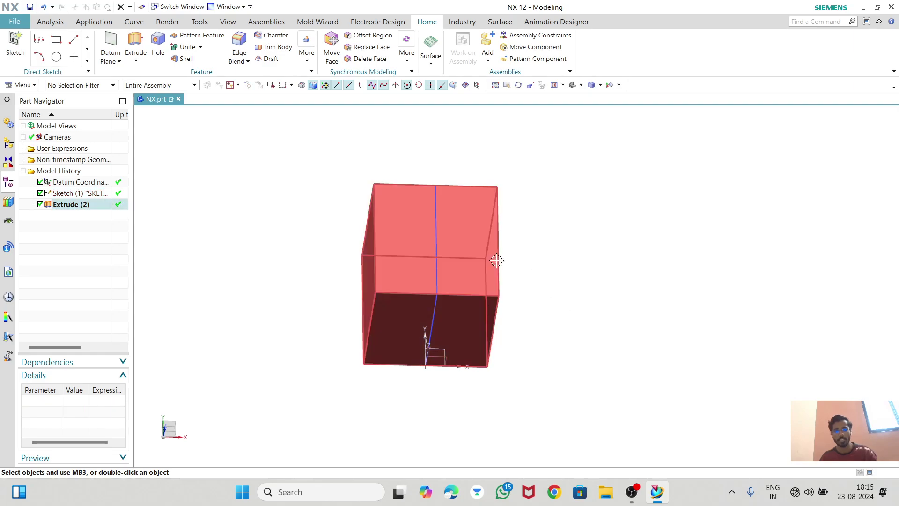
- Start a Shell on the block and pick its top face as the face to remove
middle_click_drag(498, 259, 502, 149)
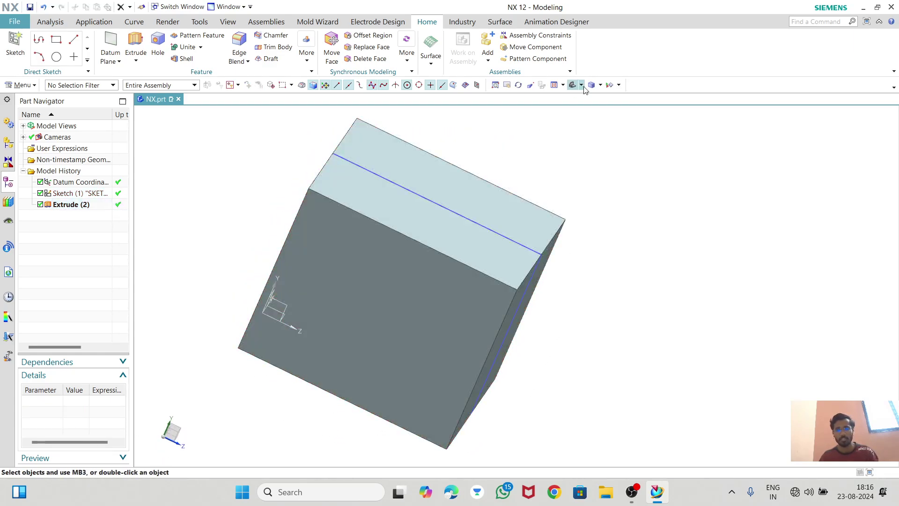
key("Home")
scroll(395, 289, "up", 1)
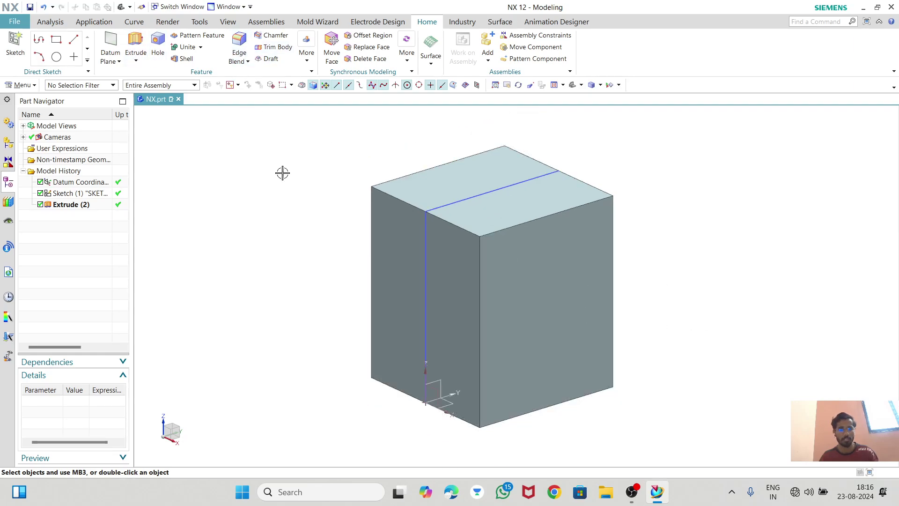
scroll(283, 174, "up", 1)
scroll(498, 154, "down", 1)
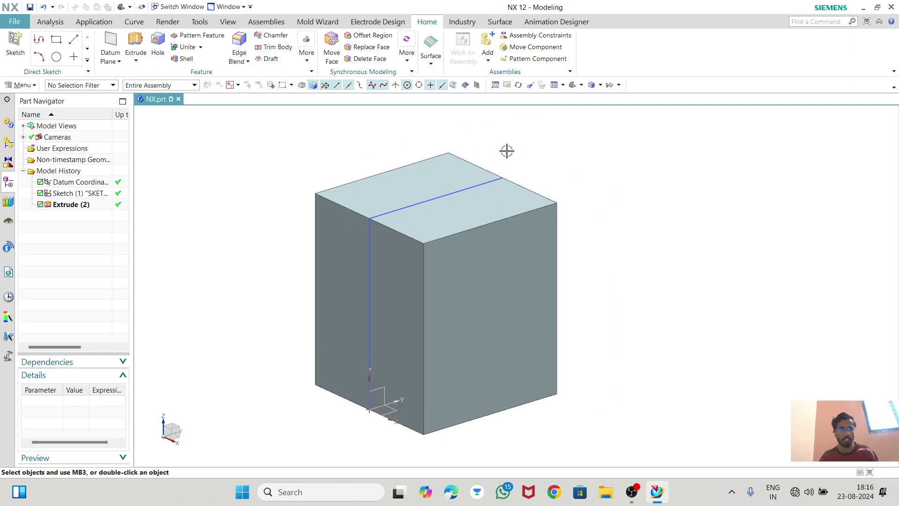
left_click(173, 60)
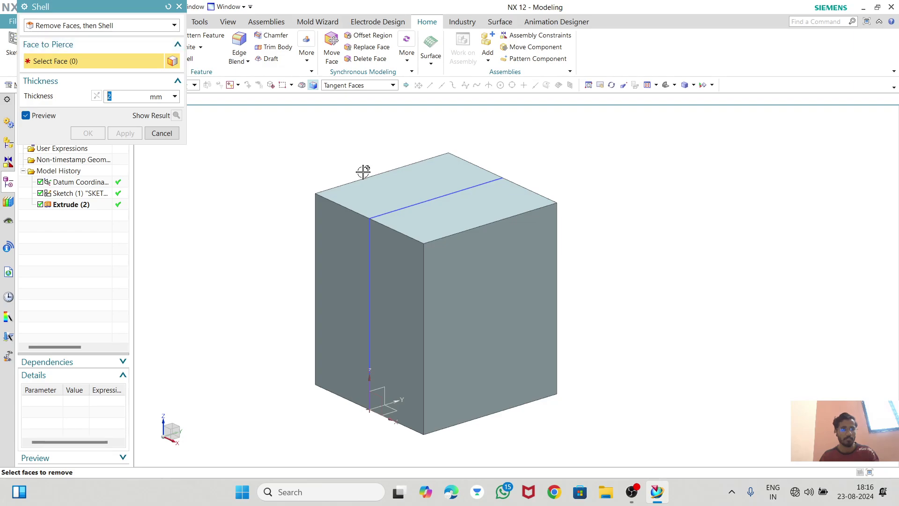
left_click(452, 197)
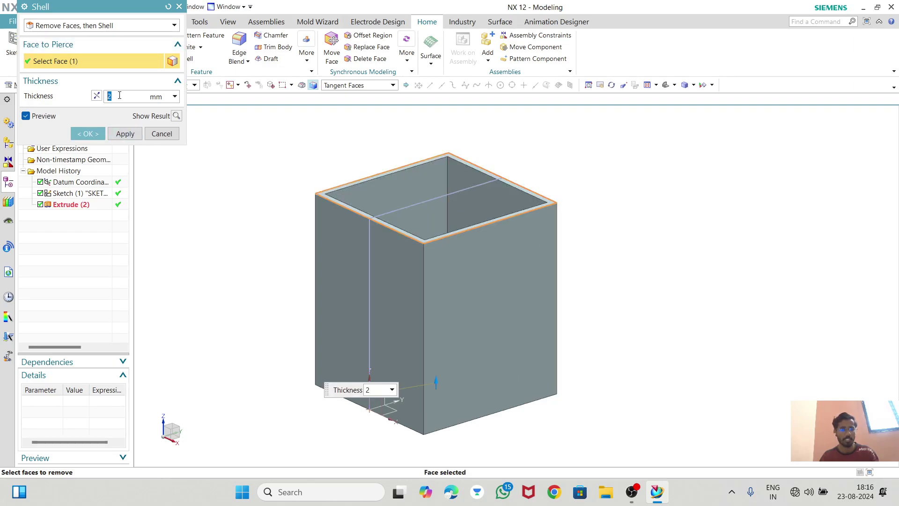
- Try shell thicknesses of 5 mm and 1 mm, and create the shell with a 2 mm thickness
scroll(335, 166, "down", 3)
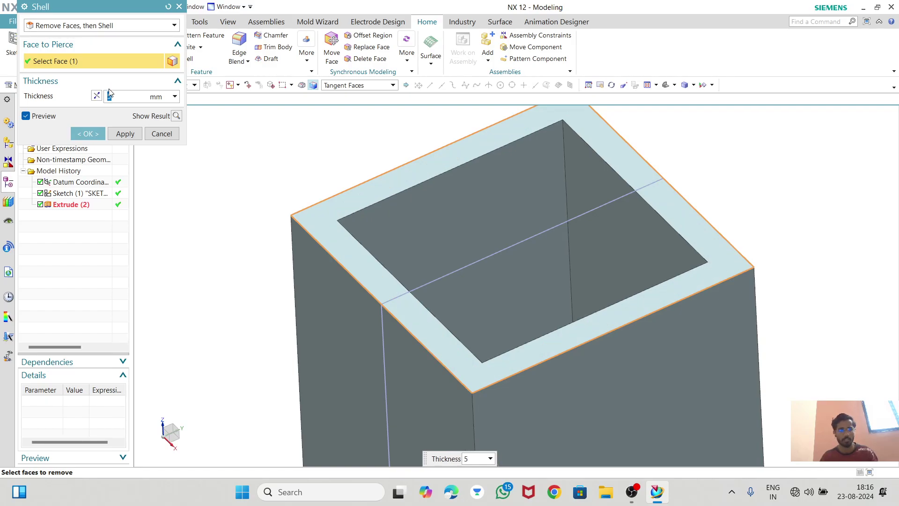
type("1")
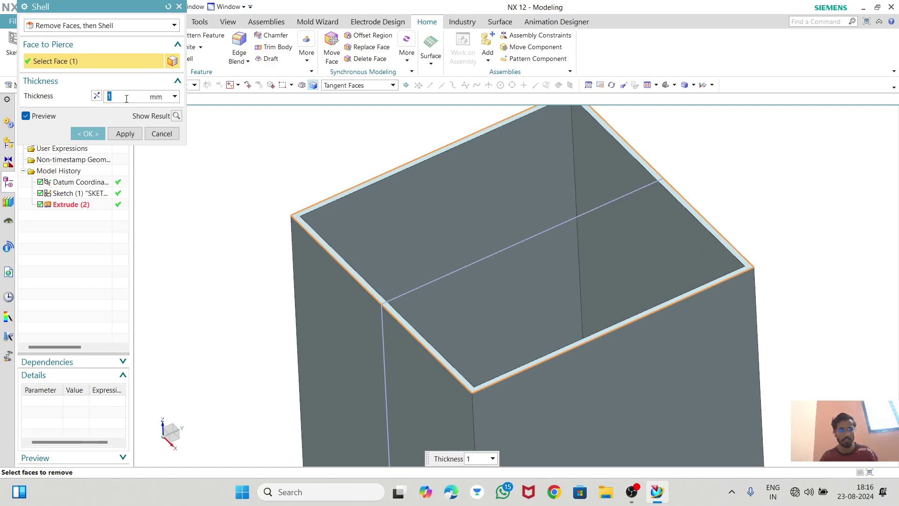
middle_click_drag(375, 208, 397, 267)
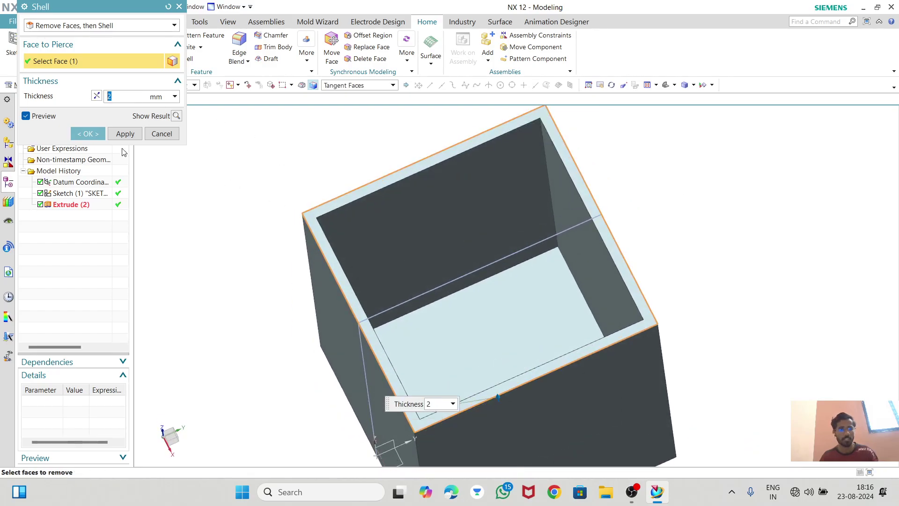
left_click(88, 133)
- Create a sketch on the shelled block's outer side face that carries the vertical centre line
middle_click_drag(501, 281, 464, 266)
scroll(471, 274, "up", 2)
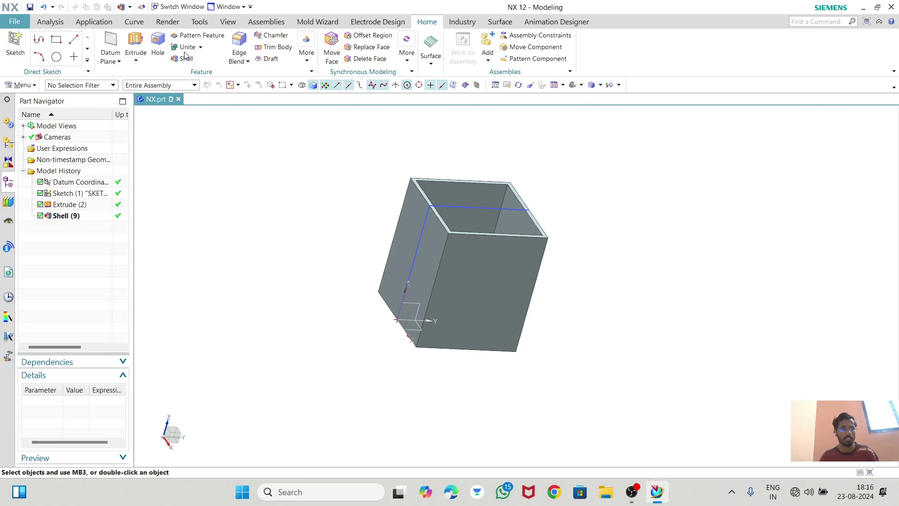
left_click(21, 51)
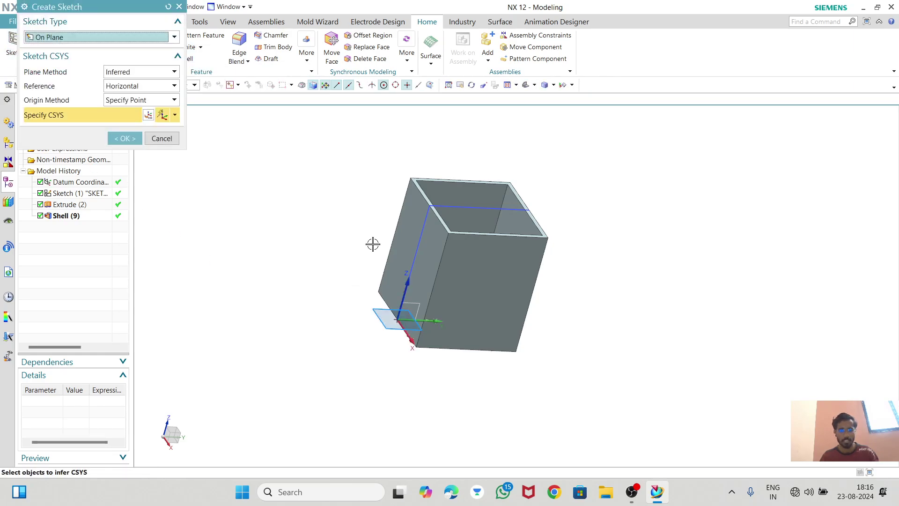
left_click(405, 262)
left_click(119, 141)
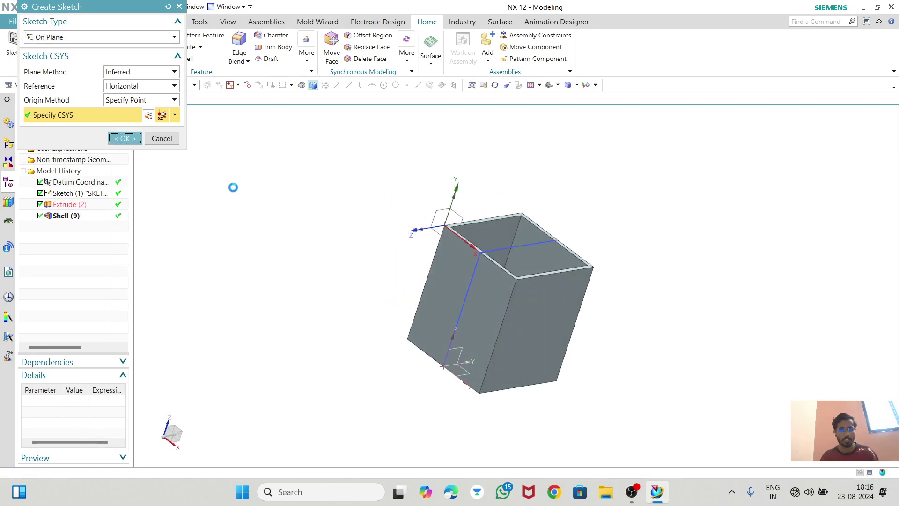
scroll(277, 154, "down", 2)
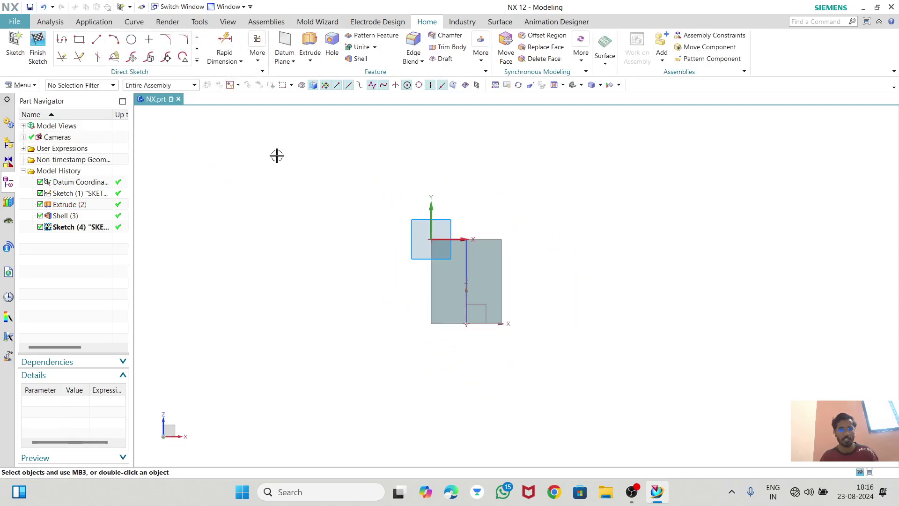
scroll(492, 303, "up", 3)
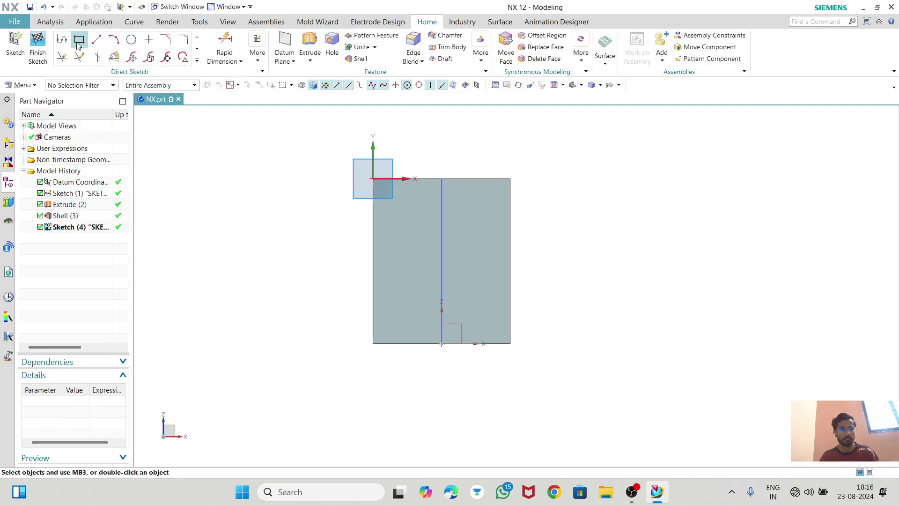
- Sketch a circle centred on the side face's vertical centre line at mid-height and close the Circle tool
left_click(131, 40)
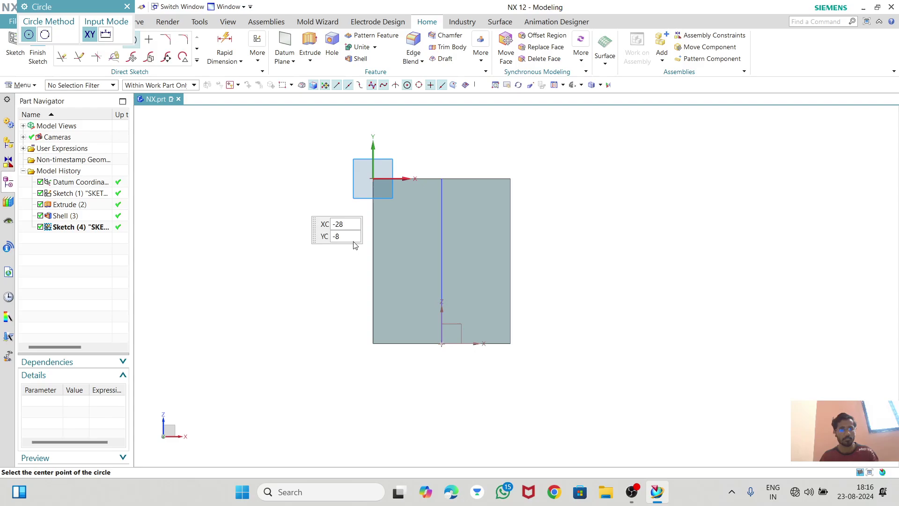
left_click(440, 260)
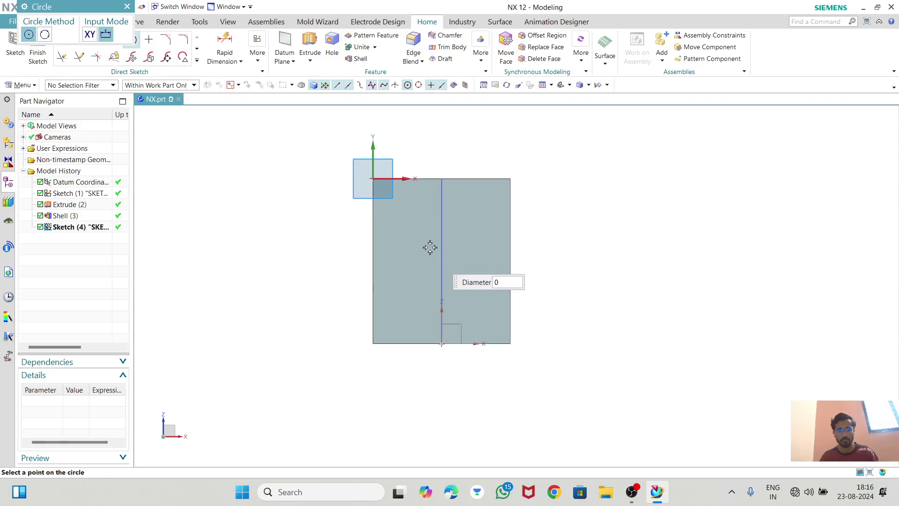
left_click(413, 216)
left_click(127, 6)
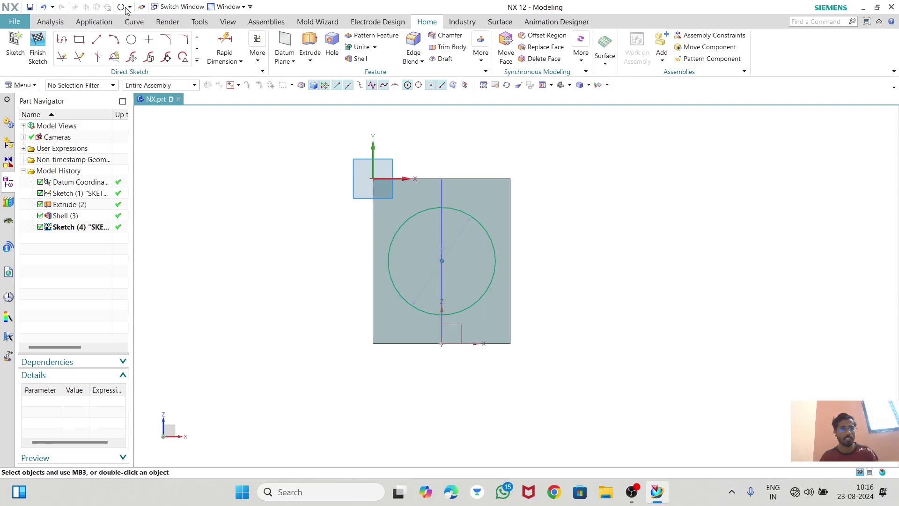
- Finish the circle sketch and set up an extrusion of the circle outward from the box, with a start distance of 0 mm
left_click(37, 56)
scroll(386, 236, "up", 3)
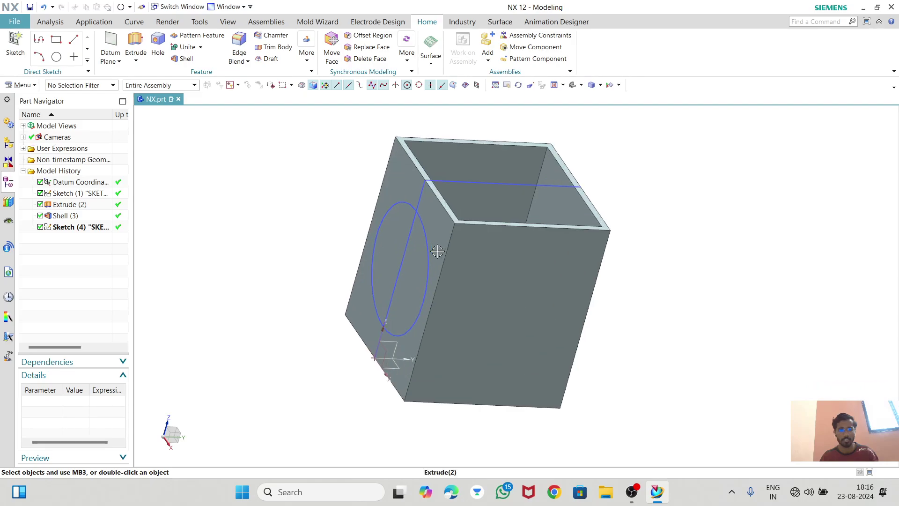
left_click(136, 45)
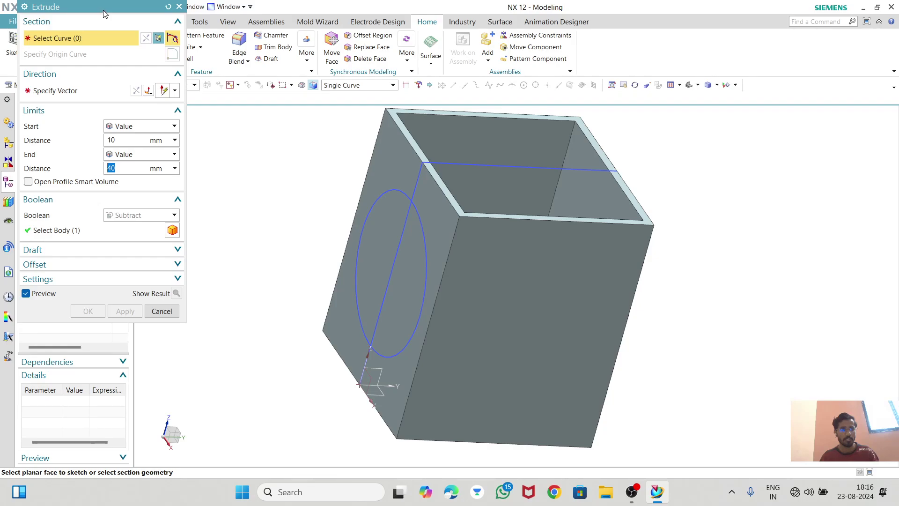
left_click_drag(104, 10, 220, 19)
left_click(75, 232)
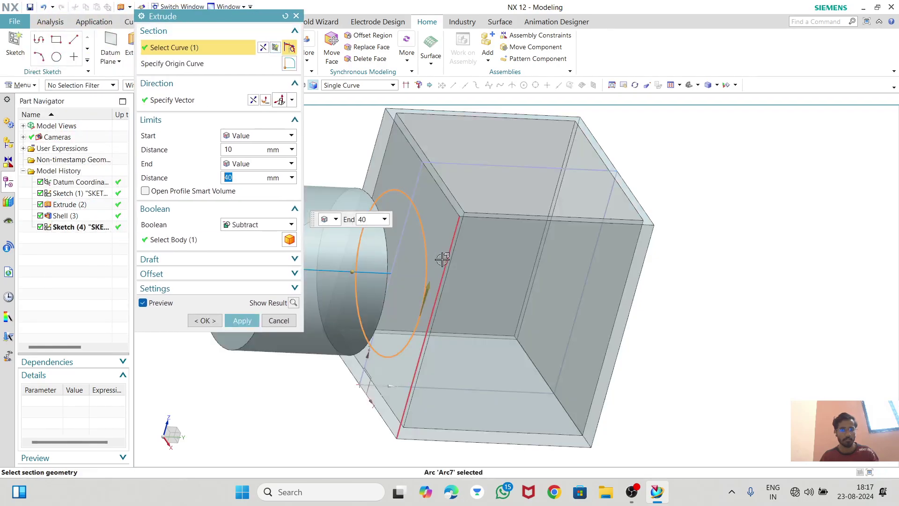
scroll(444, 259, "down", 2)
middle_click_drag(532, 269, 506, 261)
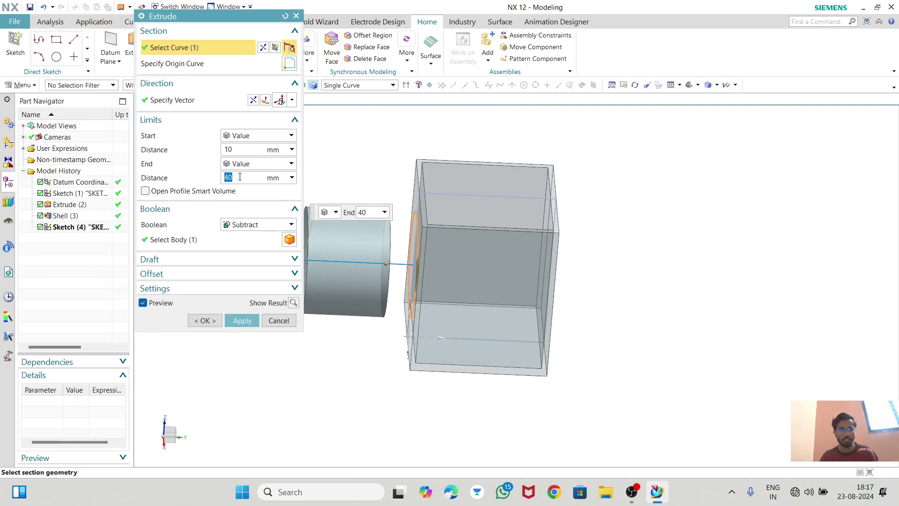
left_click(218, 151)
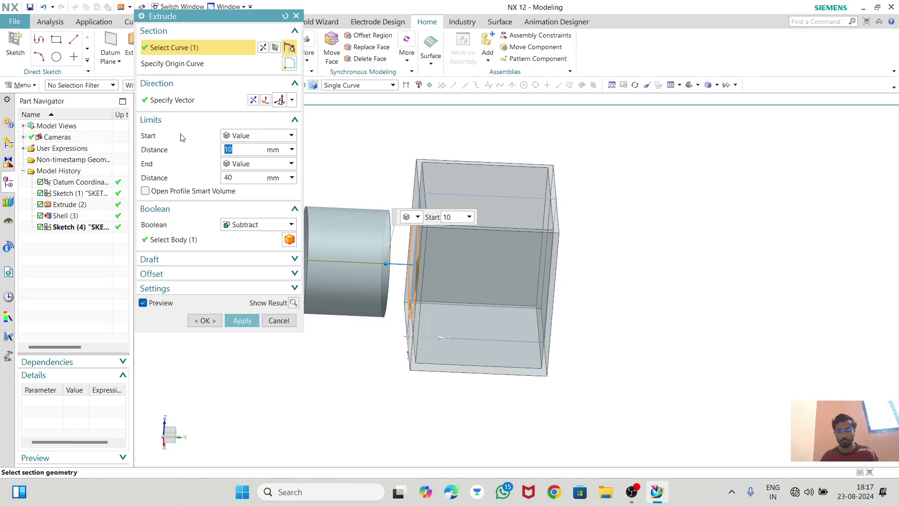
type("0")
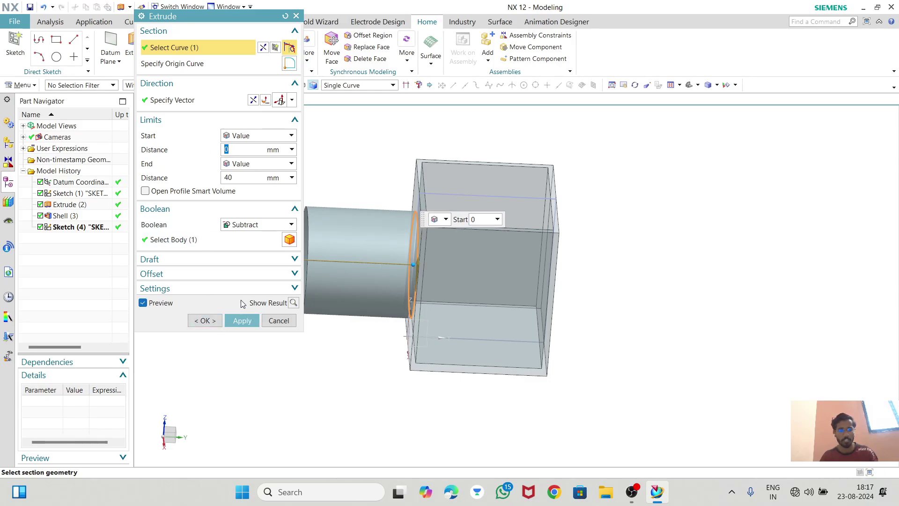
- Try the Unite Boolean option, and create the 0 to 40 mm cylinder as a separate body with Boolean set to None
left_click(255, 225)
left_click(244, 236)
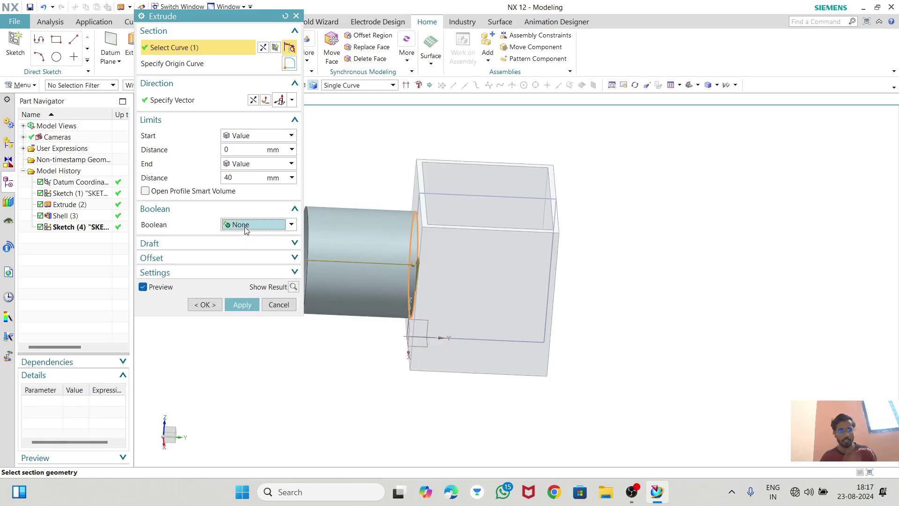
left_click(246, 226)
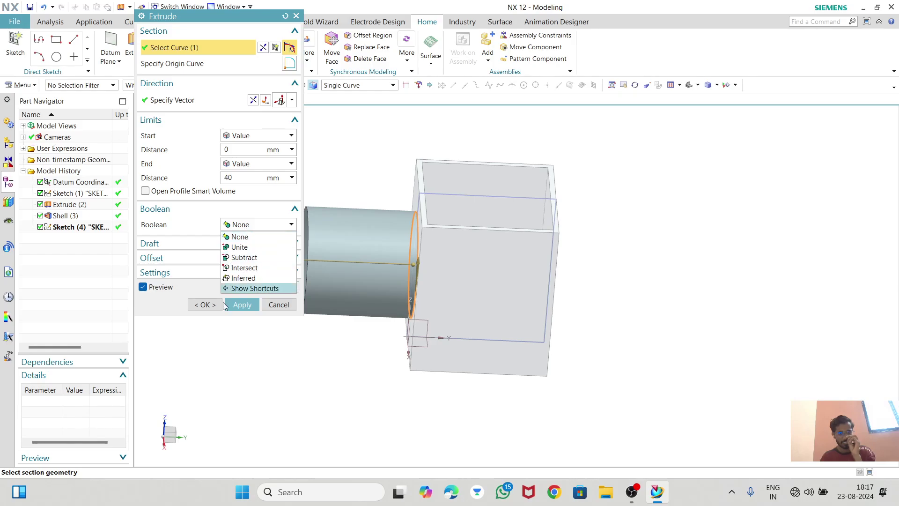
left_click(243, 227)
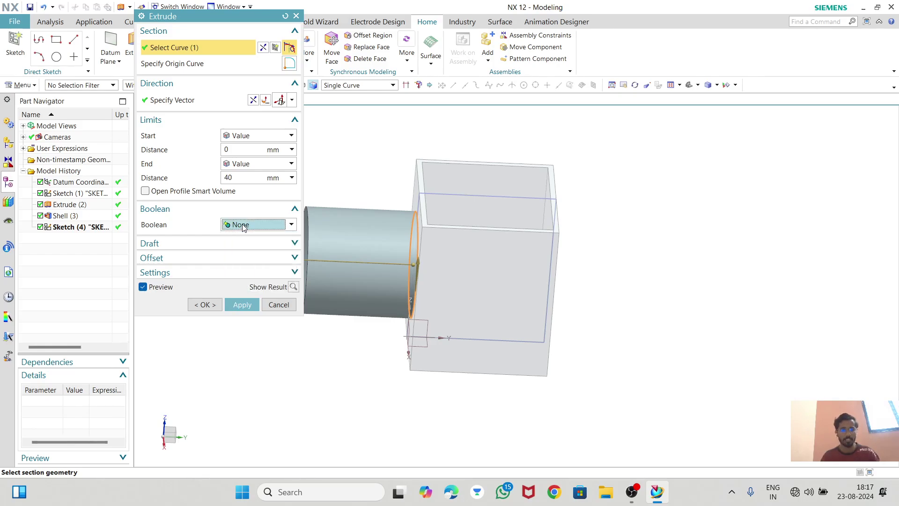
left_click_drag(214, 17, 150, 73)
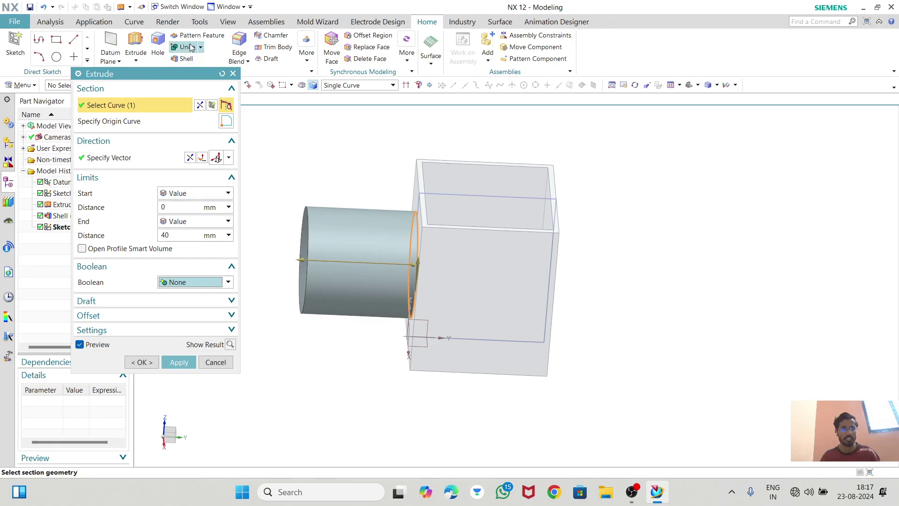
left_click(176, 282)
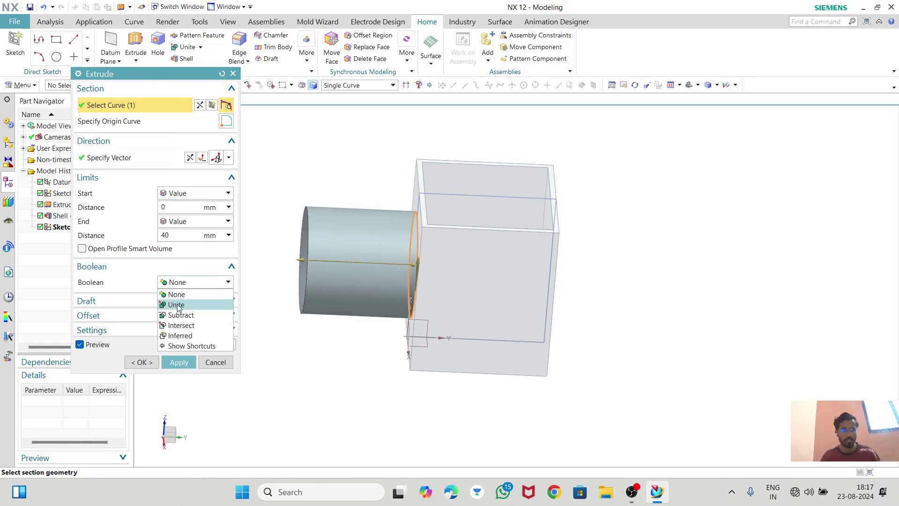
left_click(178, 306)
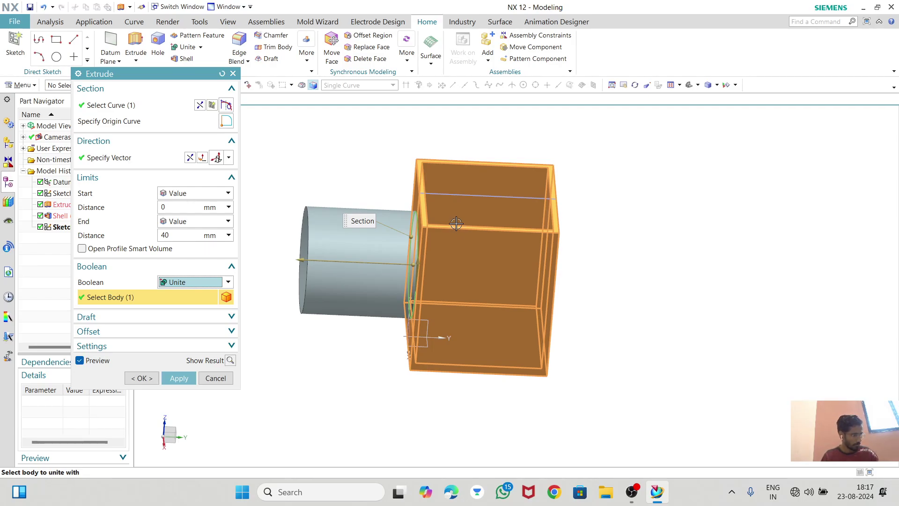
left_click(198, 282)
left_click(178, 291)
left_click(177, 363)
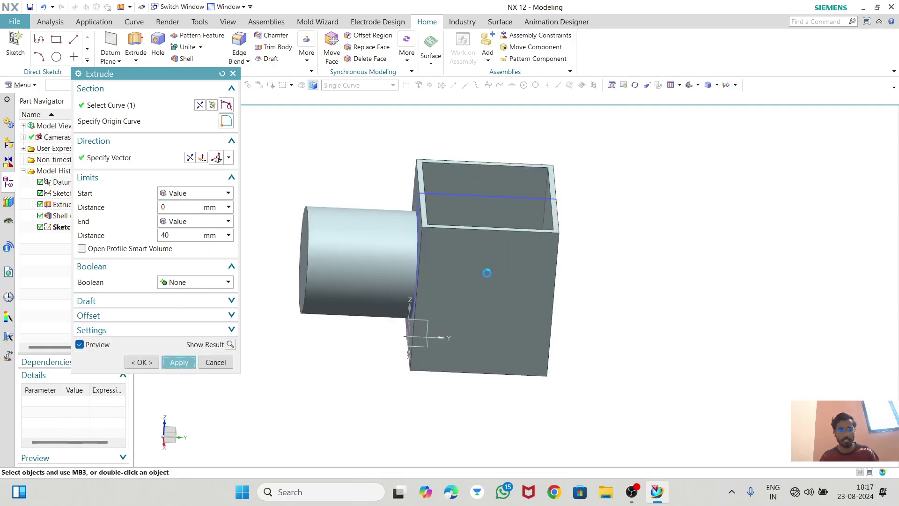
left_click(215, 363)
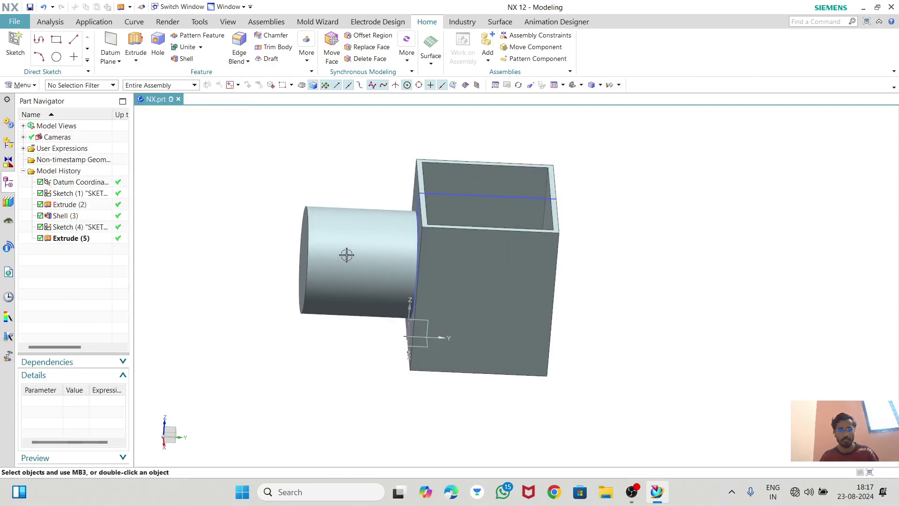
- Select the cylinder and the shelled box in turn to examine whether they are separate bodies, and clear the selection
left_click(351, 253)
left_click(498, 272)
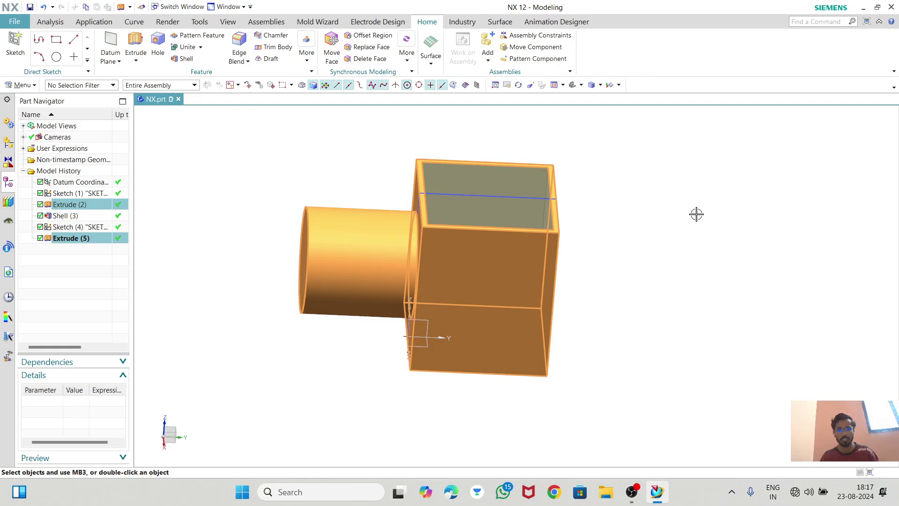
key("Escape")
middle_click_drag(446, 248, 466, 227)
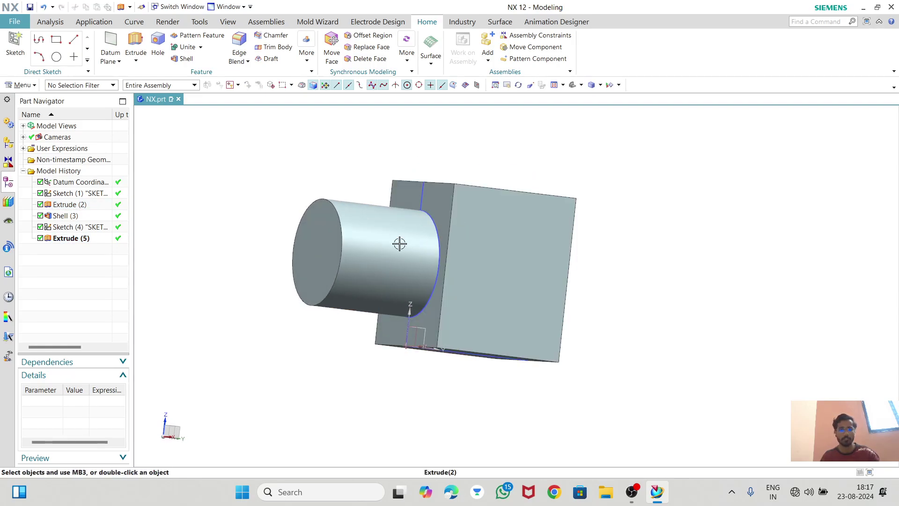
- Unite the two bodies, using the shelled box as the target and the cylinder as the tool
left_click(187, 47)
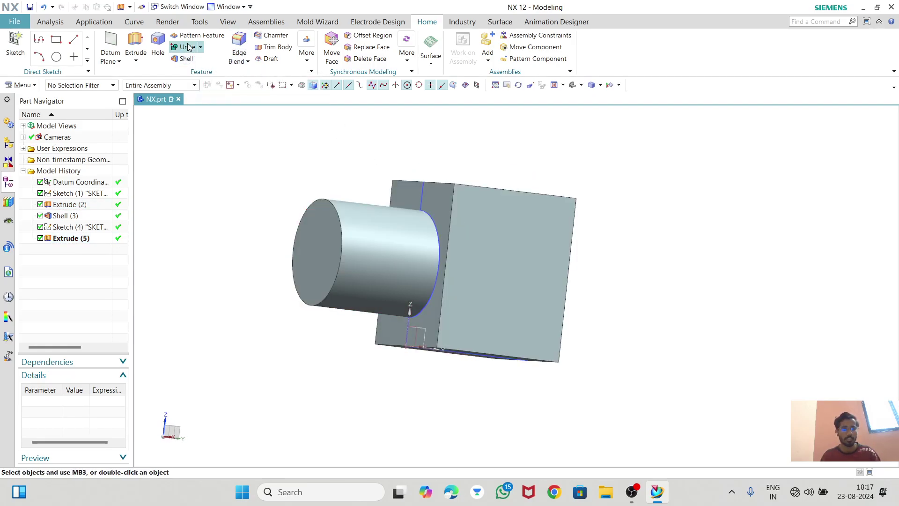
left_click(471, 229)
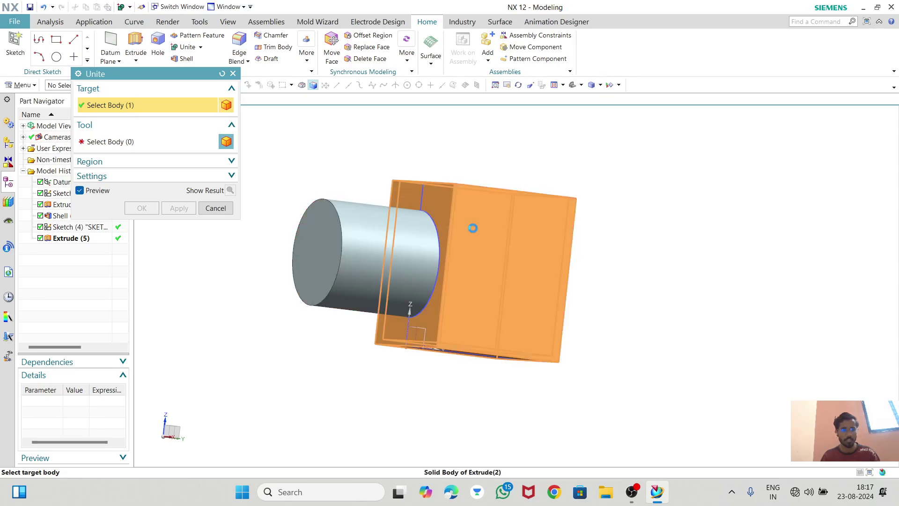
left_click(387, 232)
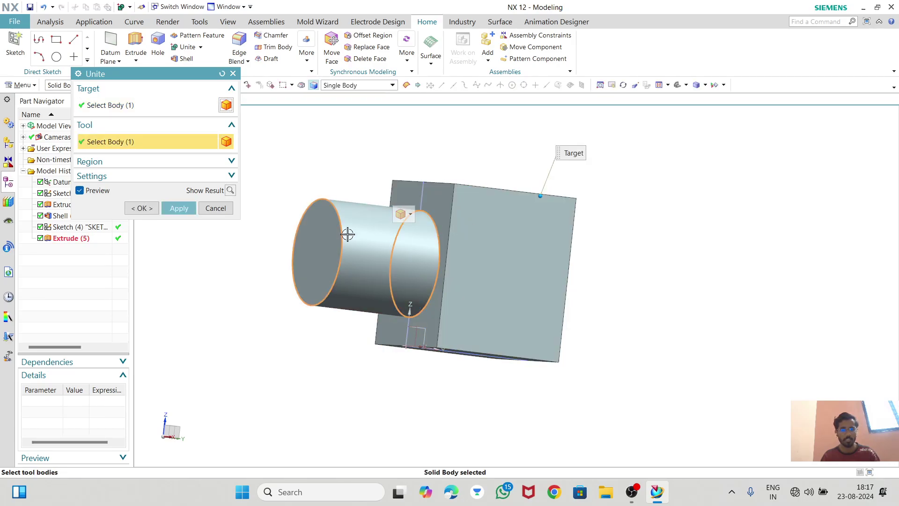
left_click(180, 208)
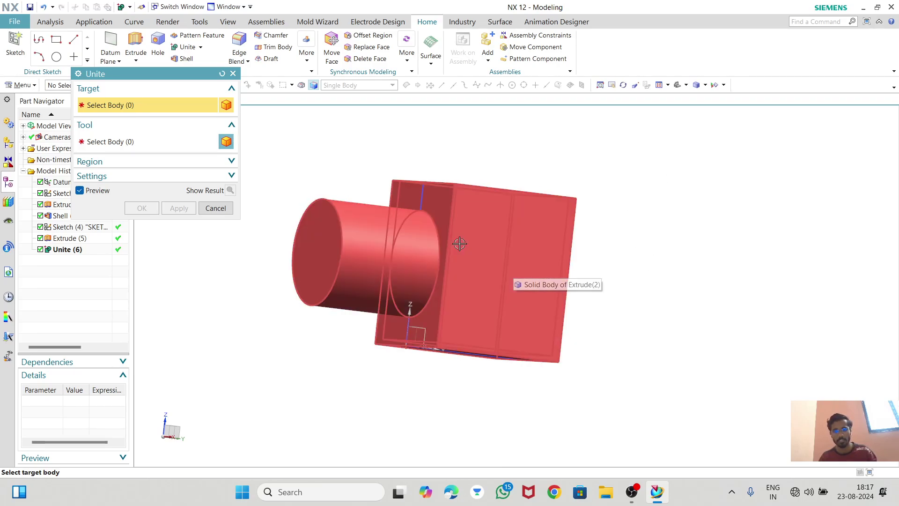
left_click(232, 73)
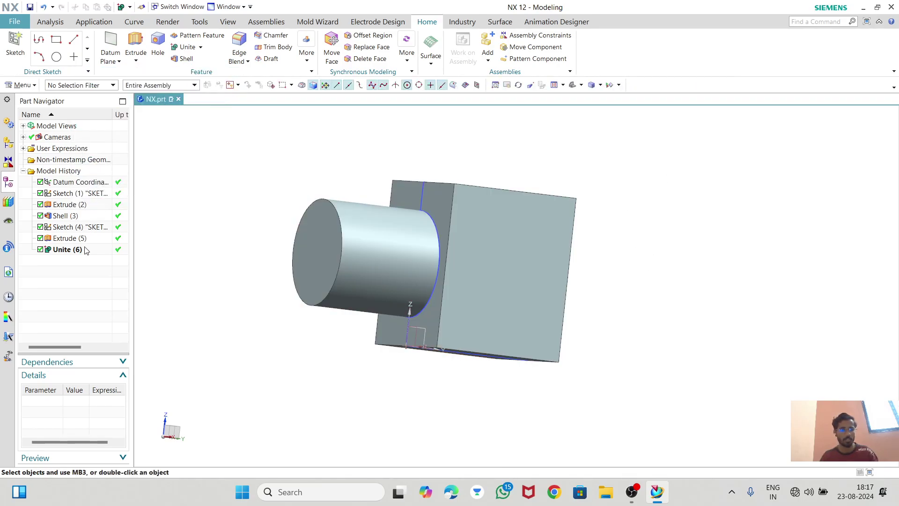
- Delete the Unite feature and inspect the box and the cylinder as individual bodies
left_click(67, 249)
right_click(71, 249)
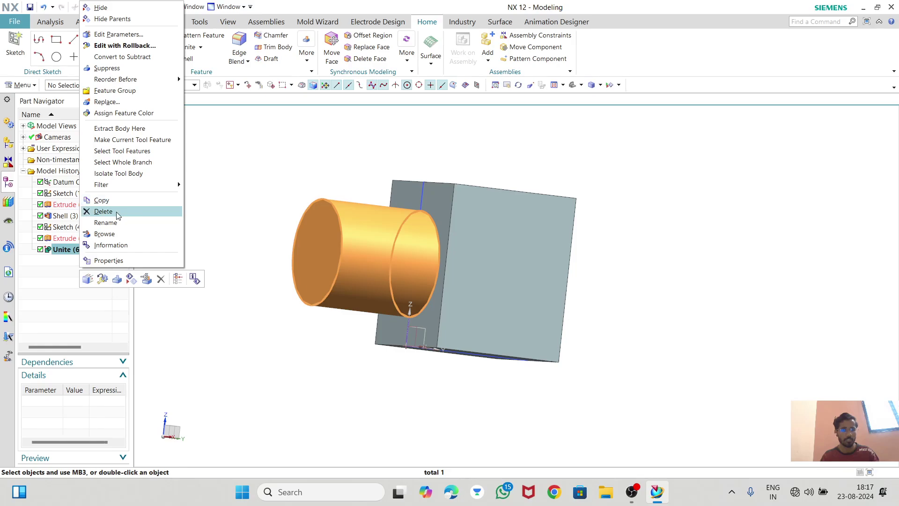
left_click(105, 211)
left_click(408, 224)
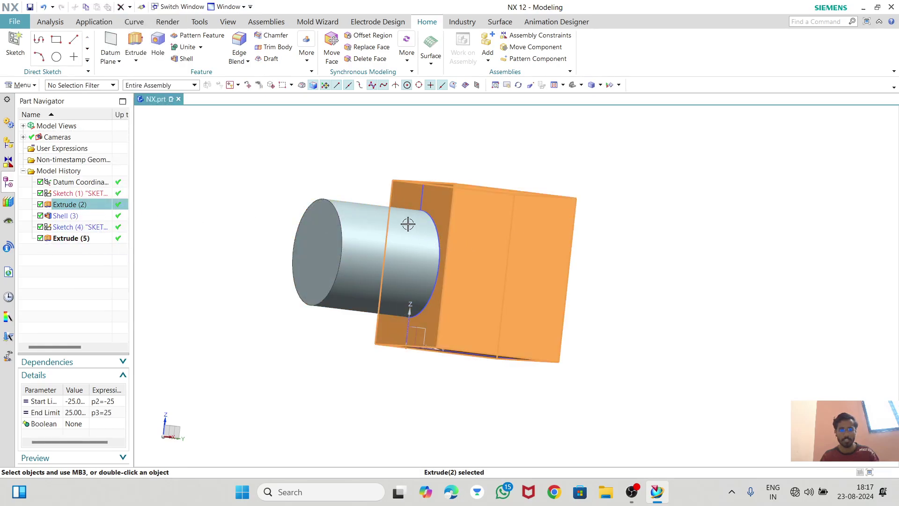
left_click(419, 125)
left_click(403, 242)
middle_click_drag(714, 234, 654, 265)
left_click(578, 224)
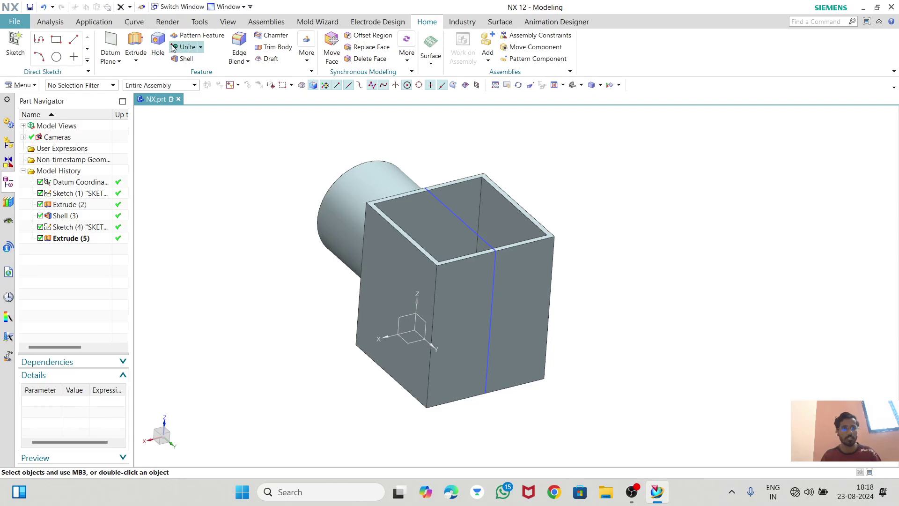
- Unite the cylinder with the shelled box again and inspect the combined body from several sides
left_click(187, 47)
left_click(397, 267)
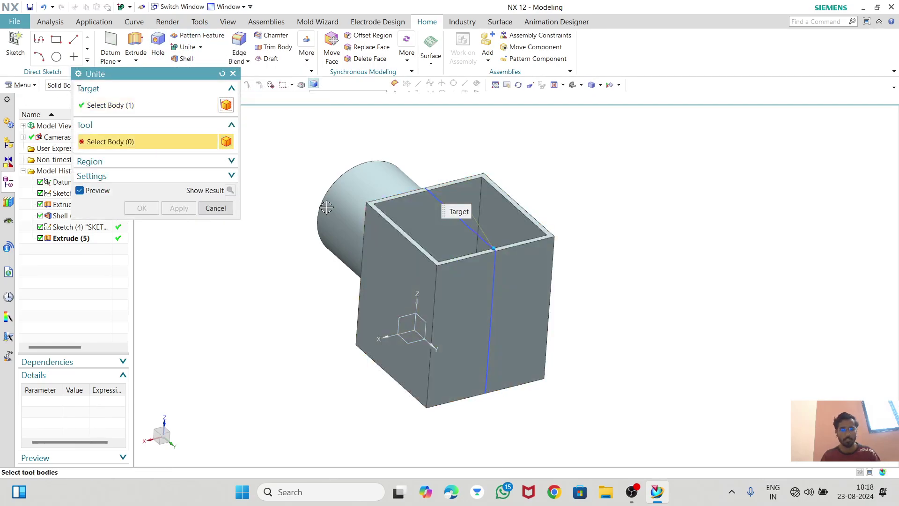
left_click(331, 211)
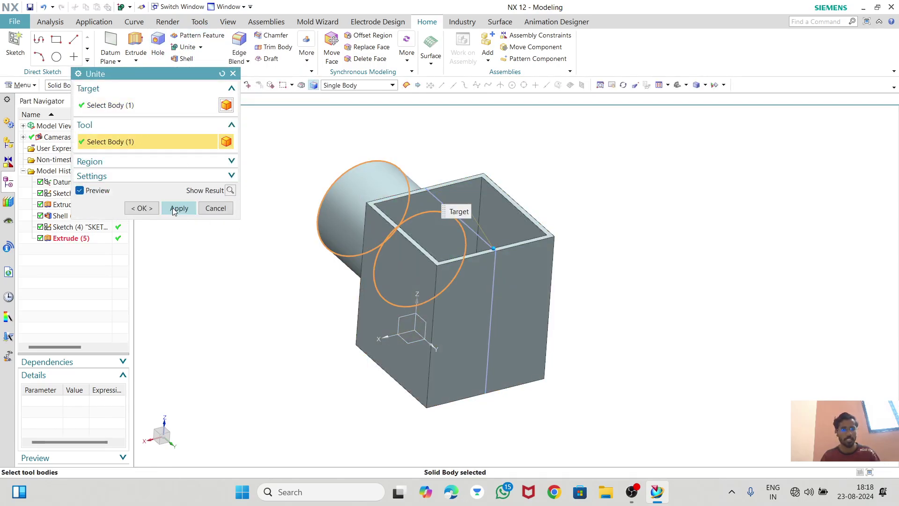
left_click(174, 210)
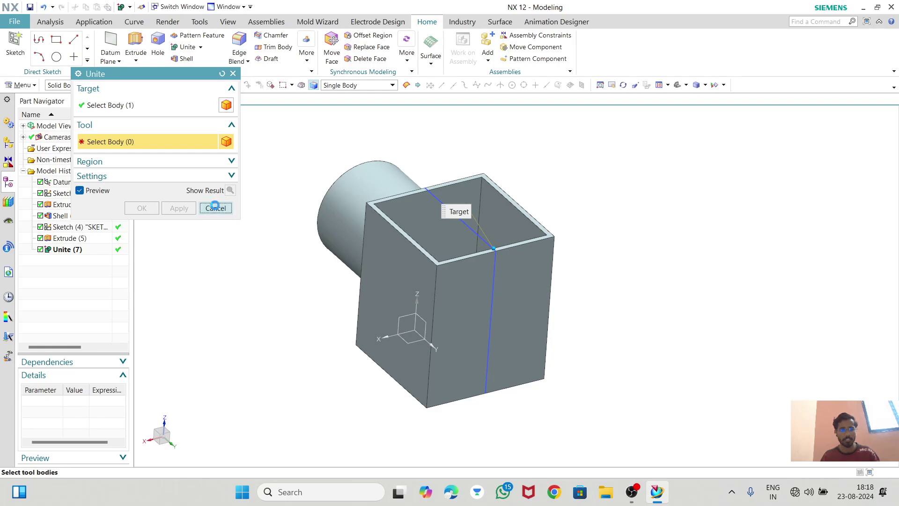
left_click(215, 207)
middle_click_drag(577, 321, 631, 328)
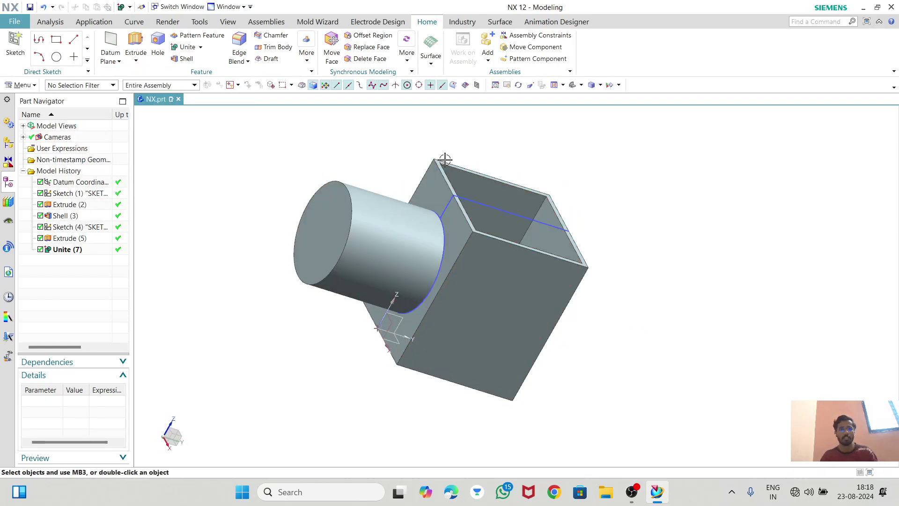
middle_click_drag(445, 160, 403, 163)
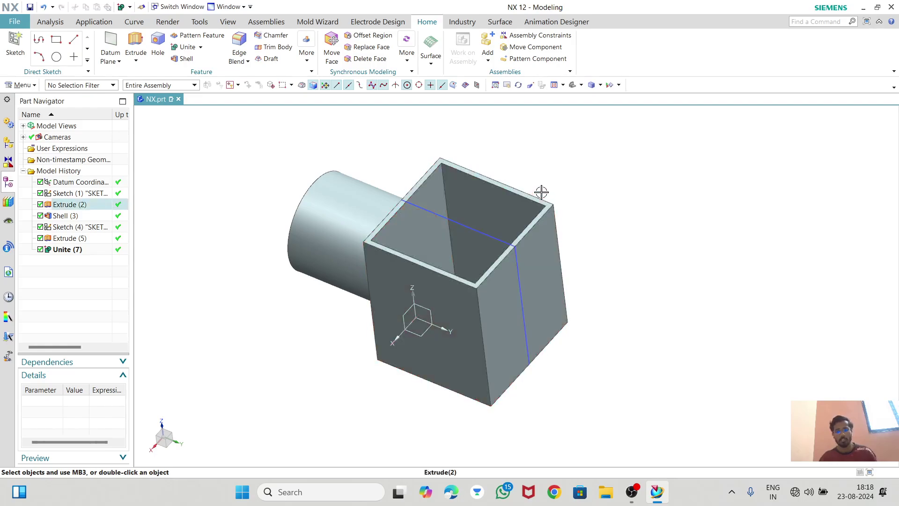
- Delete the Unite feature, the cylinder's extrude and the circle sketch from the model history
right_click(79, 253)
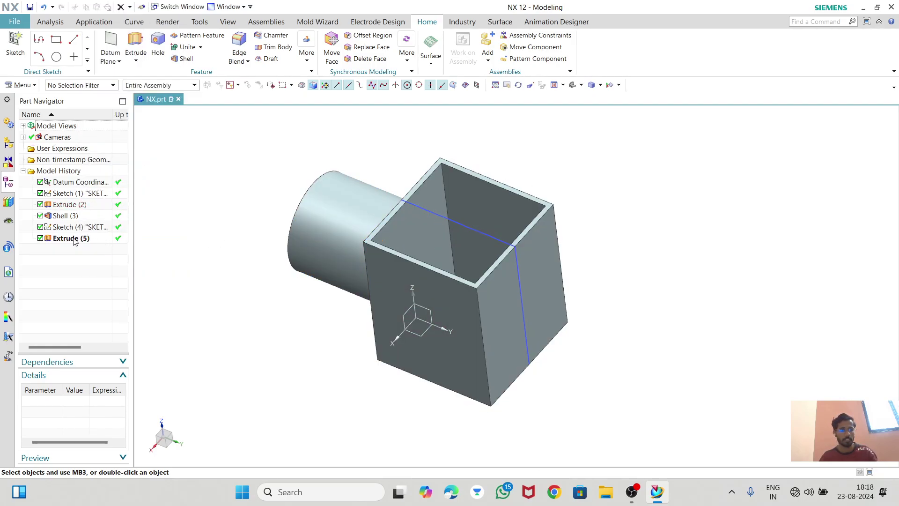
right_click(74, 241)
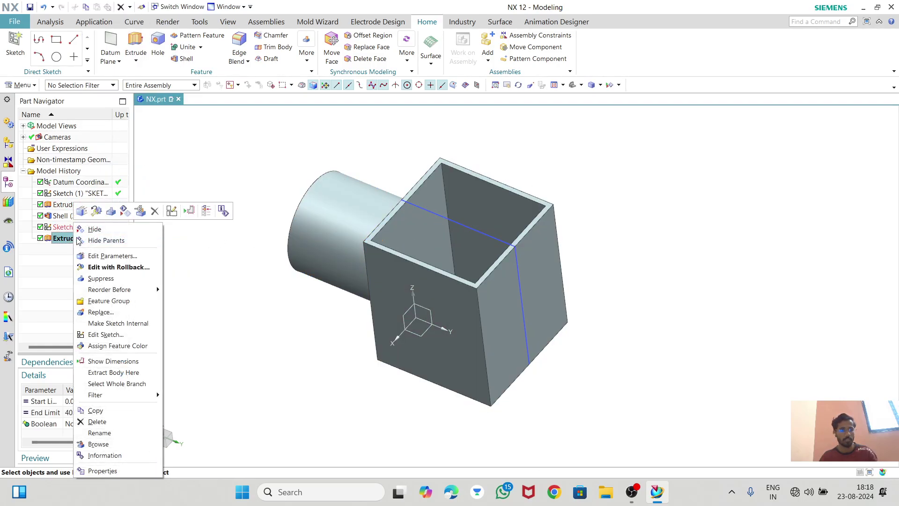
left_click(96, 423)
right_click(64, 227)
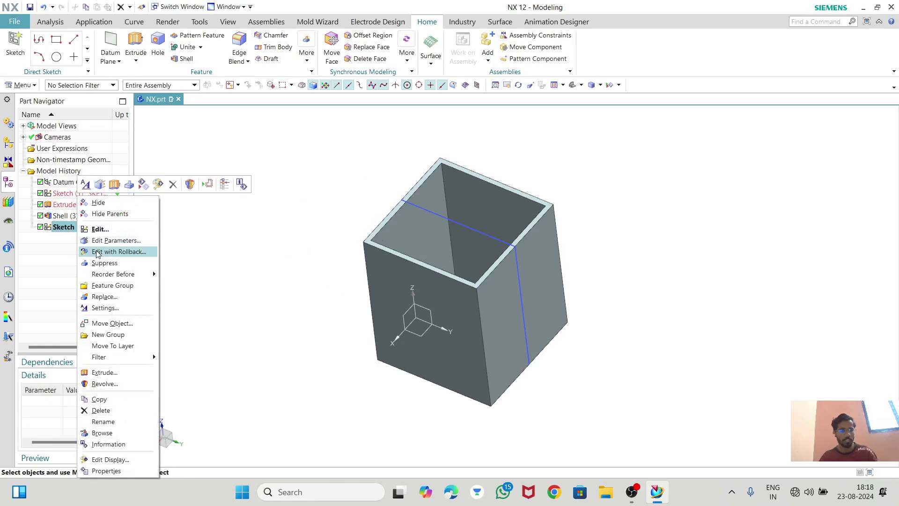
left_click(101, 411)
- Delete the Shell feature and the block's base extrude, keeping the base sketch
right_click(69, 217)
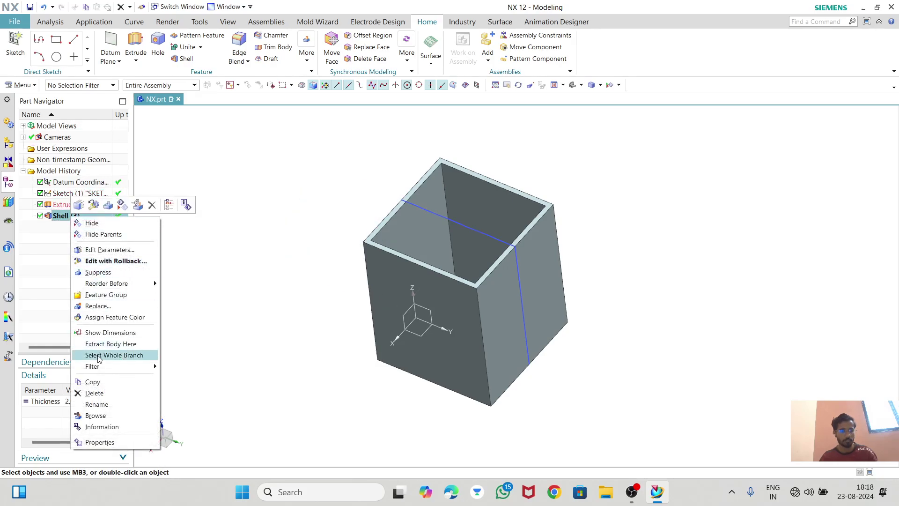
left_click(95, 393)
right_click(68, 204)
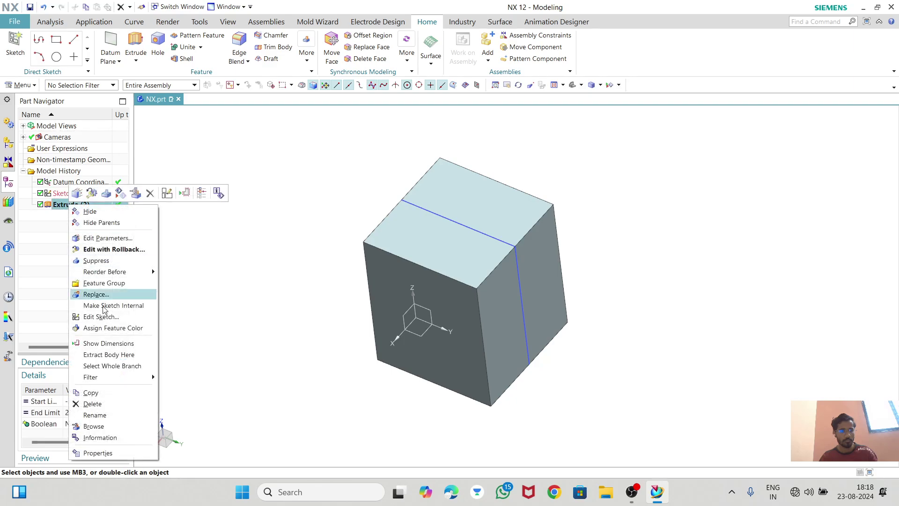
left_click(94, 404)
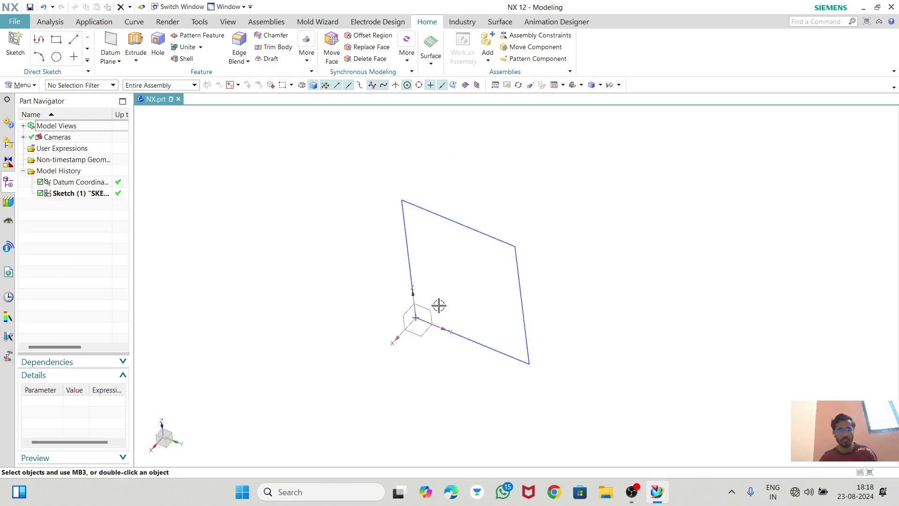
- Delete the base sketch from the model history, leaving only the datum coordinate system
right_click(60, 193)
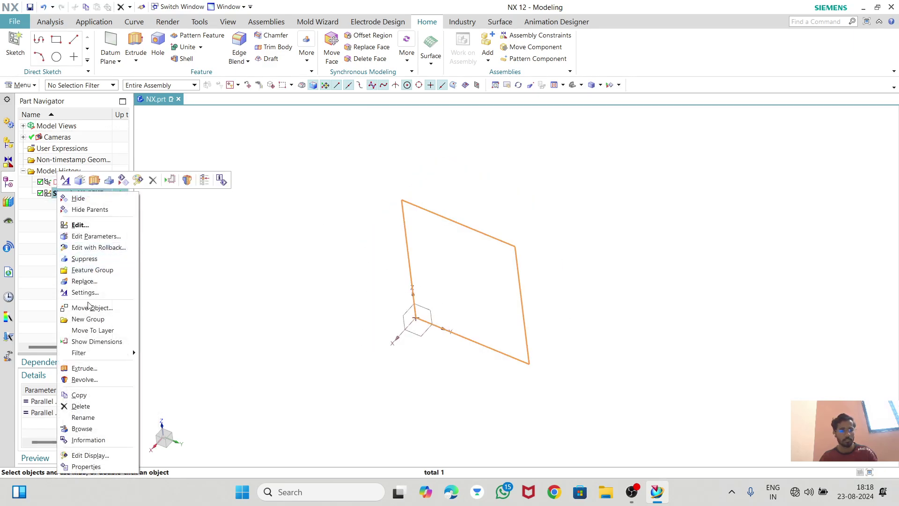
left_click(84, 406)
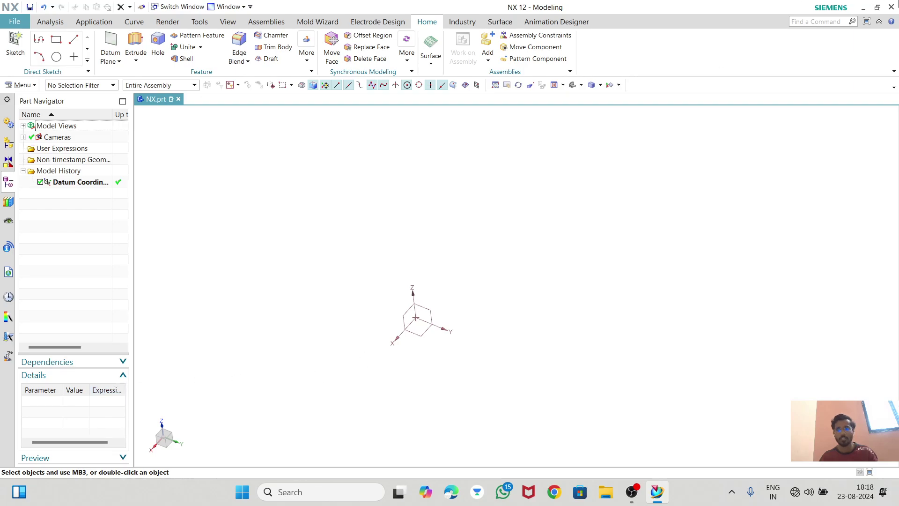
middle_click_drag(579, 87, 618, 284)
- Minimize NX and open CAD Practice PDF from the 313006 CAD folder on the desktop
left_click(863, 6)
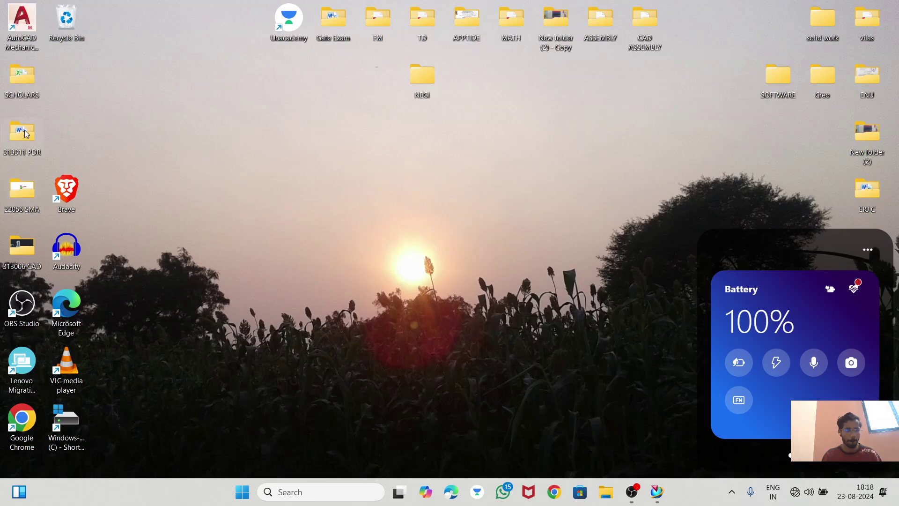
double_click(22, 251)
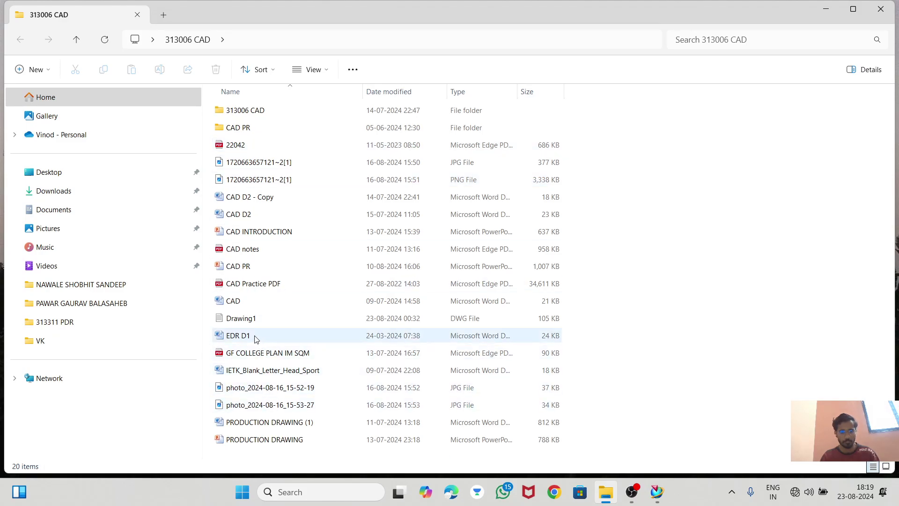
double_click(255, 284)
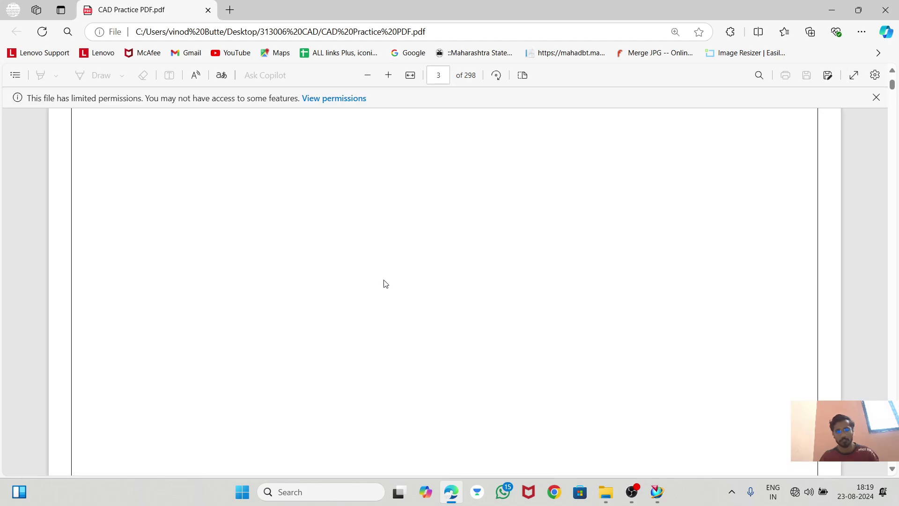
- Look through the sketcher exercises in the PDF up to the Ratchet Wheel and Latch Plate drawings on page 23
scroll(385, 284, "down", 15)
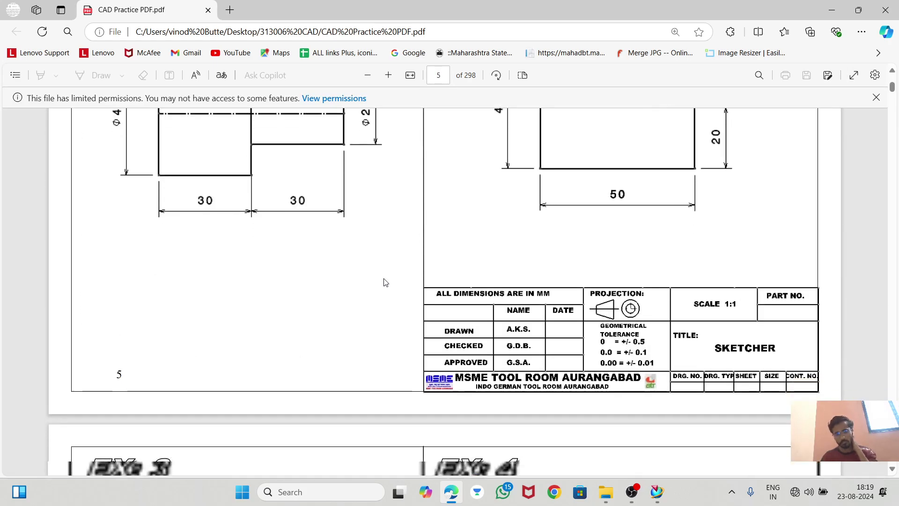
scroll(385, 283, "down", 20)
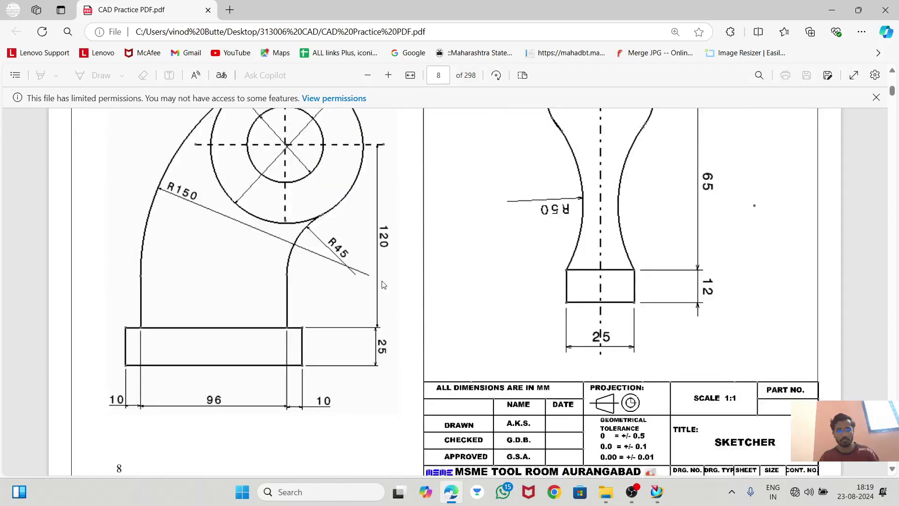
scroll(383, 285, "down", 20)
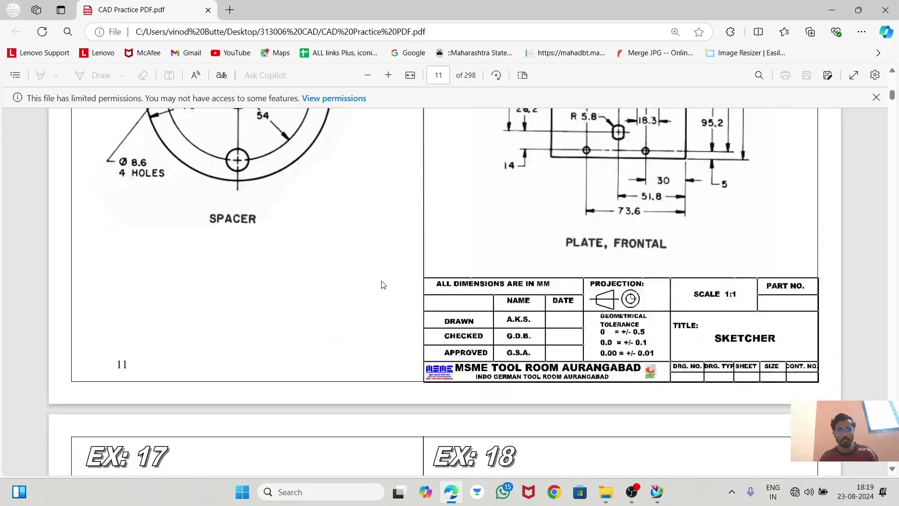
scroll(383, 285, "down", 20)
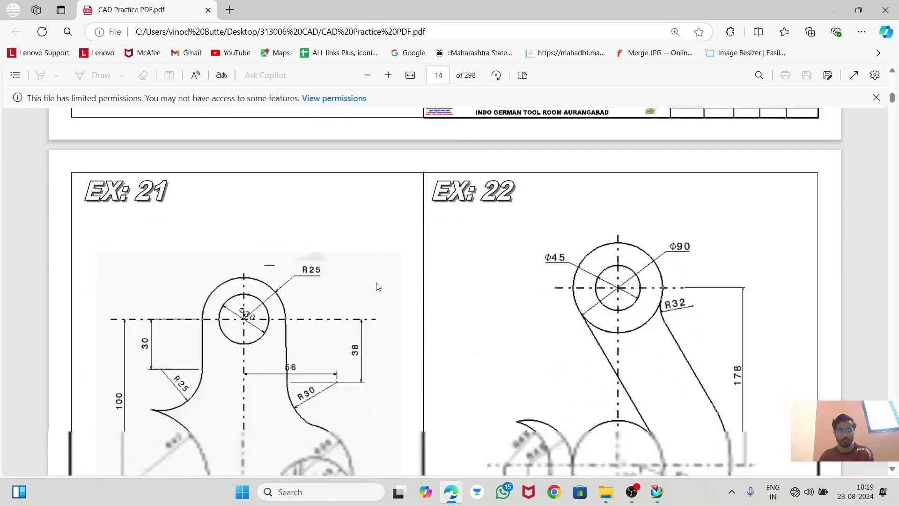
scroll(378, 287, "down", 20)
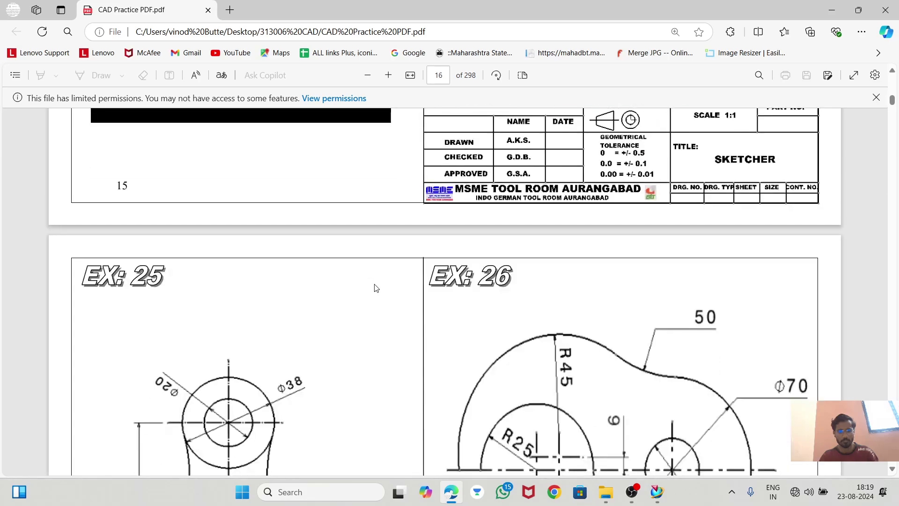
scroll(375, 288, "down", 20)
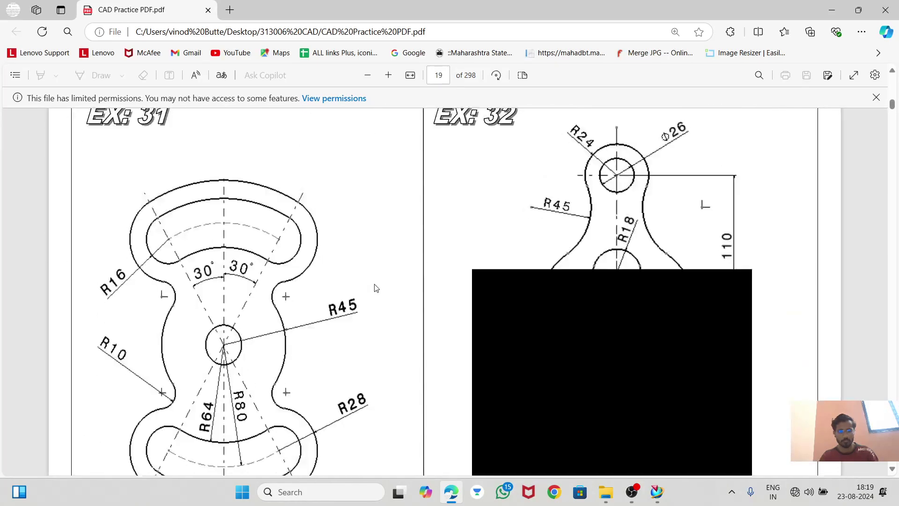
scroll(375, 288, "down", 20)
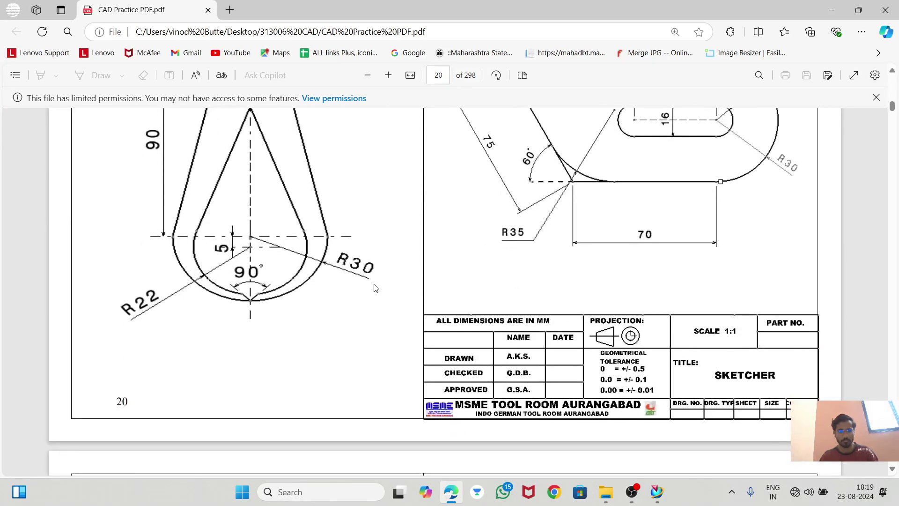
scroll(374, 288, "down", 20)
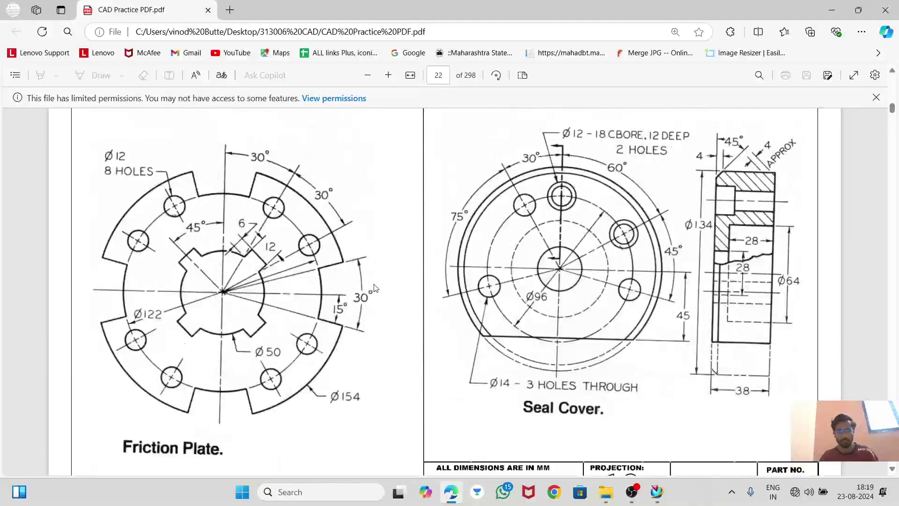
scroll(375, 288, "down", 10)
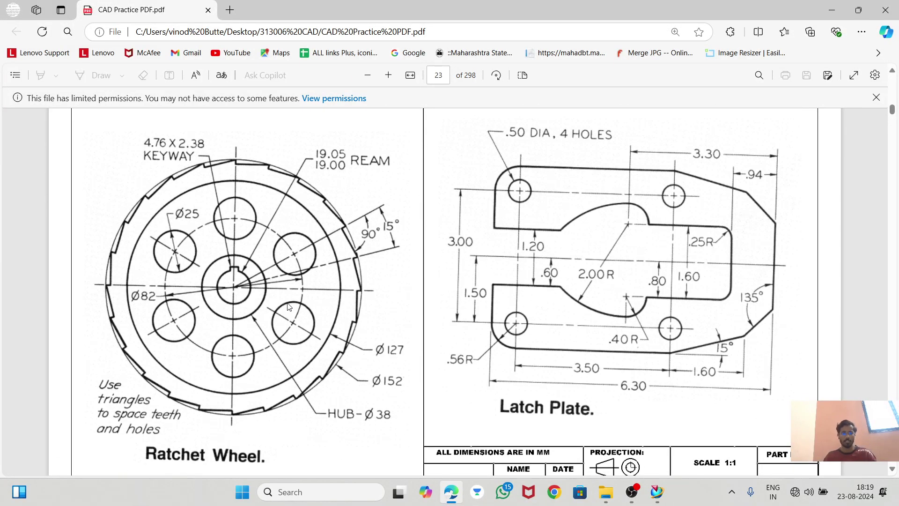
- Switch from the PDF back to the empty NX part
key("alt+Tab")
key("alt+Tab")
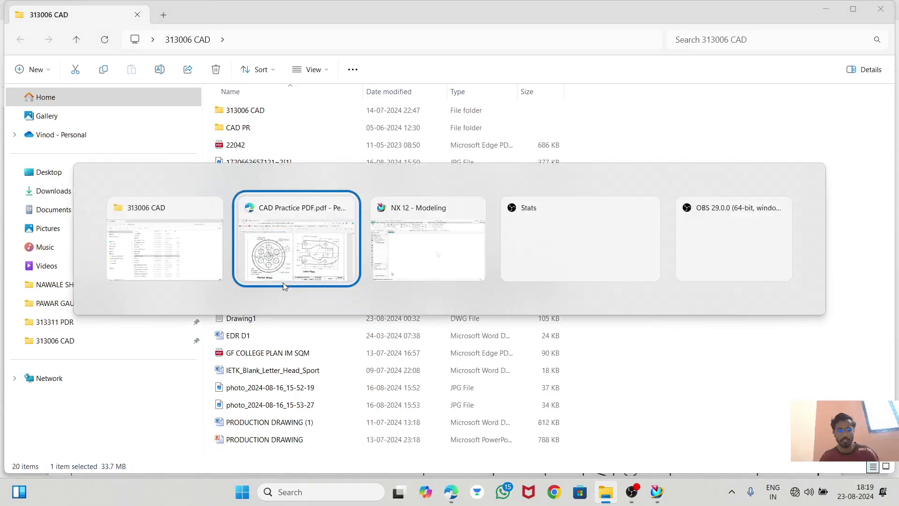
key("alt+Tab")
key("alt+Tab")
key("alt+Tab")
key("alt+Tab")
key("alt+Tab")
key("alt+Tab")
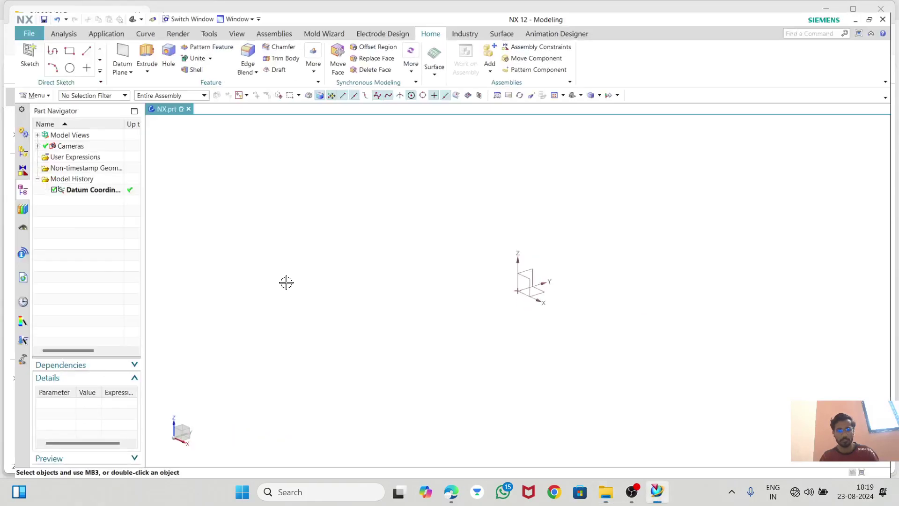
left_click(15, 44)
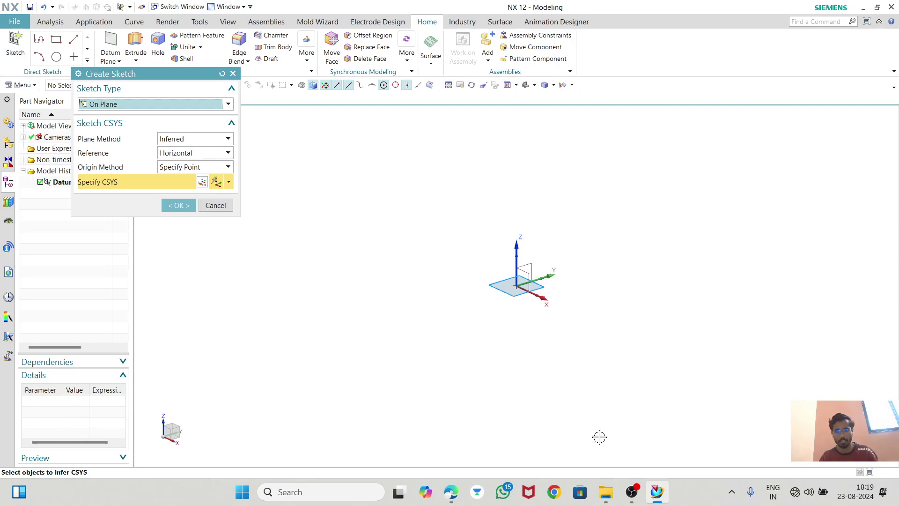
left_click(529, 266)
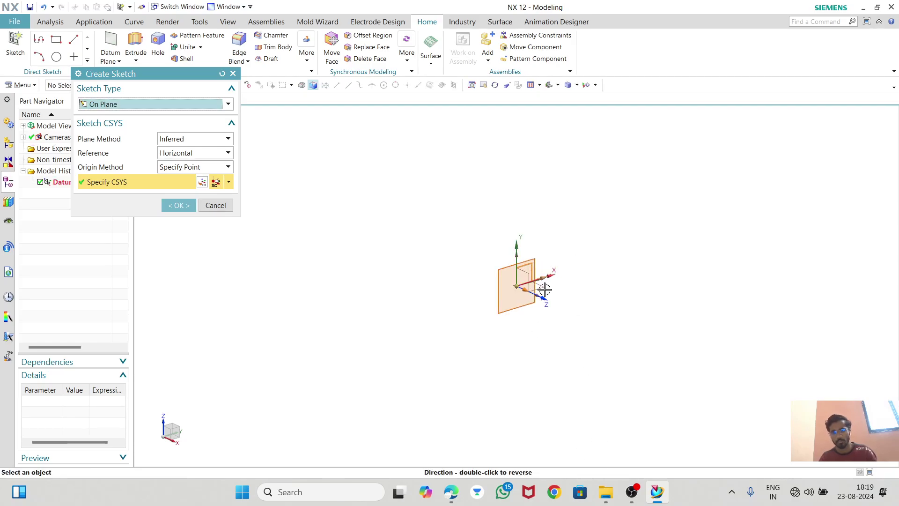
left_click(223, 206)
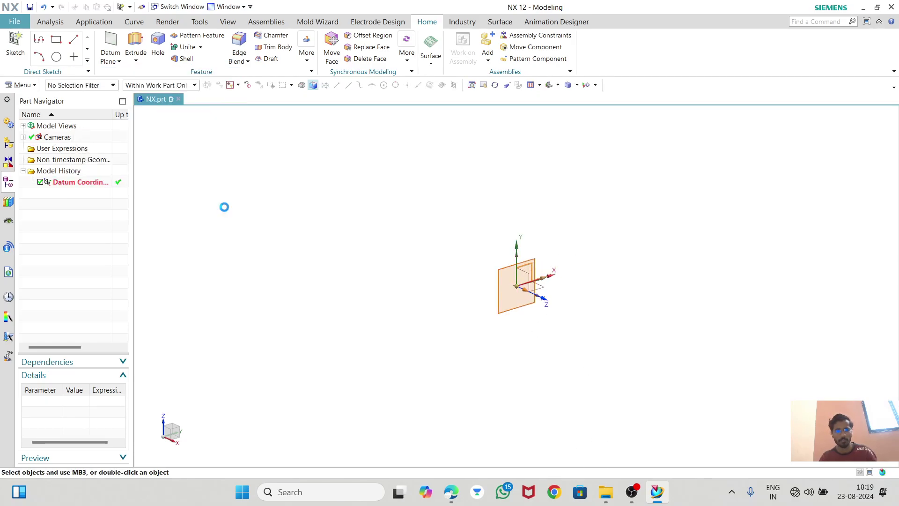
left_click(16, 44)
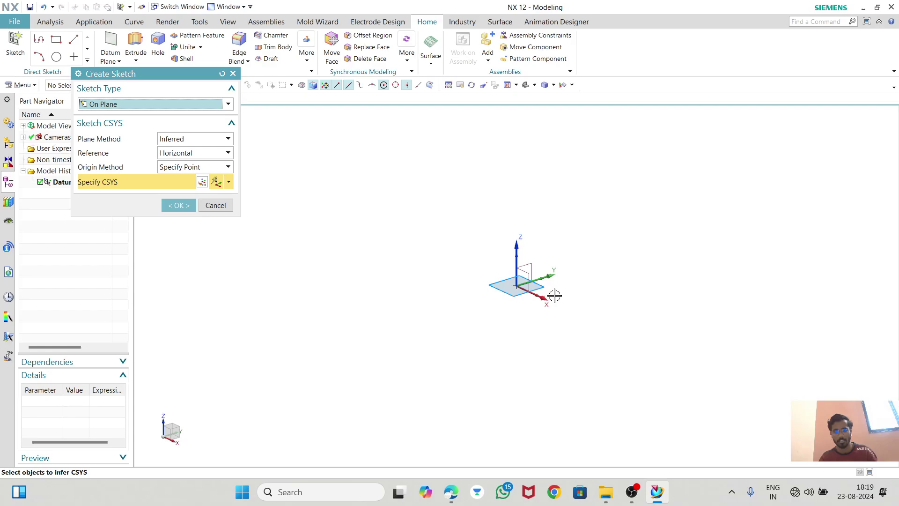
left_click(531, 286)
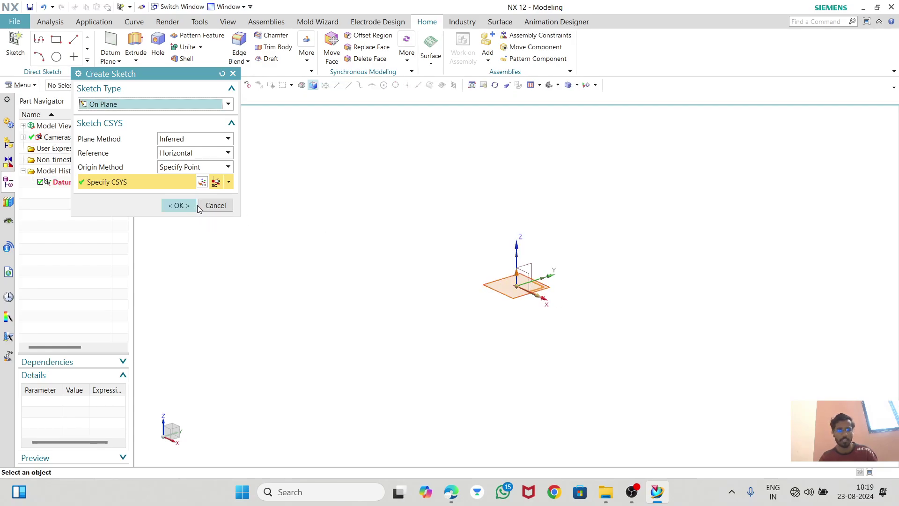
left_click(178, 205)
- Create a new sketch on the vertical YZ plane of the datum coordinate system
left_click(16, 45)
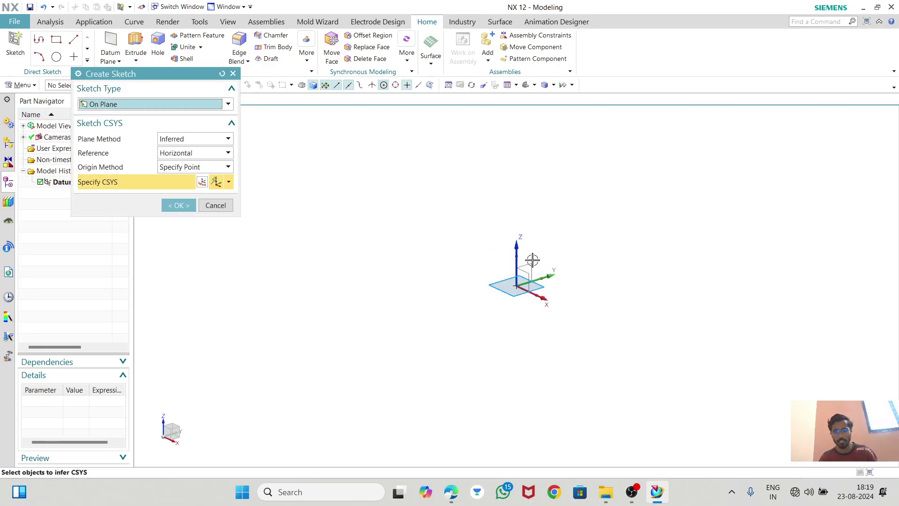
left_click(530, 262)
left_click(187, 206)
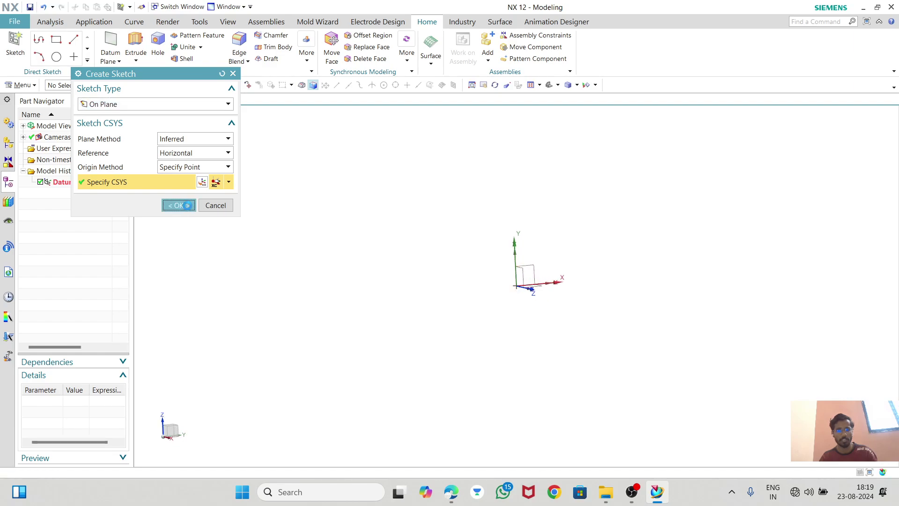
- Switch to the PDF to check the Ratchet Wheel's outer diameter and return to the NX sketch
key("alt+Tab")
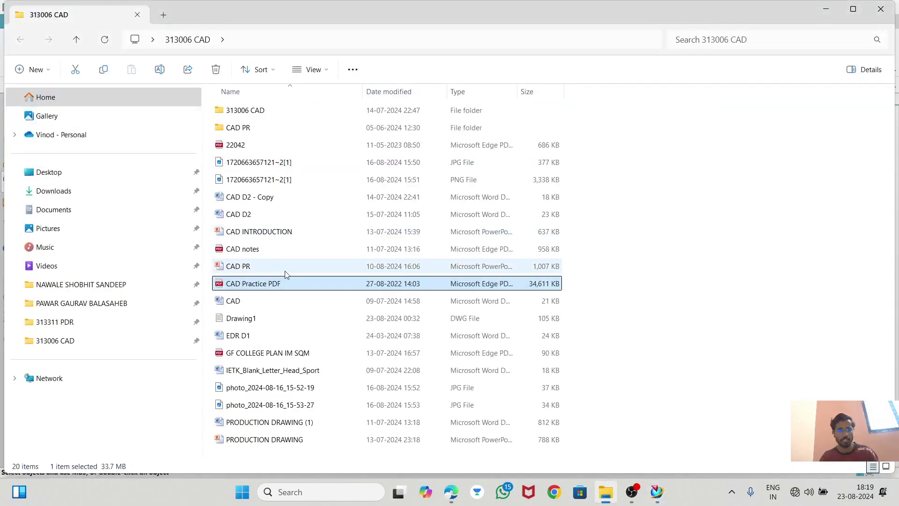
key("alt+Tab")
key("alt+Tab")
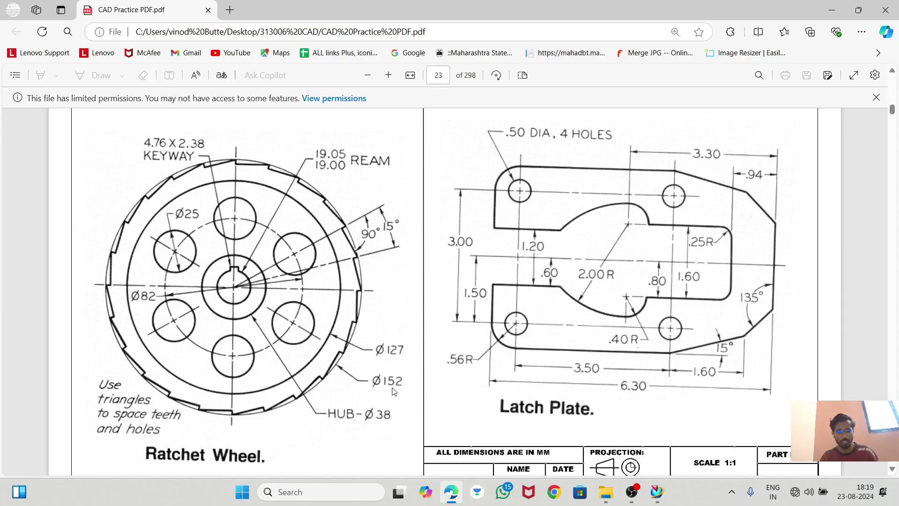
key("alt+Tab")
key("alt+Tab")
key("alt+Tab")
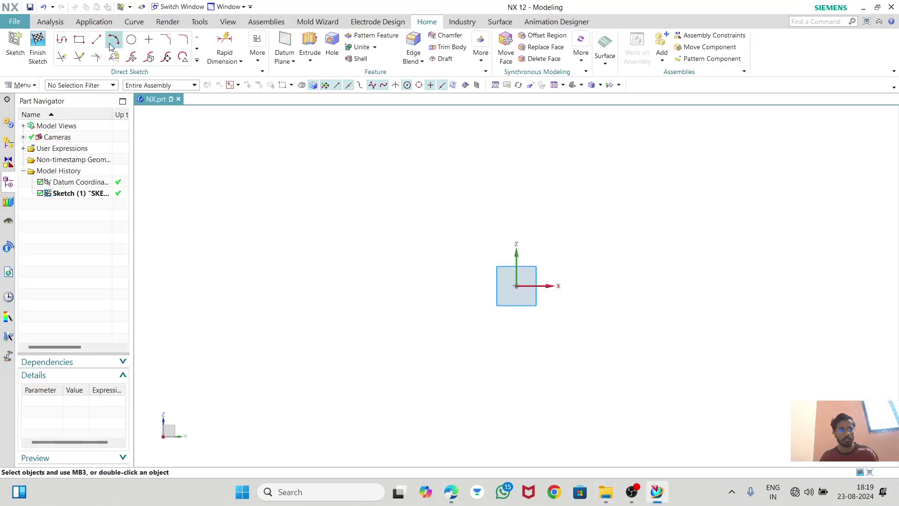
- Draw a circle centred on the sketch origin and set its diameter to 152 mm
left_click(132, 39)
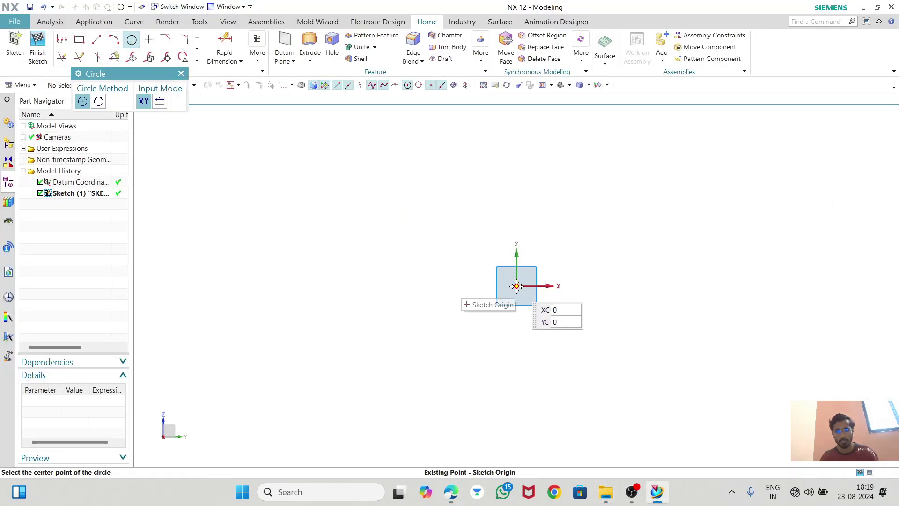
left_click(516, 286)
type("152")
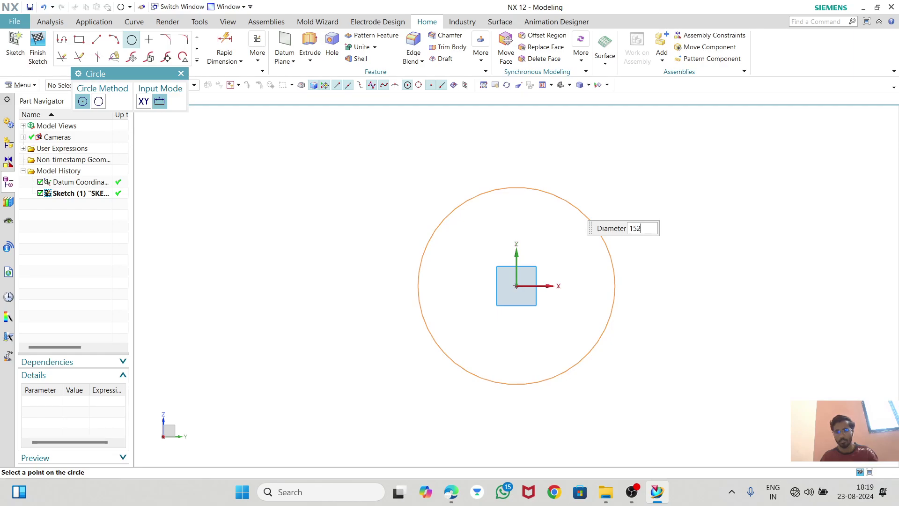
key("Return")
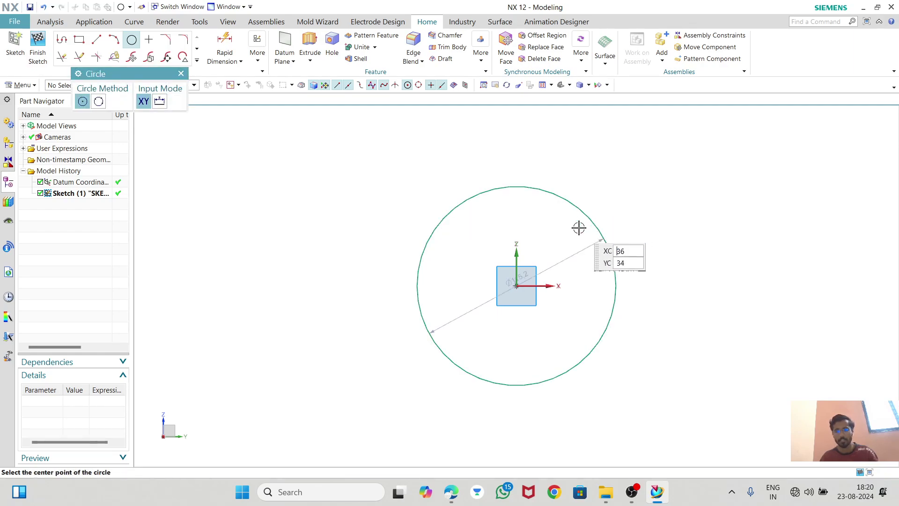
key("Escape")
double_click(567, 260)
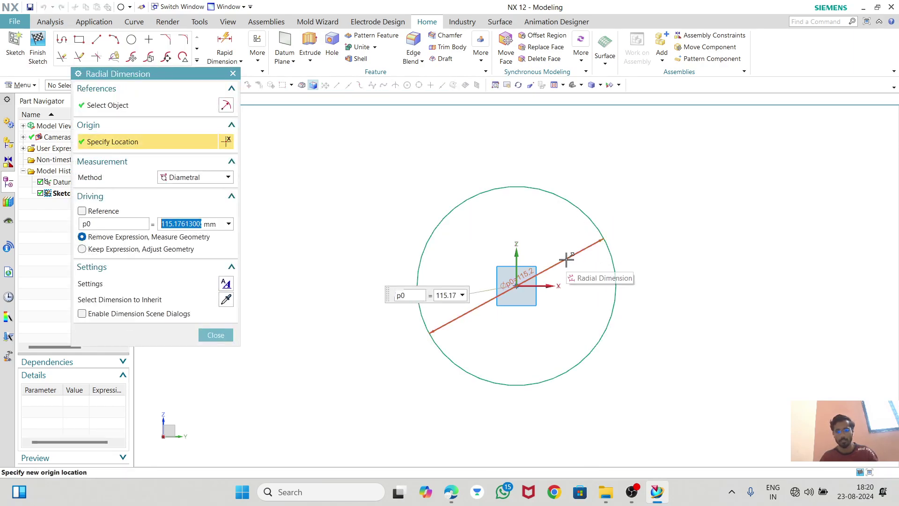
type("152")
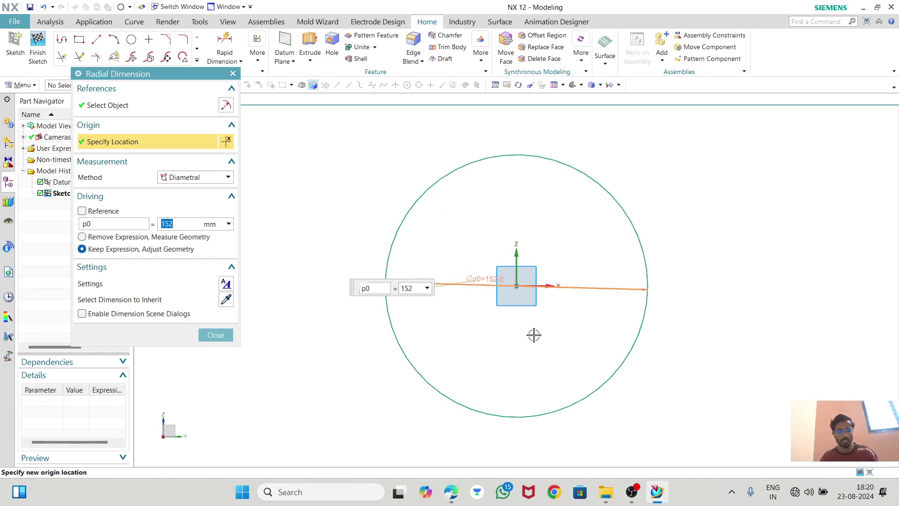
- Study the Ratchet Wheel drawing in the PDF again, return to NX and close the circle's diameter dimension editing
key("alt+Tab")
key("alt+Tab")
key("alt+Tab")
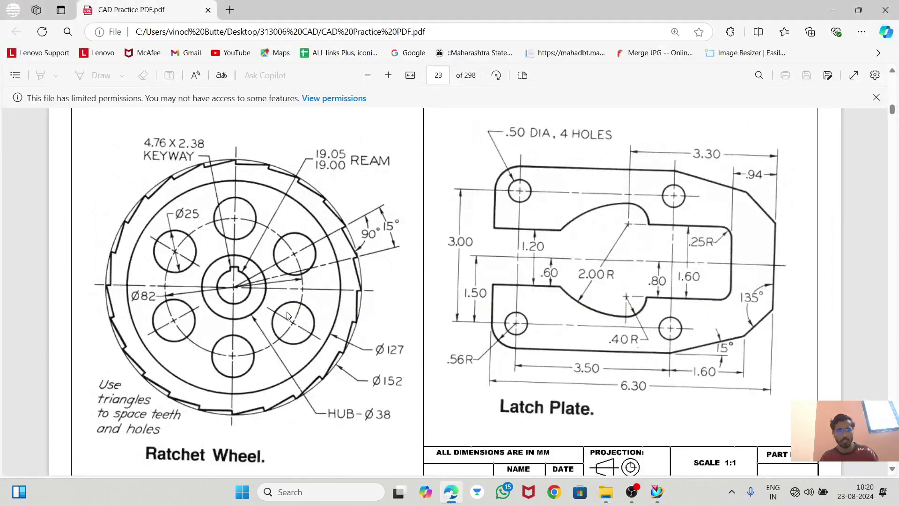
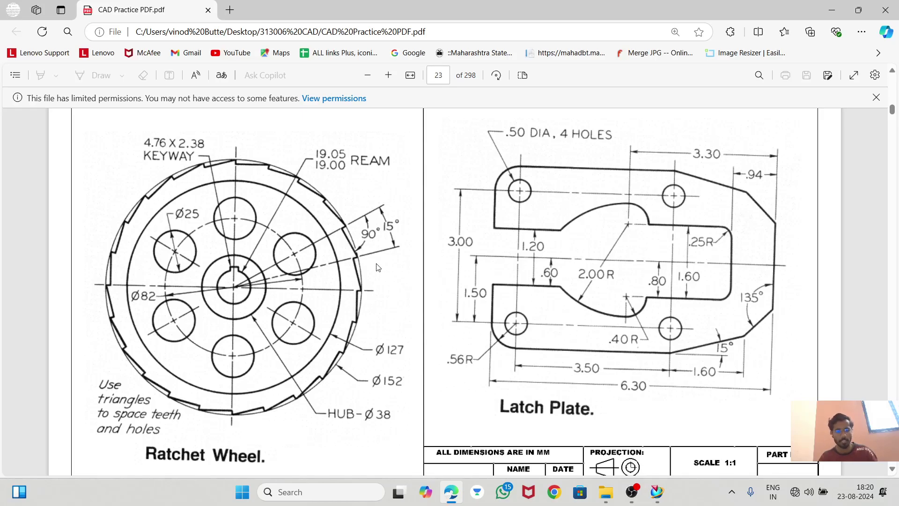
key("alt+Tab")
key("alt+Tab")
key("alt+Tab")
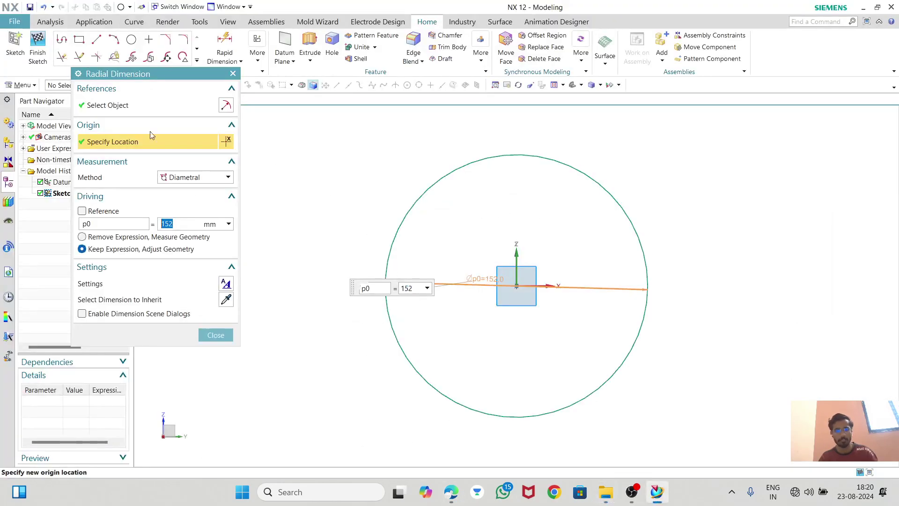
left_click(234, 74)
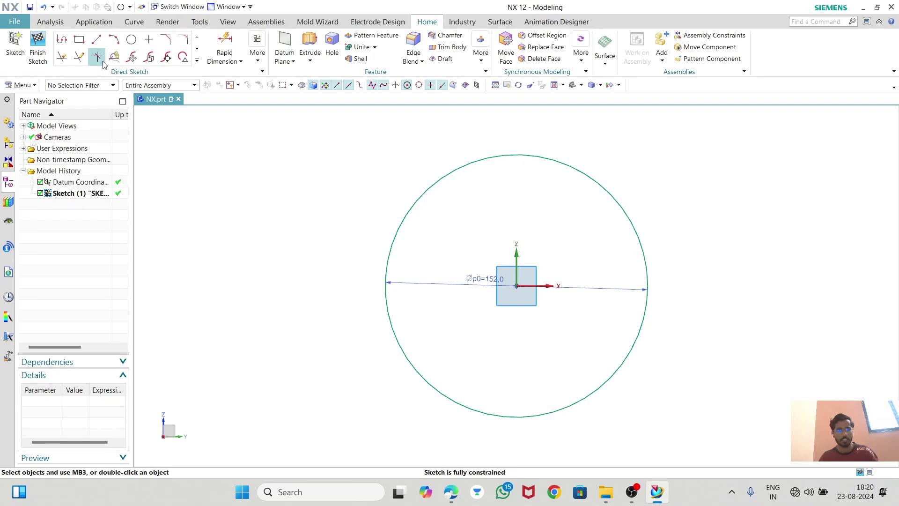
left_click(97, 40)
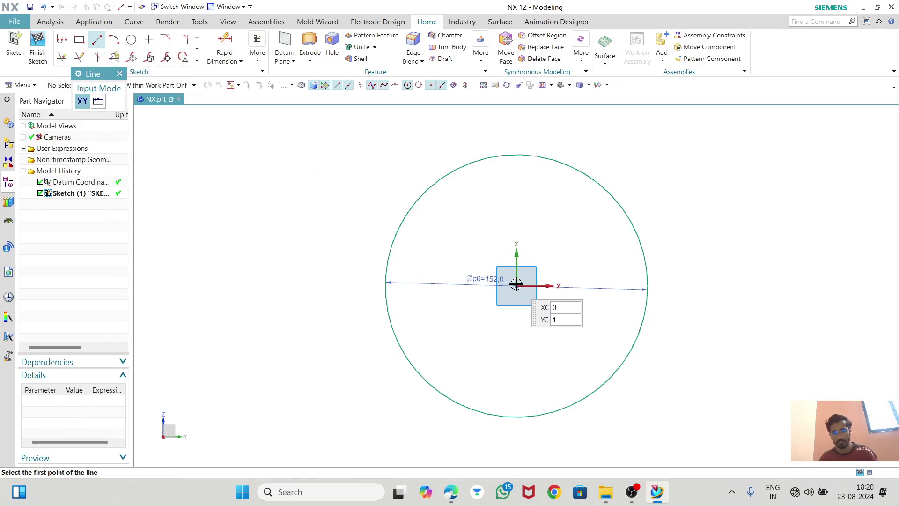
left_click(120, 73)
left_click(96, 40)
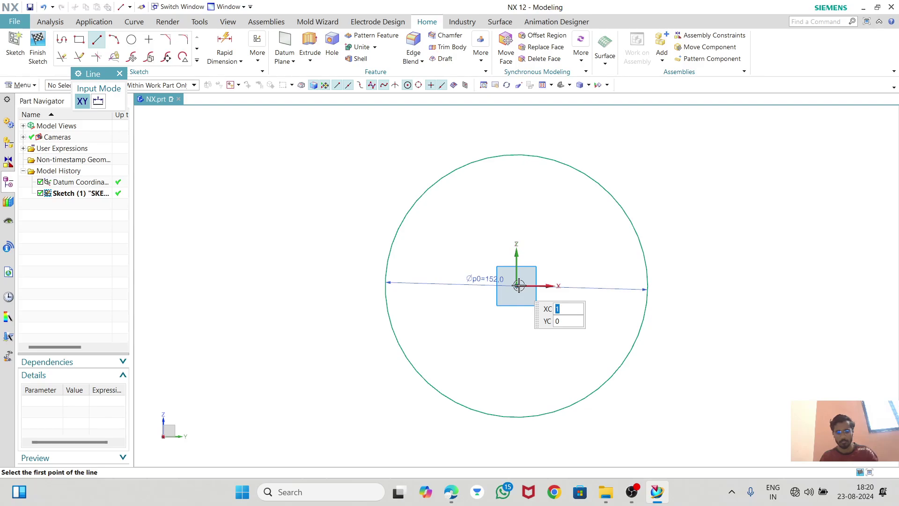
key("alt+Return")
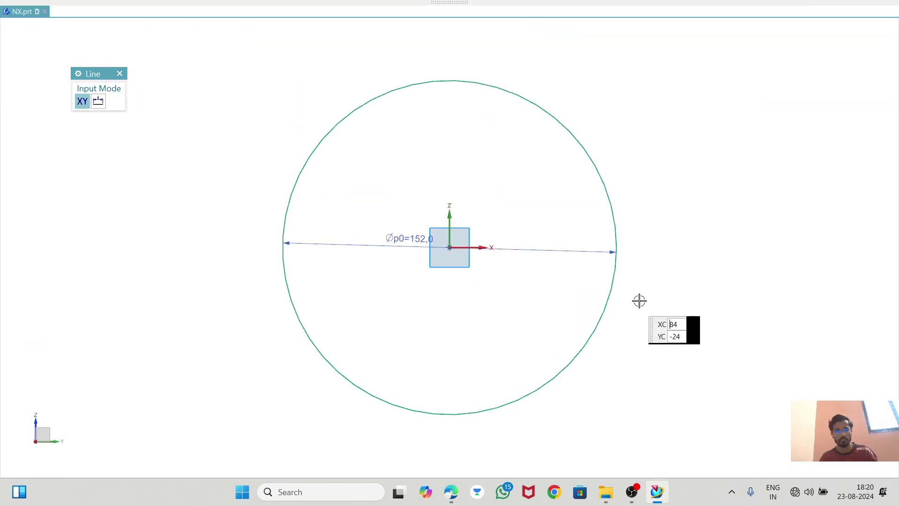
mouse_move(806, 3)
left_click(866, 22)
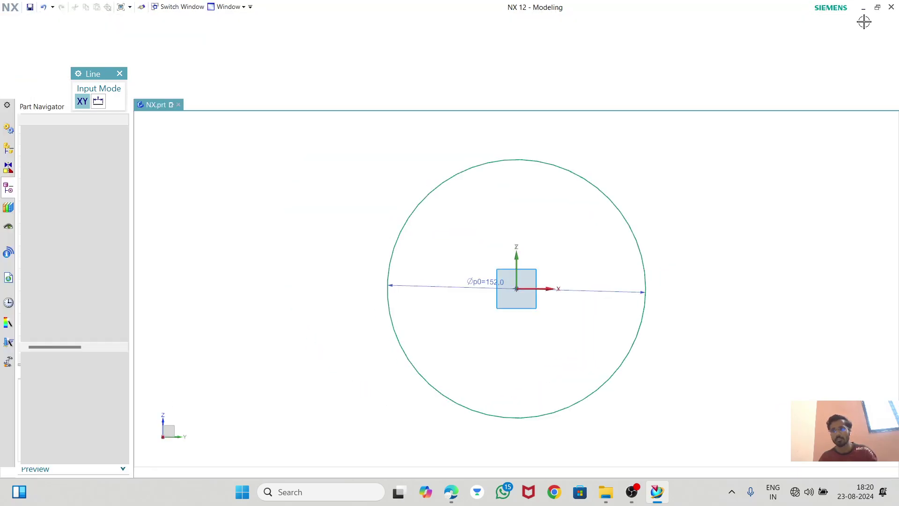
left_click(120, 74)
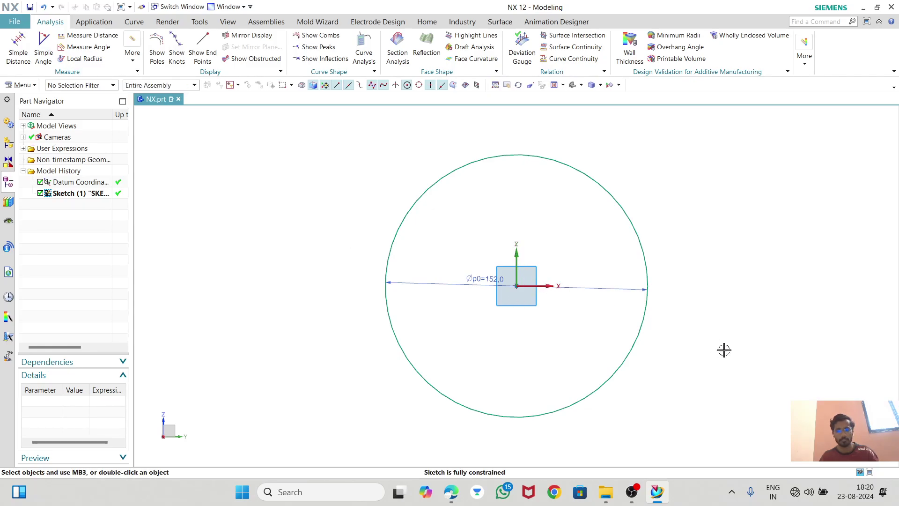
left_click(631, 491)
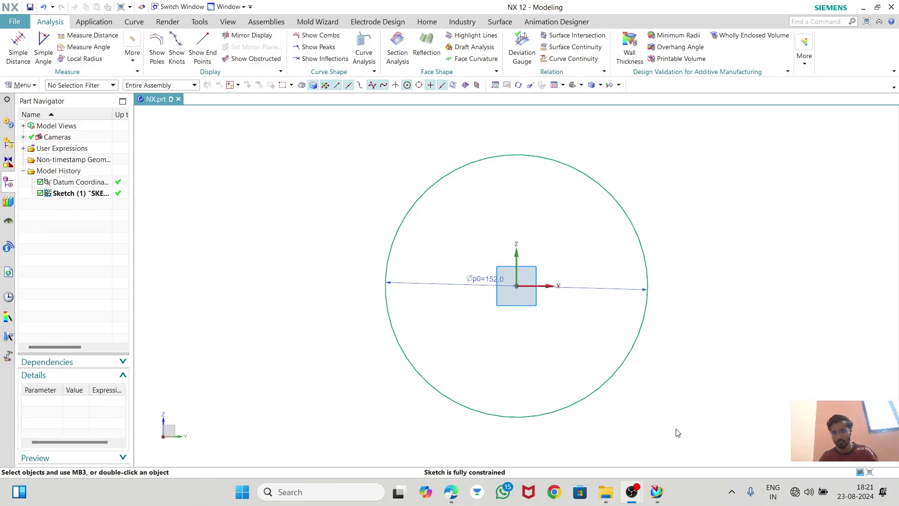
left_click(829, 12)
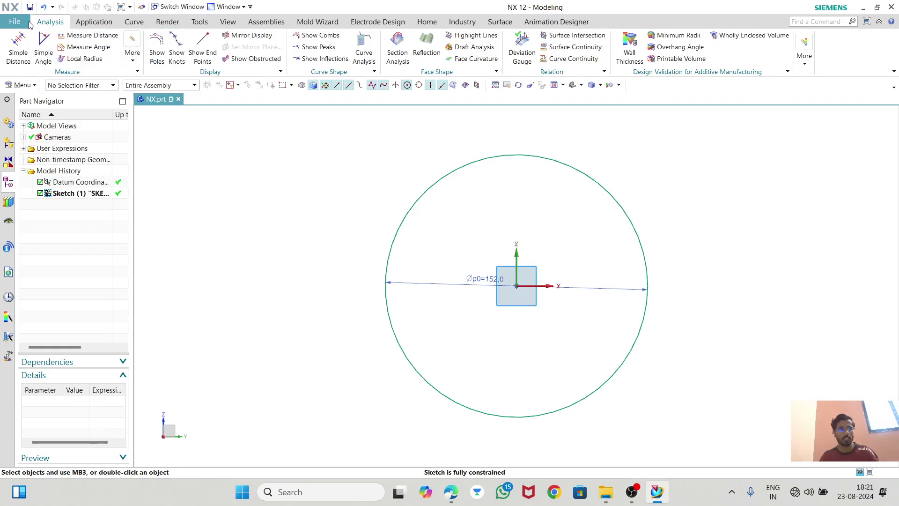
- Save the part and finish the sketch of the outer circle
left_click(31, 7)
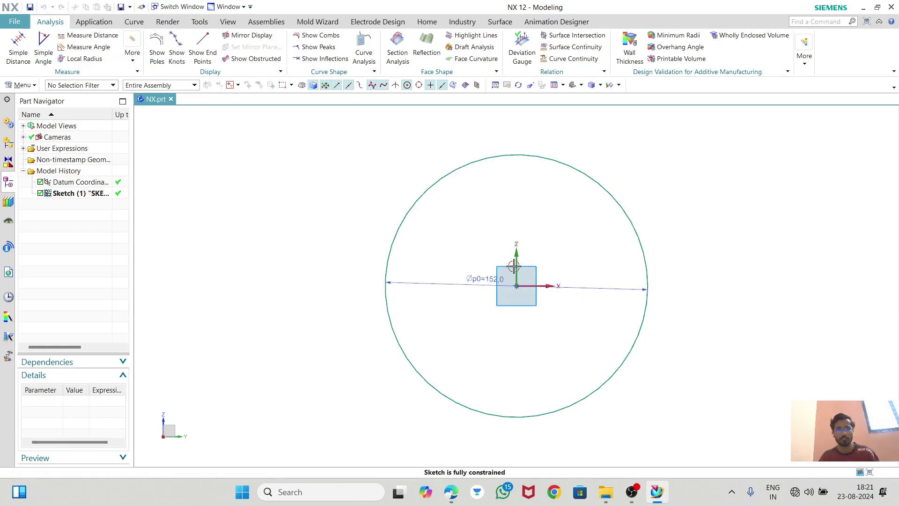
double_click(97, 193)
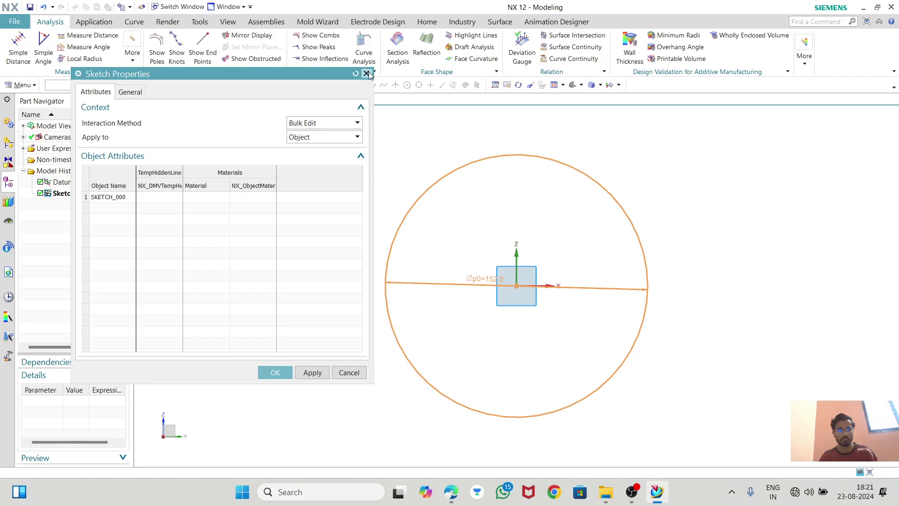
left_click(366, 74)
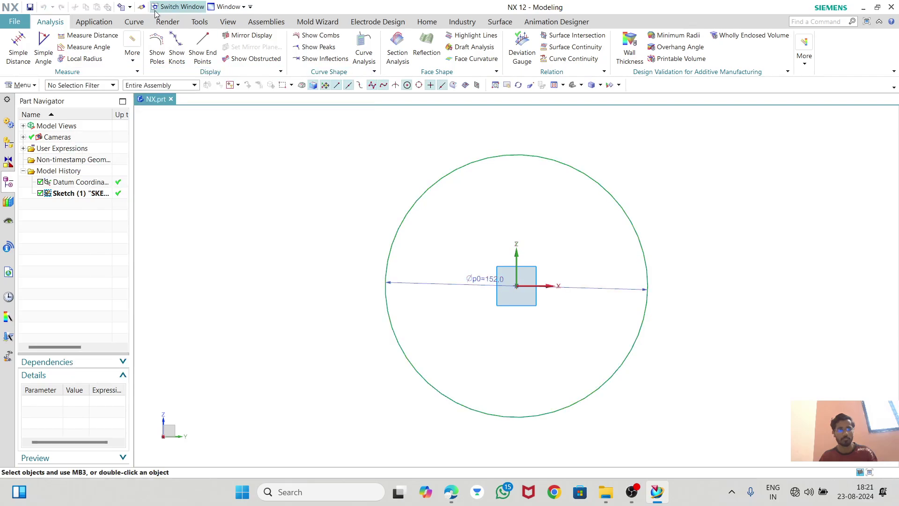
left_click(429, 24)
left_click(38, 47)
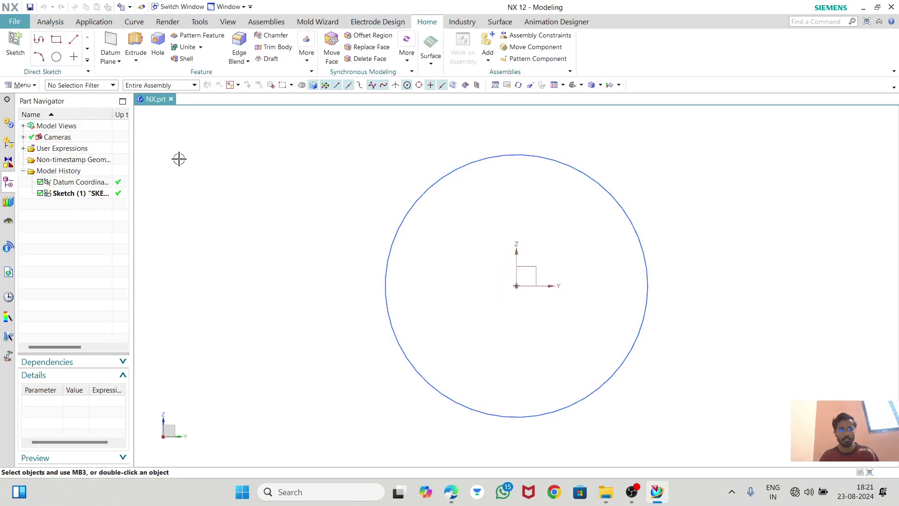
middle_click_drag(658, 240, 563, 197)
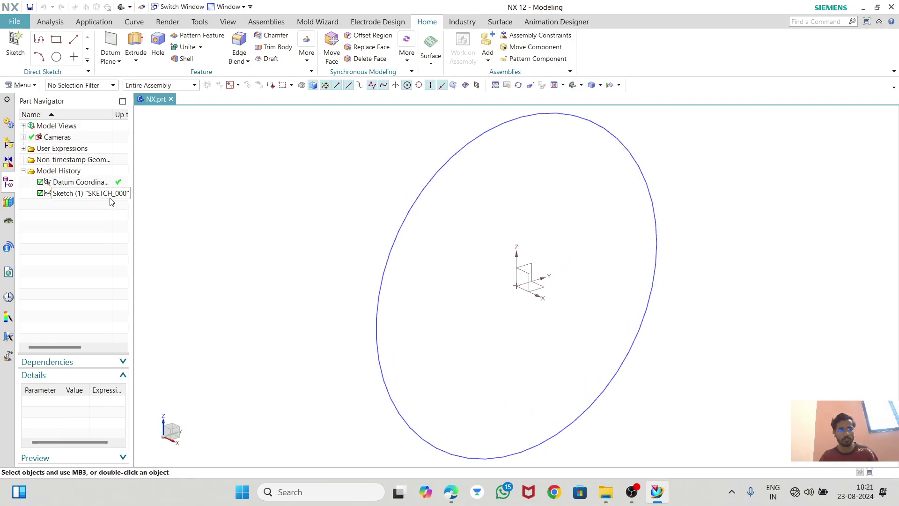
double_click(87, 194)
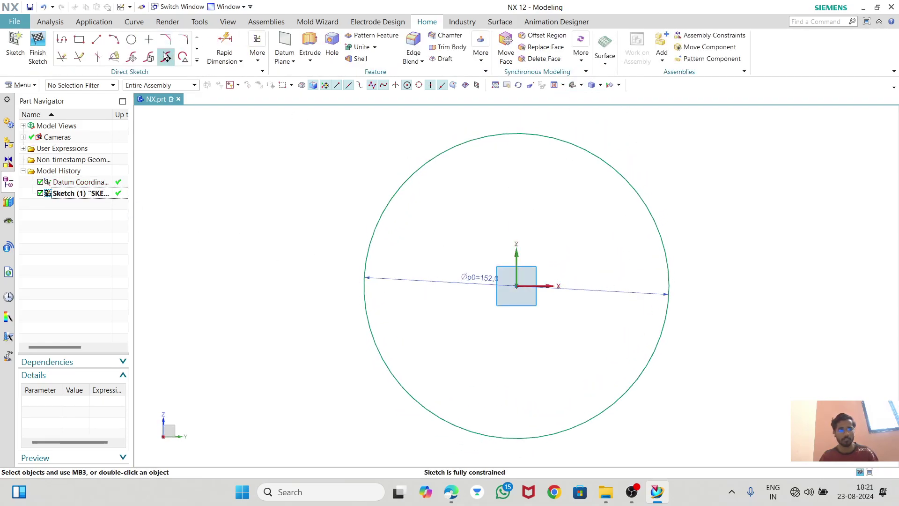
left_click(96, 39)
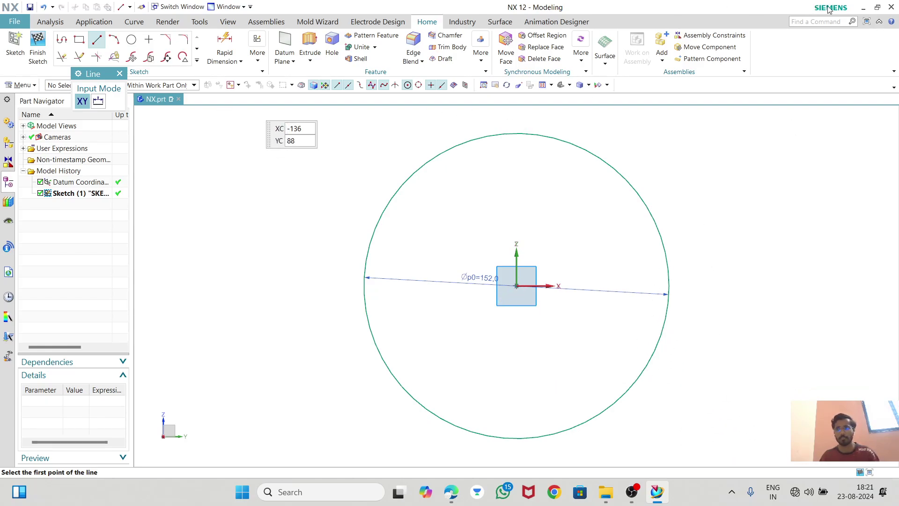
key("Escape")
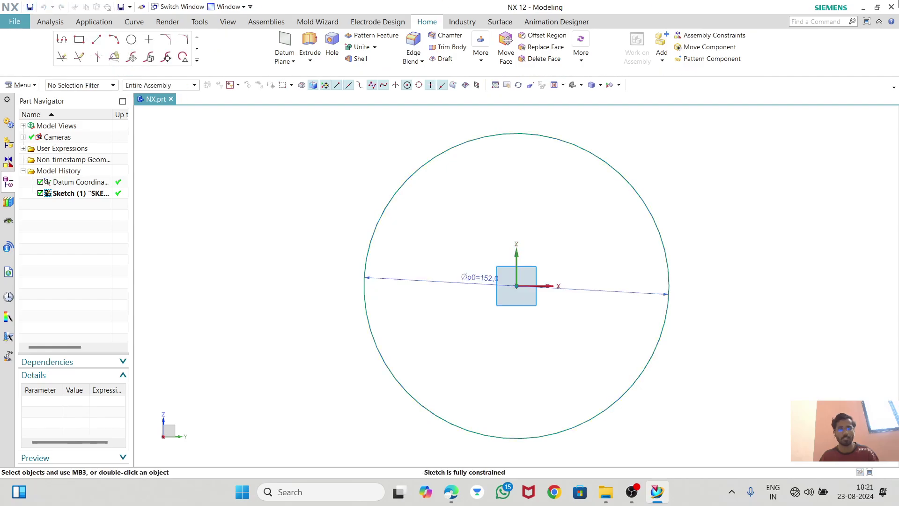
- Close NX, clear the remaining windows off the desktop and refresh it
left_click(894, 10)
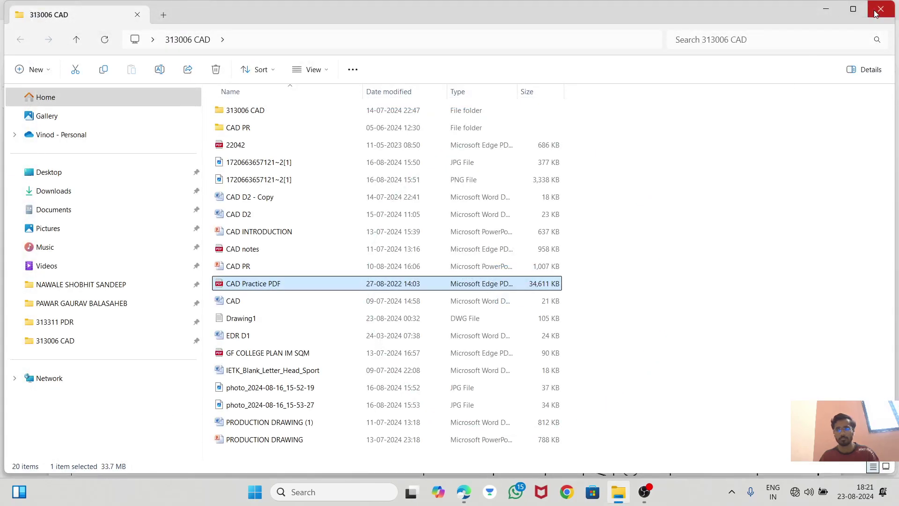
key("Return")
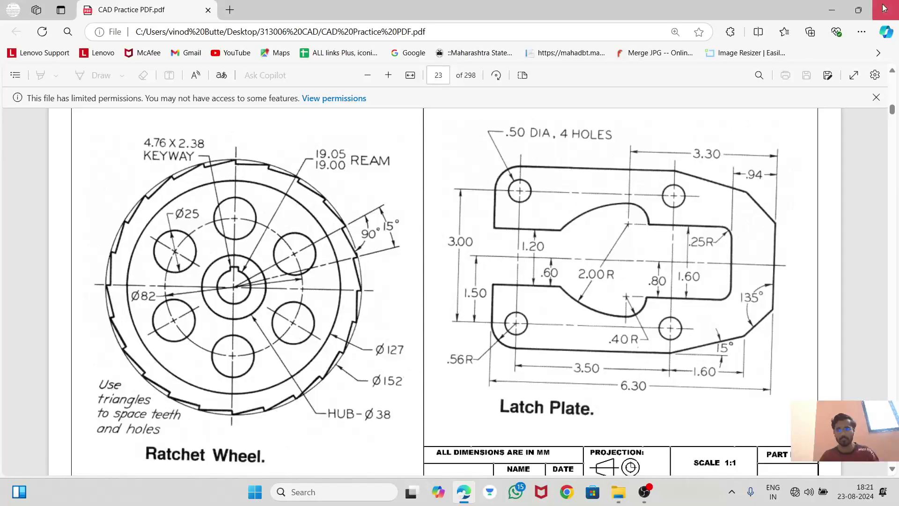
key("super+d")
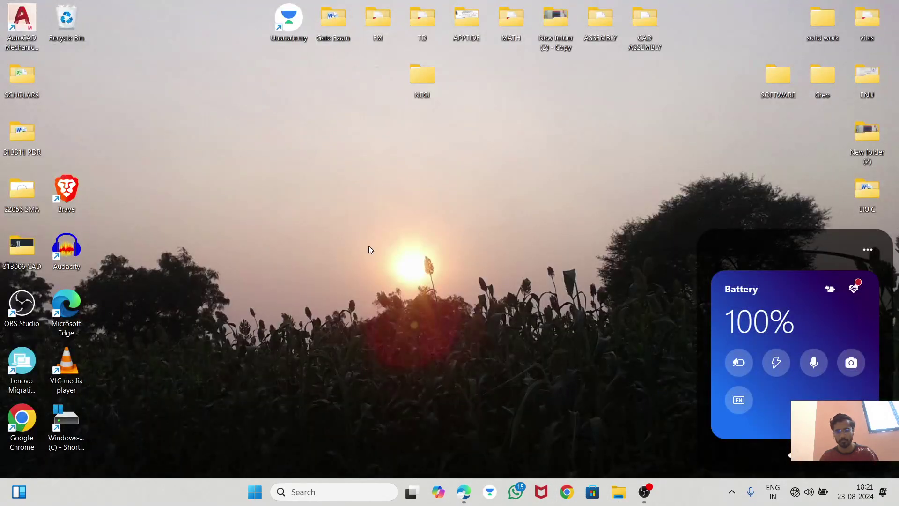
right_click(370, 250)
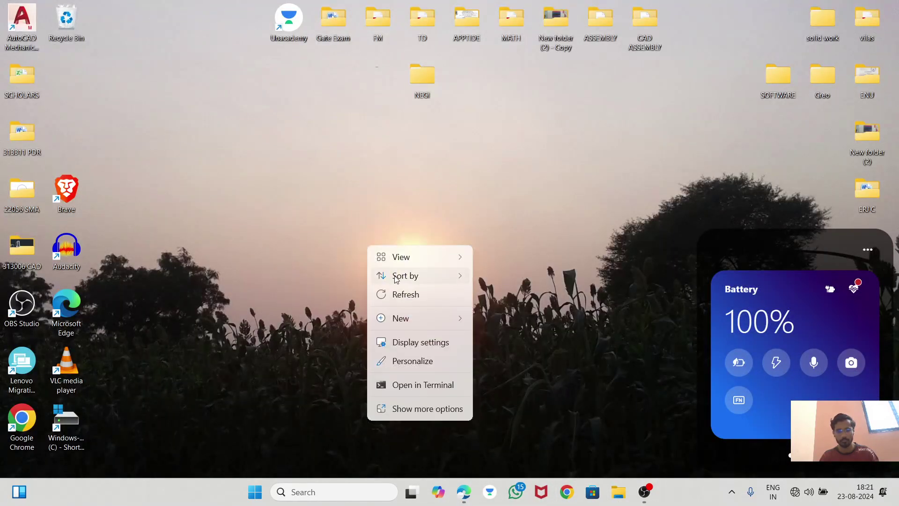
left_click(399, 295)
- Launch NX 12.0 from the Windows search and open NX.prt from today's part history
left_click(377, 492)
type("NX")
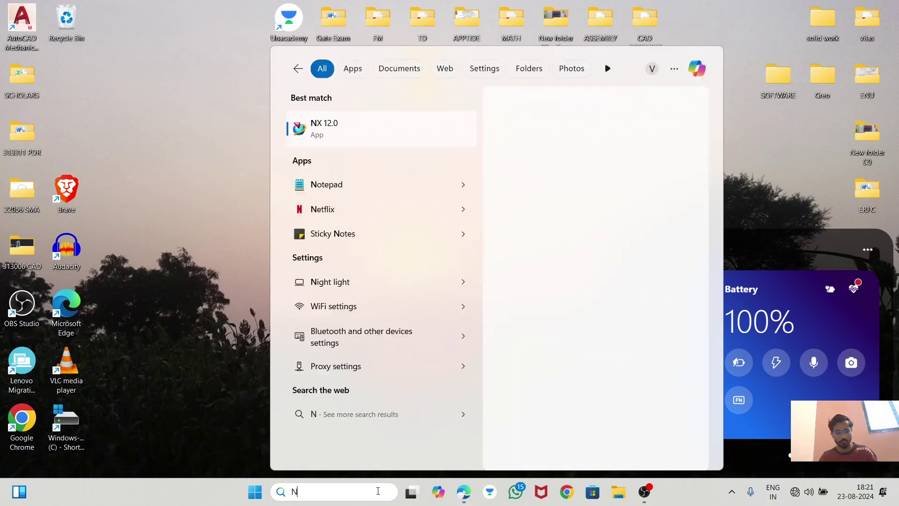
left_click(334, 138)
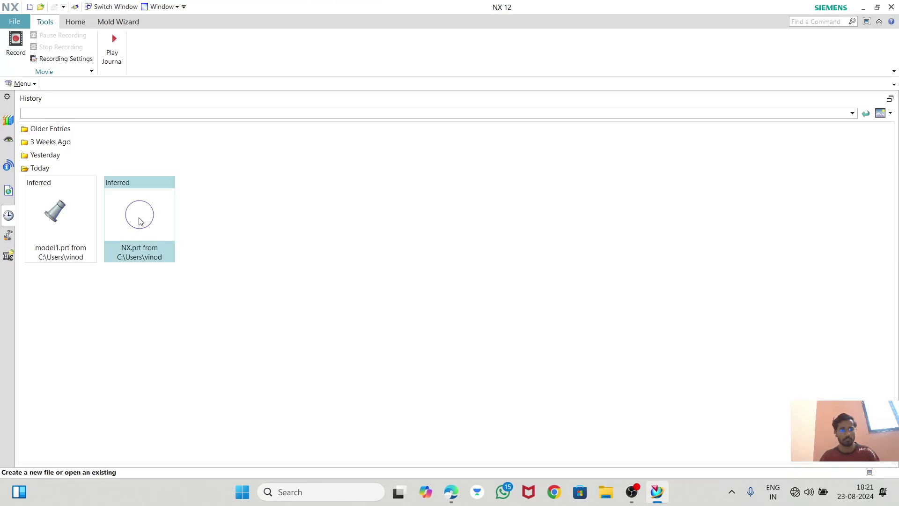
left_click(169, 215)
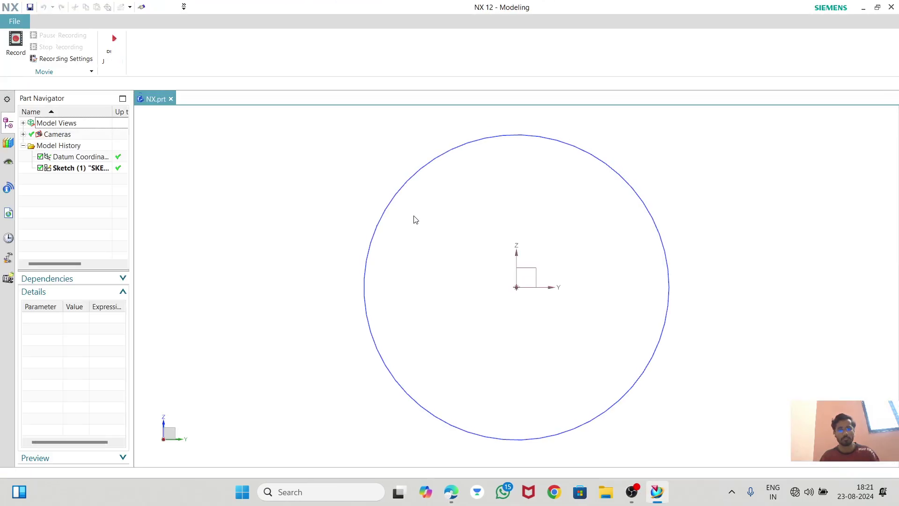
- Reopen the circle's sketch for editing and draw a horizontal line about 81 mm long from the circle's centre to just beyond its edge
scroll(449, 253, "down", 4)
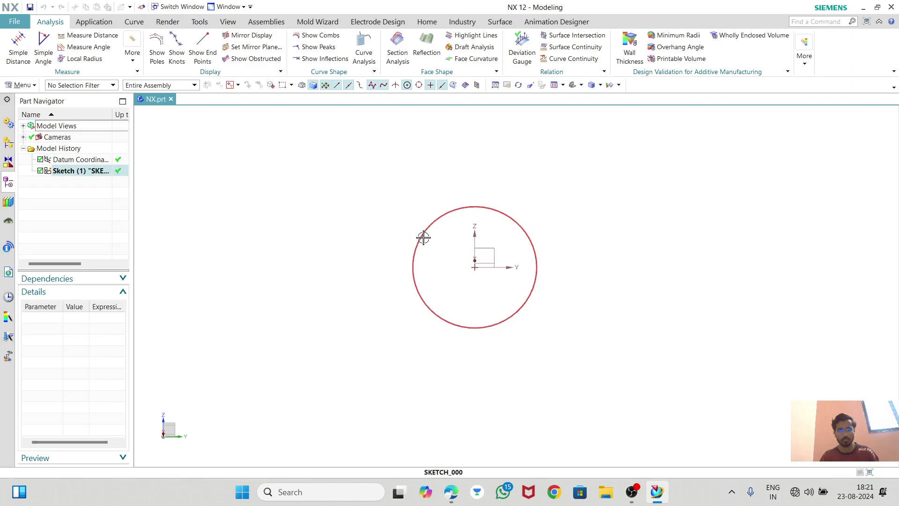
double_click(101, 171)
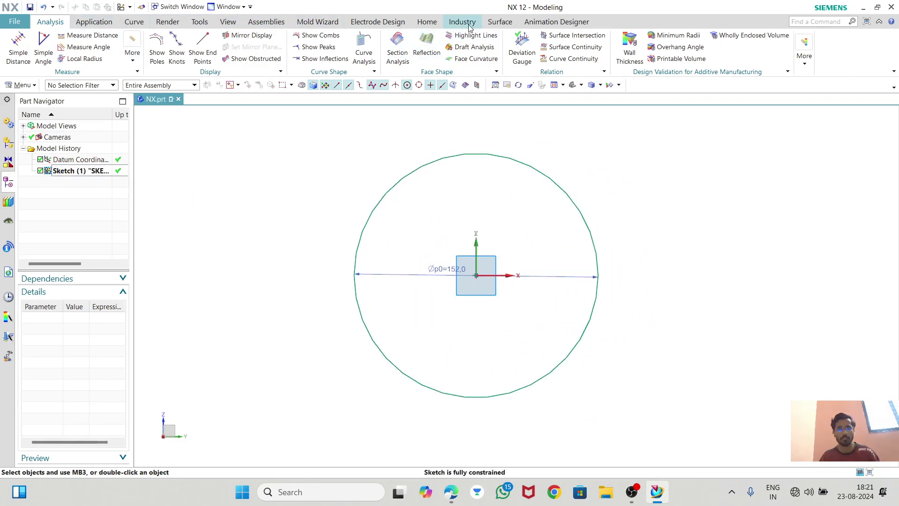
left_click(427, 22)
left_click(97, 41)
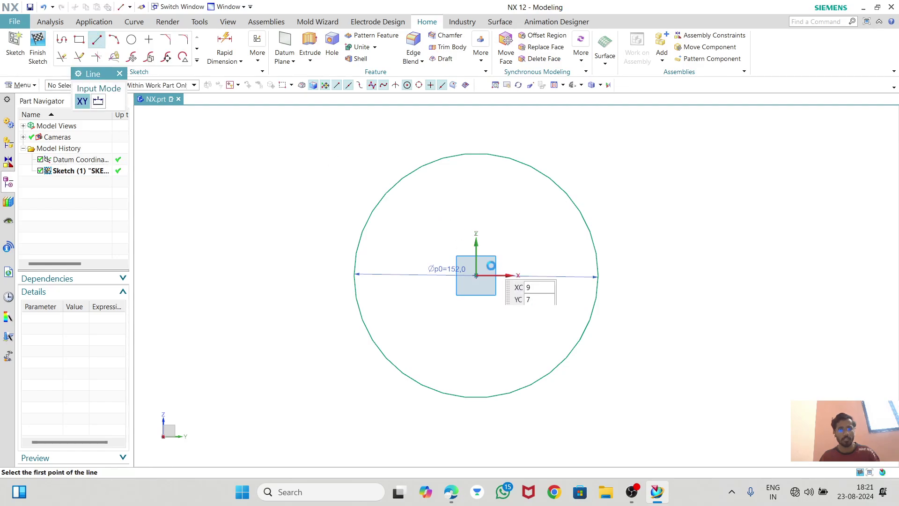
left_click(476, 275)
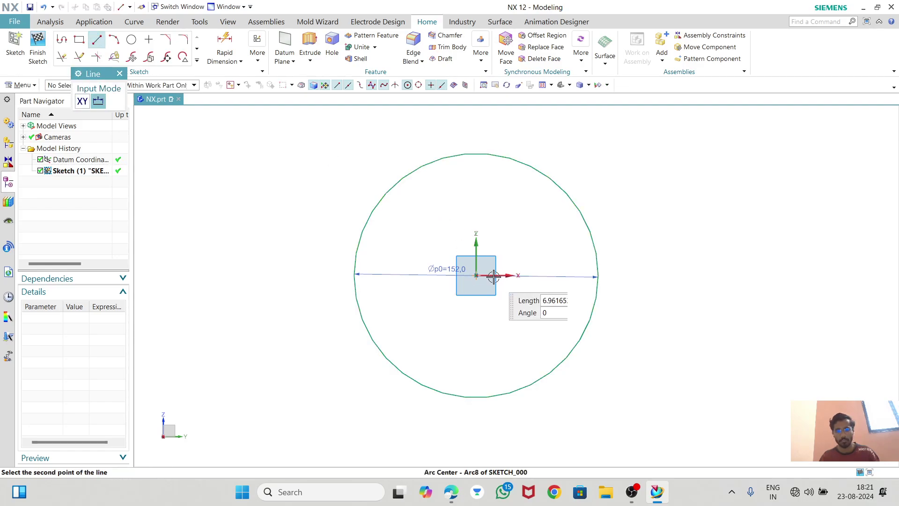
left_click(607, 276)
key("Escape")
- Trim off the part of the horizontal line that extends outside the circle
scroll(616, 284, "down", 3)
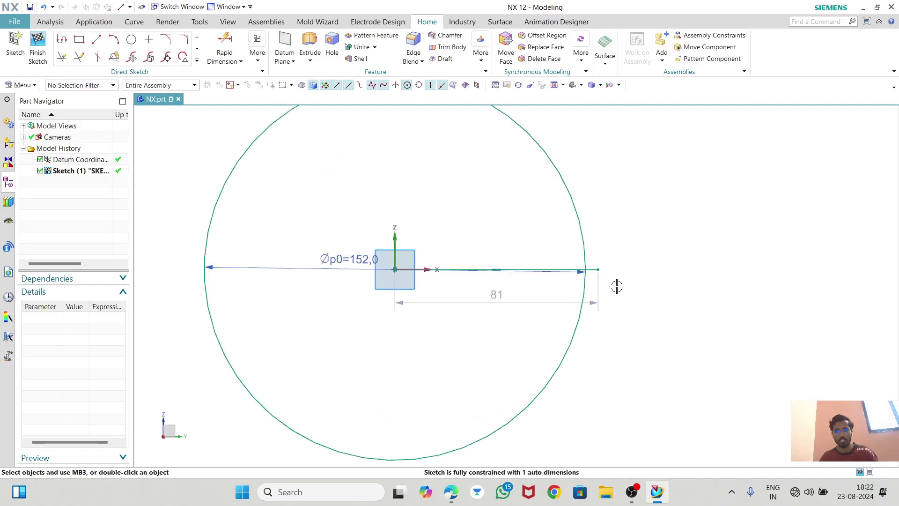
left_click(62, 57)
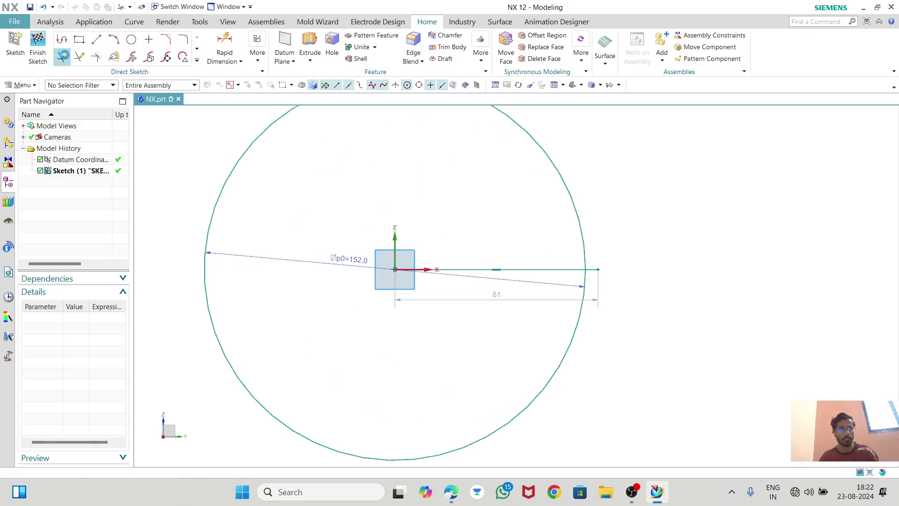
left_click(594, 286)
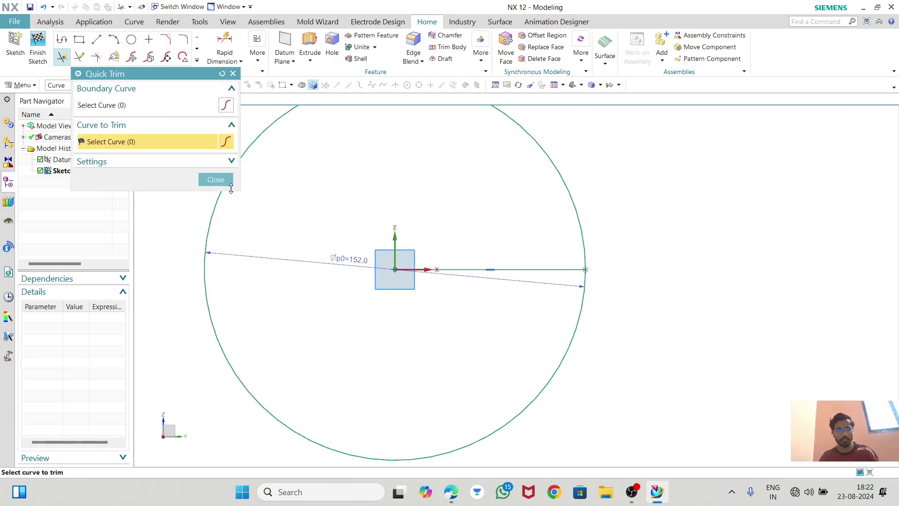
left_click(216, 180)
- Draw a line about 92 mm long at a 15° angle from the circle's centre to beyond its edge
left_click(97, 40)
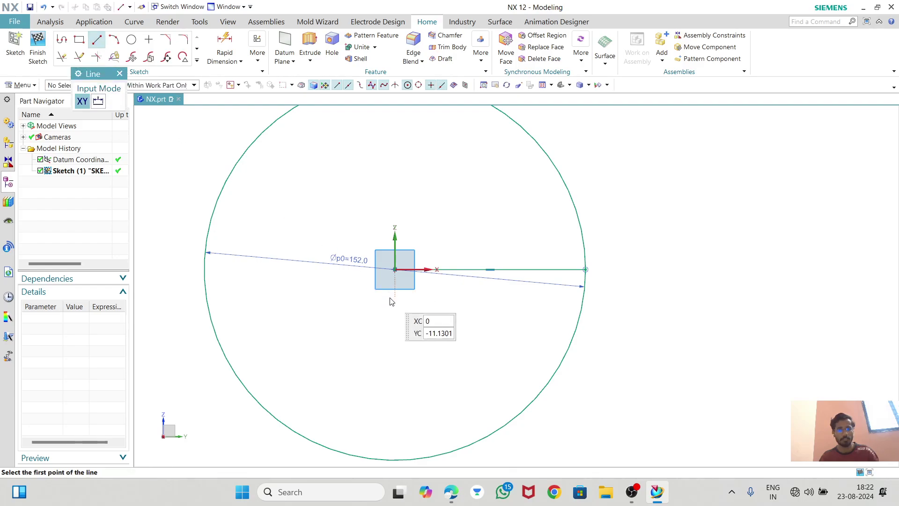
left_click(395, 269)
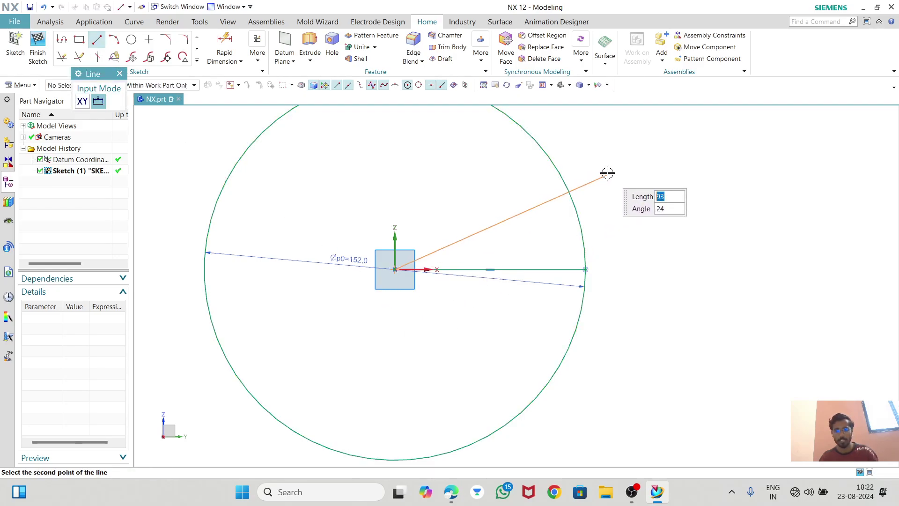
type("15")
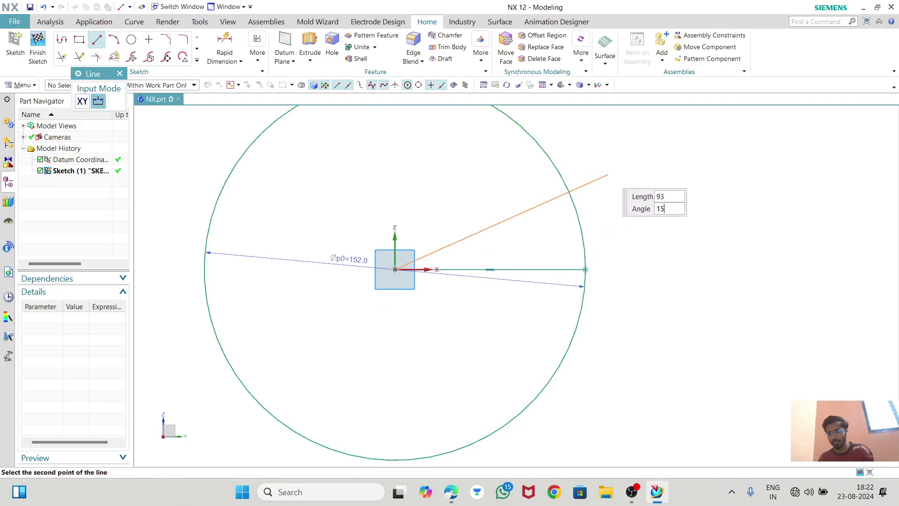
key("Tab")
left_click(615, 209)
key("Escape")
- Trim off the end of the 15° line that extends outside the circle
scroll(614, 206, "down", 3)
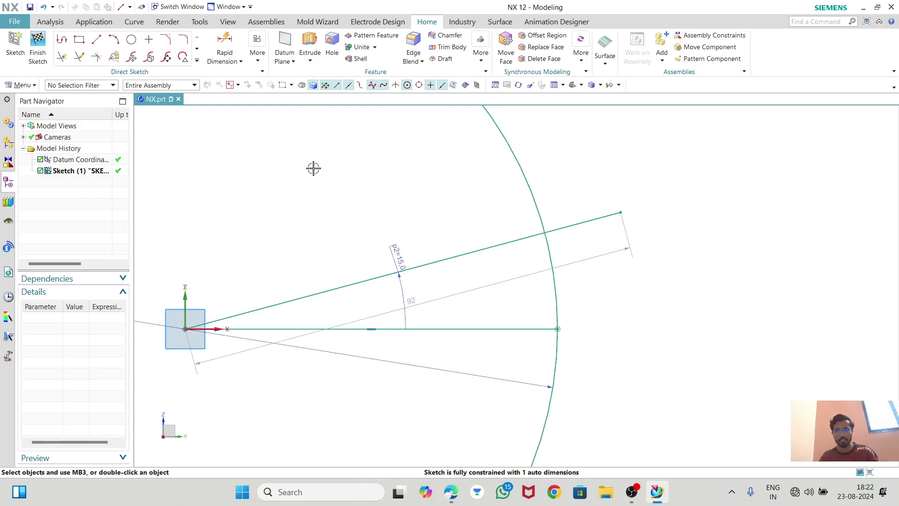
left_click(62, 57)
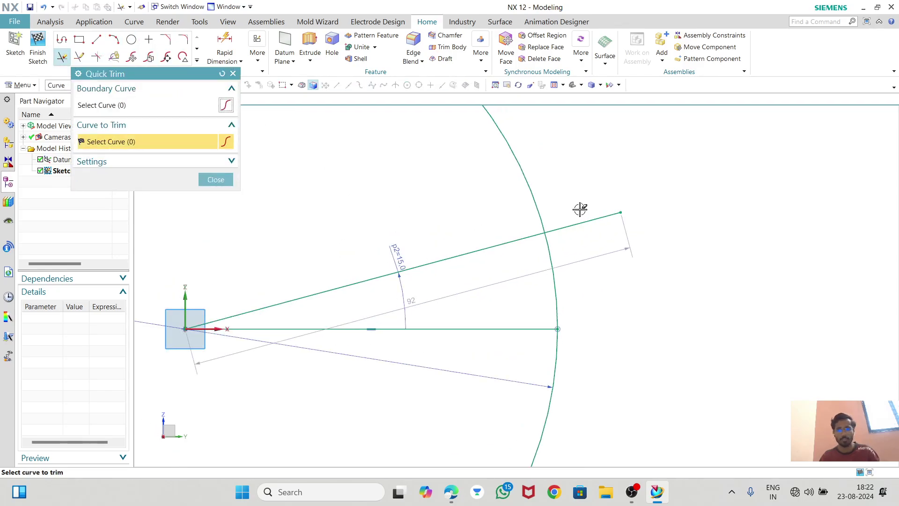
left_click(581, 220)
left_click(215, 179)
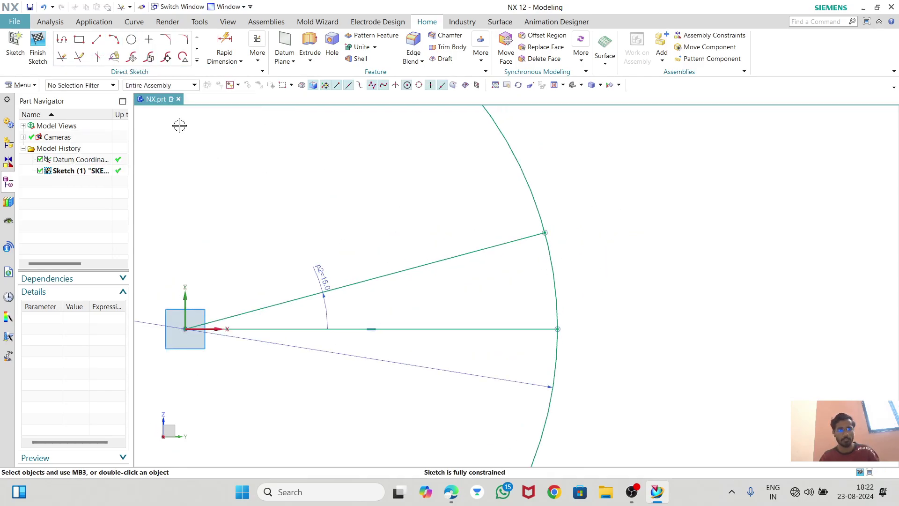
- Draw a slanted line about 26.5 mm long from the horizontal line's outer end, at about 113°, crossing the 15° line
left_click(96, 39)
left_click(556, 329)
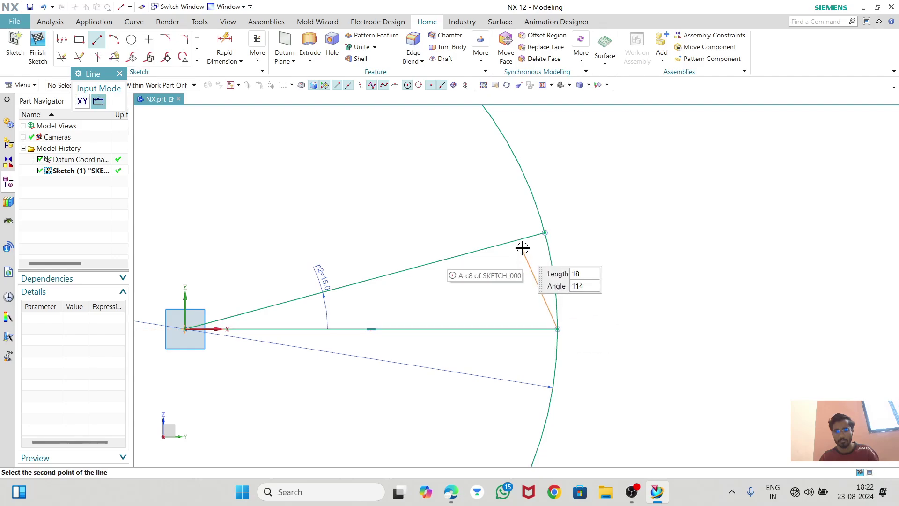
left_click(507, 209)
key("Escape")
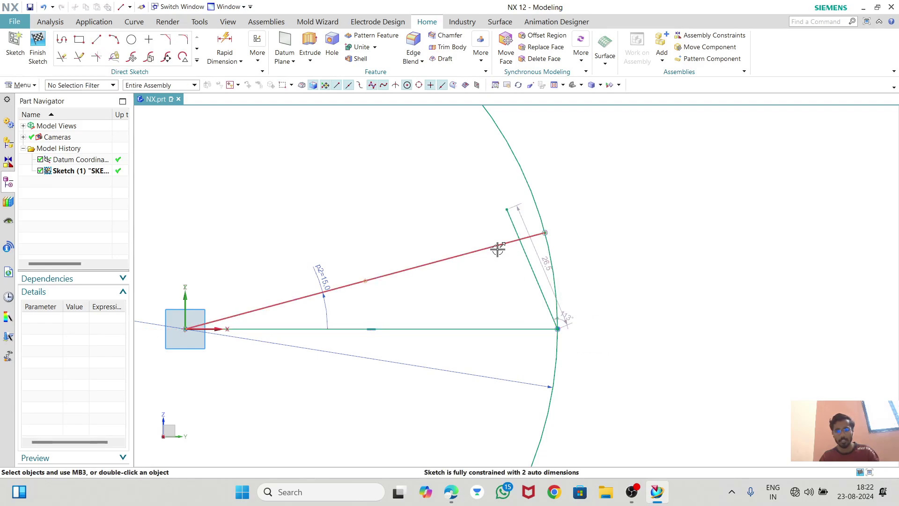
- Make the slanted line perpendicular to the 15° radial line
left_click(504, 238)
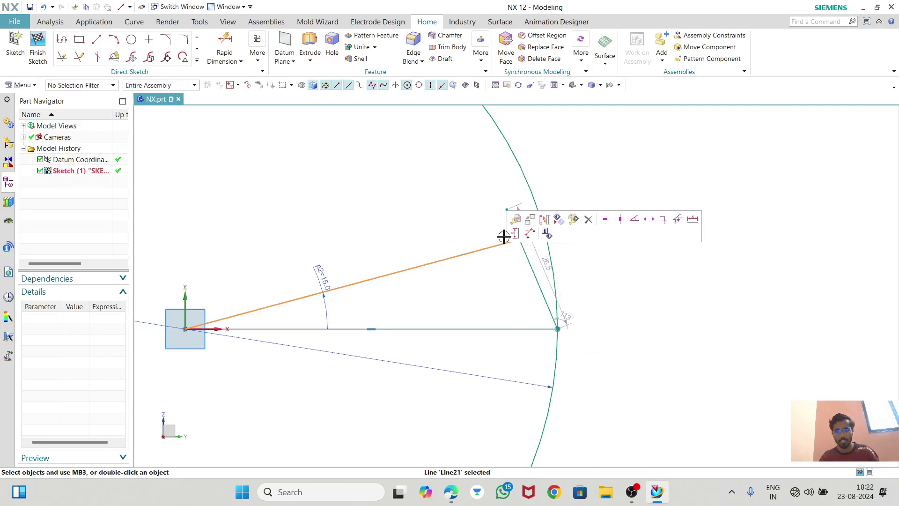
left_click(524, 260)
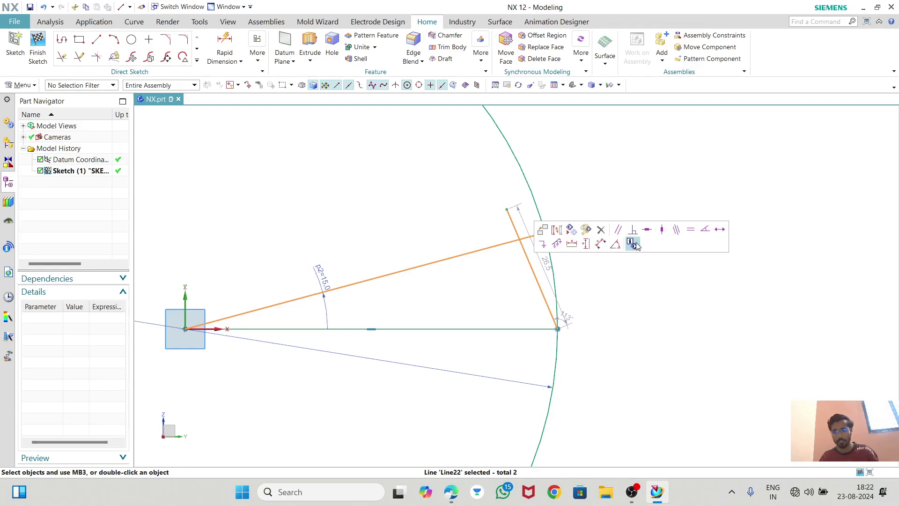
left_click(633, 243)
scroll(569, 310, "down", 8)
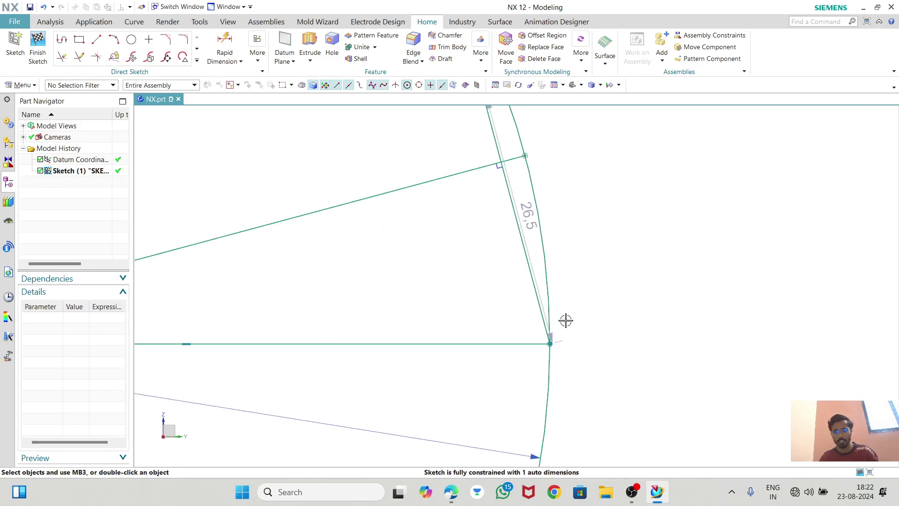
scroll(534, 353, "up", 5)
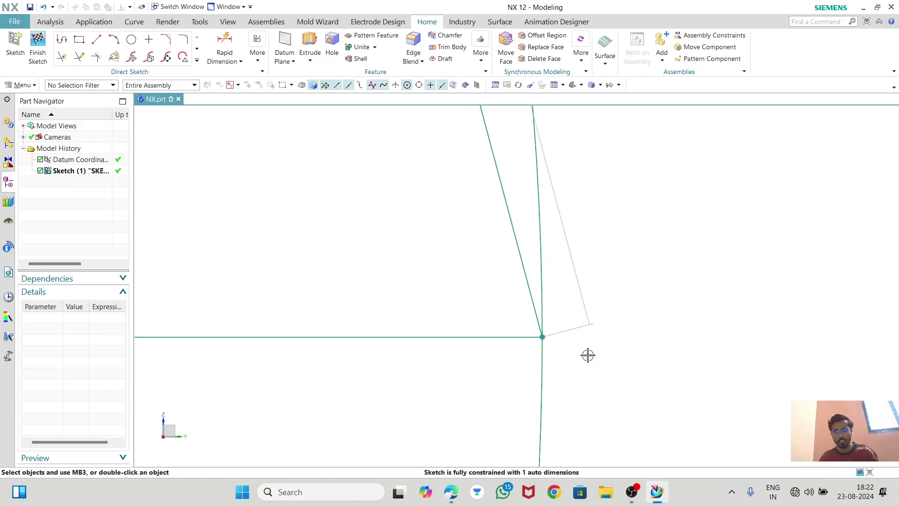
scroll(627, 341, "up", 2)
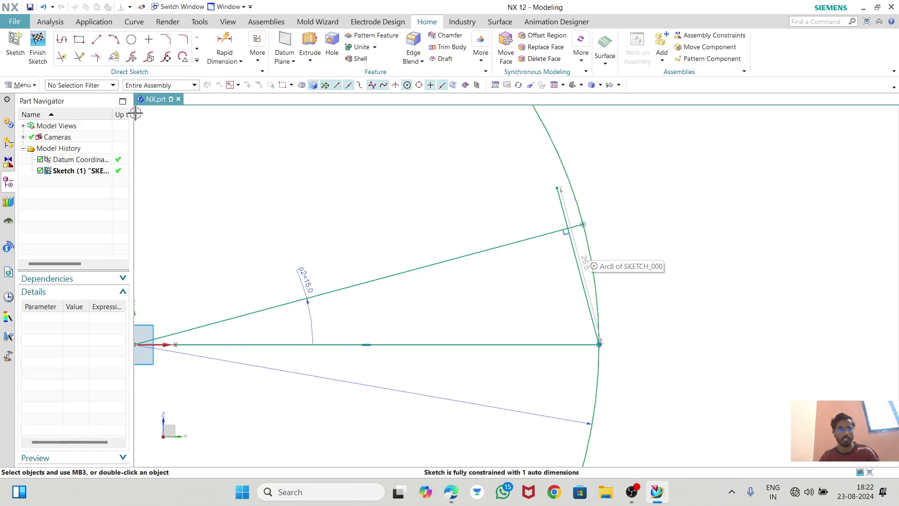
- Trim away the horizontal line, the inner part of the 15° line and the slanted line's overhang, leaving one tooth's two edges
left_click(61, 57)
left_click(410, 343)
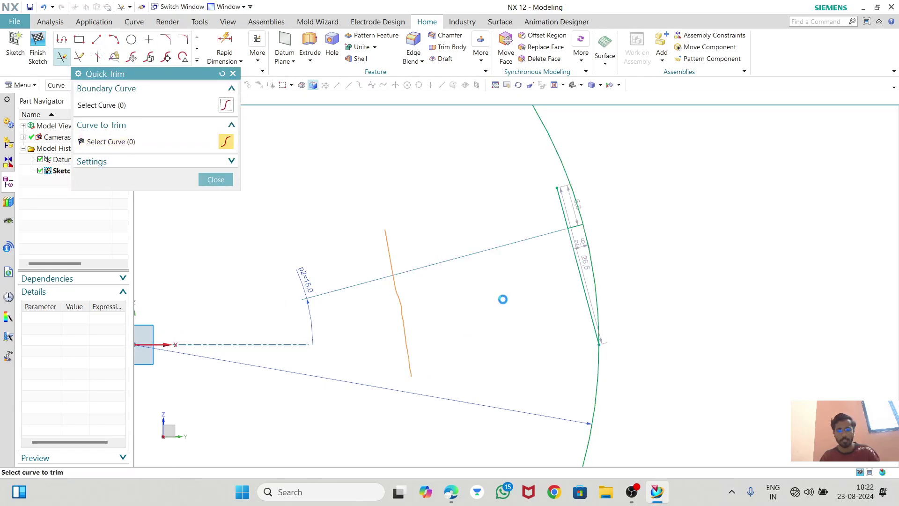
left_click(213, 179)
scroll(687, 237, "up", 2)
scroll(593, 280, "up", 1)
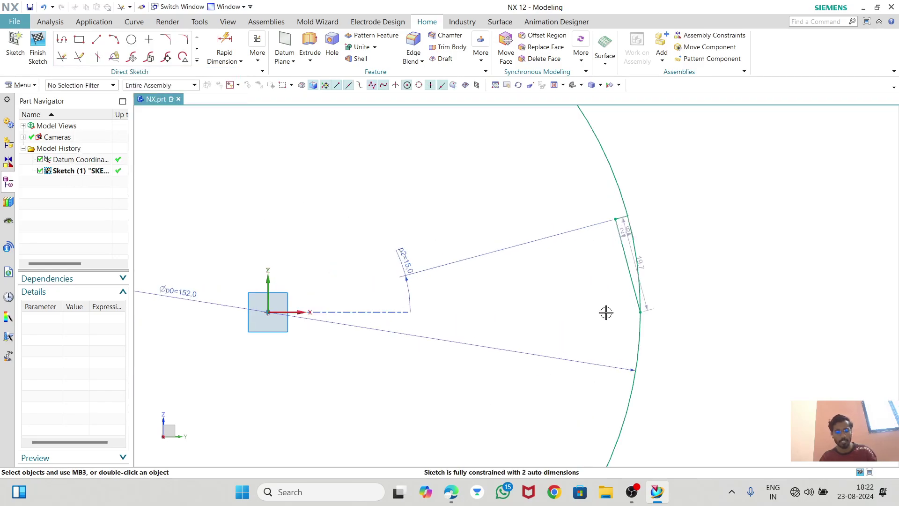
- Check the single tooth's shape against the Ratchet Wheel drawing in the CAD Practice PDF and return to NX
key("alt+Tab")
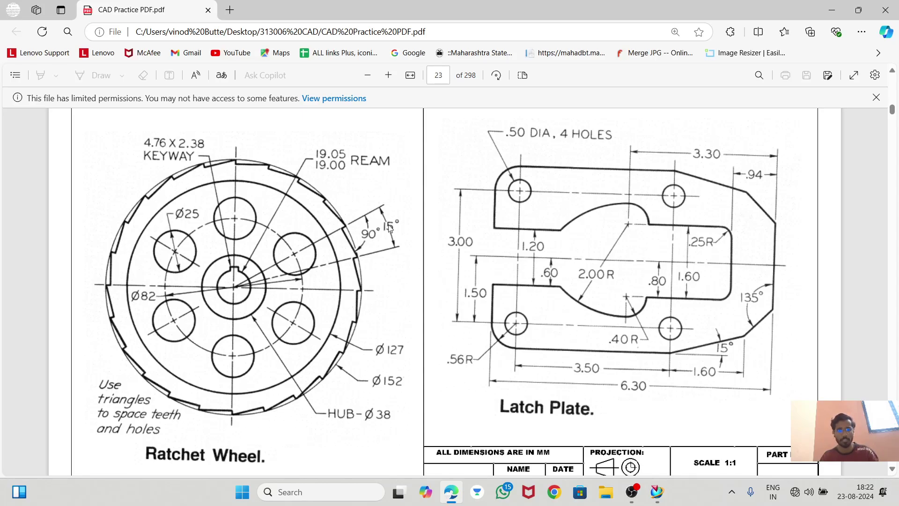
key("alt+Tab")
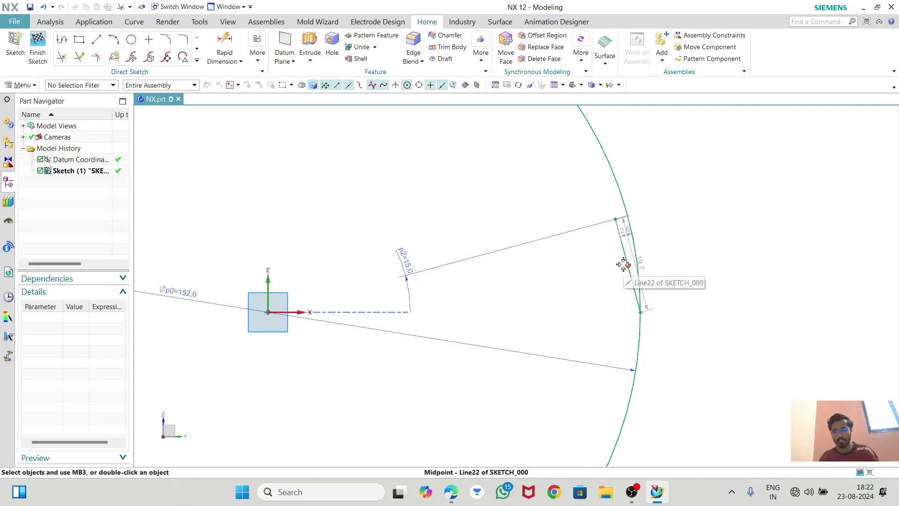
left_click(625, 265)
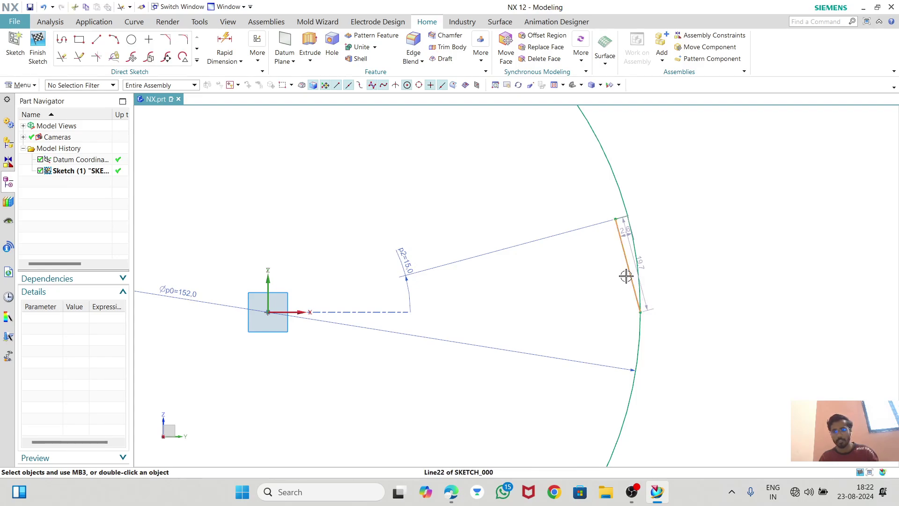
scroll(622, 232, "up", 3)
key("Escape")
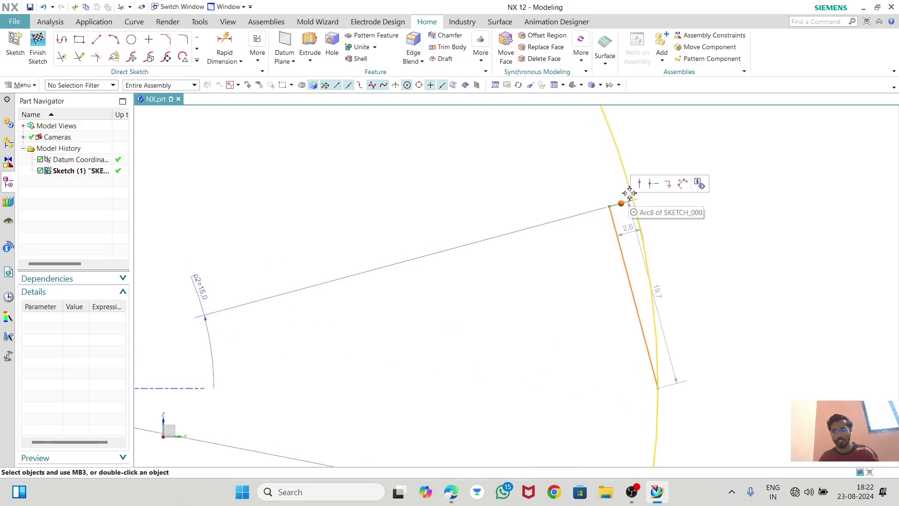
- Start a circular Pattern Curve of the tooth's two lines with the rotation point at the origin
scroll(618, 201, "up", 2)
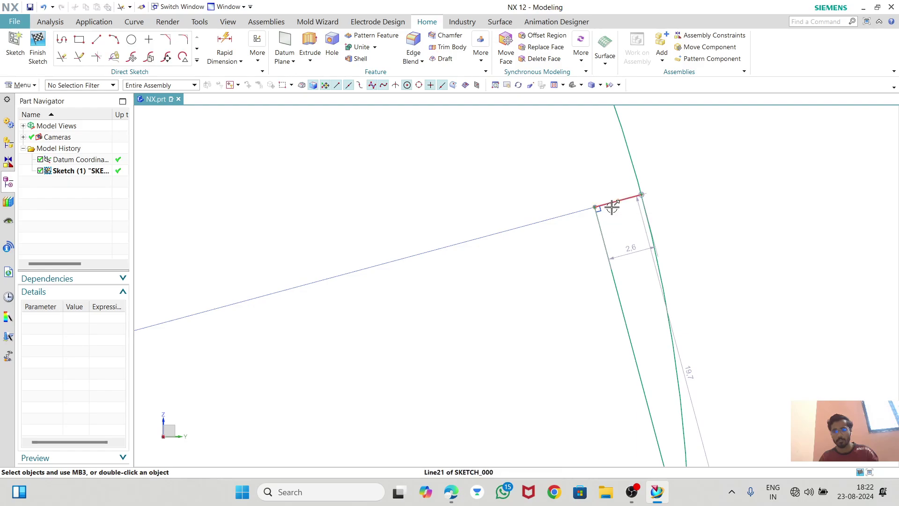
left_click(608, 203)
left_click(600, 240)
scroll(596, 239, "down", 3)
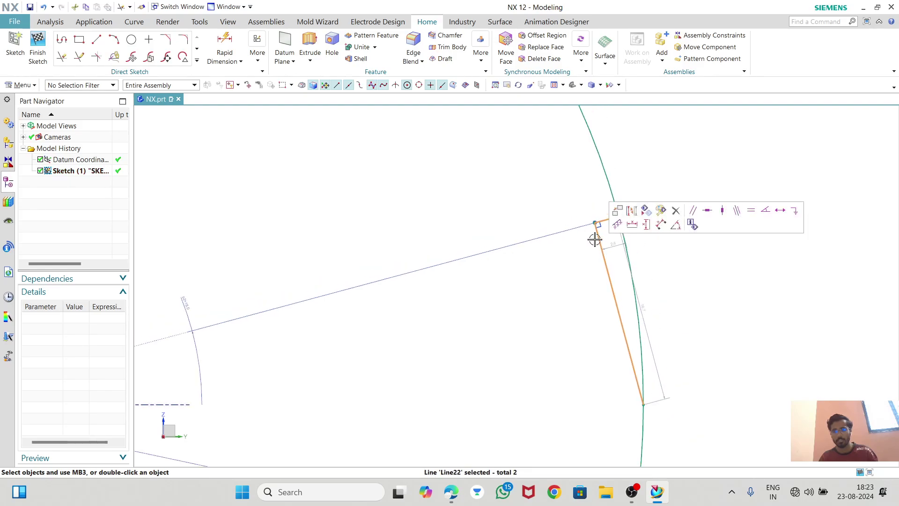
left_click(196, 60)
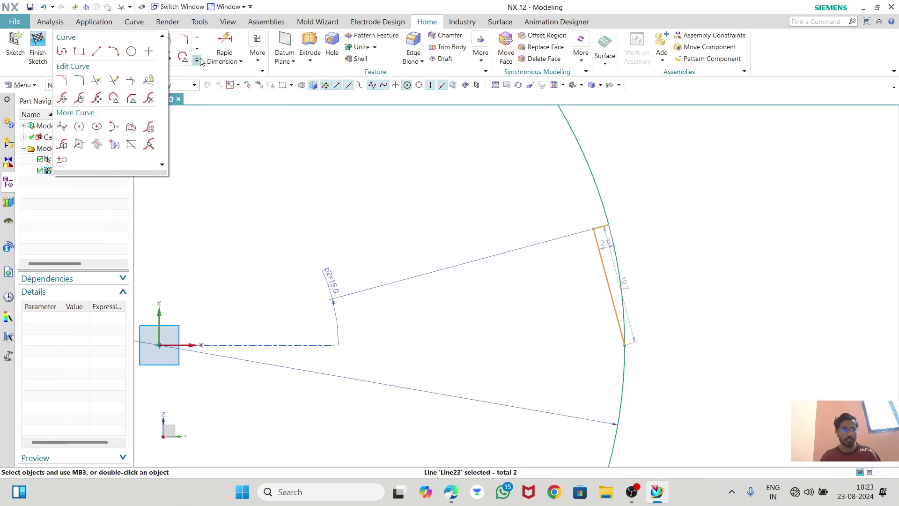
left_click(149, 127)
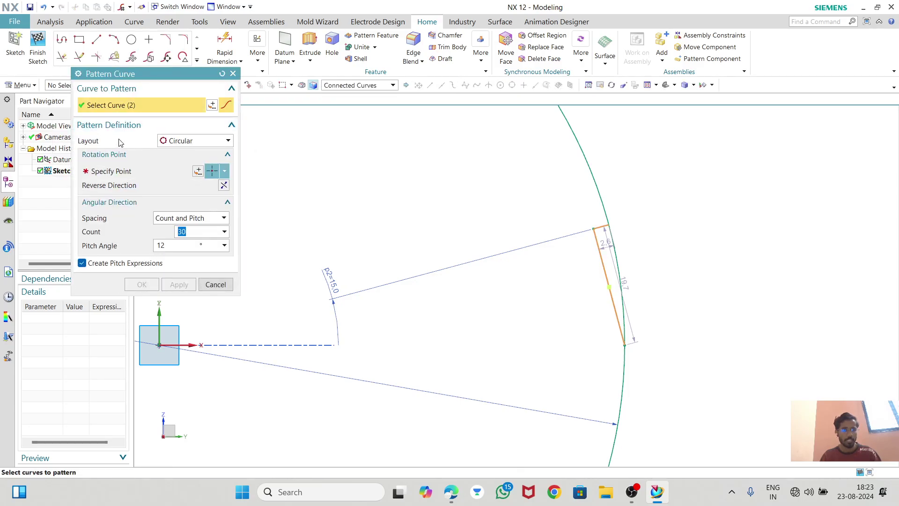
scroll(733, 223, "up", 3)
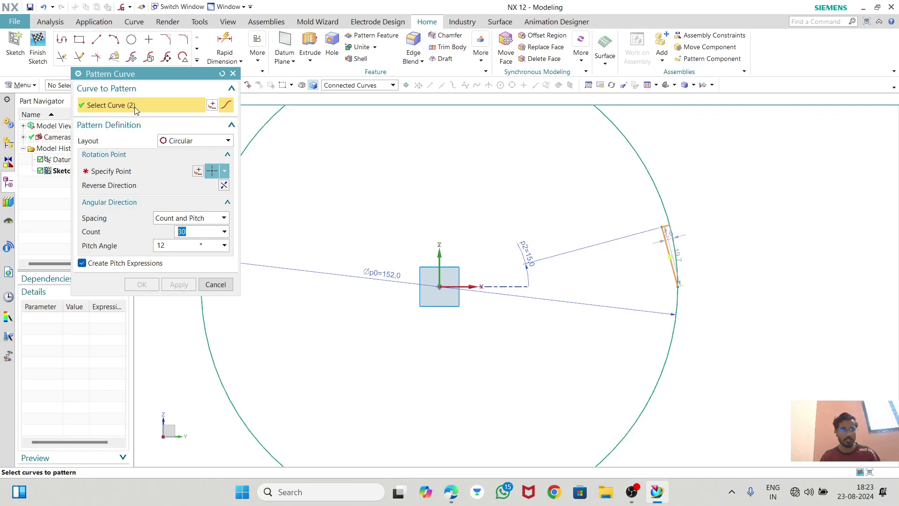
left_click(184, 141)
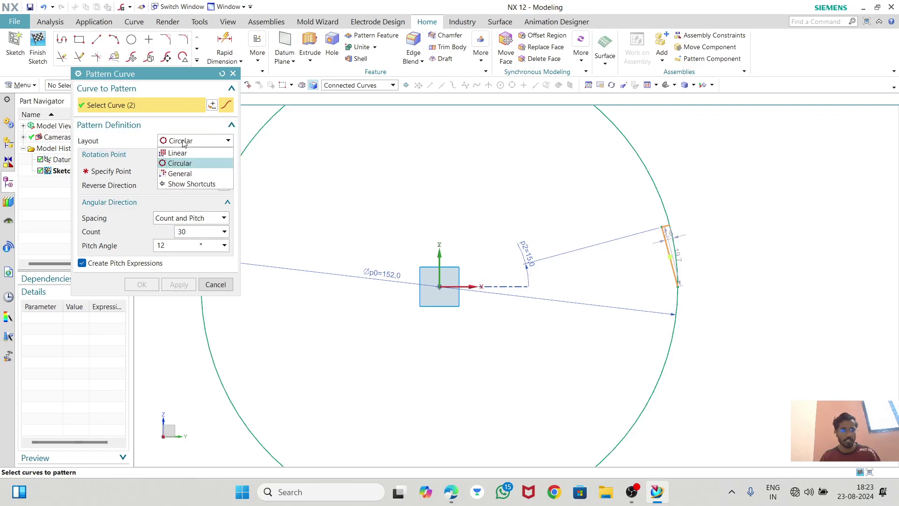
left_click(181, 163)
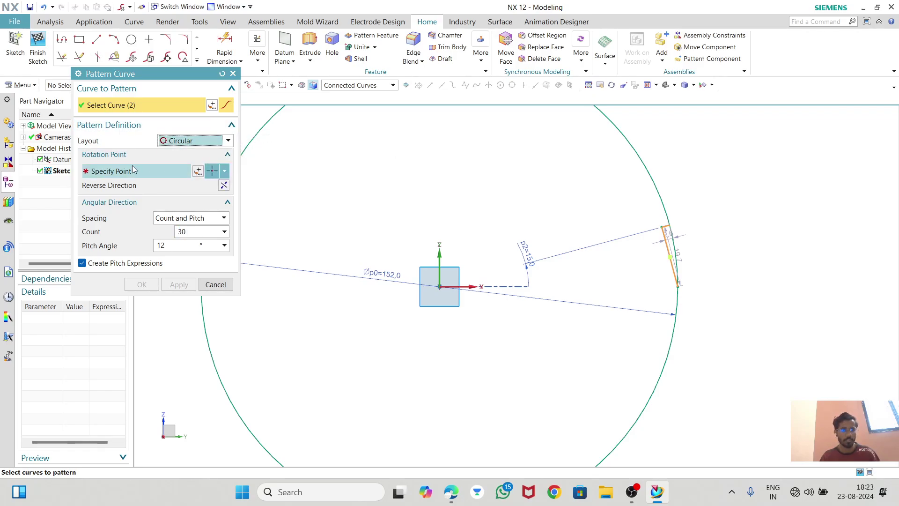
left_click(198, 171)
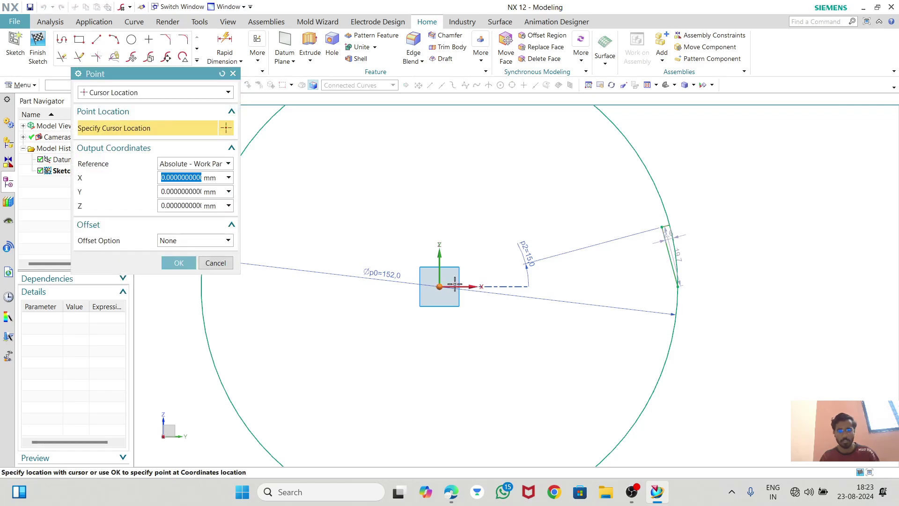
left_click(178, 264)
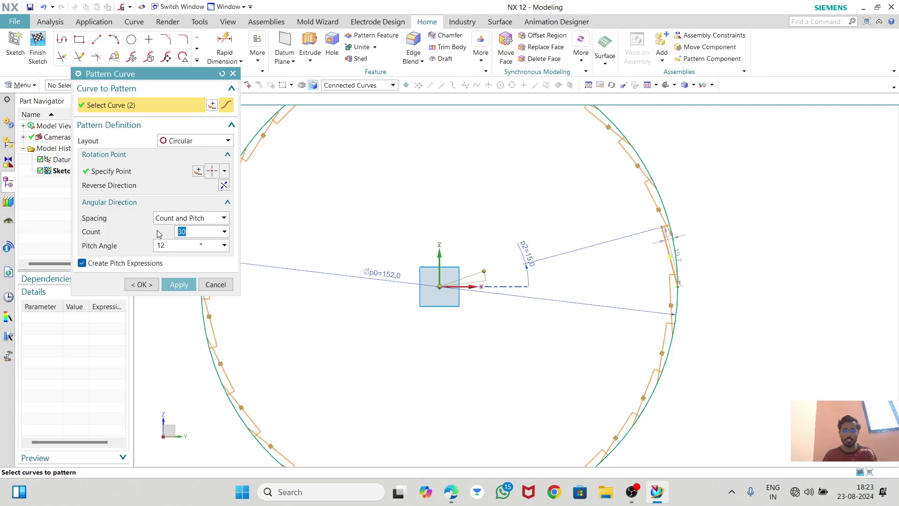
- Set the pattern's count to 360/15 and its pitch angle to 15°, and create the ring of teeth
type("360/15")
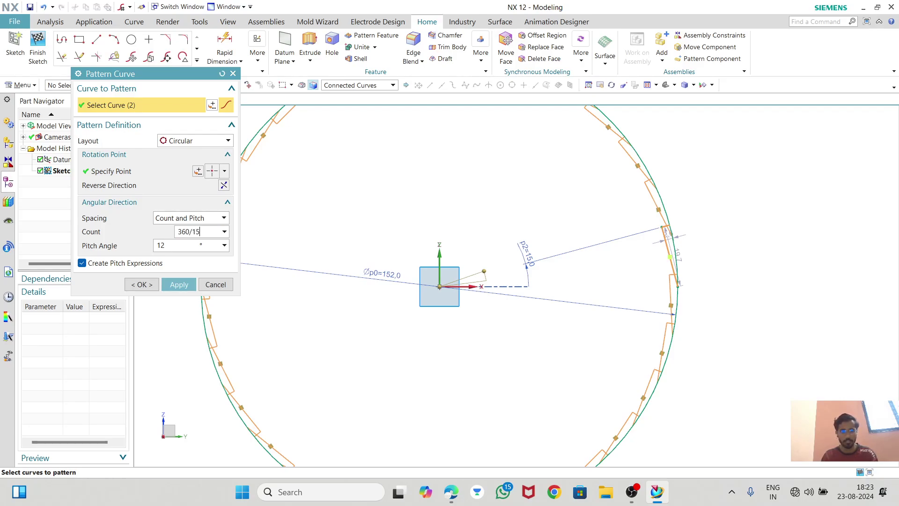
key("Return")
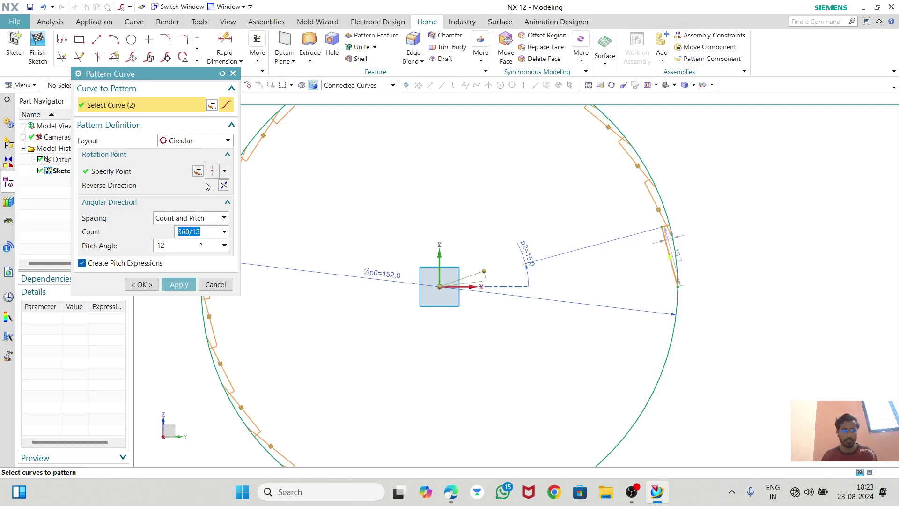
scroll(471, 234, "down", 2)
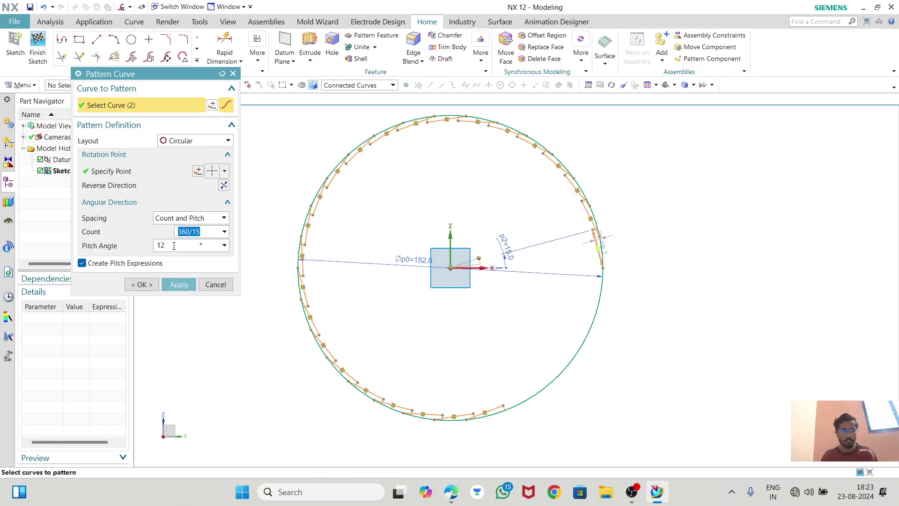
key("BackSpace")
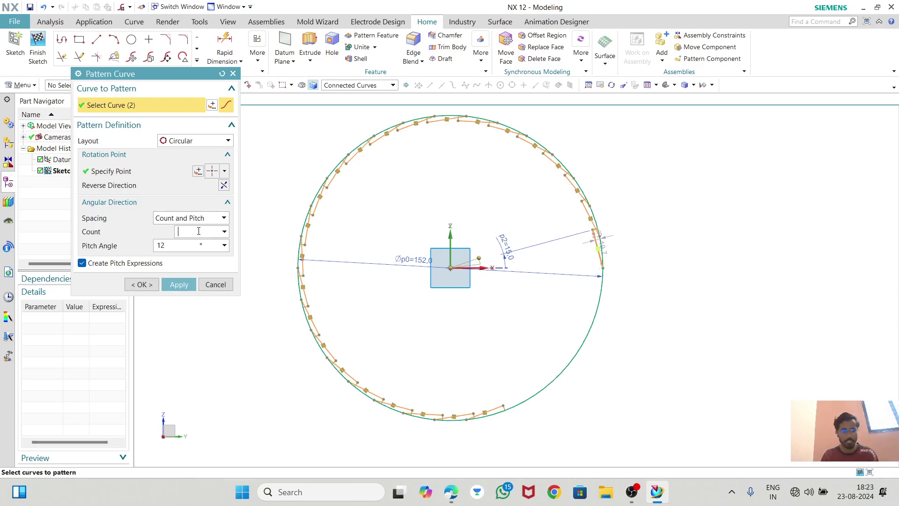
left_click(170, 245)
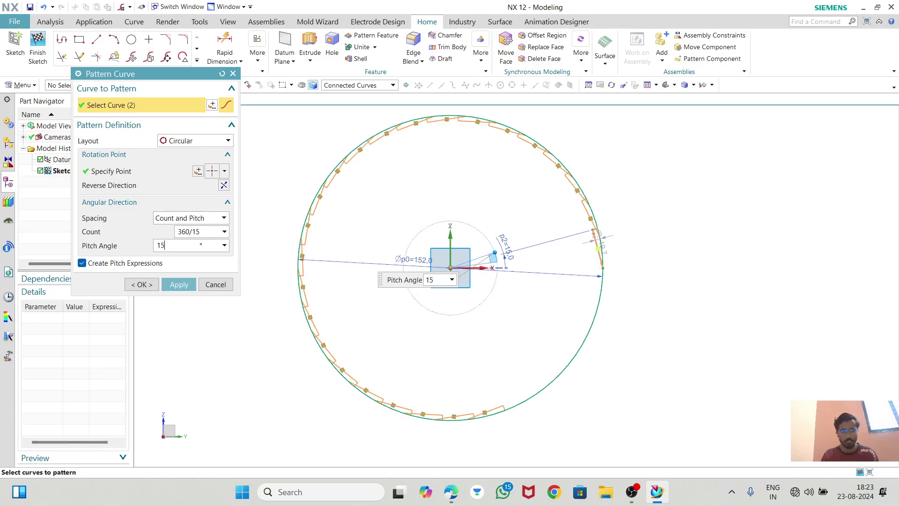
key("Return")
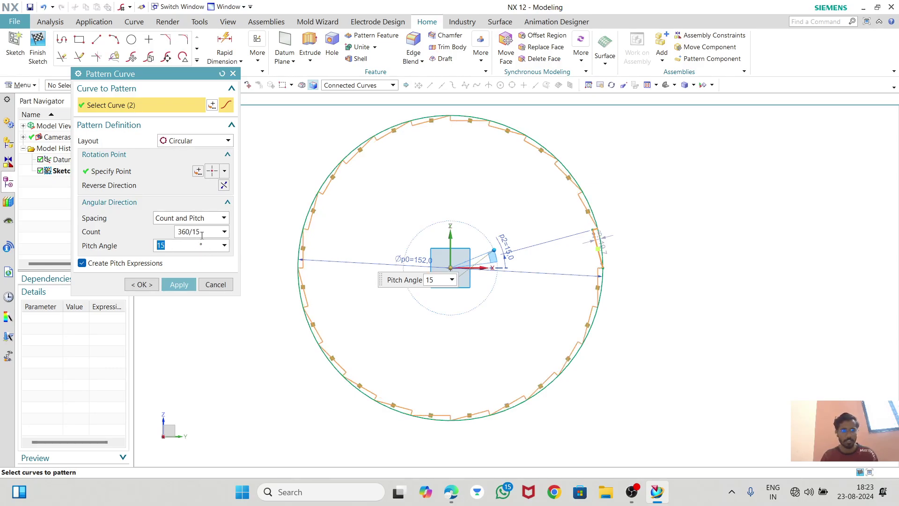
left_click(202, 233)
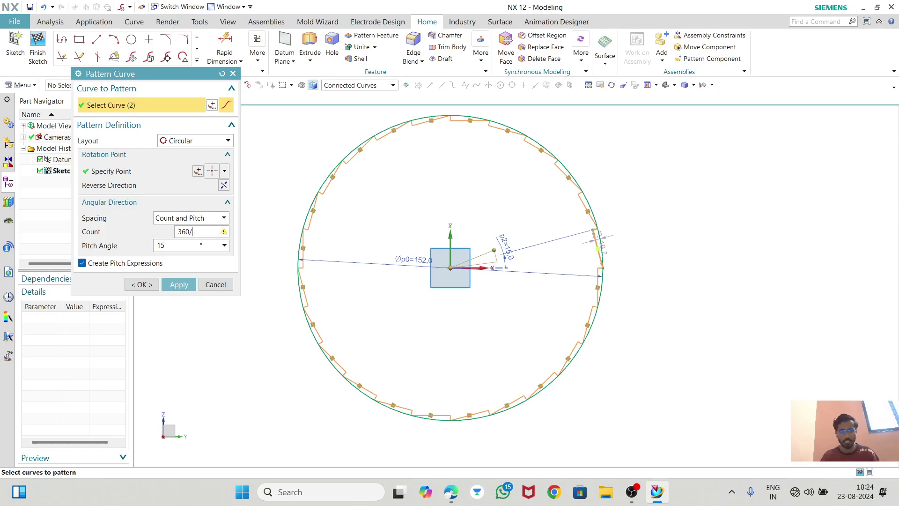
key("Return")
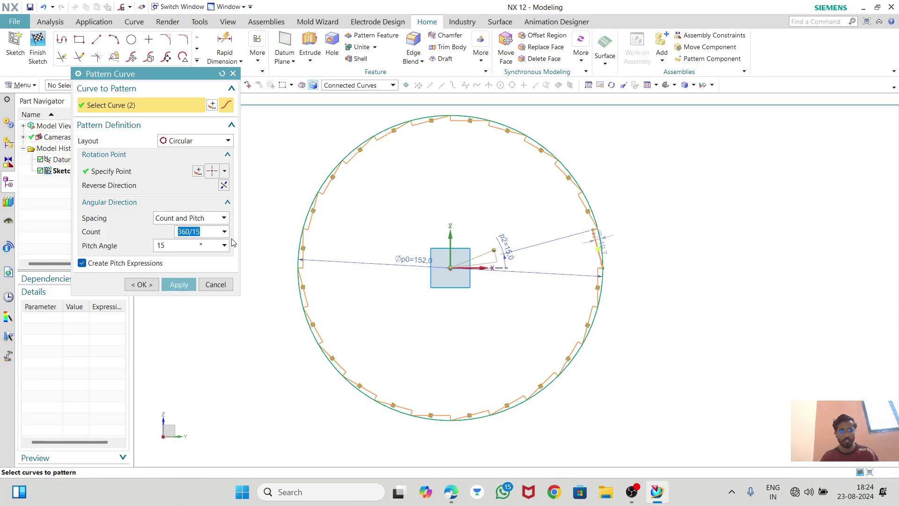
left_click(142, 285)
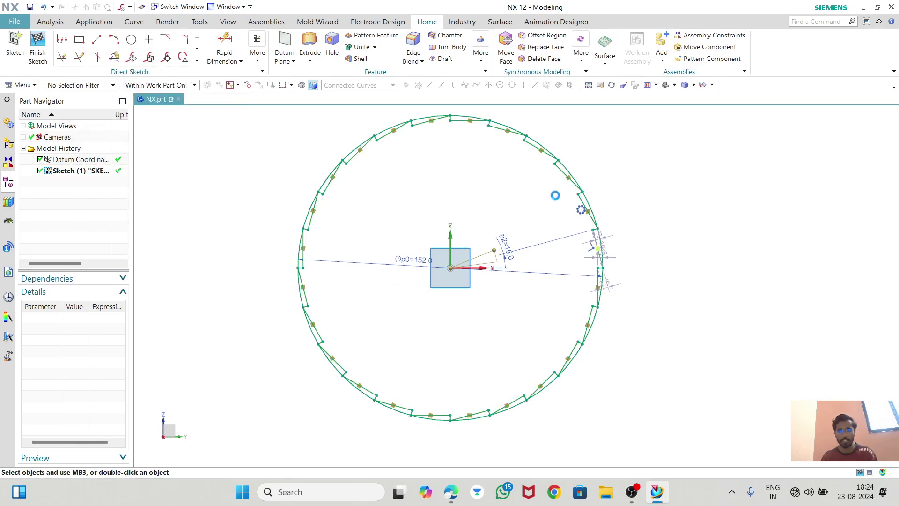
- Delete the 152 mm circle around the teeth
scroll(581, 199, "up", 4)
scroll(586, 190, "down", 4)
scroll(593, 191, "up", 3)
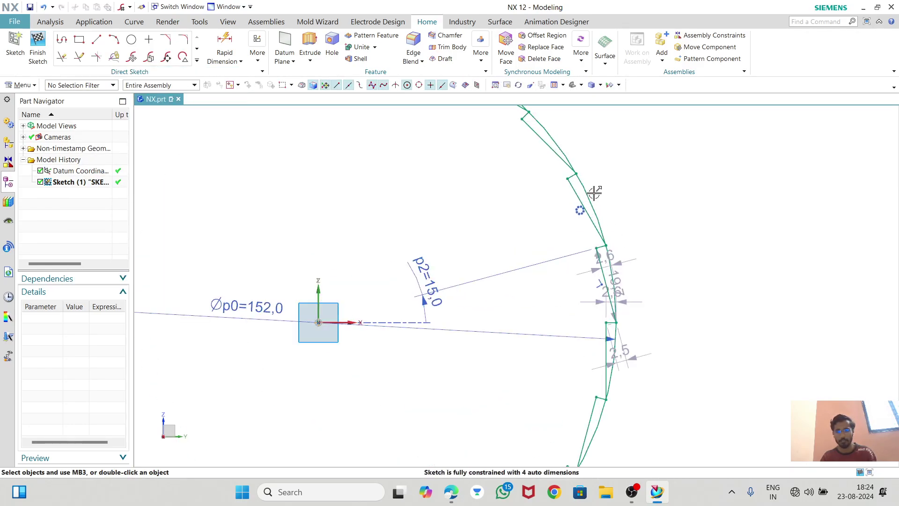
scroll(585, 199, "down", 3)
left_click(582, 203)
key("Delete")
scroll(582, 203, "up", 3)
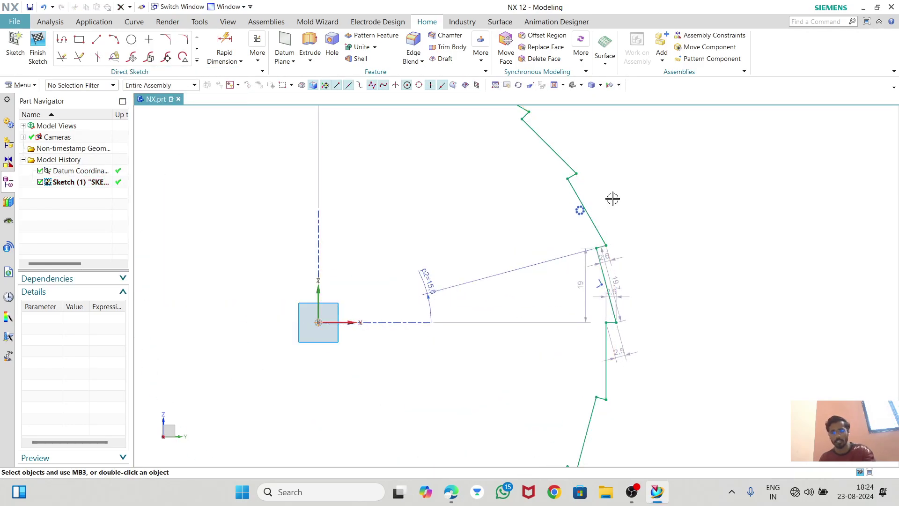
- Inspect the whole ring of teeth and switch to the CAD Practice PDF to compare it with the Ratchet Wheel drawing
scroll(612, 199, "down", 3)
scroll(625, 206, "up", 1)
scroll(604, 227, "down", 1)
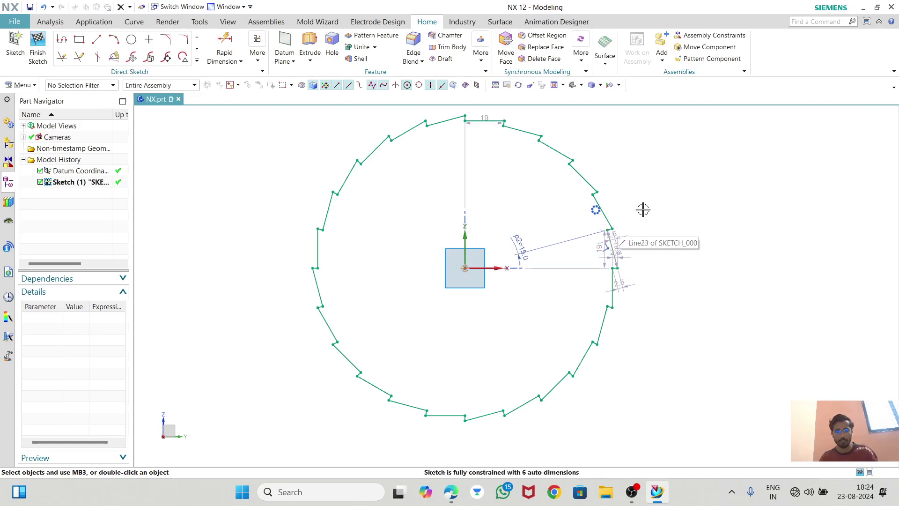
key("alt+Tab")
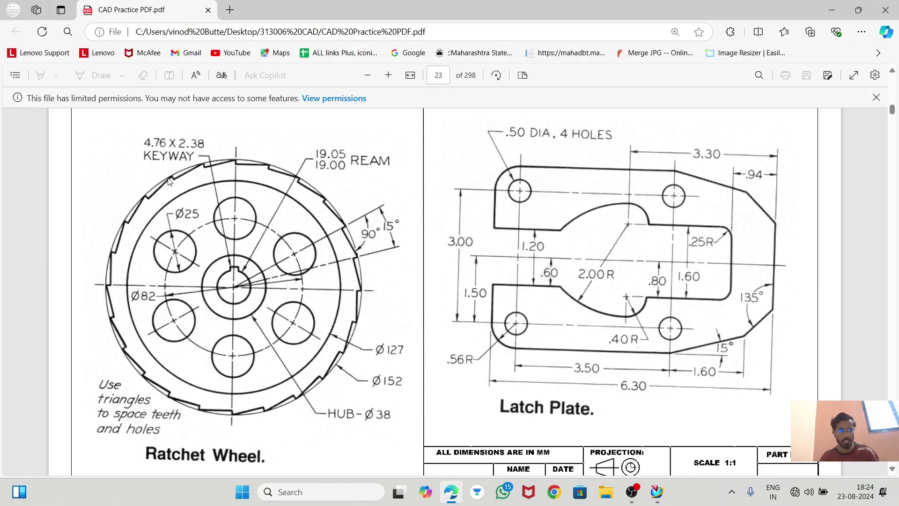
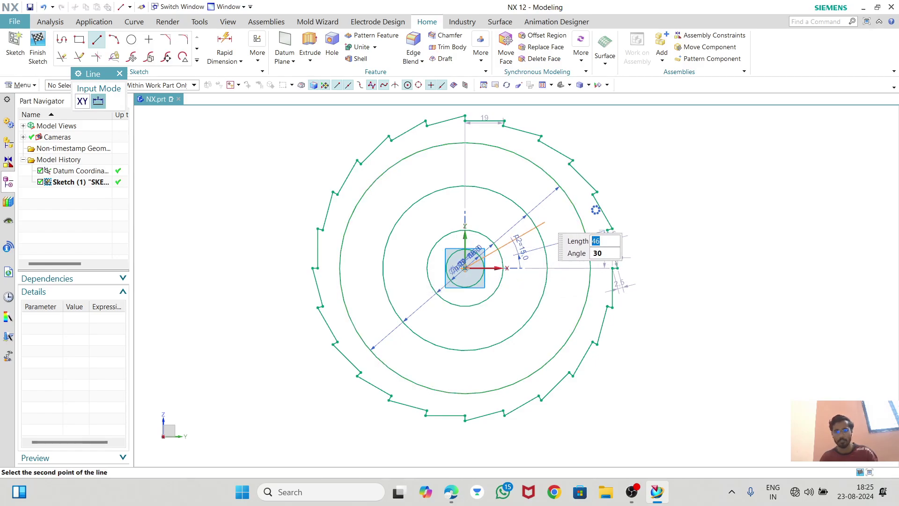
- Draw a line from the origin, 46 mm long at 30°, crossing the 82 mm hole-centre circle
key("Return")
key("Escape")
scroll(543, 224, "up", 5)
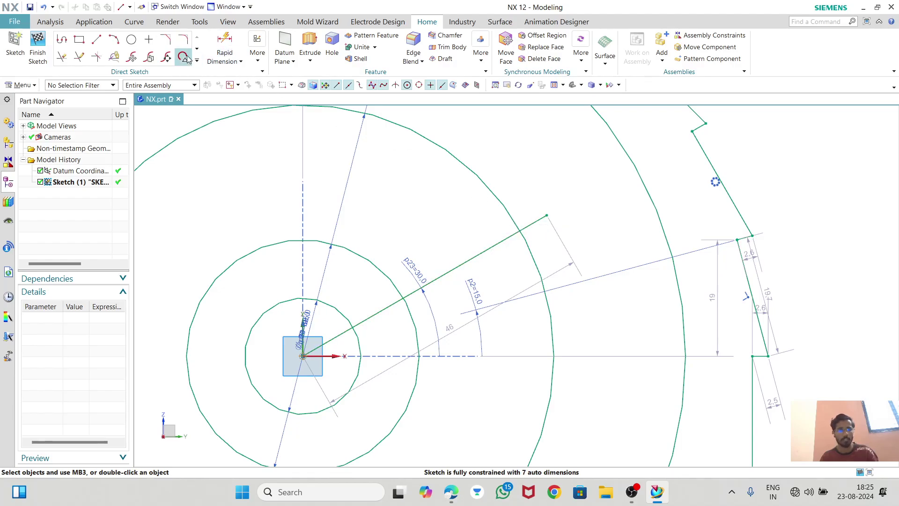
left_click(131, 41)
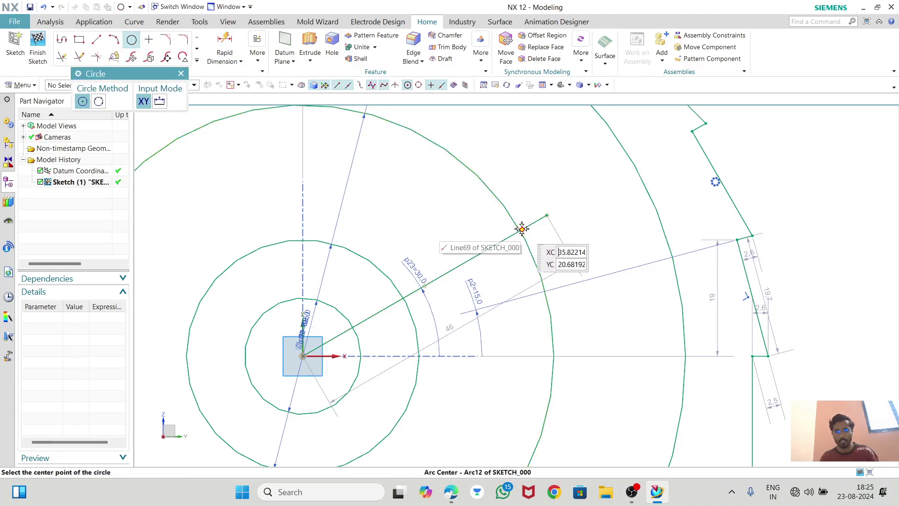
key("Escape")
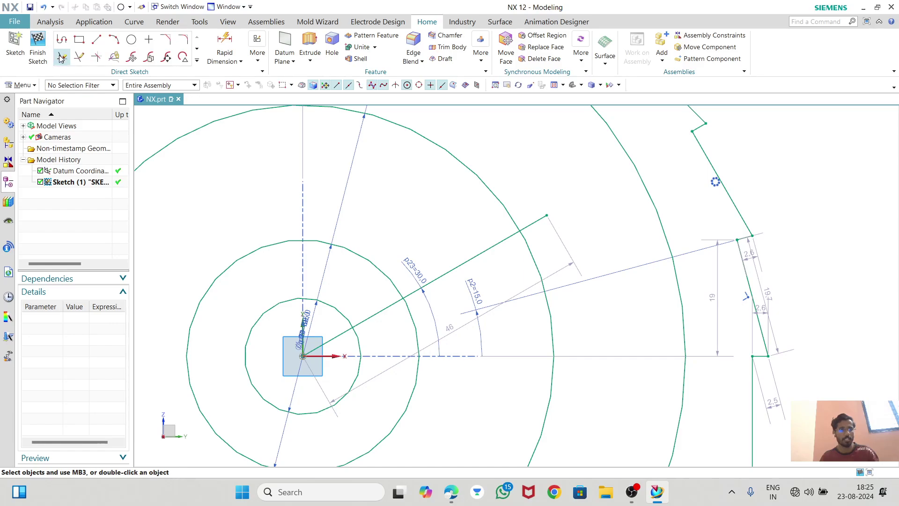
- Trim the end of the 30° line that extends beyond the 82 mm circle
left_click(61, 58)
left_click_drag(517, 201, 545, 230)
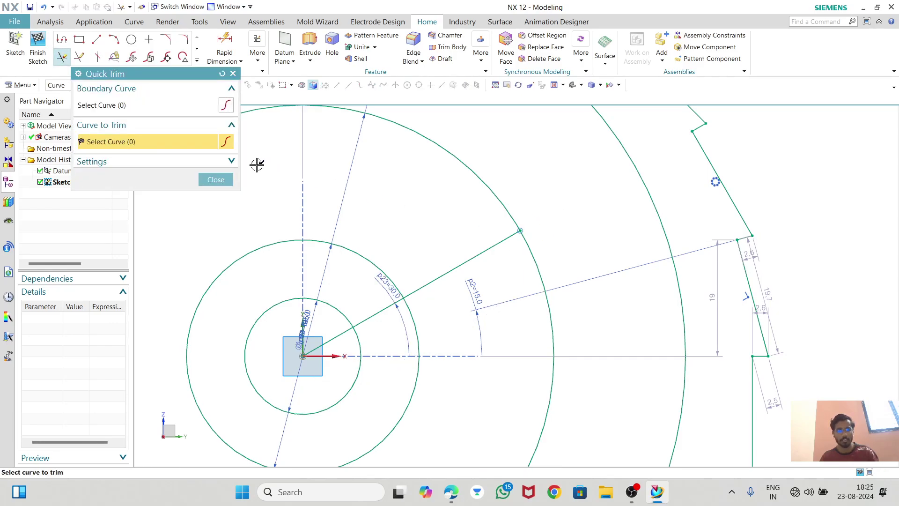
left_click(216, 179)
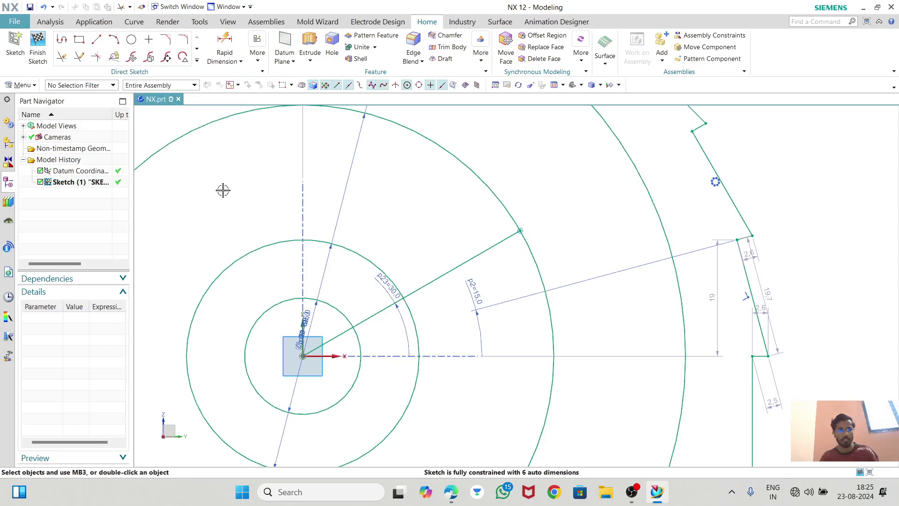
left_click(131, 41)
scroll(316, 109, "down", 3)
scroll(625, 256, "down", 1)
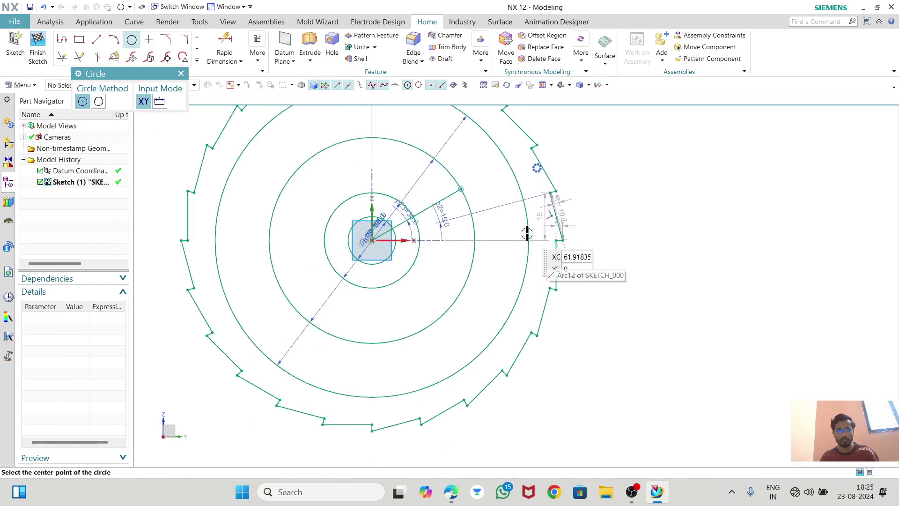
left_click(459, 189)
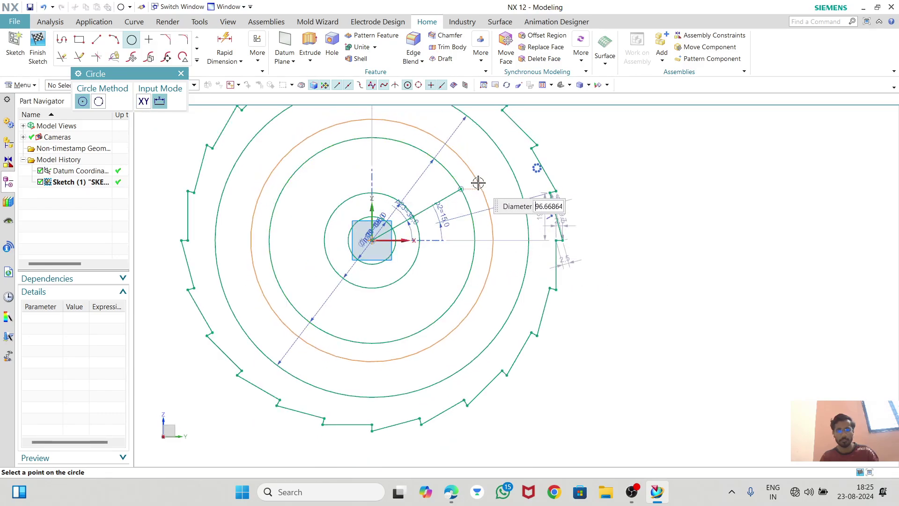
key("Escape")
key("Escape")
- Draw a 25 mm diameter circle centred on the outer end of the 30° line, checking the hole size in the CAD Practice PDF
left_click(131, 42)
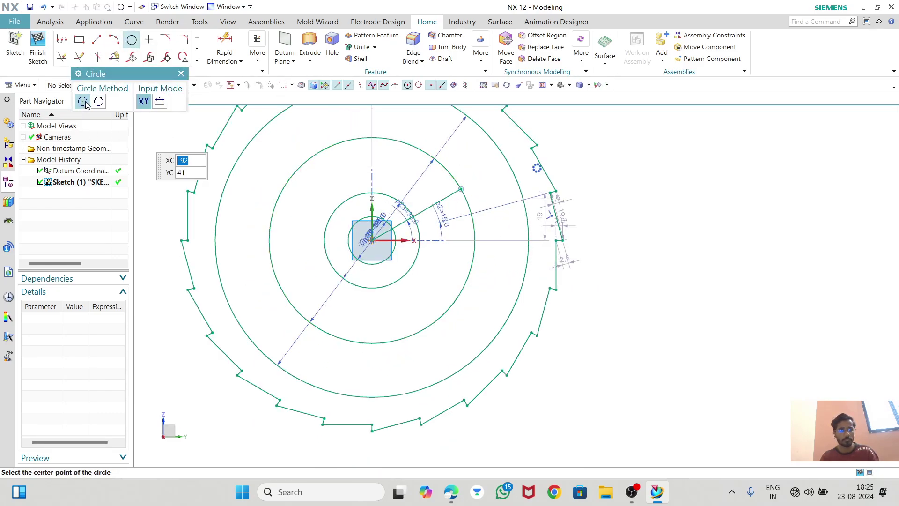
left_click(461, 189)
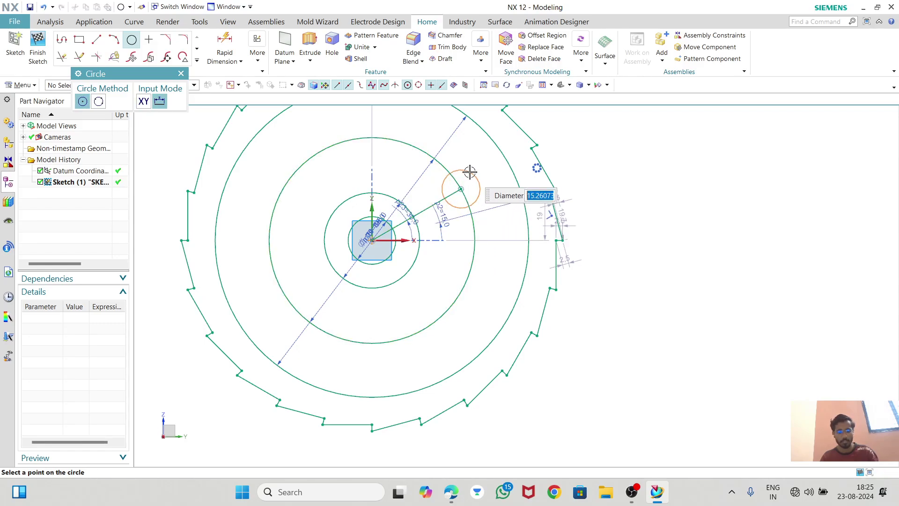
key("alt+Tab")
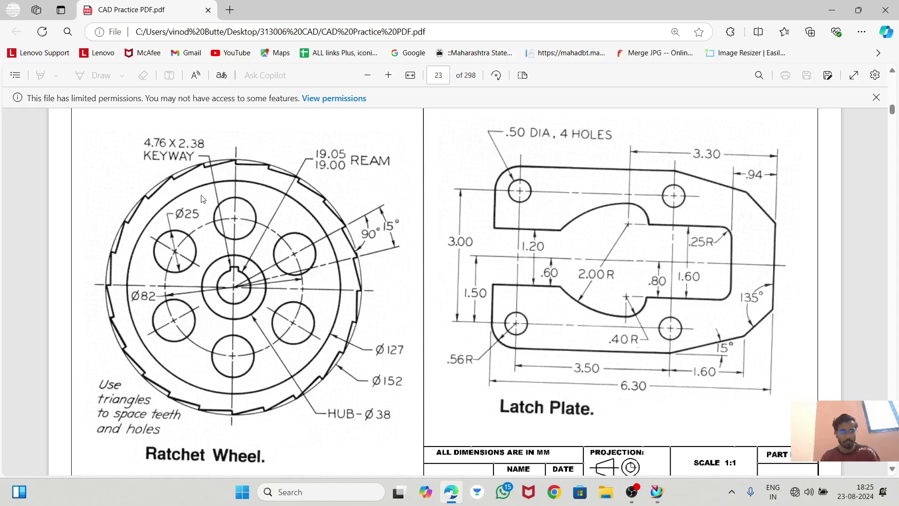
key("alt+Tab")
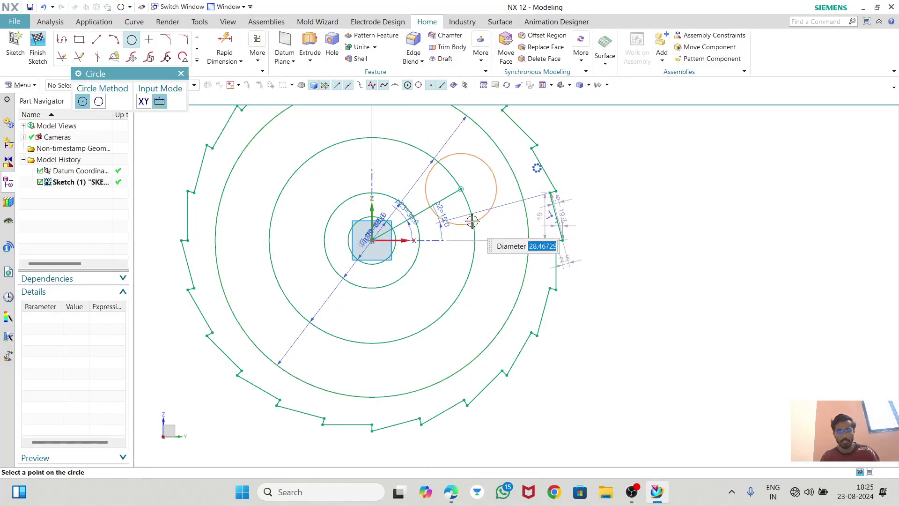
type("25")
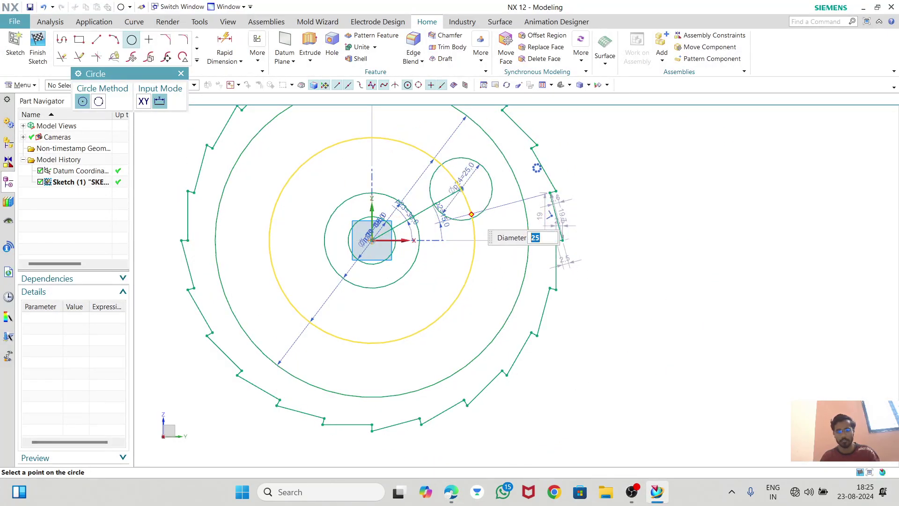
key("Return")
key("Escape")
- Delete the 30° construction line and the 82 mm hole-centre circle
scroll(433, 212, "up", 1)
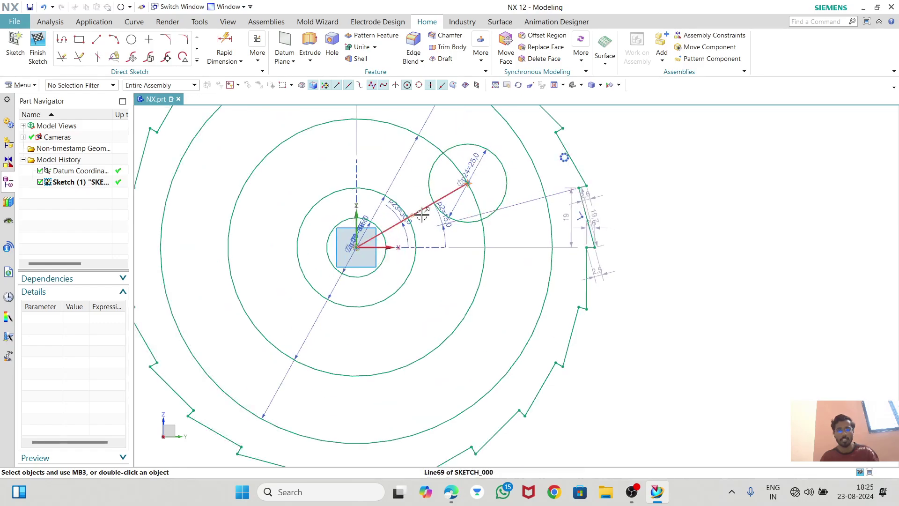
left_click(421, 214)
key("Delete")
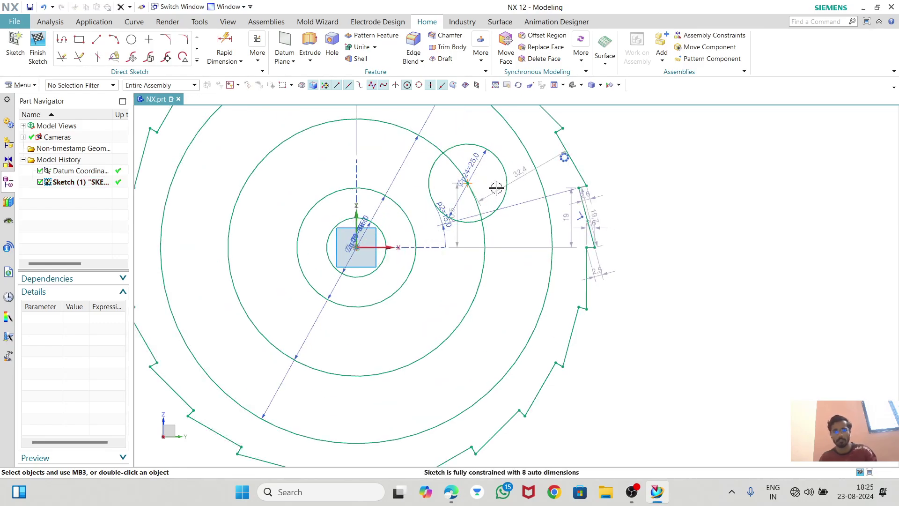
left_click(480, 277)
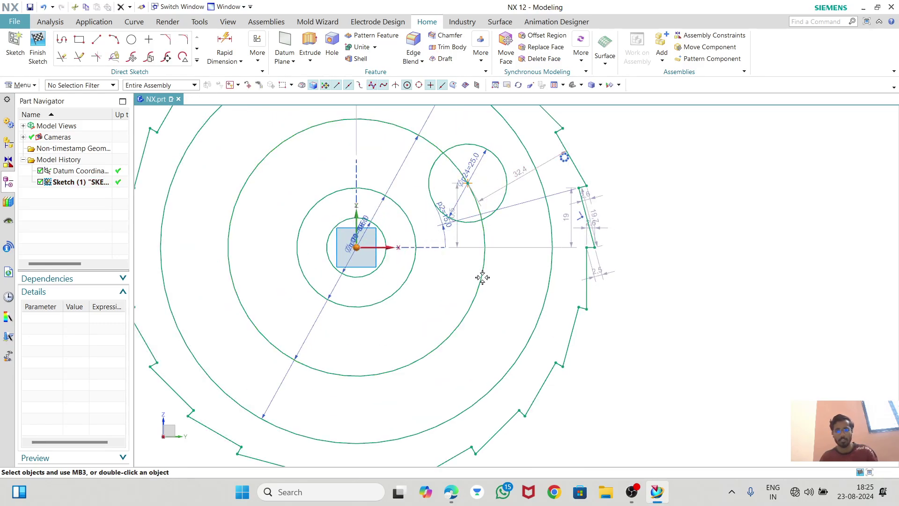
left_click(476, 303)
key("Delete")
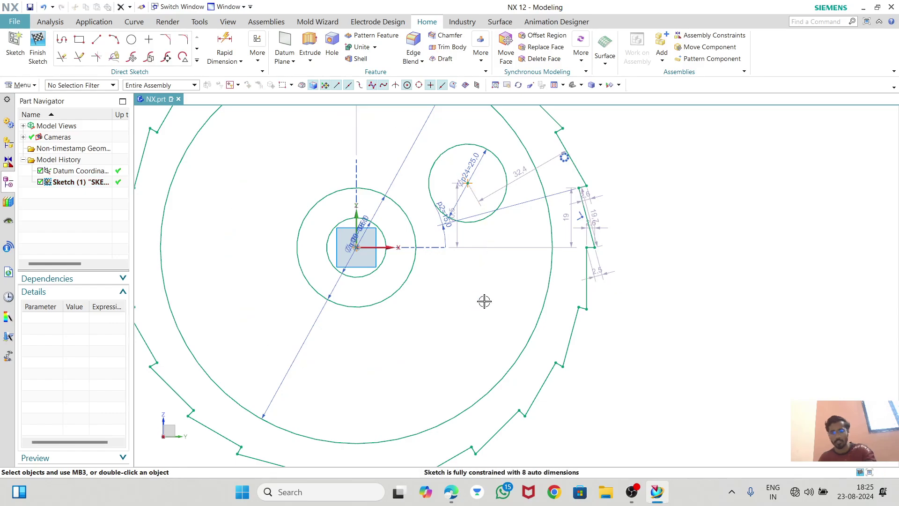
- Start a circular Pattern Curve of the 25 mm circle with the rotation point at the origin
left_click(504, 198)
scroll(535, 285, "down", 1)
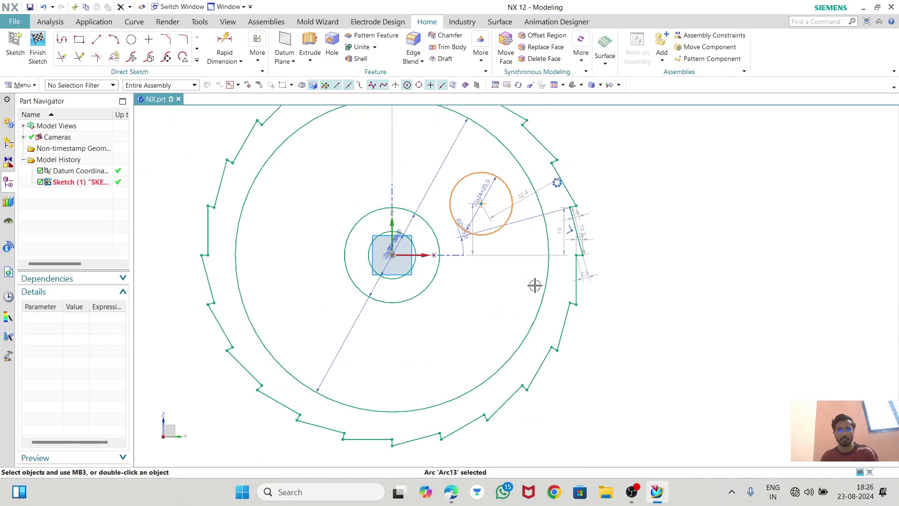
left_click(197, 60)
left_click(131, 129)
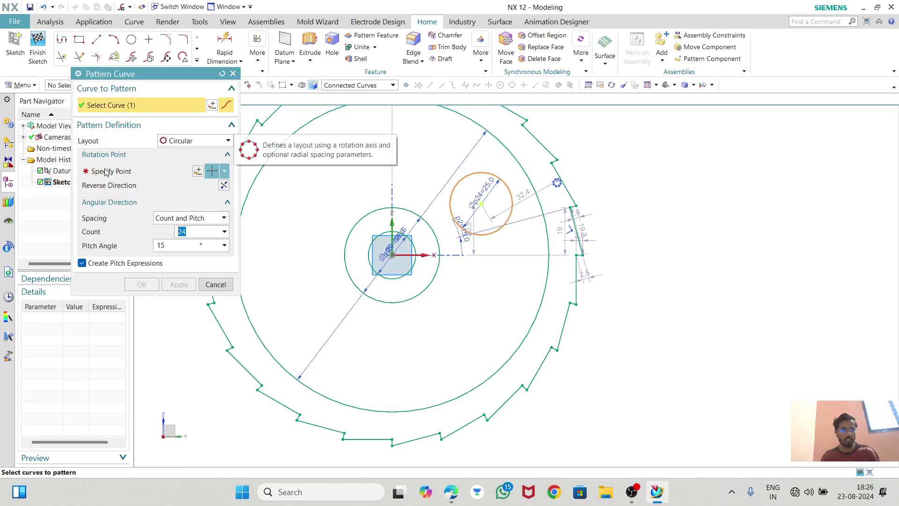
left_click(198, 171)
left_click(179, 264)
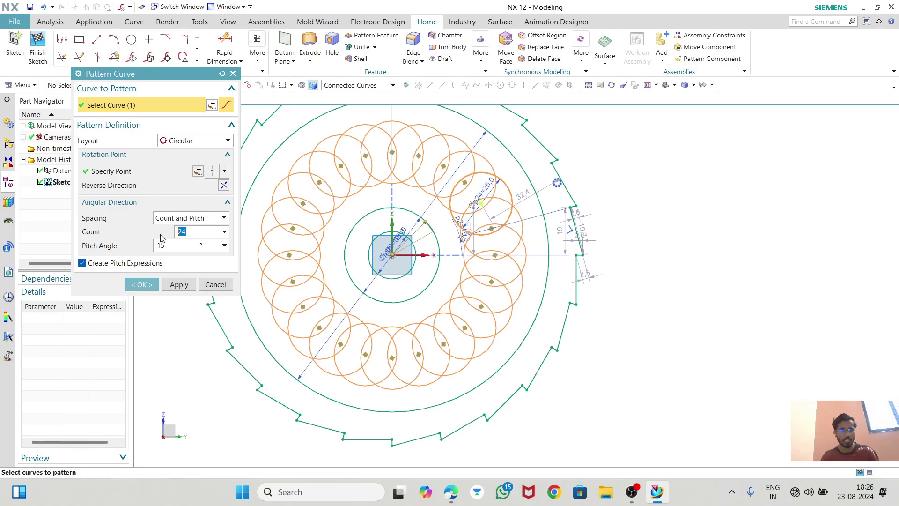
- Set the pattern's count to 6 and its pitch angle to 60°, and create the ring of holes
type("6")
key("Return")
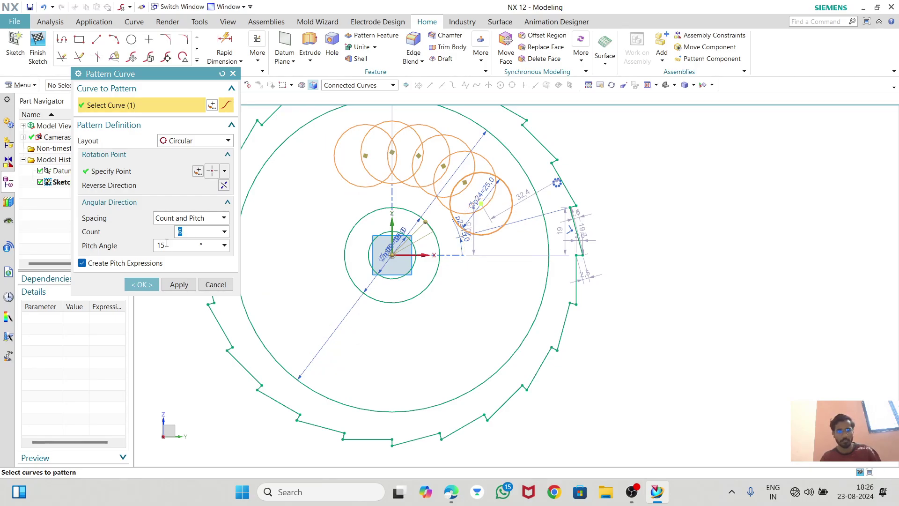
left_click(170, 247)
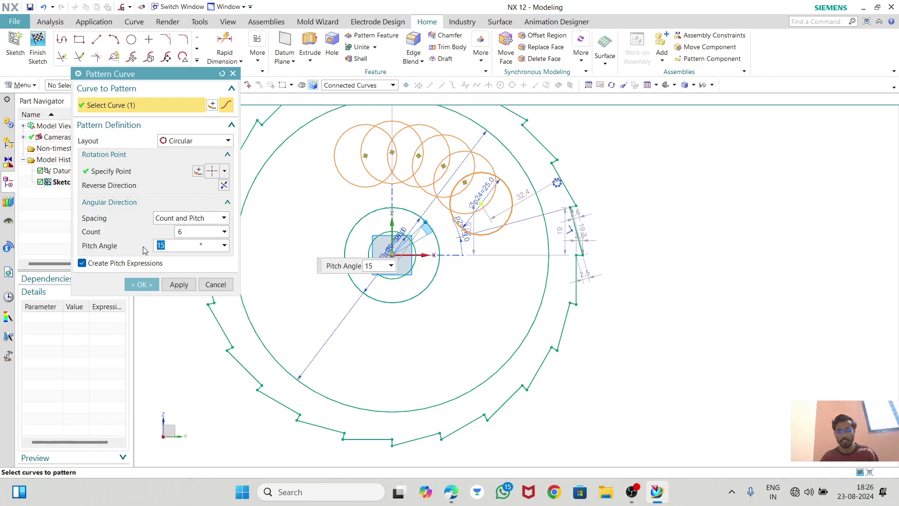
key("Return")
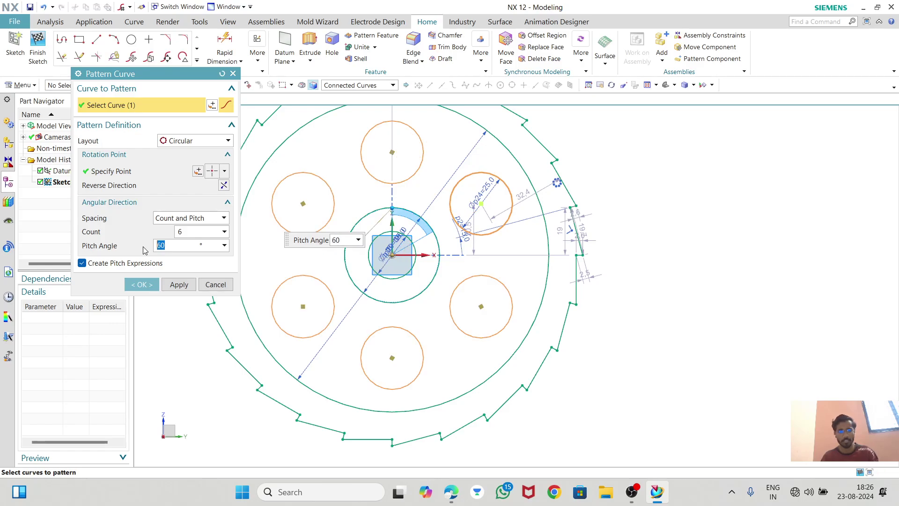
left_click(142, 285)
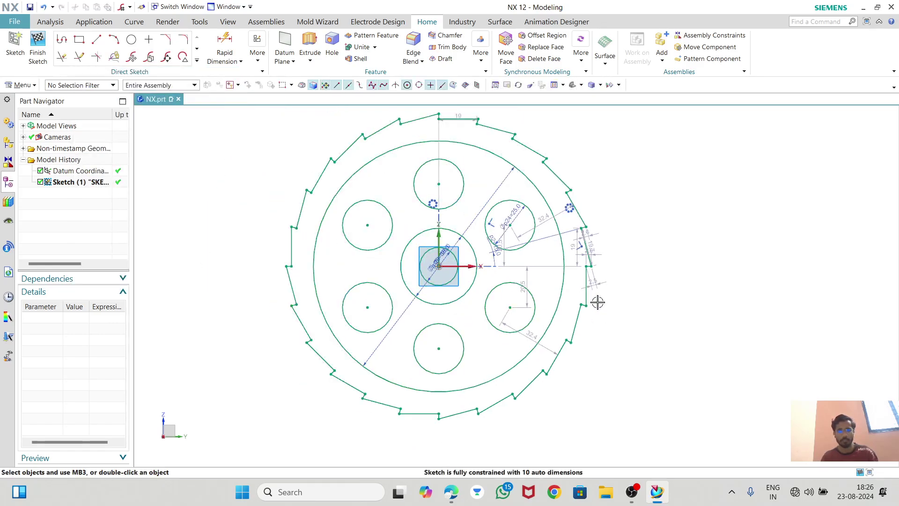
- Compare the sketch with the Ratchet Wheel drawing in the CAD Practice PDF, read the keyway size, and return to NX
scroll(516, 259, "down", 1)
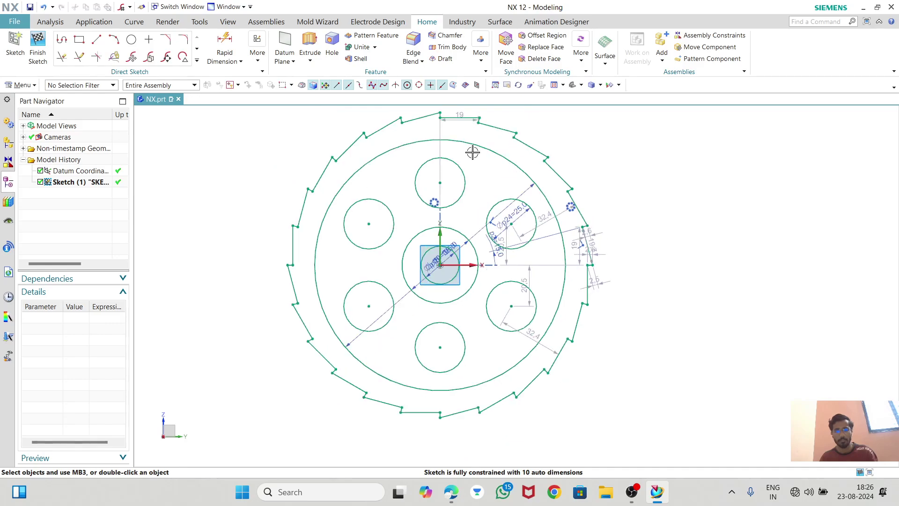
scroll(446, 110, "up", 2)
scroll(648, 144, "down", 1)
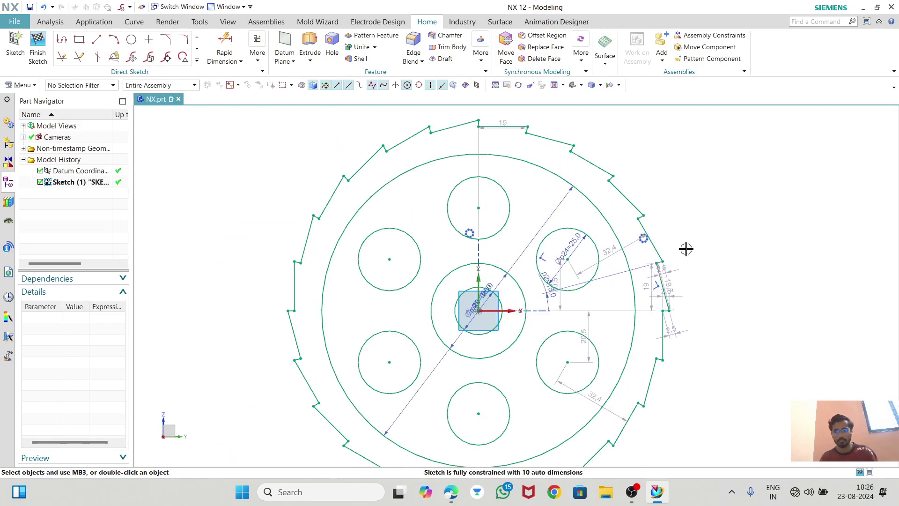
key("alt+Tab")
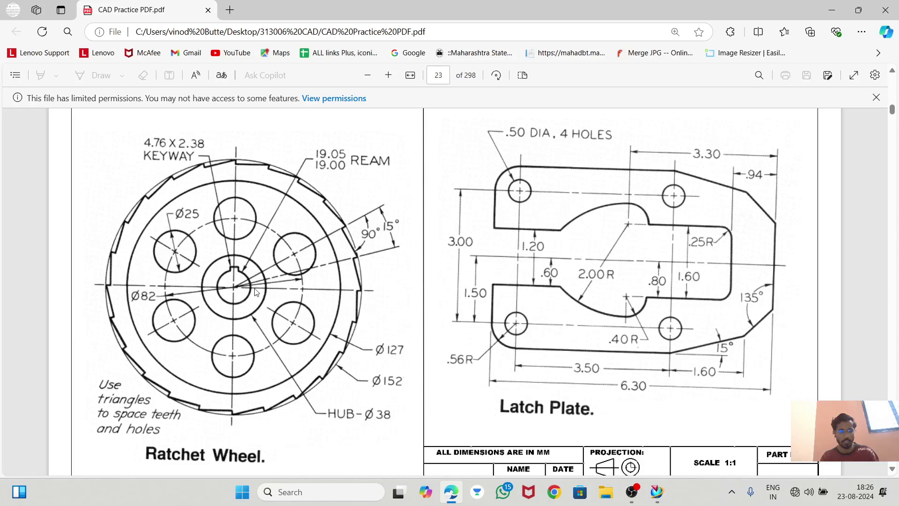
key("alt+Tab")
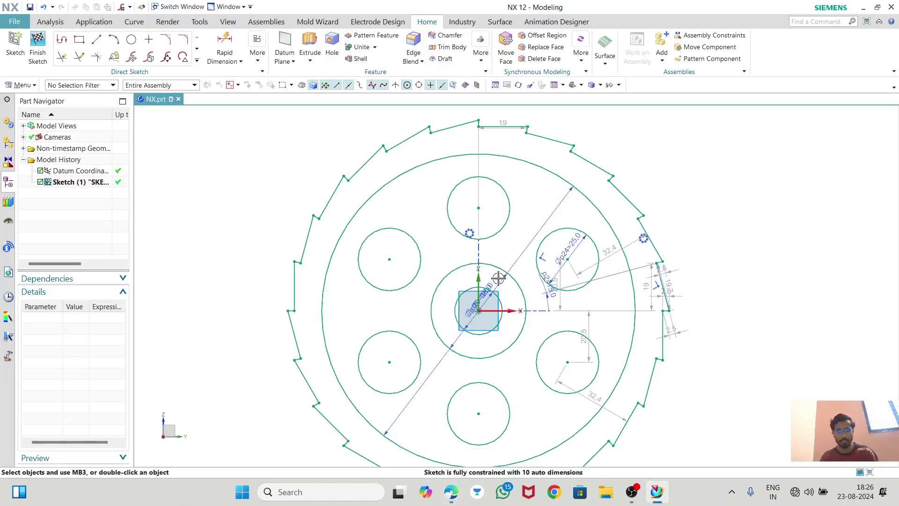
scroll(474, 291, "up", 3)
key("alt+Tab")
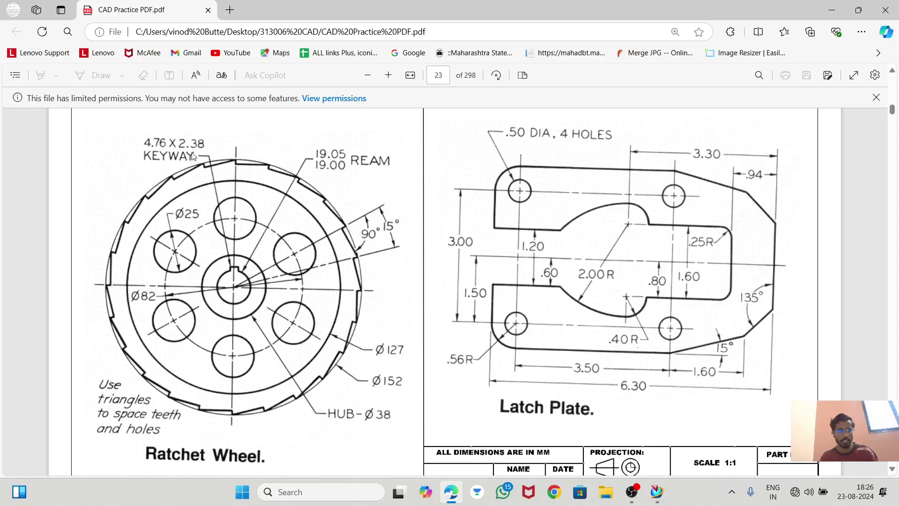
key("alt+Tab")
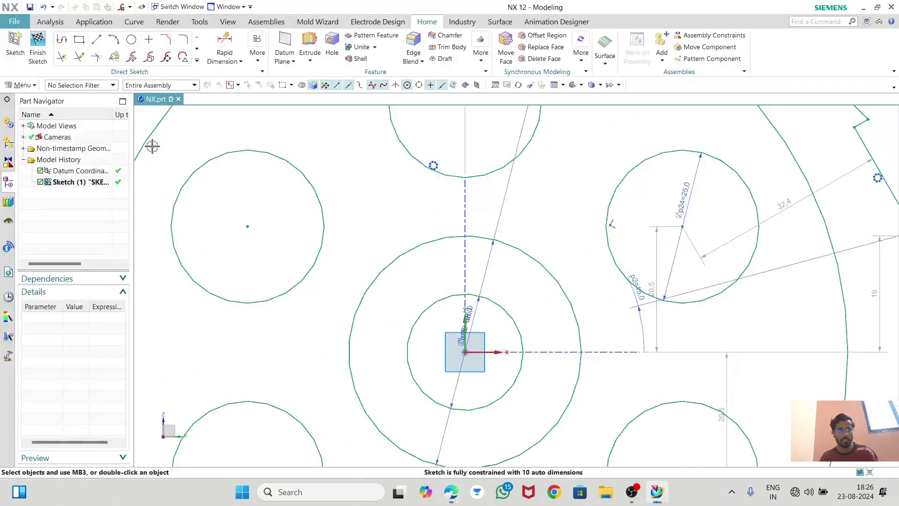
- Draw a 4.76 mm horizontal line across the vertical axis just above the bore circle as the keyway's top edge
left_click(96, 39)
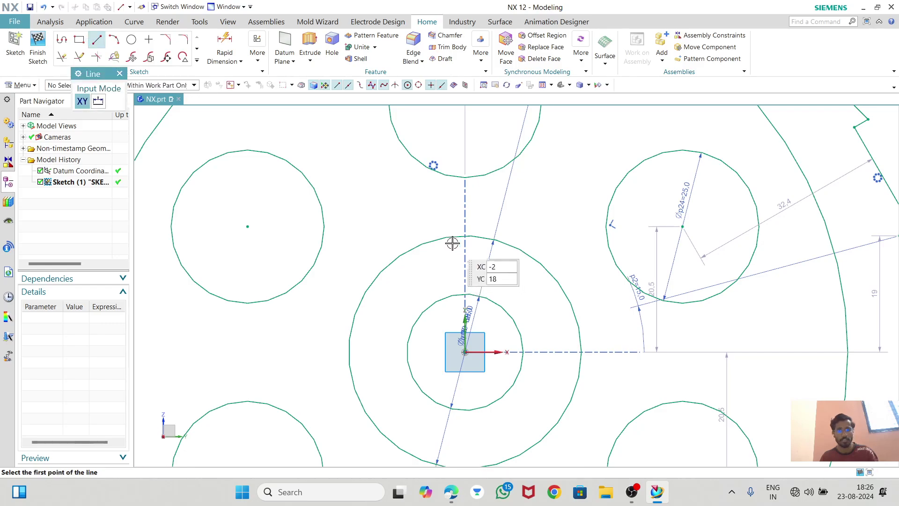
key("alt+Tab")
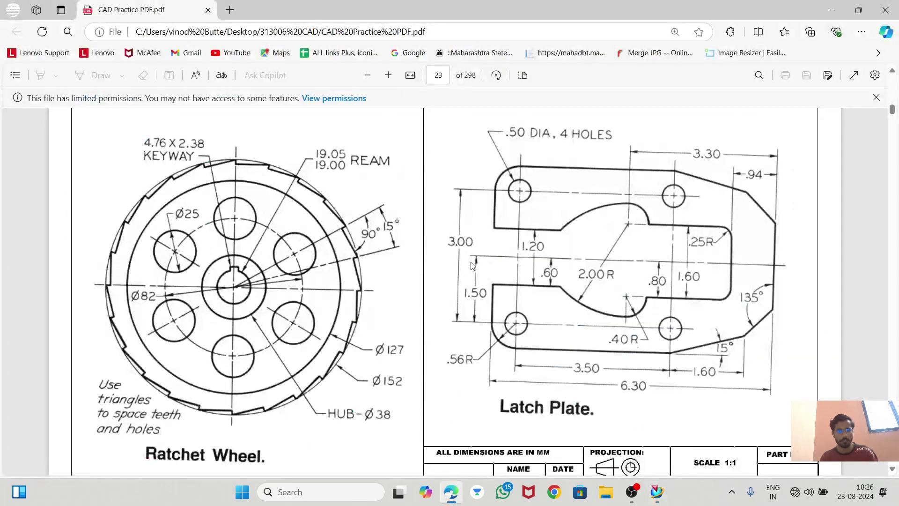
key("alt+Tab")
left_click(461, 285)
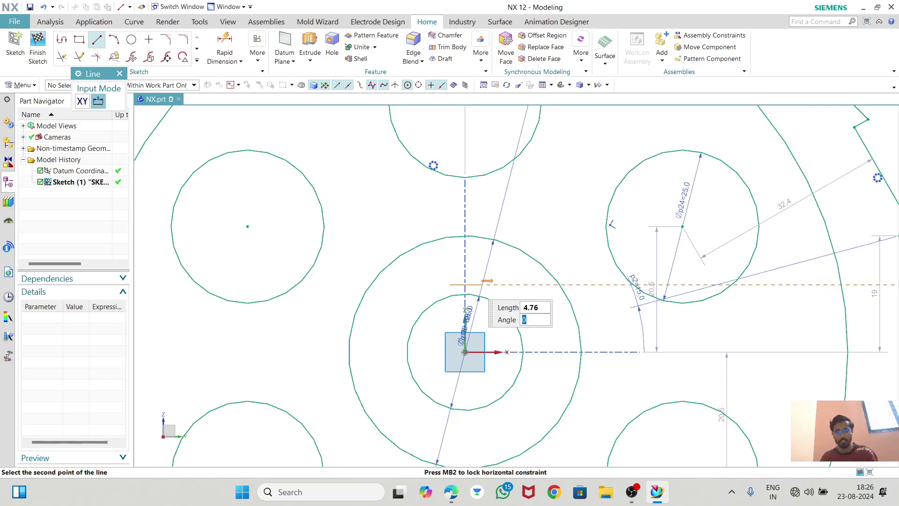
left_click(479, 284)
- Draw a 2.38 mm line at 270° down from the left end of the keyway's top edge
scroll(471, 288, "up", 4)
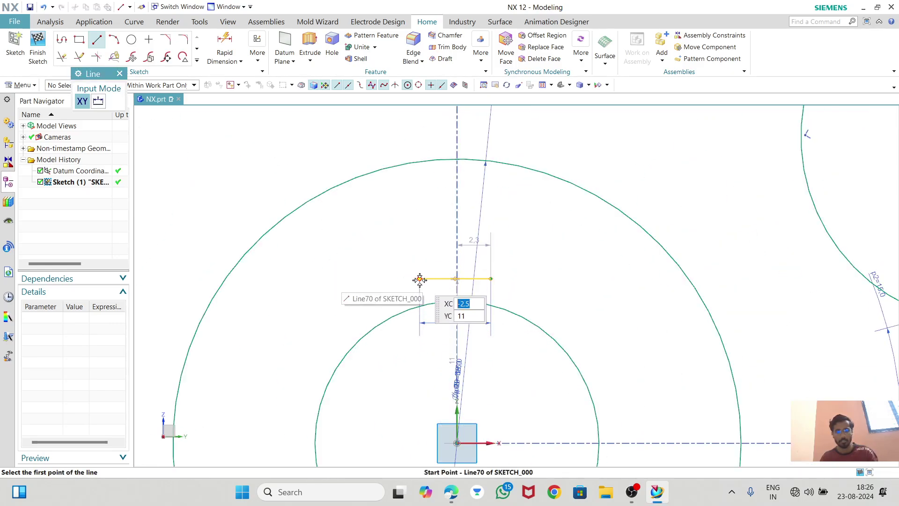
left_click(419, 279)
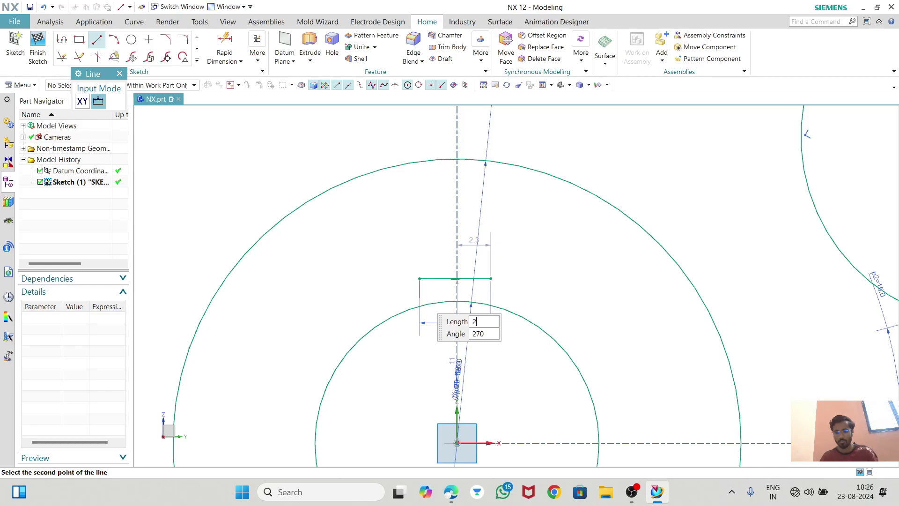
key("alt+Tab")
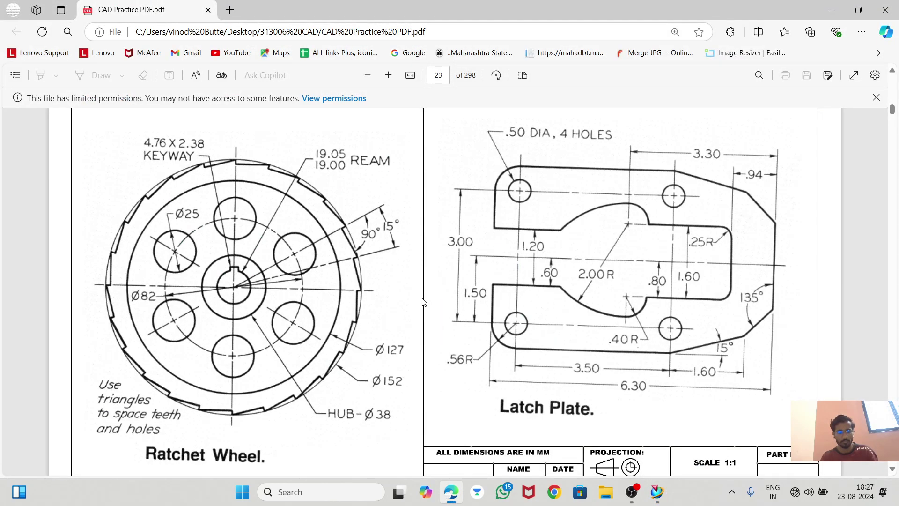
key("alt+Tab")
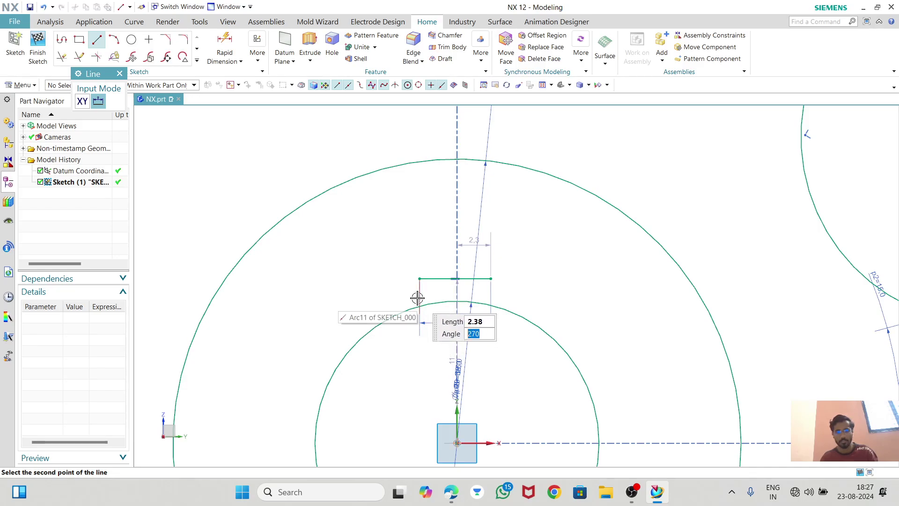
left_click(420, 313)
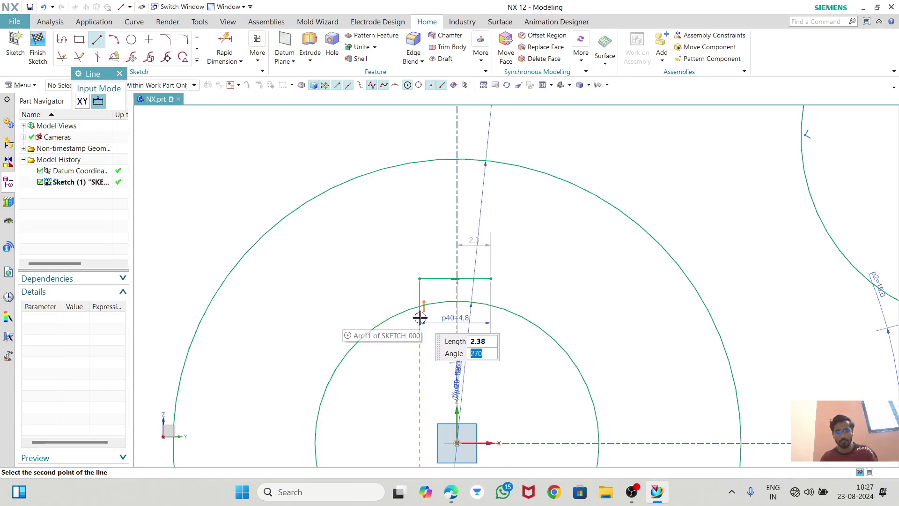
key("Escape")
- Try to constrain the lower end of the keyway's side line to the bore circle, and undo the change
scroll(423, 321, "up", 5)
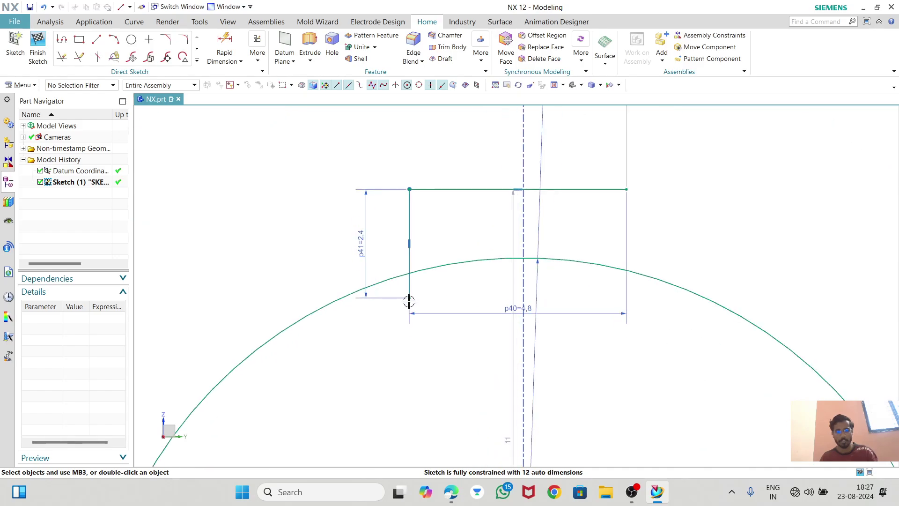
left_click(431, 270)
left_click(450, 257)
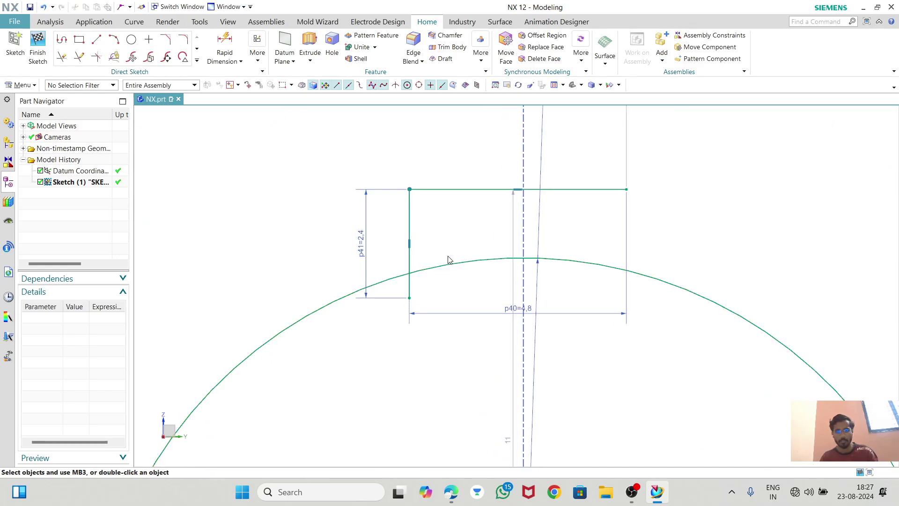
scroll(445, 253, "down", 5)
key("ctrl+z")
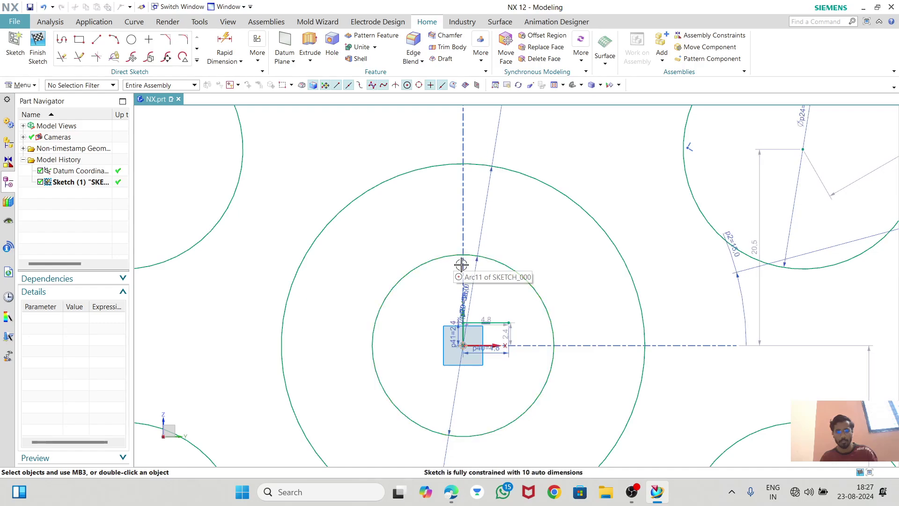
- Place the lower end of the keyway's 2.38 mm side line on the bore circle
scroll(452, 261, "up", 5)
scroll(453, 260, "up", 3)
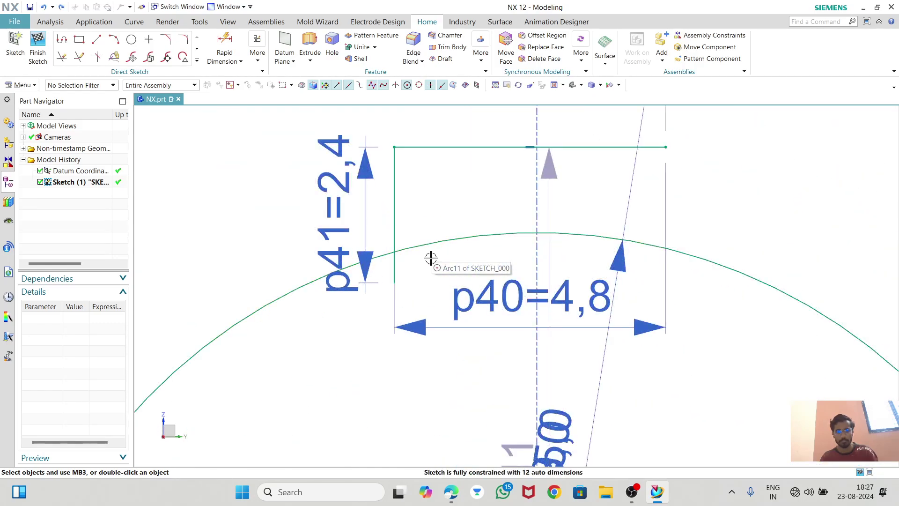
left_click(392, 282)
left_click_drag(395, 279, 395, 250)
scroll(413, 274, "up", 5)
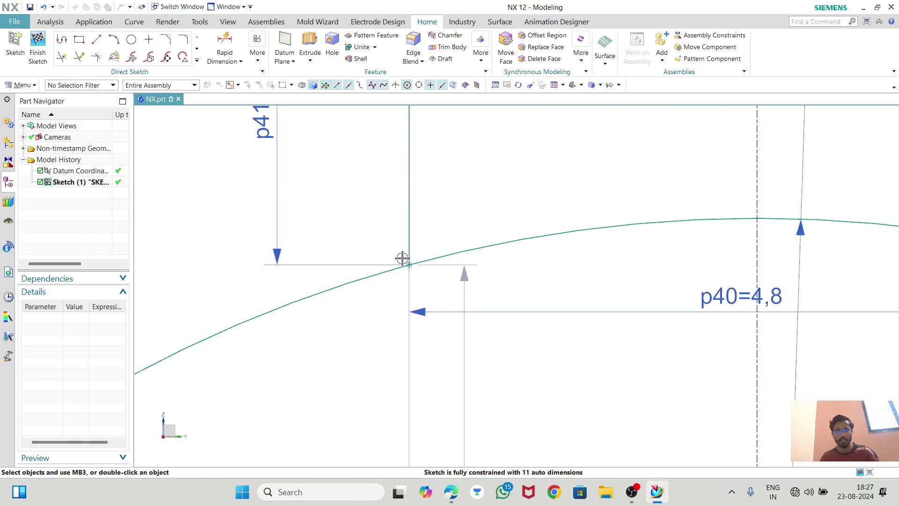
- Try to constrain the midpoint of the keyway's top edge to the vertical axis, and undo the constraint
scroll(416, 276, "down", 6)
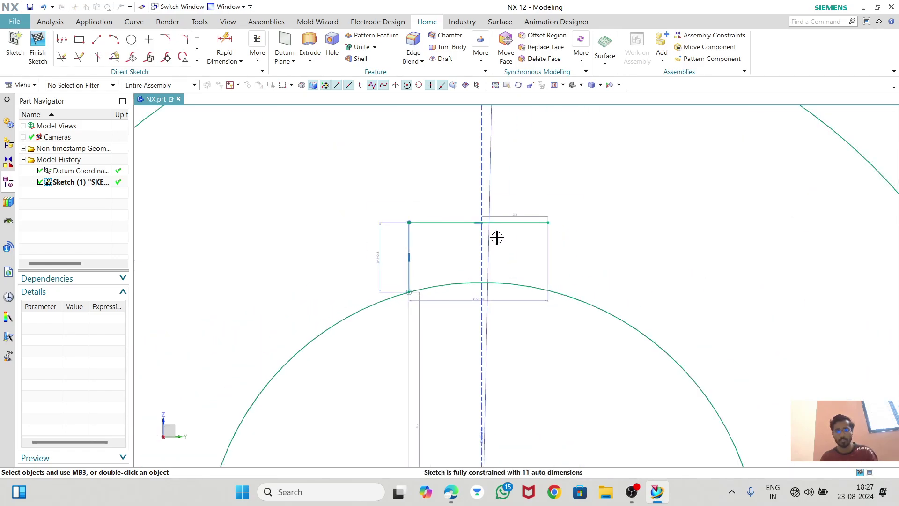
scroll(482, 225, "up", 3)
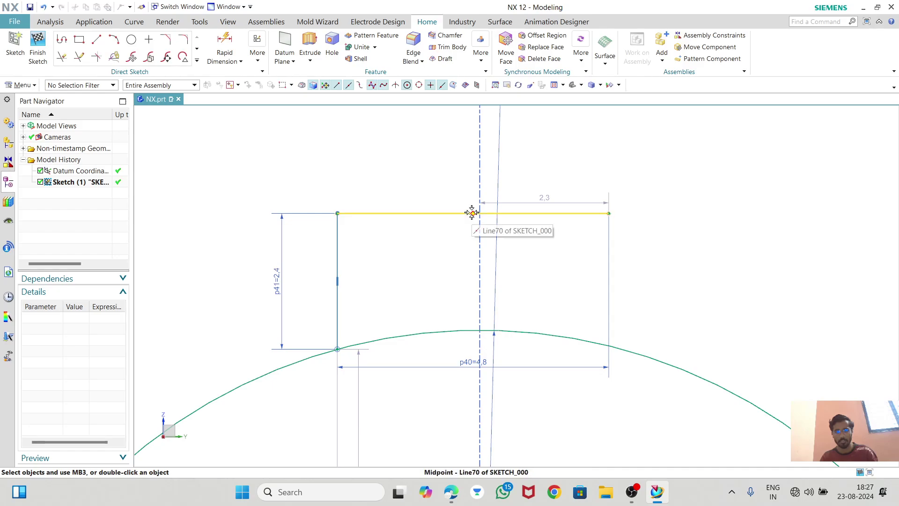
scroll(478, 224, "down", 4)
left_click(476, 380)
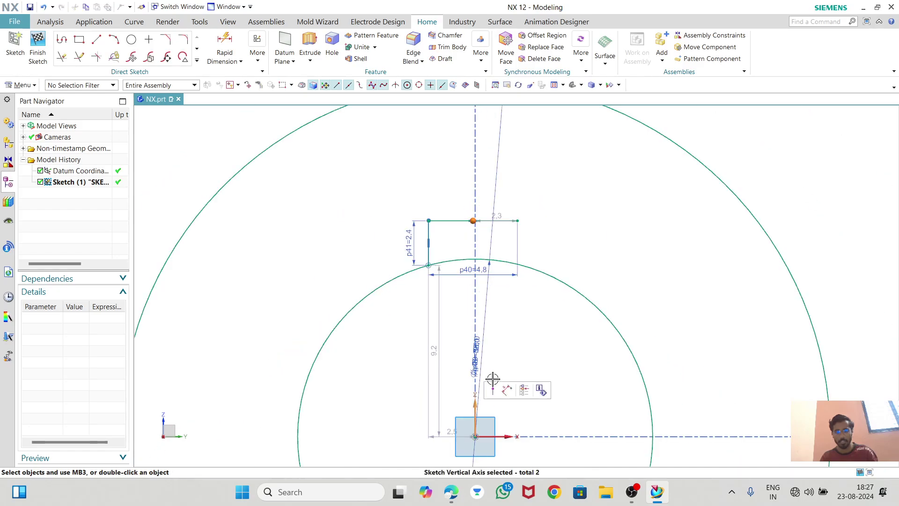
left_click(496, 390)
scroll(466, 262, "down", 4)
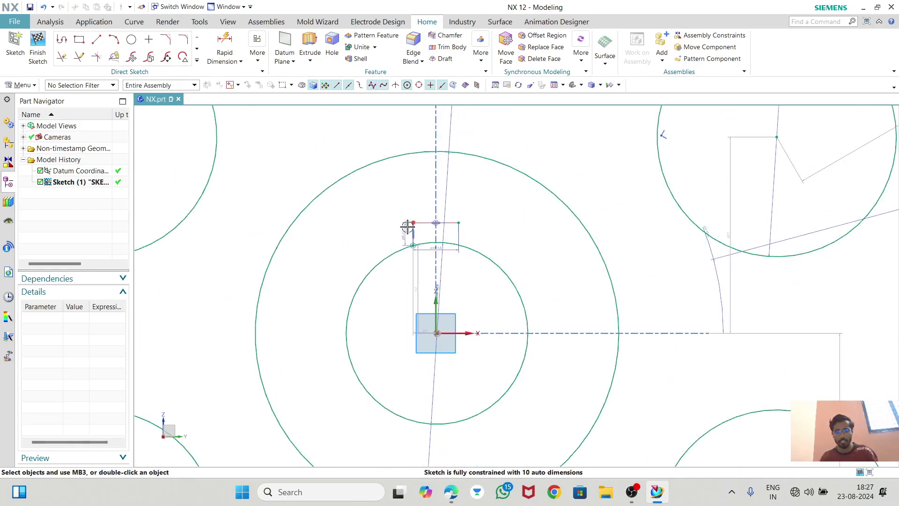
scroll(456, 351, "up", 3)
scroll(429, 337, "up", 6)
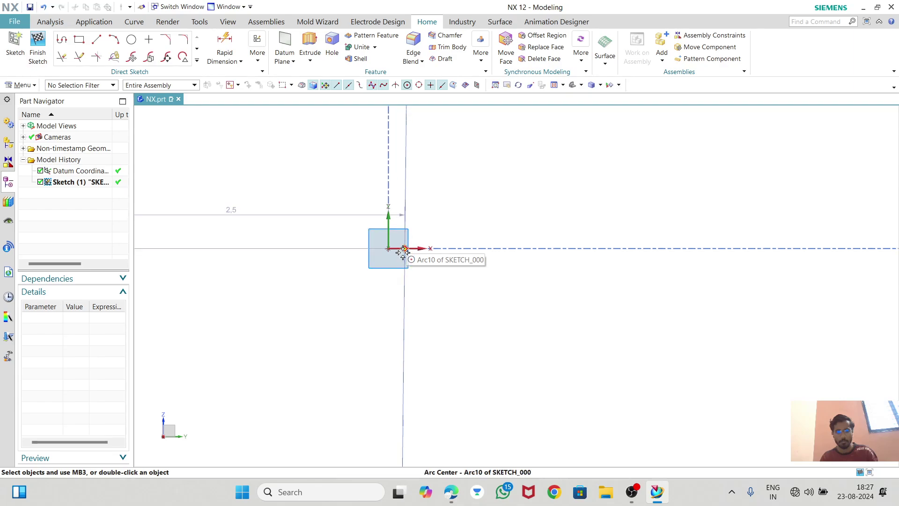
key("ctrl+z")
- Delete the keyway's vertical side line
scroll(434, 303, "down", 8)
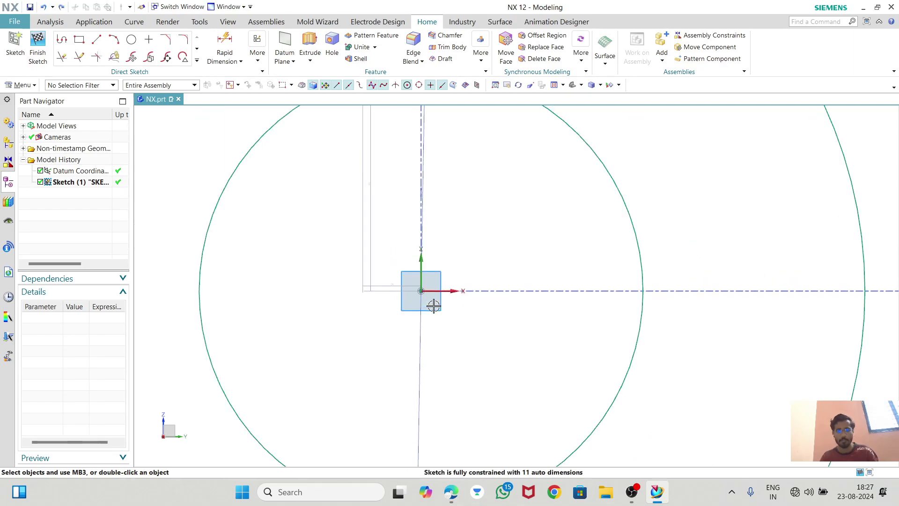
scroll(414, 156, "up", 4)
left_click(353, 140)
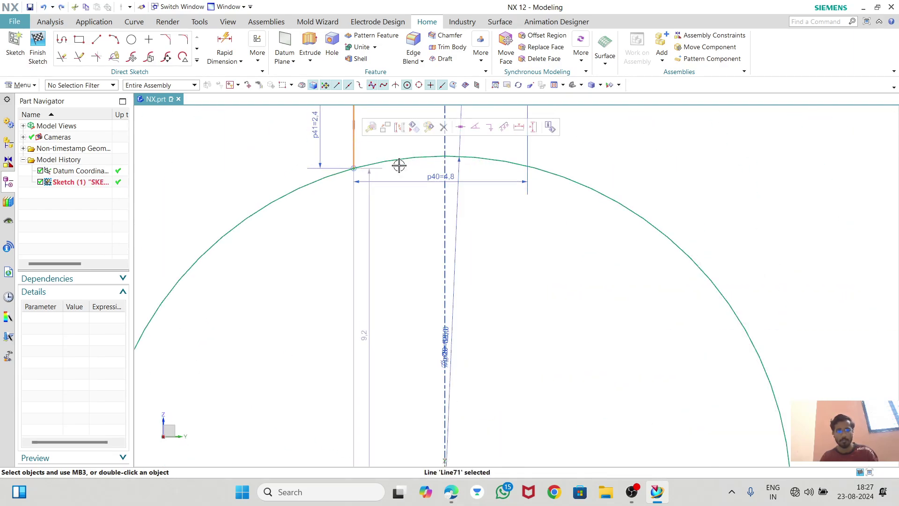
key("Delete")
- Constrain the midpoint of the keyway's top edge to lie on the sketch's vertical axis
scroll(392, 259, "down", 2)
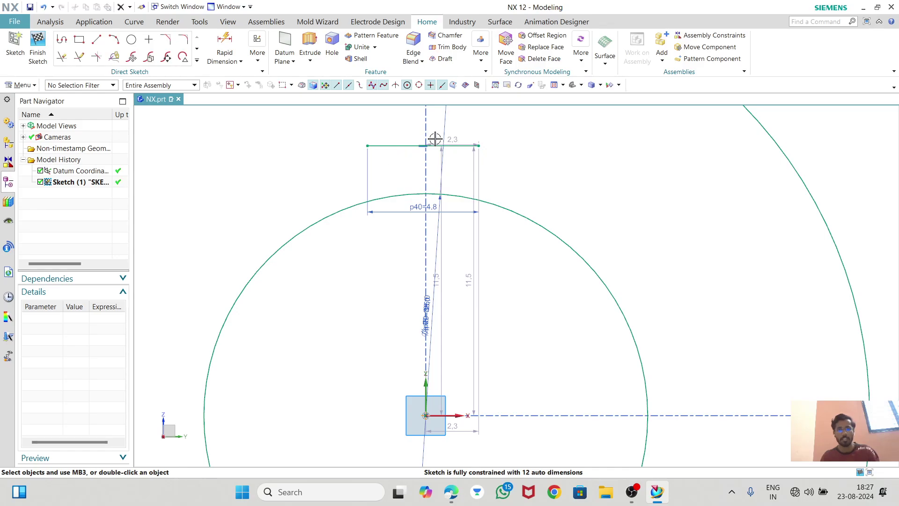
scroll(412, 157, "up", 2)
left_click(412, 156)
scroll(412, 145, "down", 3)
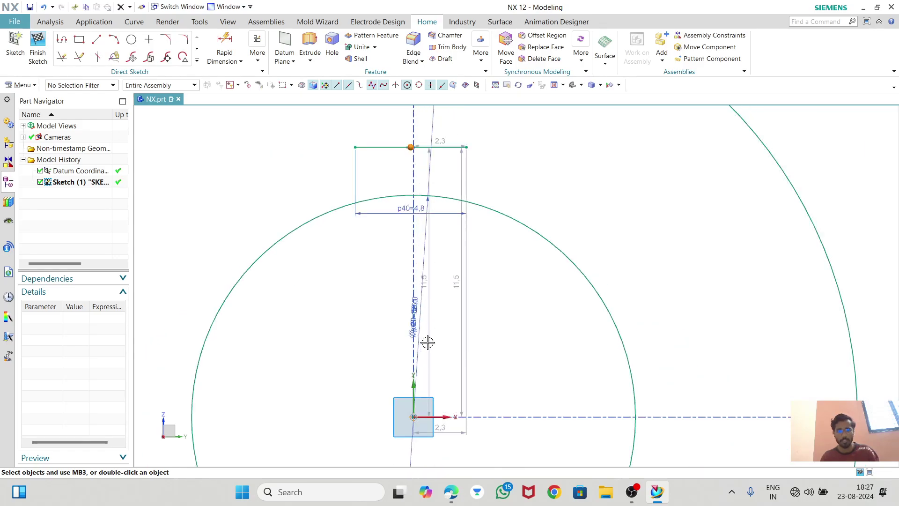
left_click(427, 367)
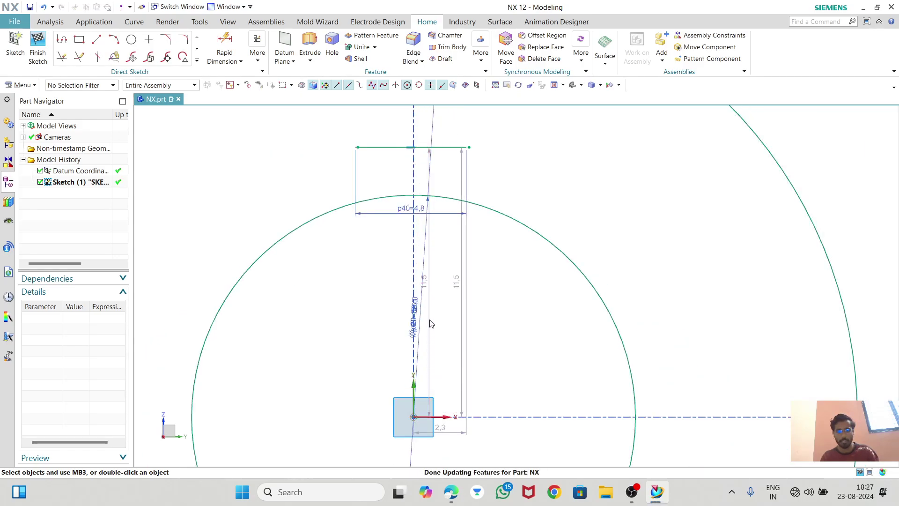
scroll(394, 243, "down", 2)
- Constrain the shifted centre of the hub circles to lie on the sketch's vertical axis
scroll(358, 331, "up", 5)
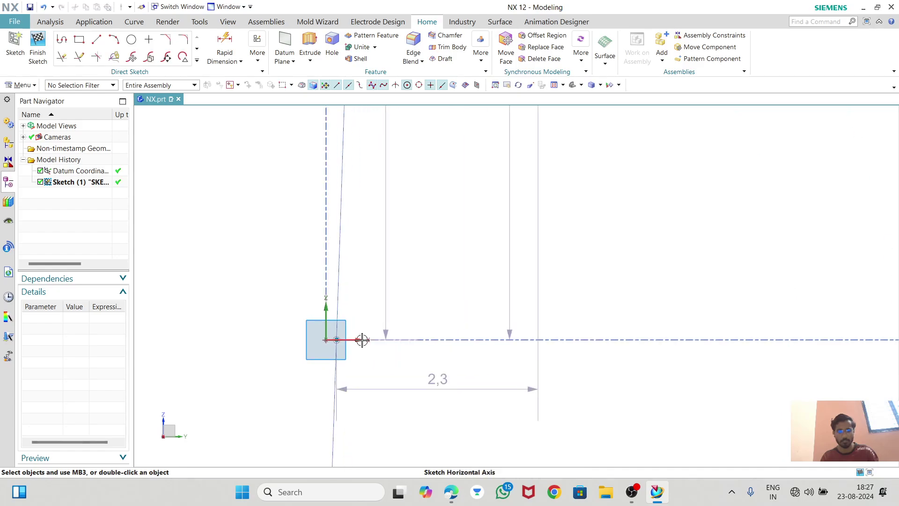
left_click(336, 339)
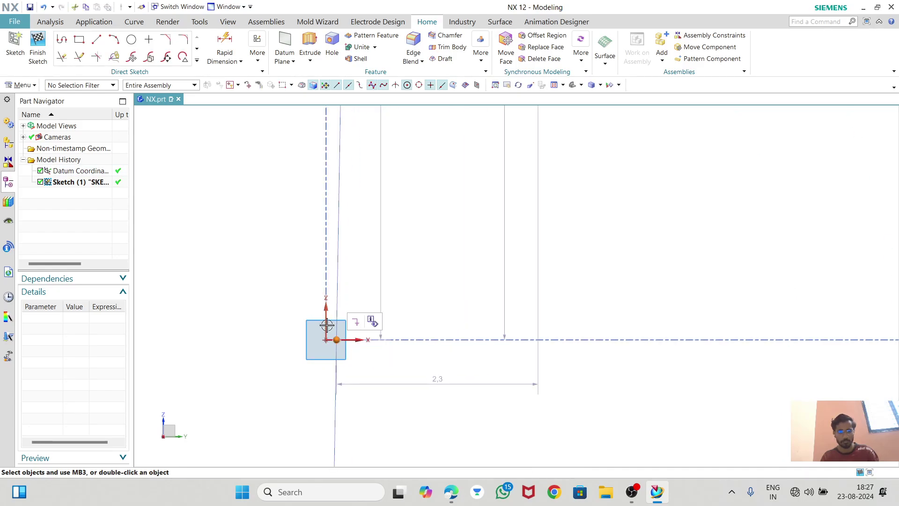
left_click(326, 323)
left_click(343, 309)
scroll(401, 345, "down", 5)
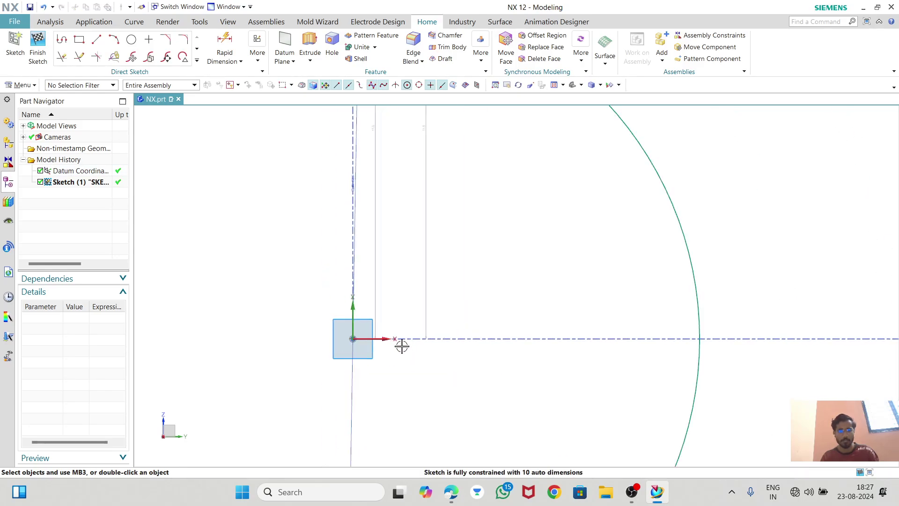
- Draw vertical lines about 2.7 mm and 3.2 mm long from the left and right ends of the keyway's top edge, crossing the bore circle
scroll(393, 140, "up", 5)
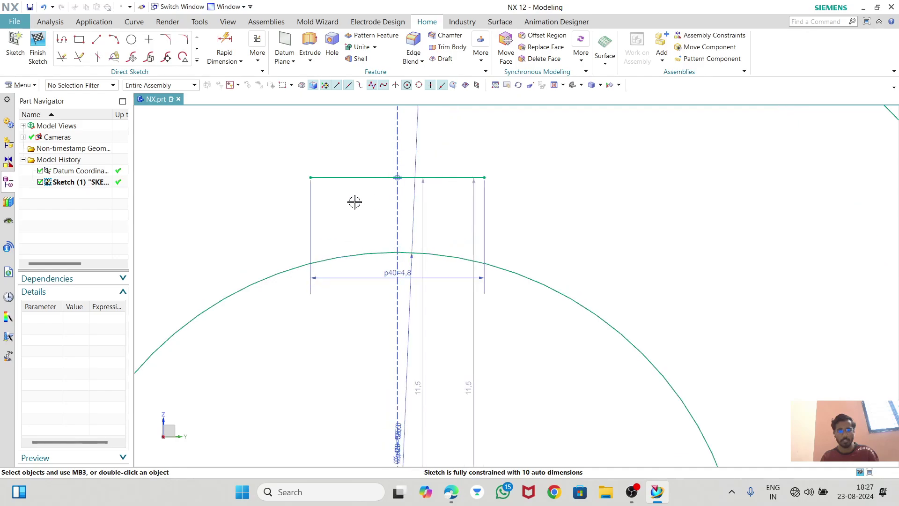
left_click(96, 39)
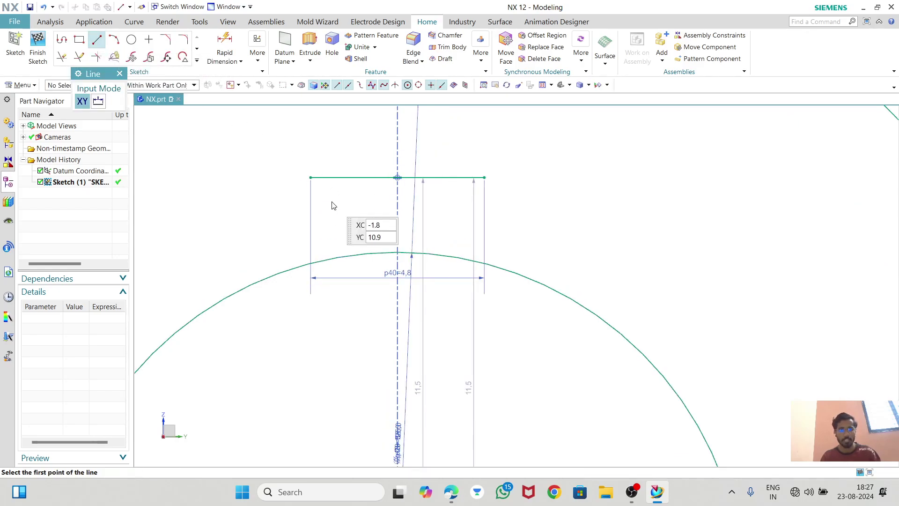
left_click(310, 177)
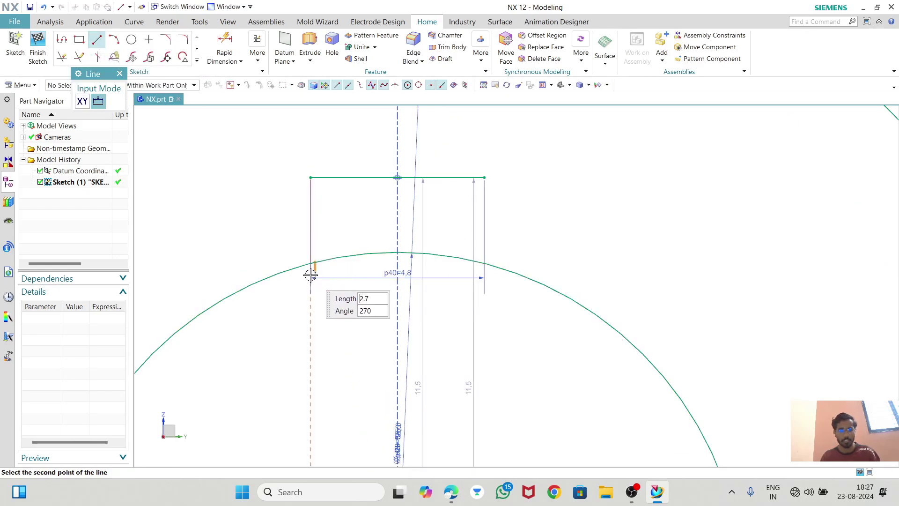
left_click(310, 277)
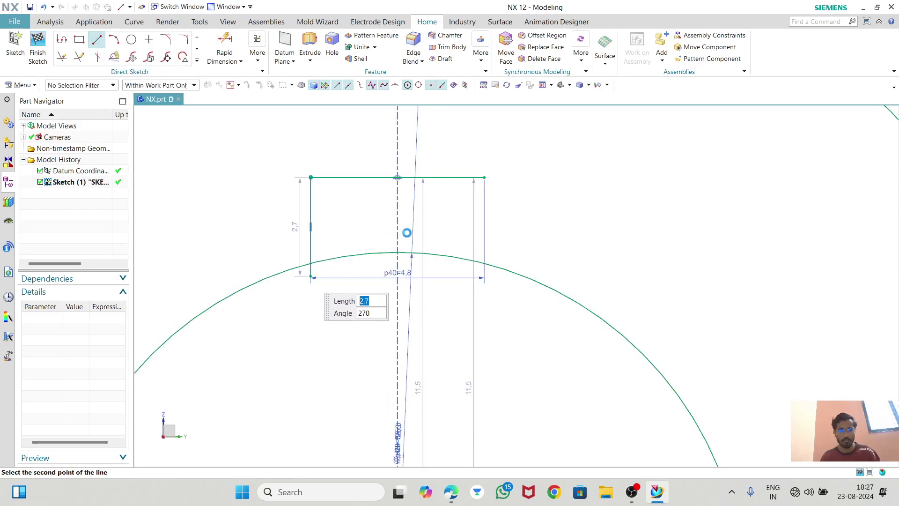
left_click(484, 177)
left_click(487, 294)
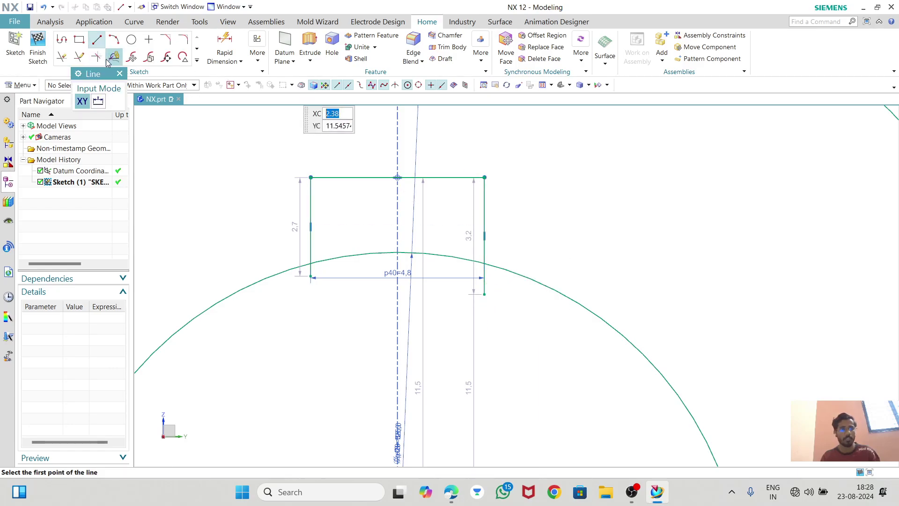
- Trim both side lines' ends inside the bore circle and the bore arc that spans the keyway opening
left_click(61, 56)
left_click(309, 276)
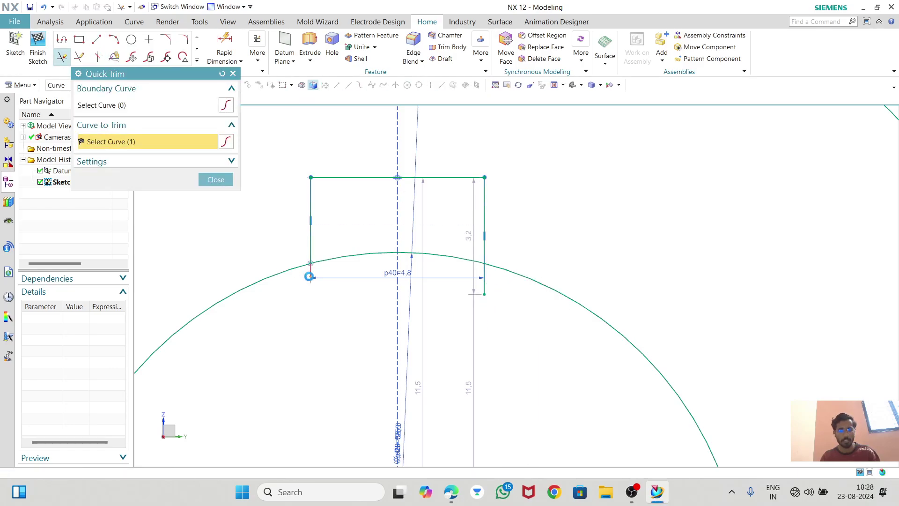
left_click(484, 285)
scroll(503, 262, "down", 3)
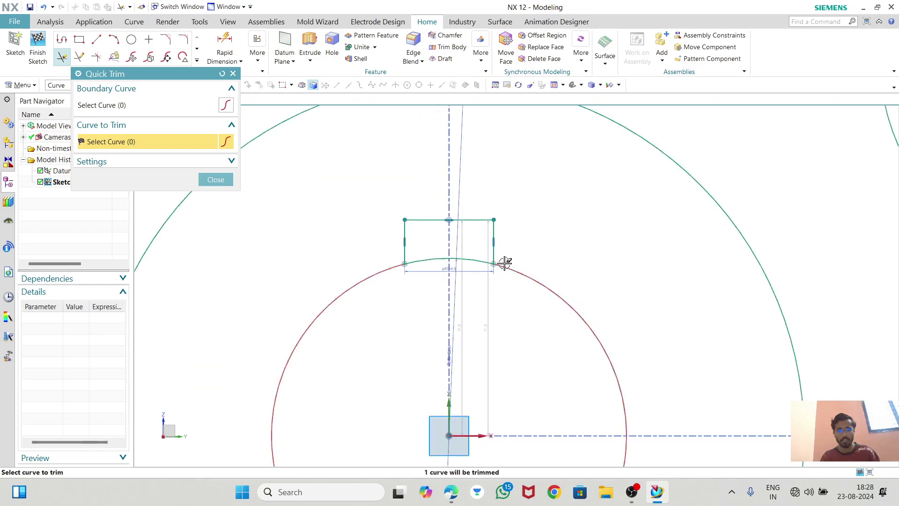
left_click(216, 180)
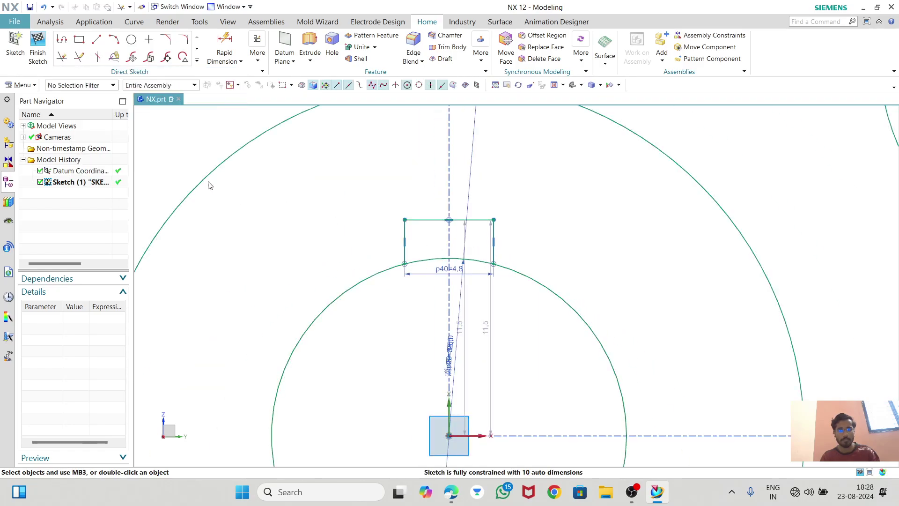
left_click(81, 57)
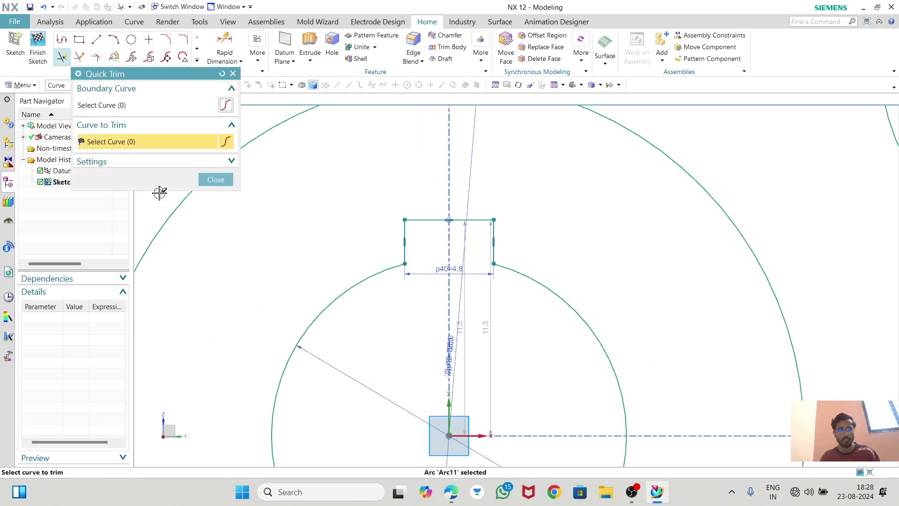
- End the trimming and finish the ratchet wheel sketch
left_click(218, 183)
scroll(484, 293, "down", 5)
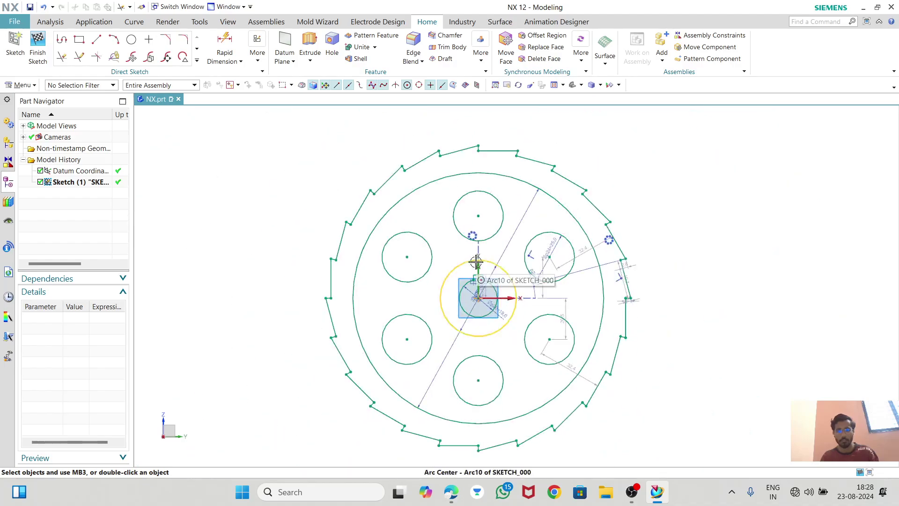
key("ctrl+q")
scroll(478, 281, "down", 5)
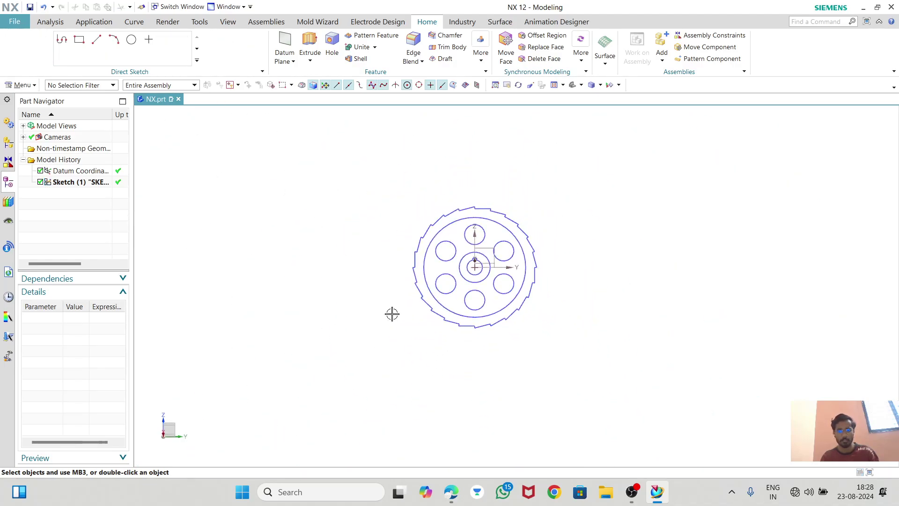
- Extrude the connected toothed outline of the wheel sketch 25 mm as a new solid body
mouse_move(488, 275)
middle_mouse_down()
mouse_move(504, 297)
mouse_move(486, 281)
middle_mouse_up()
scroll(475, 279, "up", 5)
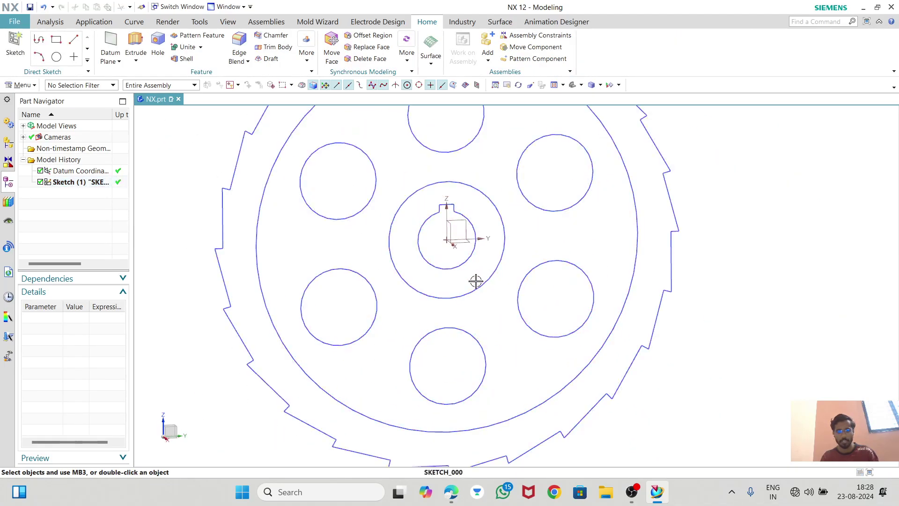
middle_click_drag(434, 310, 489, 311)
left_click(136, 45)
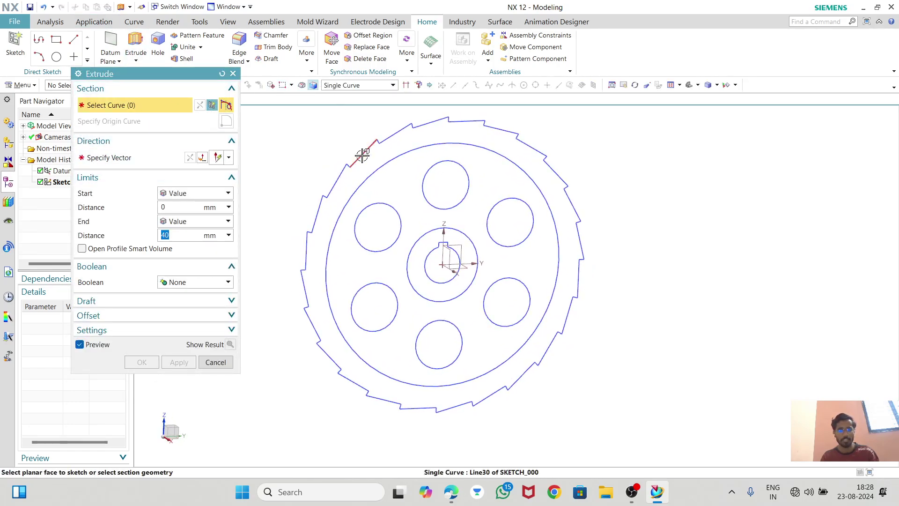
left_click(329, 85)
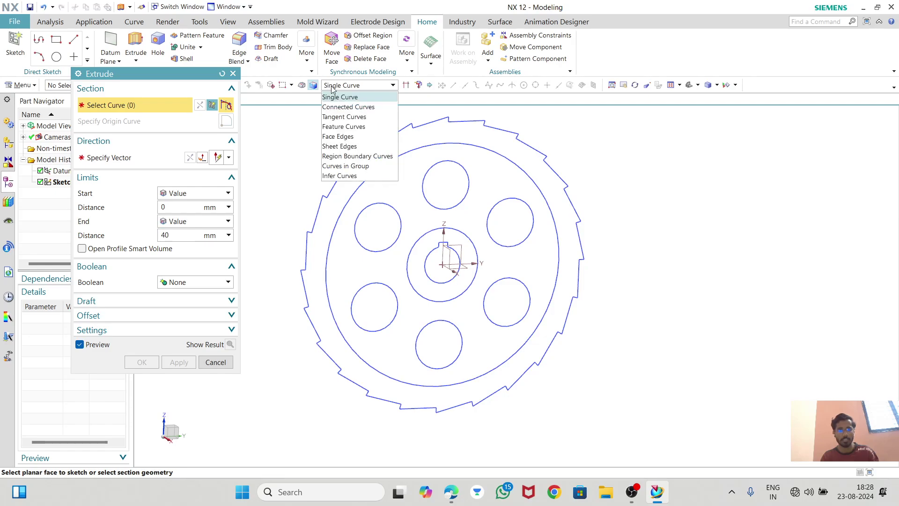
left_click(339, 105)
left_click(373, 139)
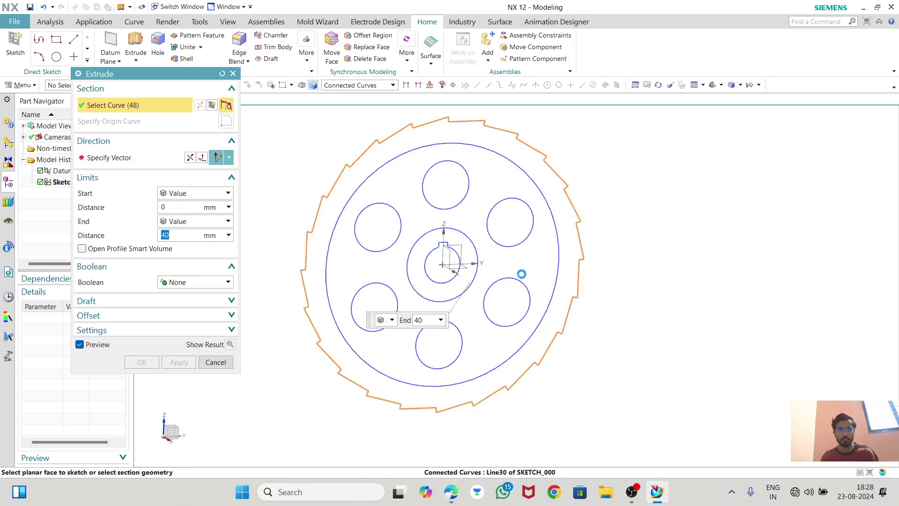
middle_click_drag(538, 311, 650, 251)
left_click_drag(496, 281, 476, 274)
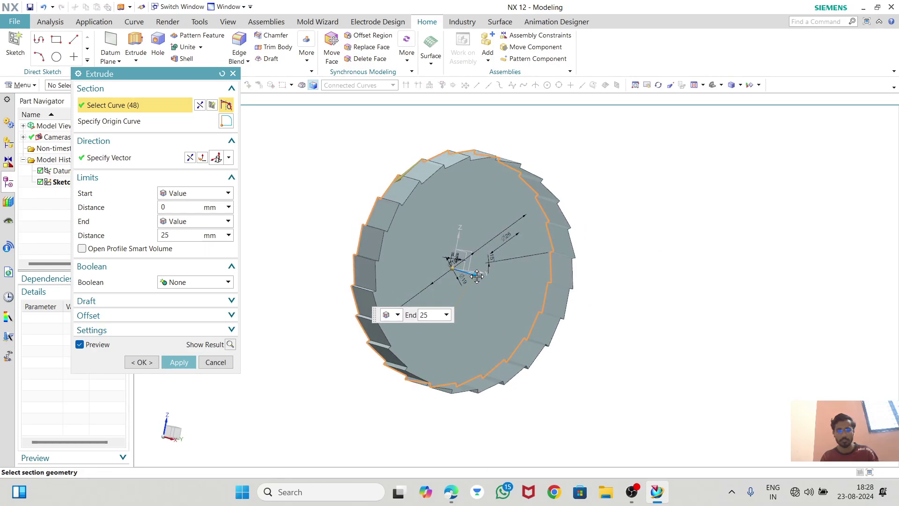
left_click(178, 362)
- Compare the extruded disc with the Ratchet Wheel drawing in the CAD Practice PDF and leave the Extrude command
middle_click_drag(394, 293, 517, 297)
middle_click_drag(503, 287, 497, 261)
scroll(497, 260, "up", 2)
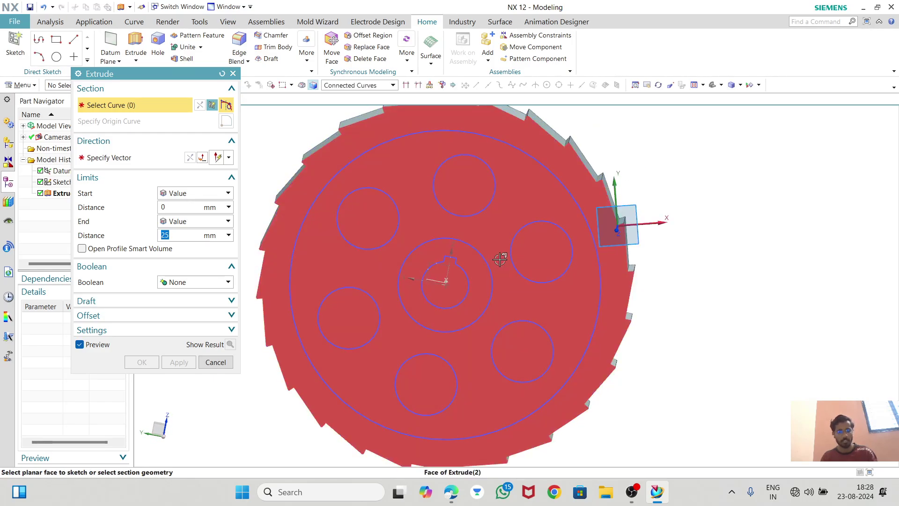
key("alt+Tab")
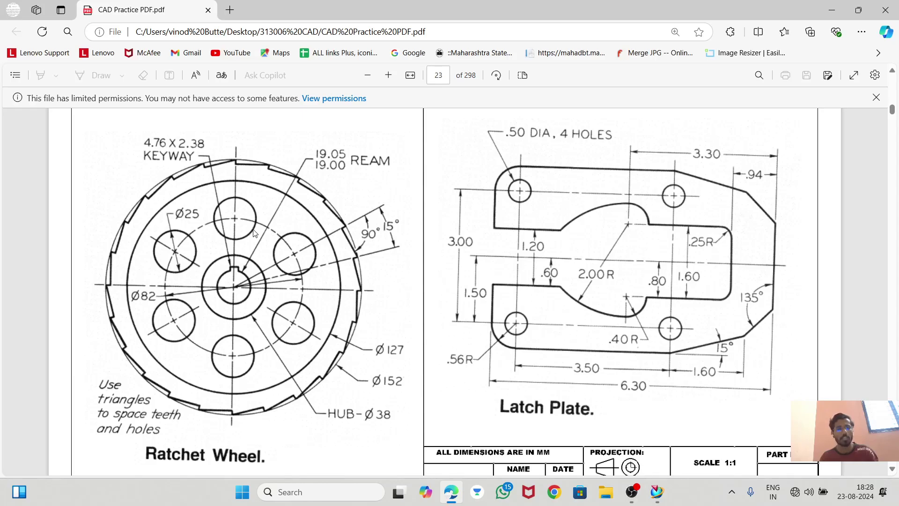
key("alt+Tab")
key("alt+Tab")
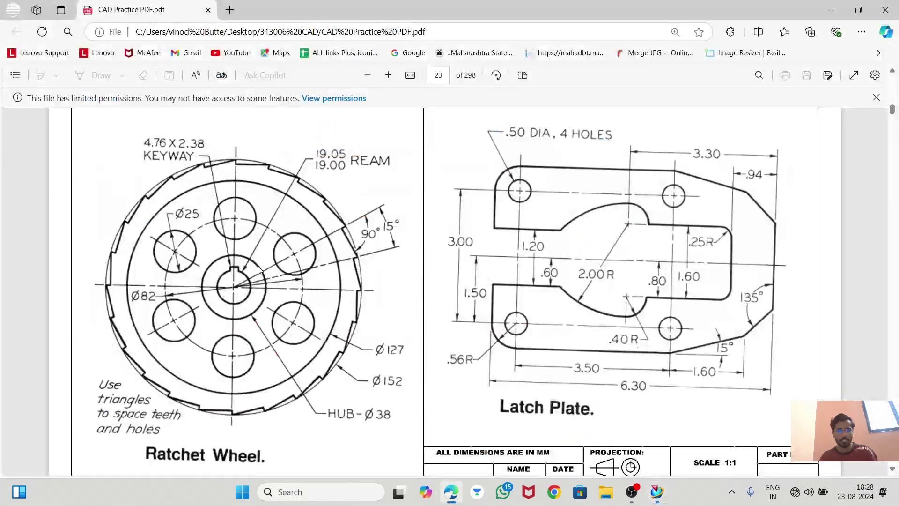
scroll(344, 365, "down", 2)
key("alt+Tab")
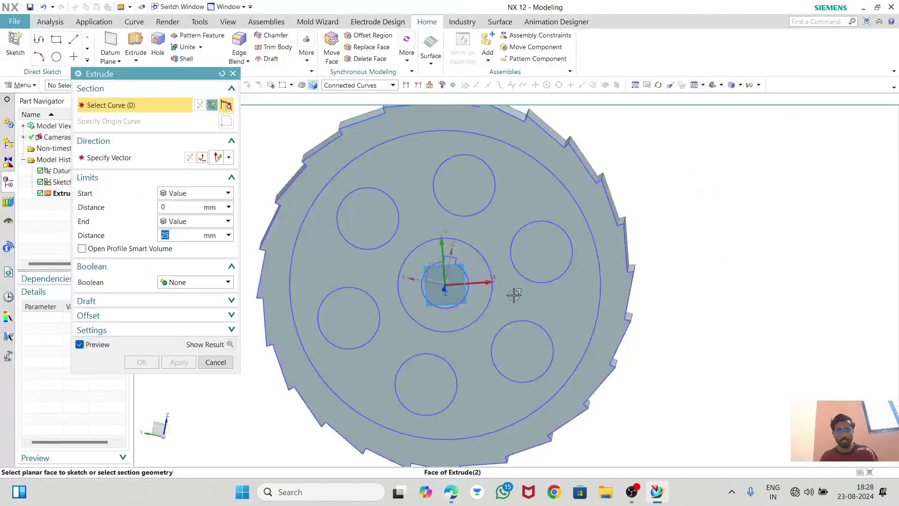
middle_click_drag(560, 336, 345, 336)
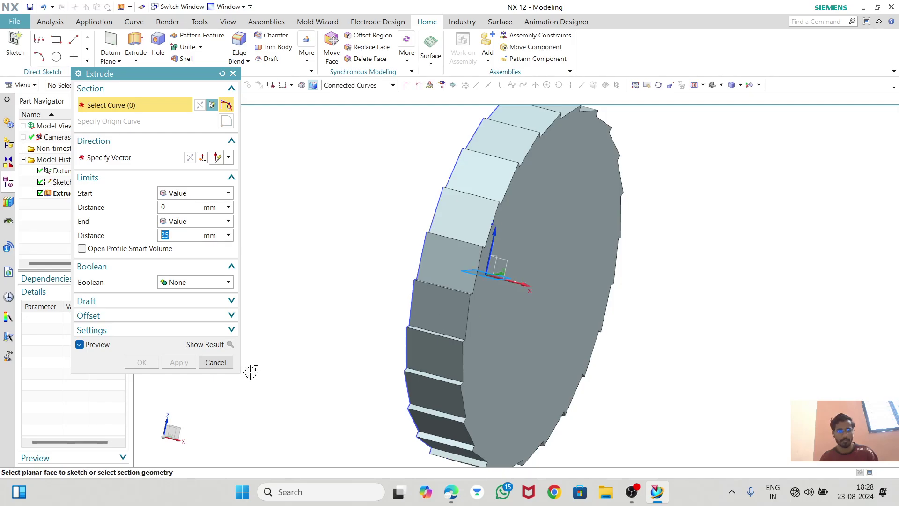
left_click(216, 362)
middle_click_drag(456, 268, 594, 275)
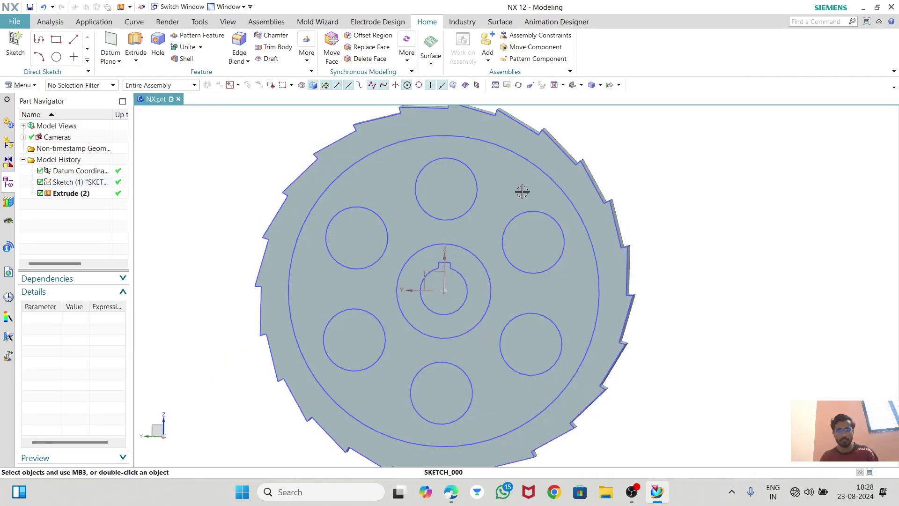
- Open and close the wheel sketch without edits, and delete the extrusion of the toothed outline
double_click(78, 182)
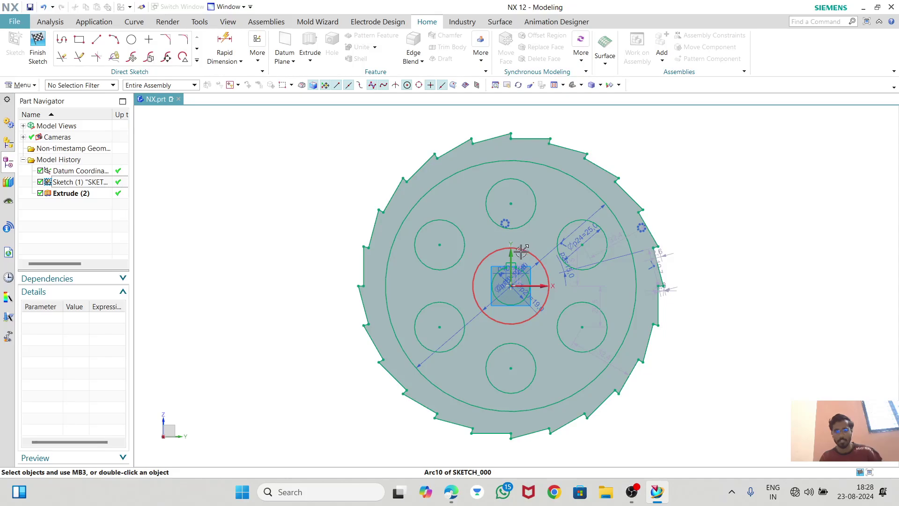
left_click(38, 53)
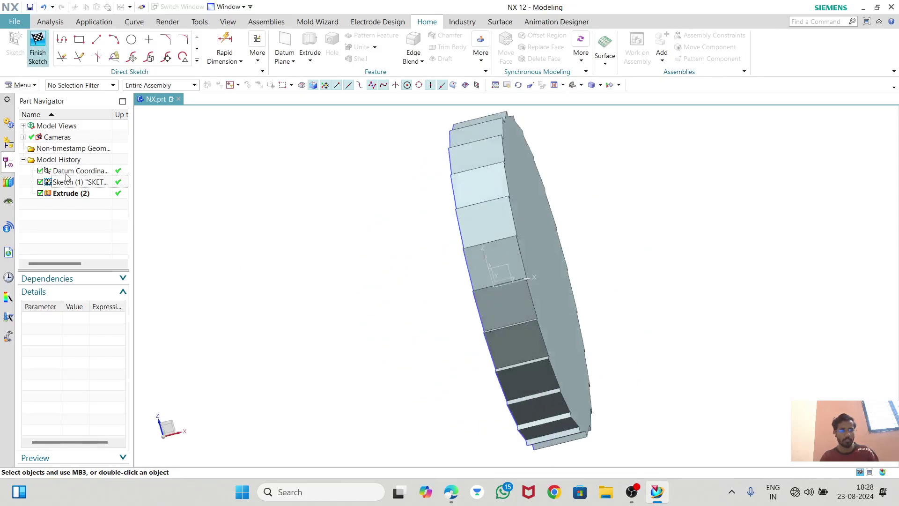
left_click(66, 194)
right_click(66, 194)
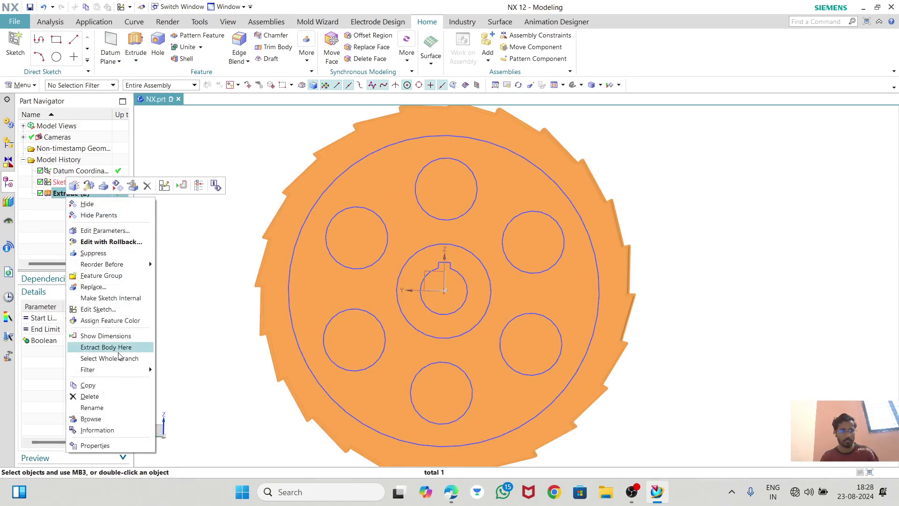
left_click(90, 397)
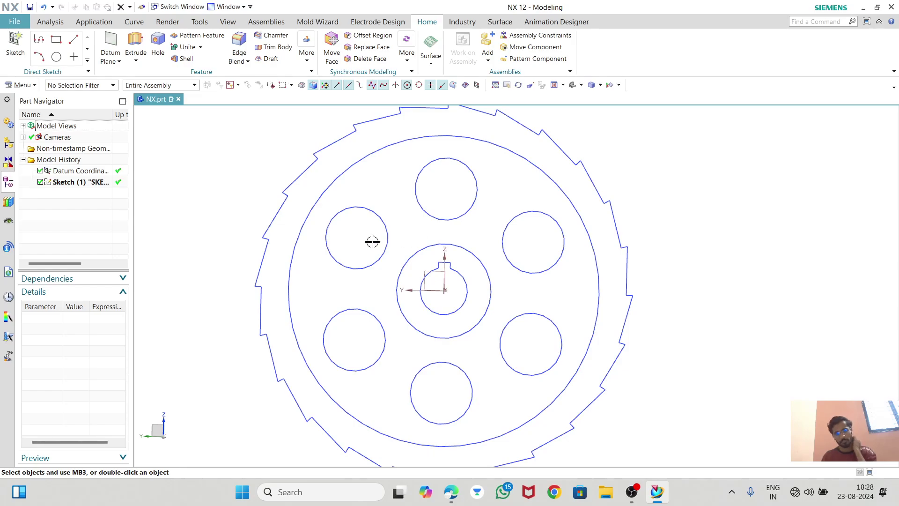
- Reopen the wheel sketch, check it against the Ratchet Wheel drawing in the CAD Practice PDF, and finish the sketch
double_click(80, 182)
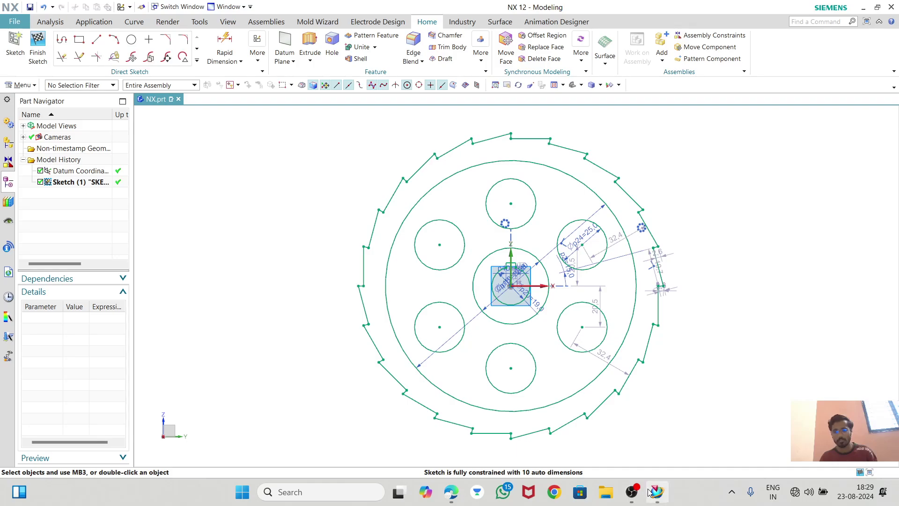
mouse_move(658, 496)
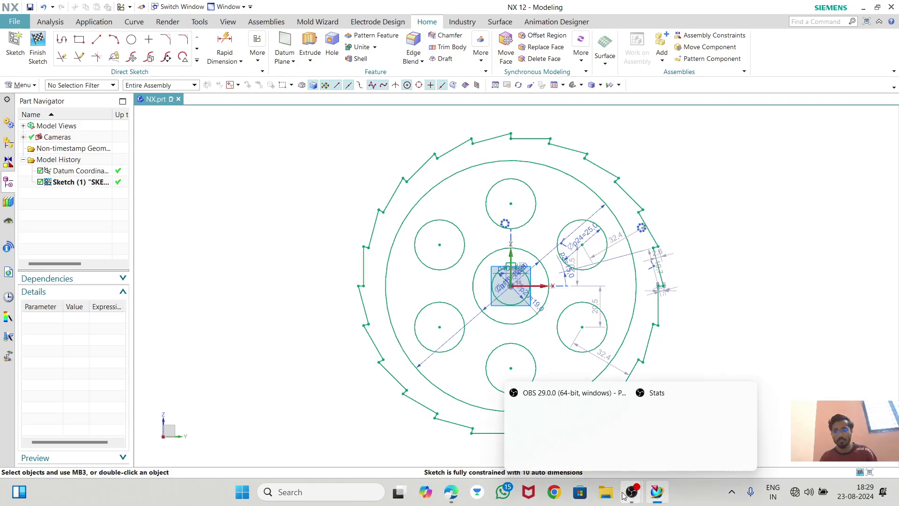
left_click(451, 493)
scroll(542, 291, "up", 4)
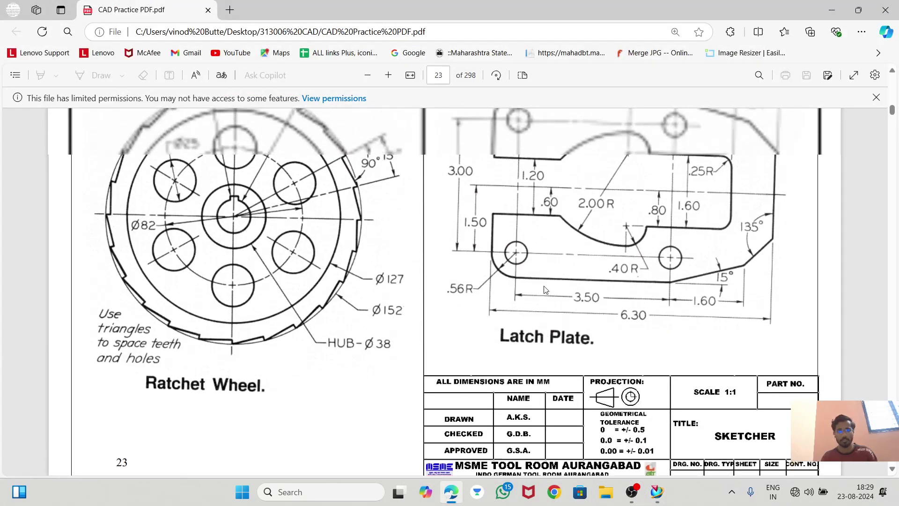
scroll(585, 185, "down", 3)
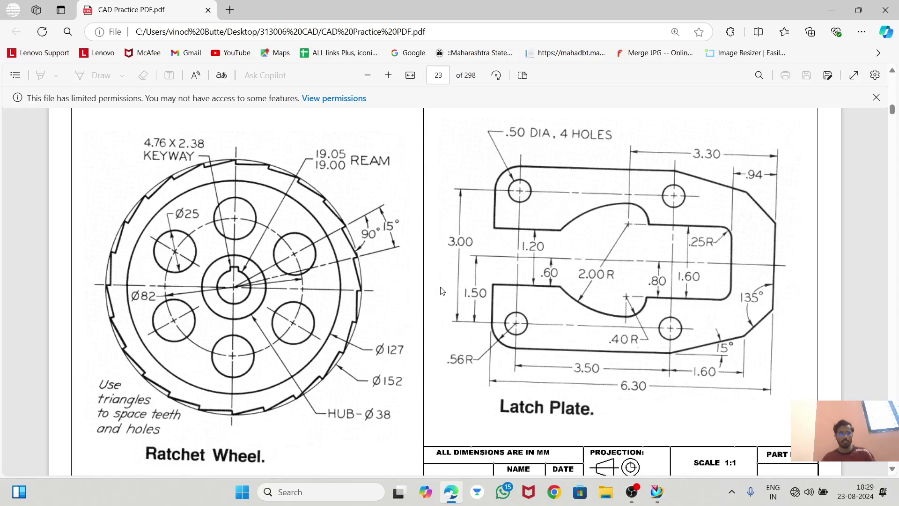
scroll(438, 300, "down", 5)
key("alt+Tab")
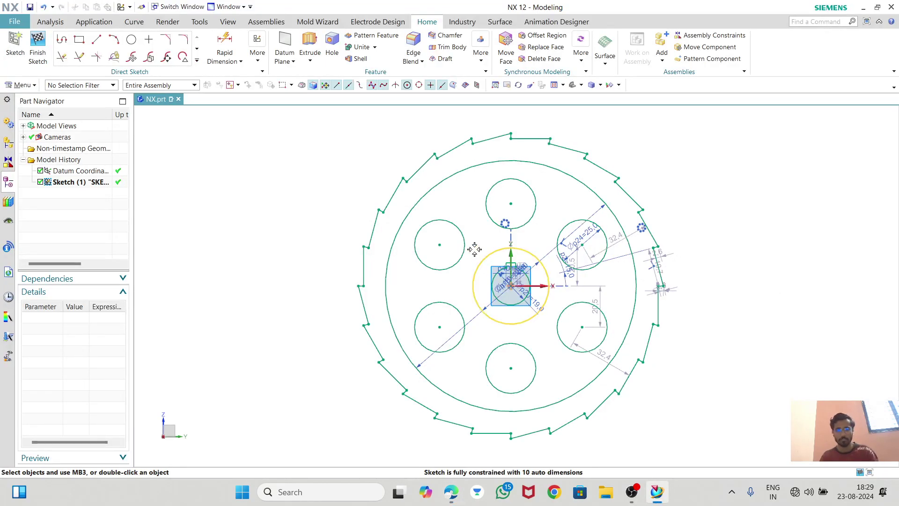
left_click(37, 51)
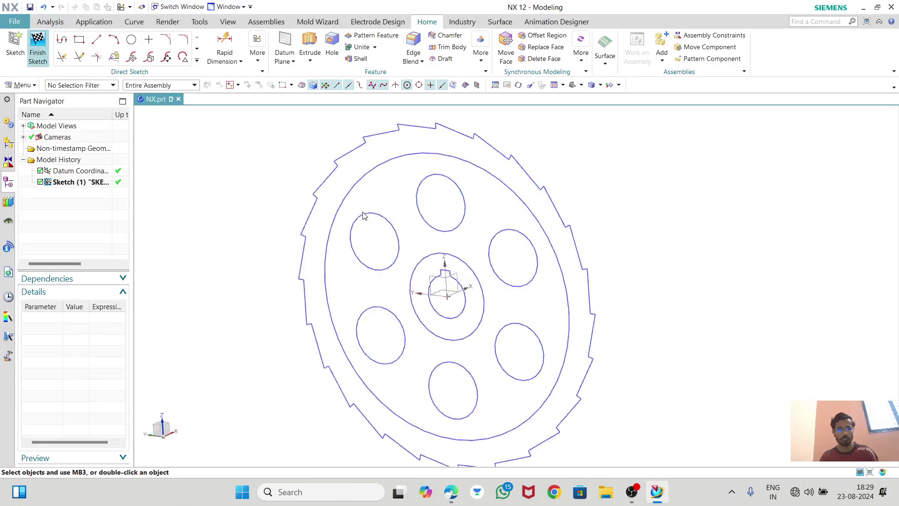
- Switch from NX to the CAD Practice PDF and view the page with exercises 39 and 40
scroll(369, 177, "down", 2)
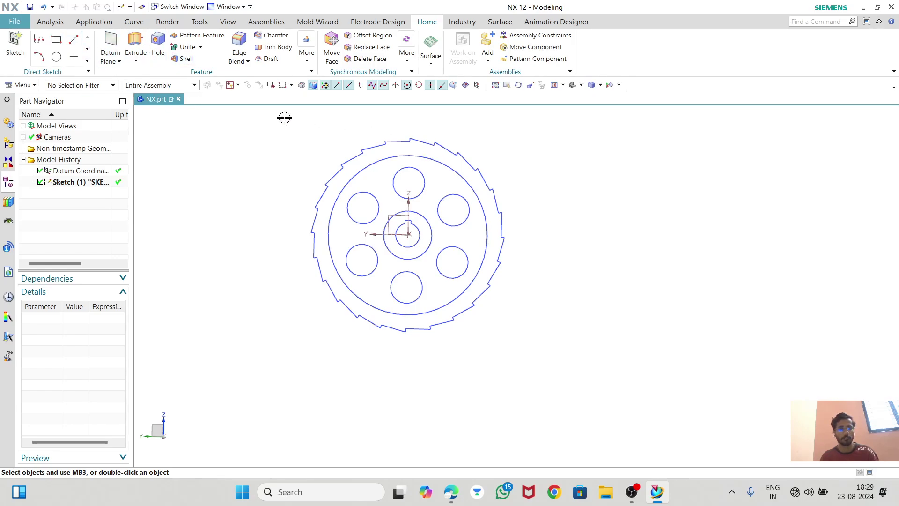
left_click(861, 7)
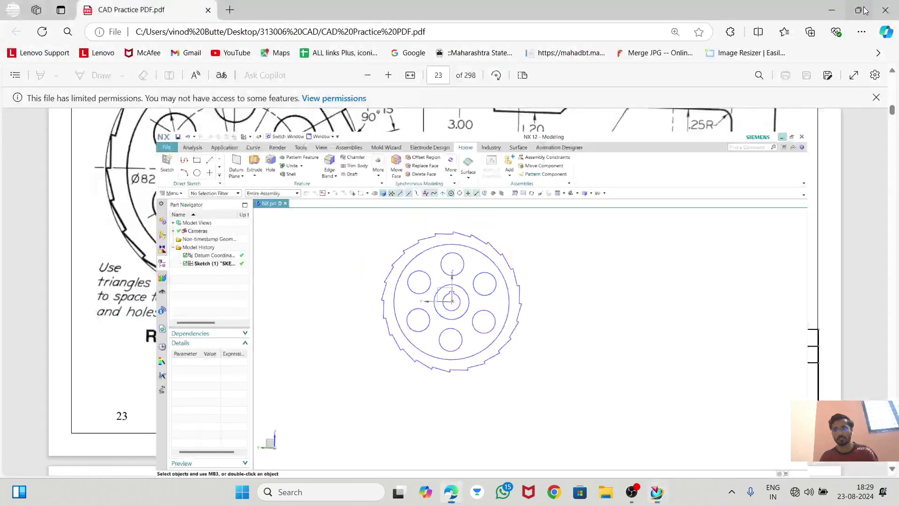
scroll(499, 254, "up", 4)
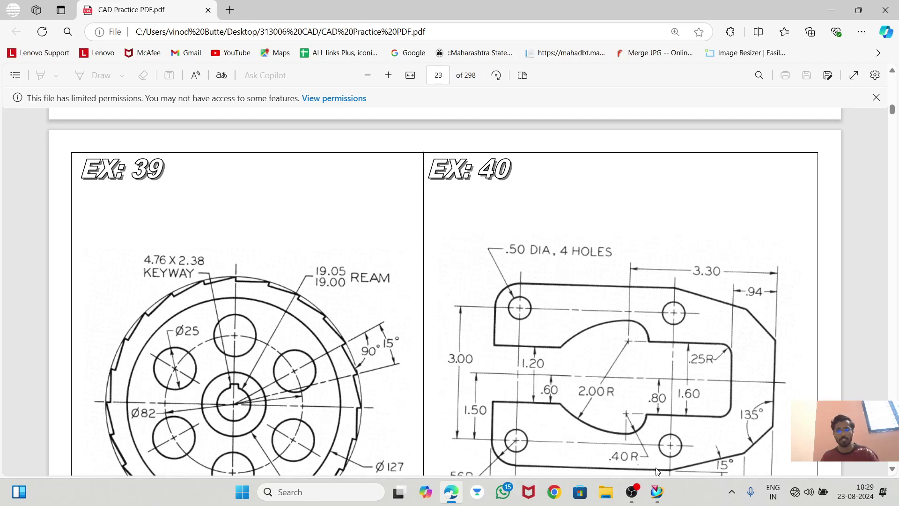
- Switch back to NX and cancel the creation of another sketch on a plane
left_click(657, 492)
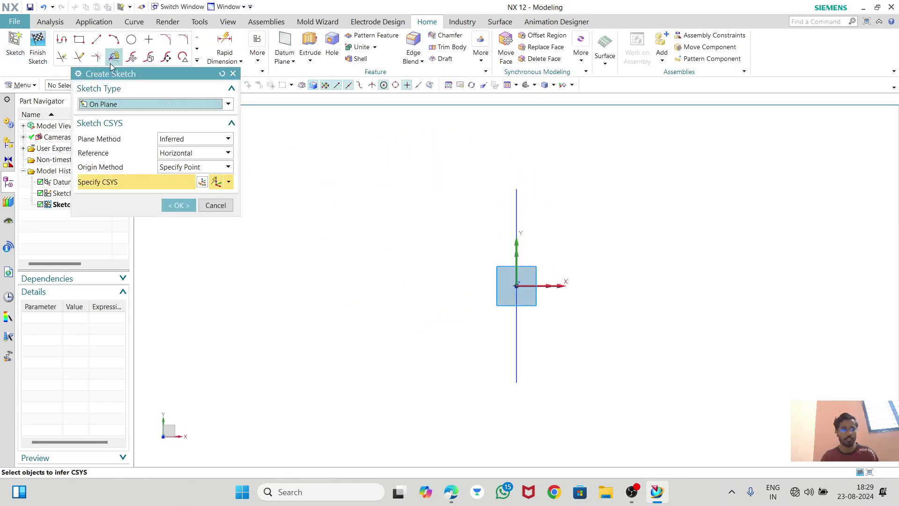
left_click(216, 205)
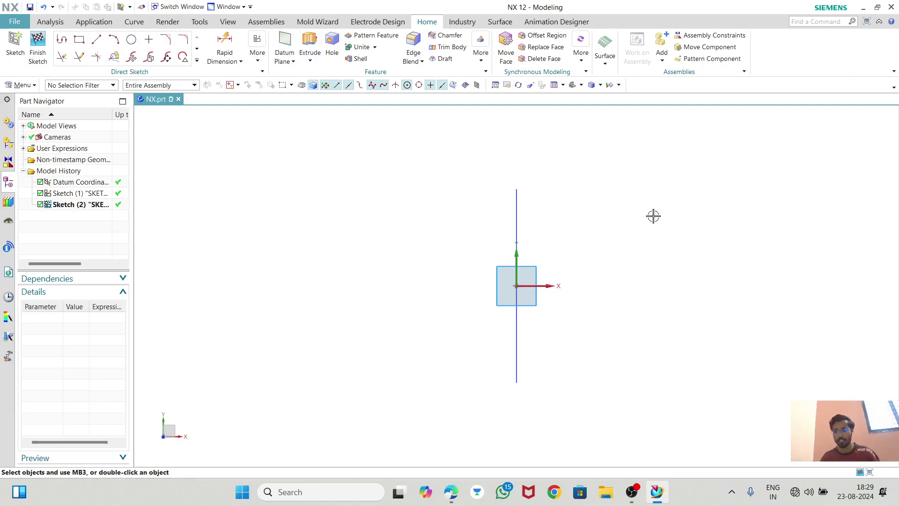
left_click(573, 86)
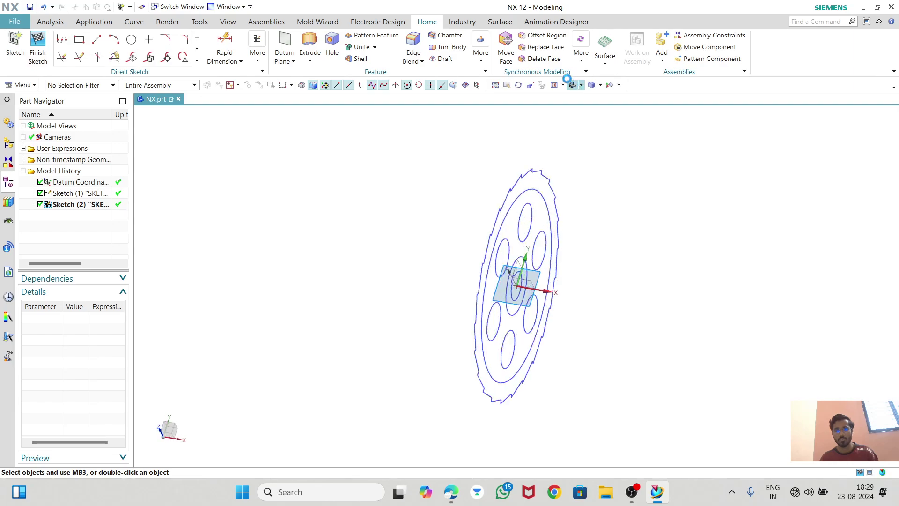
scroll(571, 190, "down", 4)
scroll(570, 191, "up", 5)
scroll(570, 191, "down", 6)
scroll(571, 190, "up", 4)
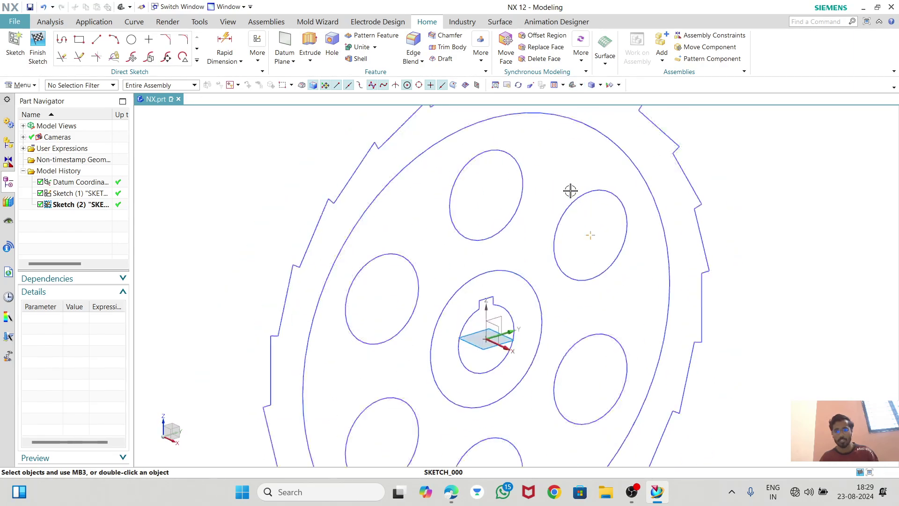
scroll(570, 191, "down", 4)
scroll(570, 189, "up", 4)
scroll(570, 187, "down", 3)
scroll(570, 186, "up", 5)
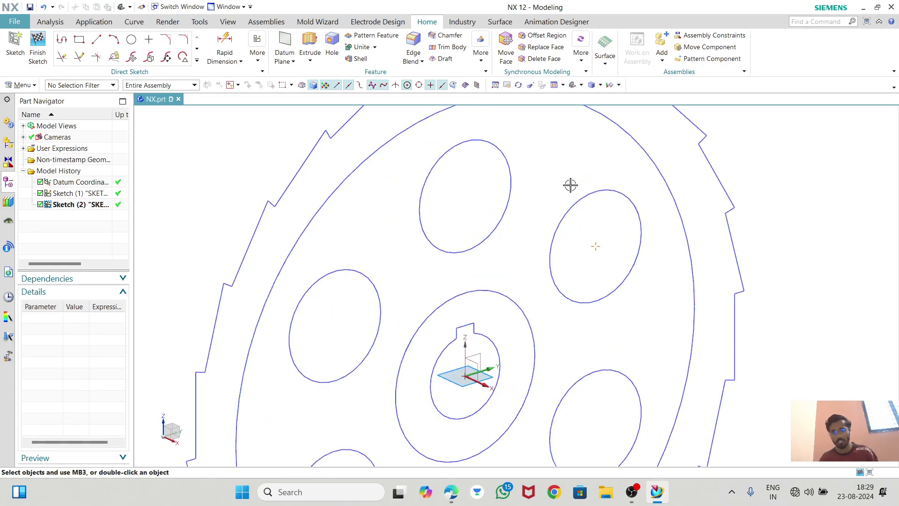
scroll(571, 184, "down", 4)
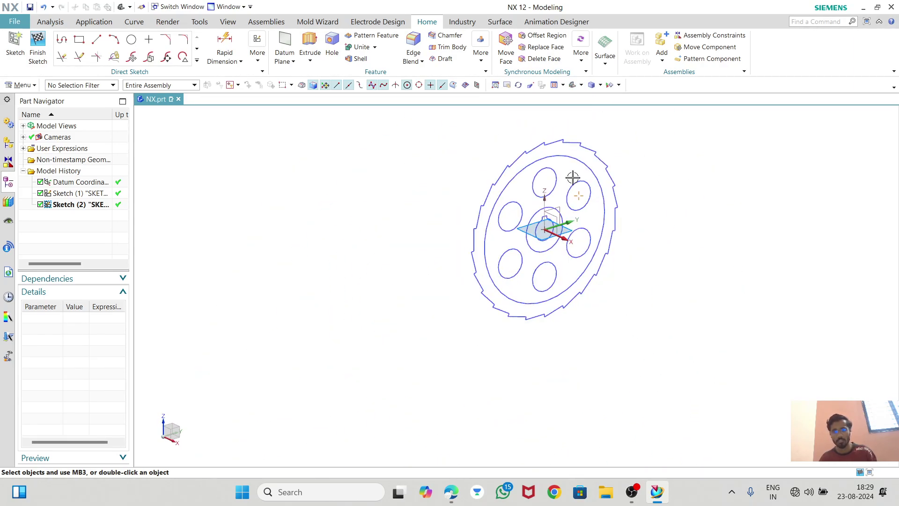
left_click(554, 85)
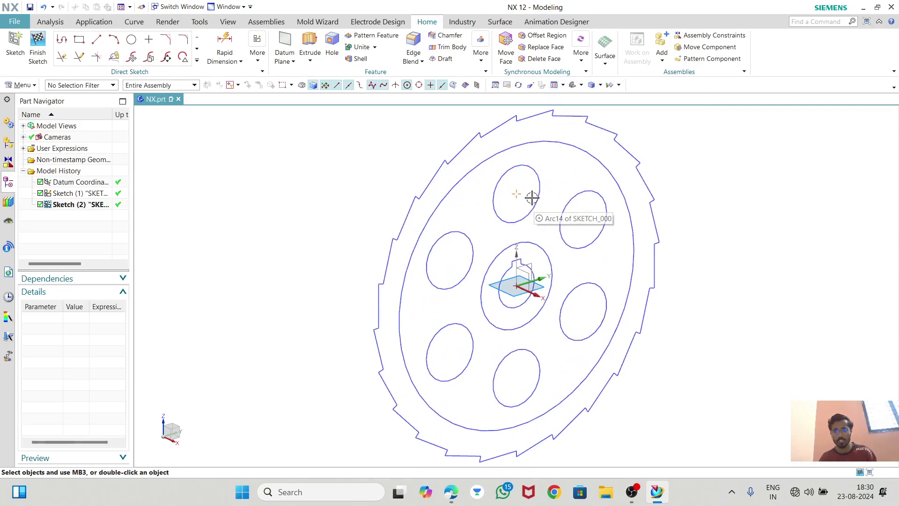
scroll(530, 213, "down", 6)
scroll(669, 218, "down", 3)
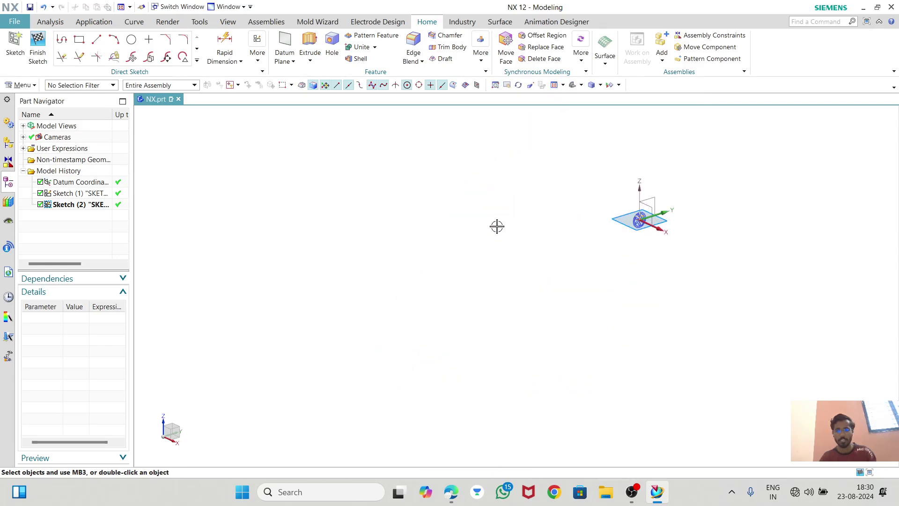
scroll(496, 225, "down", 3)
scroll(496, 225, "up", 5)
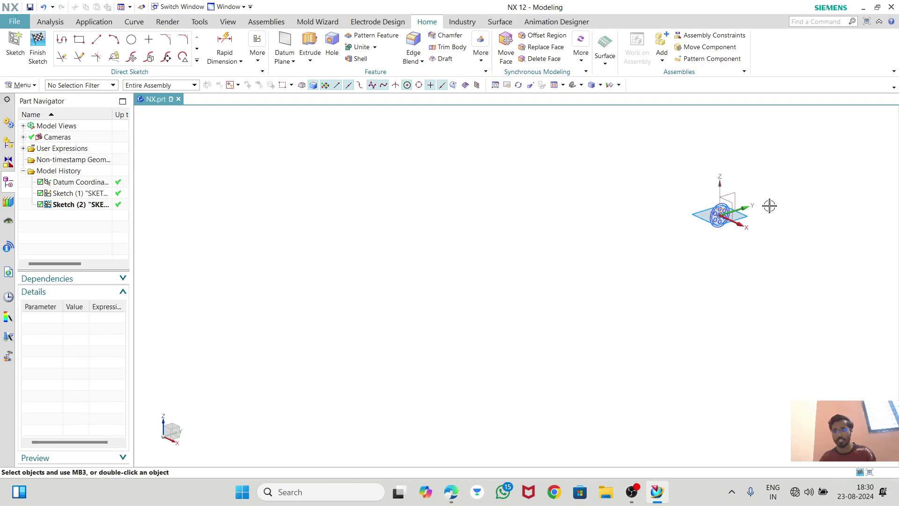
- Fit the wheel sketch in view and inspect it in the trimetric, left and right orientations
scroll(770, 201, "up", 5)
scroll(544, 245, "down", 3)
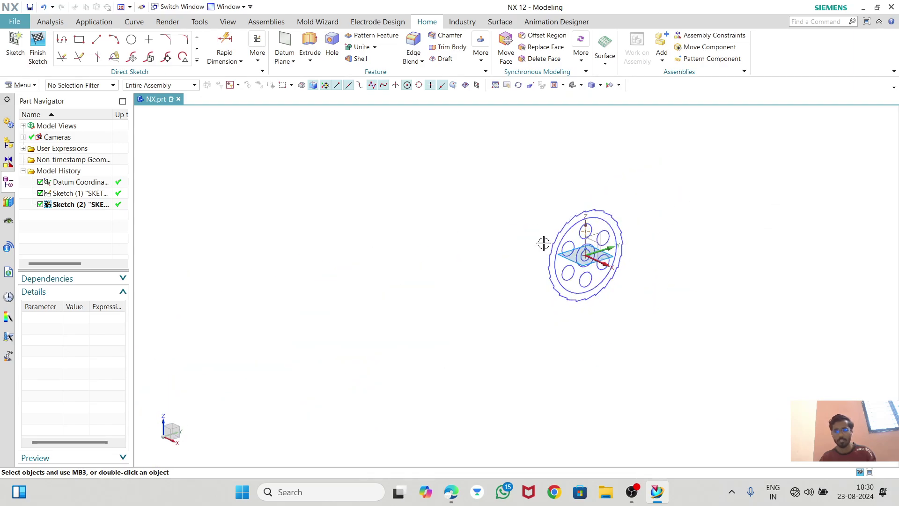
left_click(553, 84)
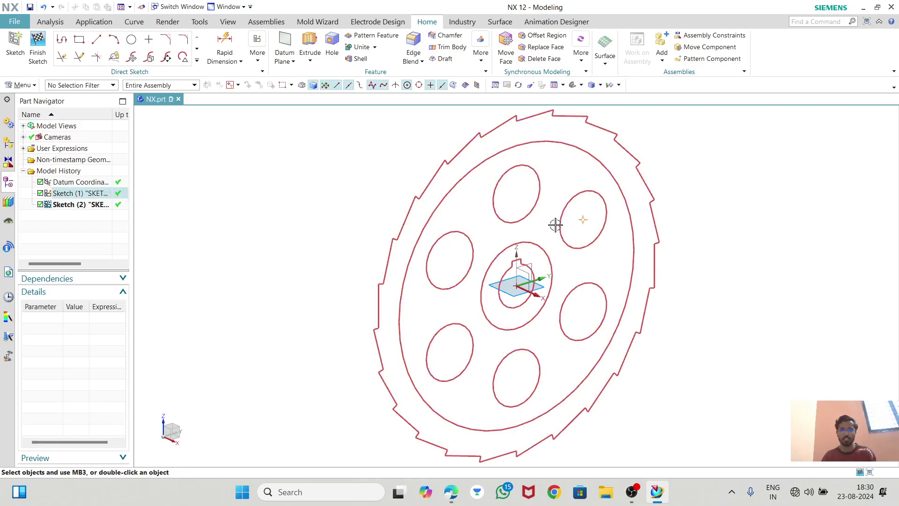
mouse_move(604, 260)
middle_mouse_down()
mouse_move(566, 241)
mouse_move(552, 213)
mouse_move(564, 182)
middle_mouse_up()
left_click(582, 85)
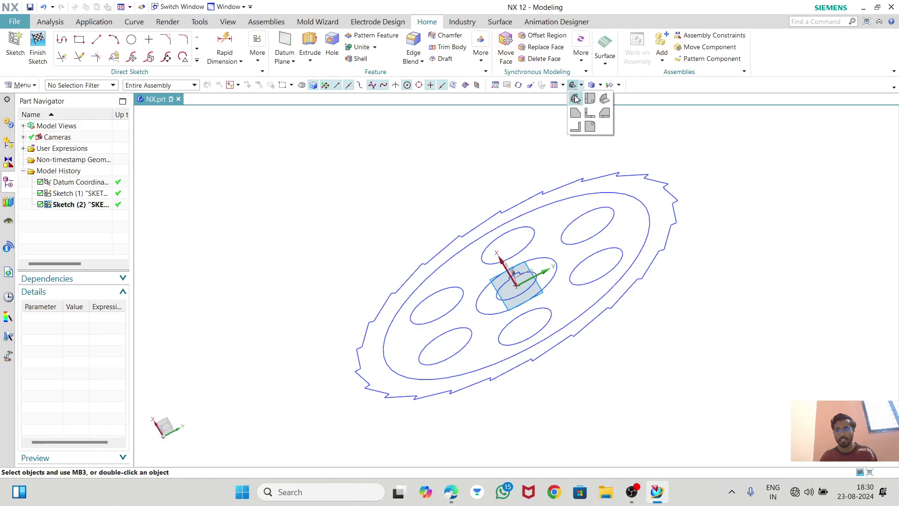
left_click(575, 98)
left_click(581, 86)
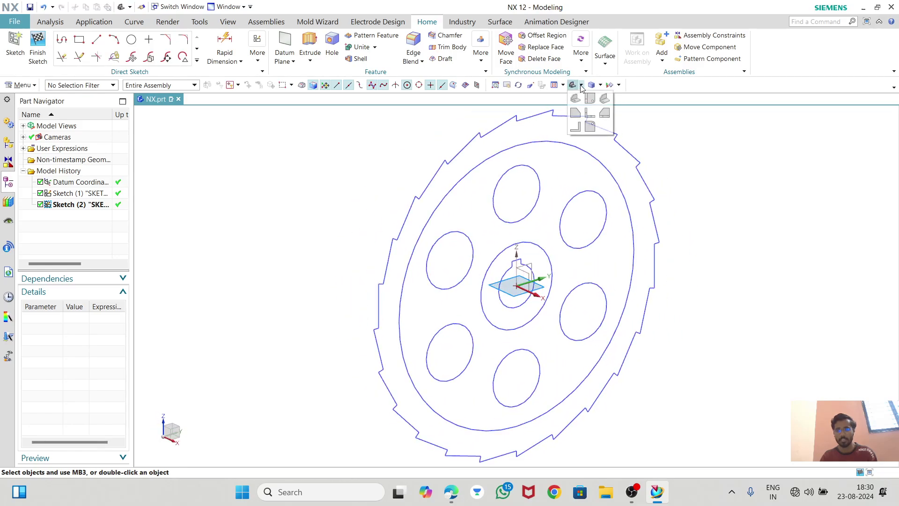
left_click(577, 113)
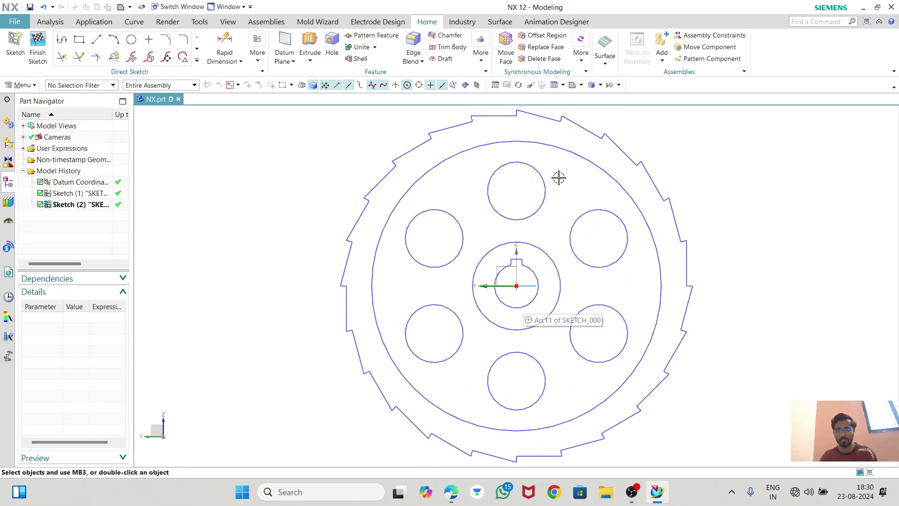
left_click(581, 86)
left_click(604, 113)
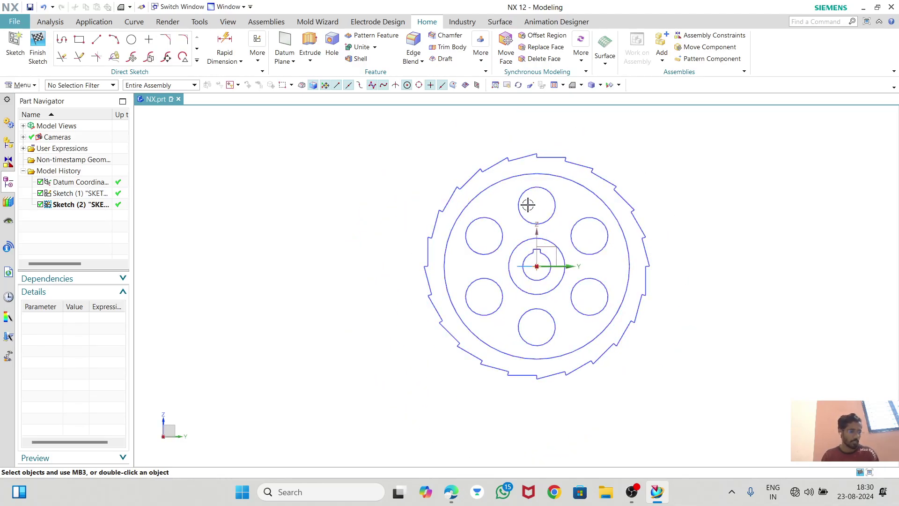
left_click(600, 86)
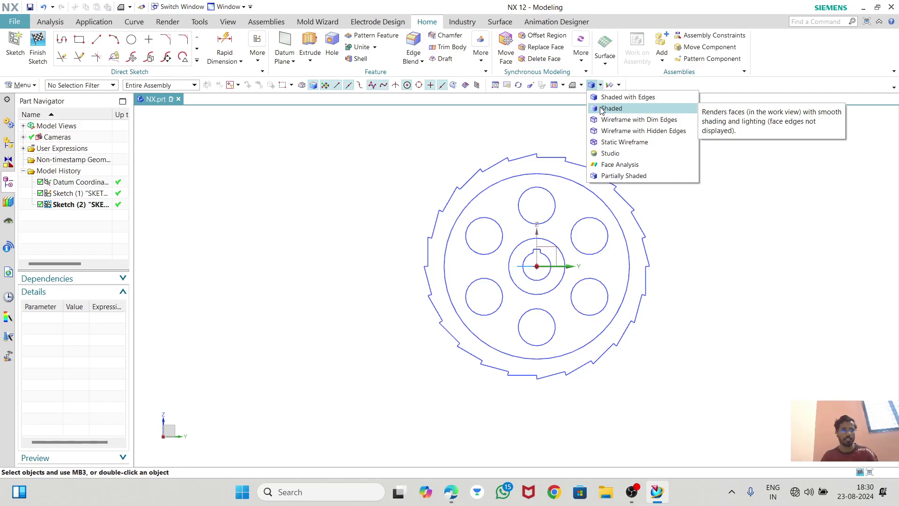
left_click(564, 85)
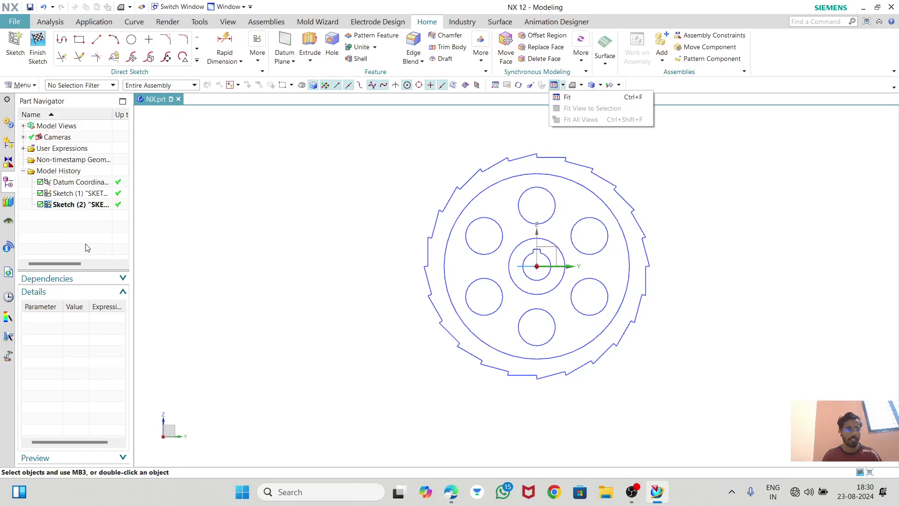
- Delete the second sketch, SKETCH_001, from the model history
left_click(75, 205)
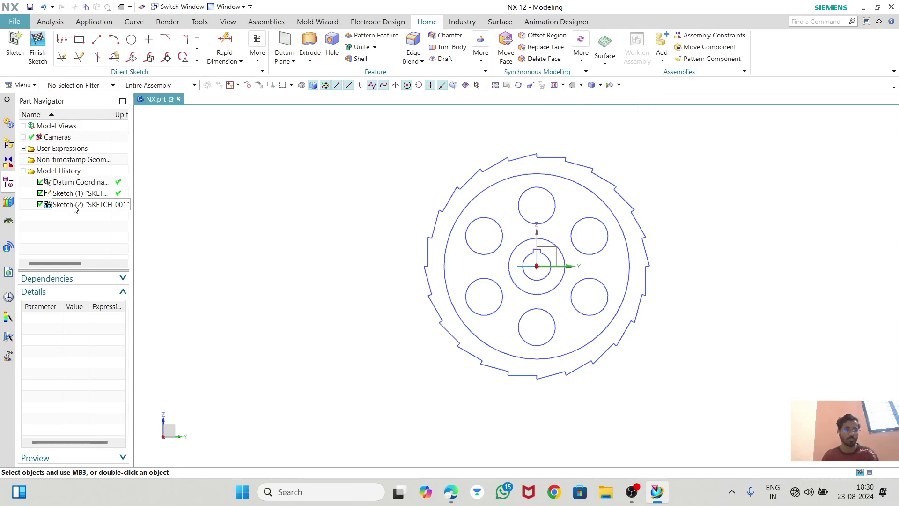
right_click(75, 204)
left_click(99, 380)
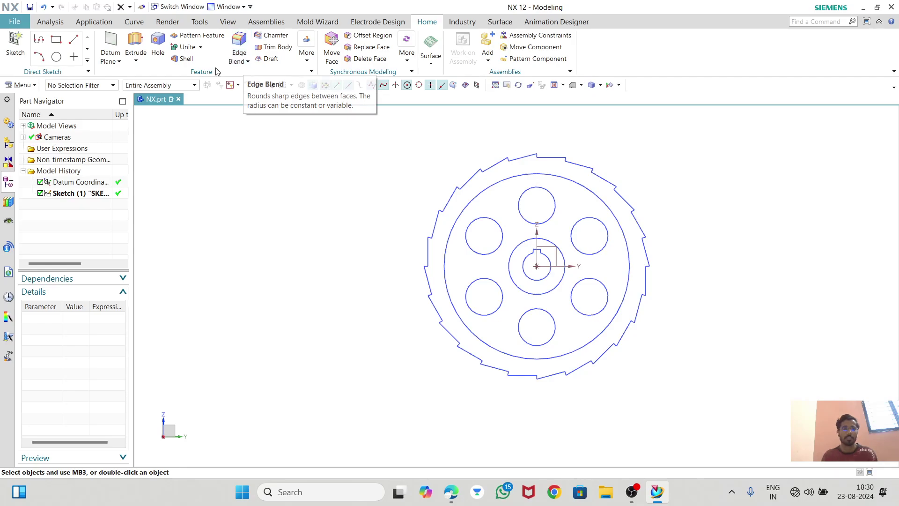
left_click(93, 21)
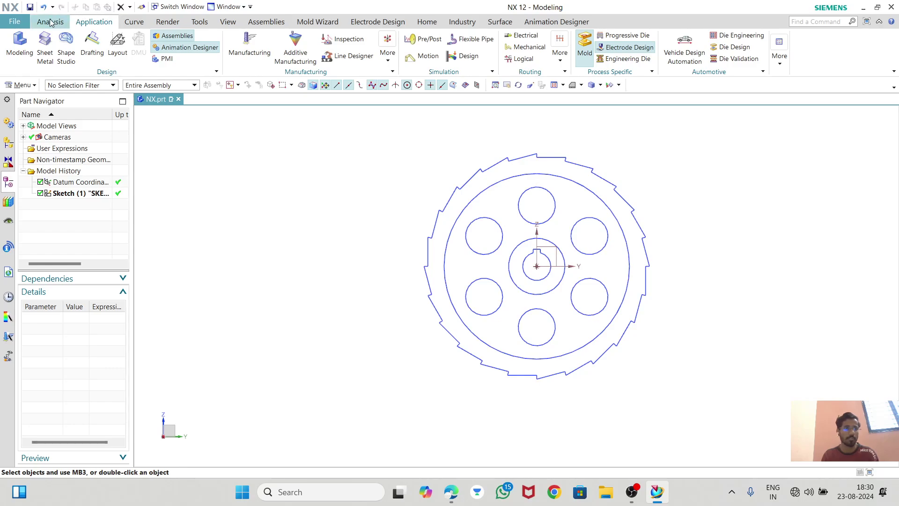
left_click(23, 22)
left_click(391, 184)
right_click(342, 191)
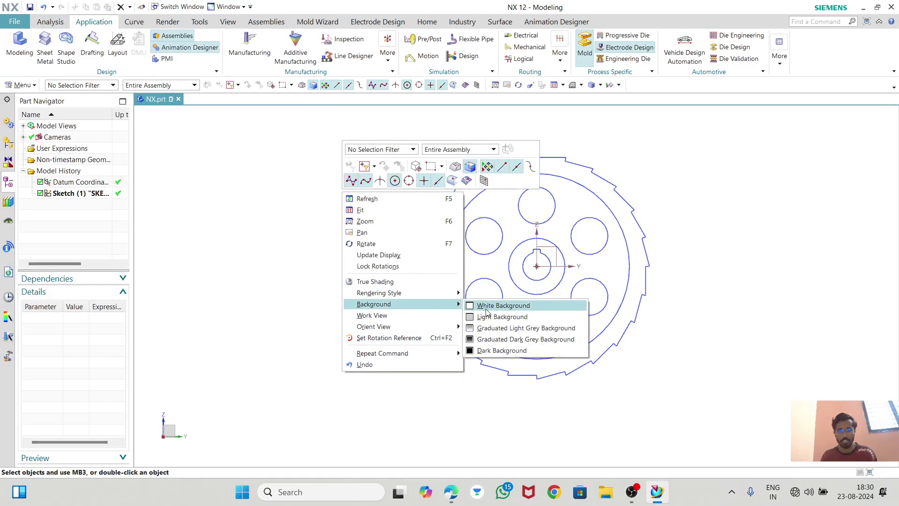
left_click(264, 191)
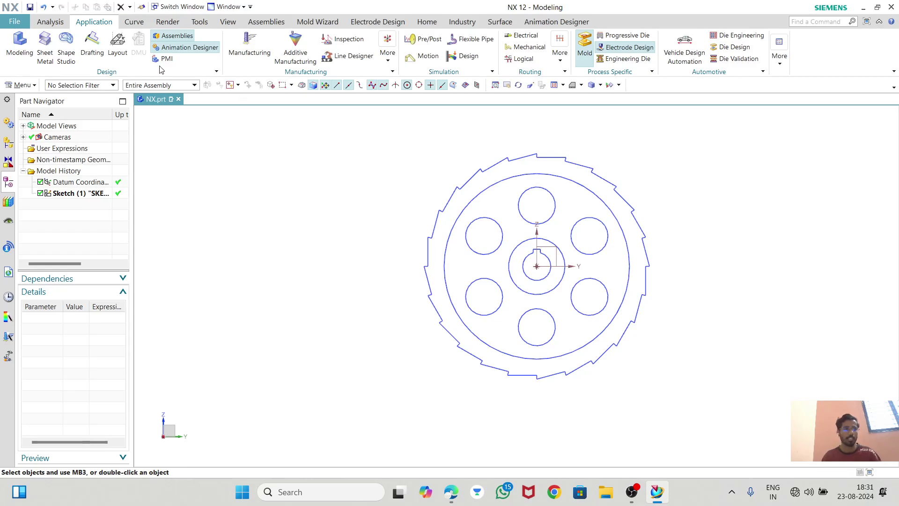
left_click(18, 22)
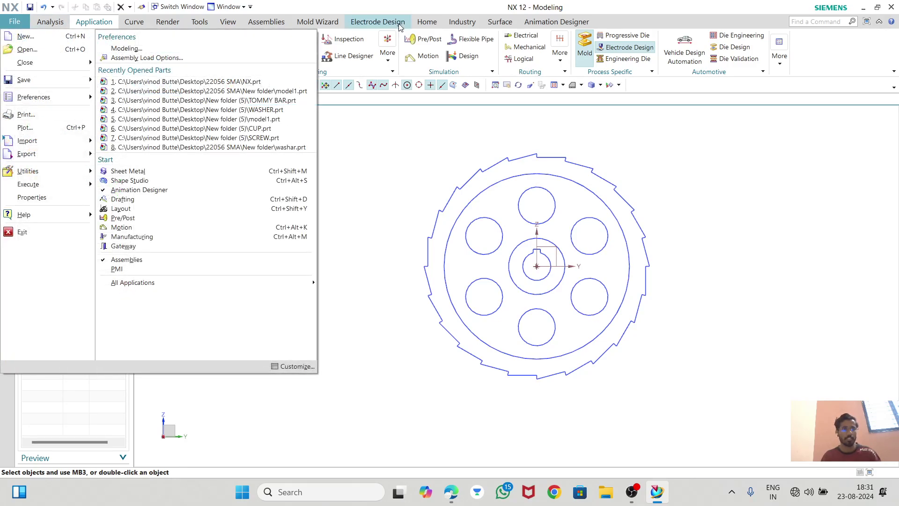
left_click(489, 134)
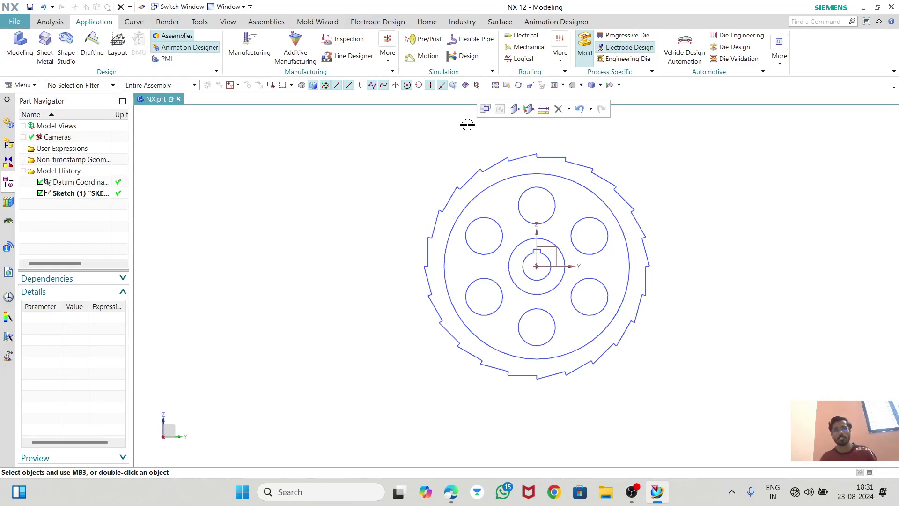
left_click(9, 20)
left_click(19, 22)
left_click(421, 26)
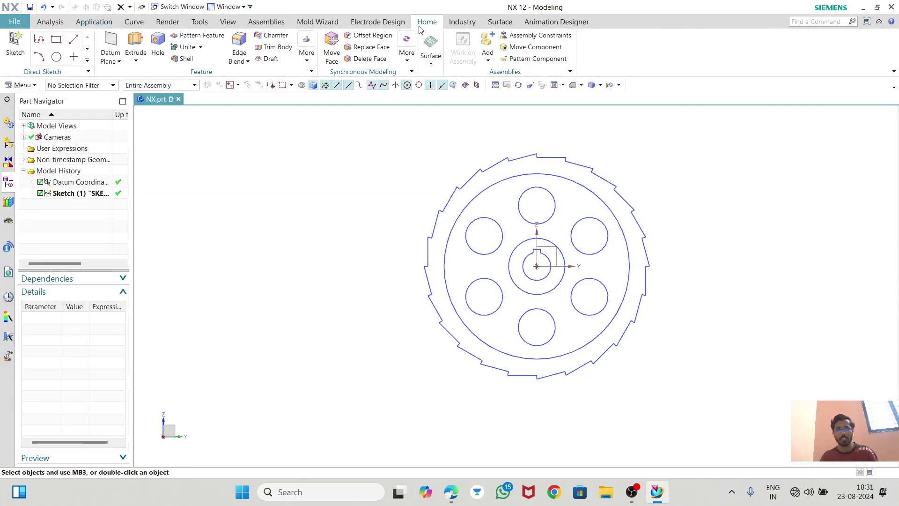
- Search the command finder for THREAD, view where the Thread command is located, then close the finder and clear the search text
left_click(818, 21)
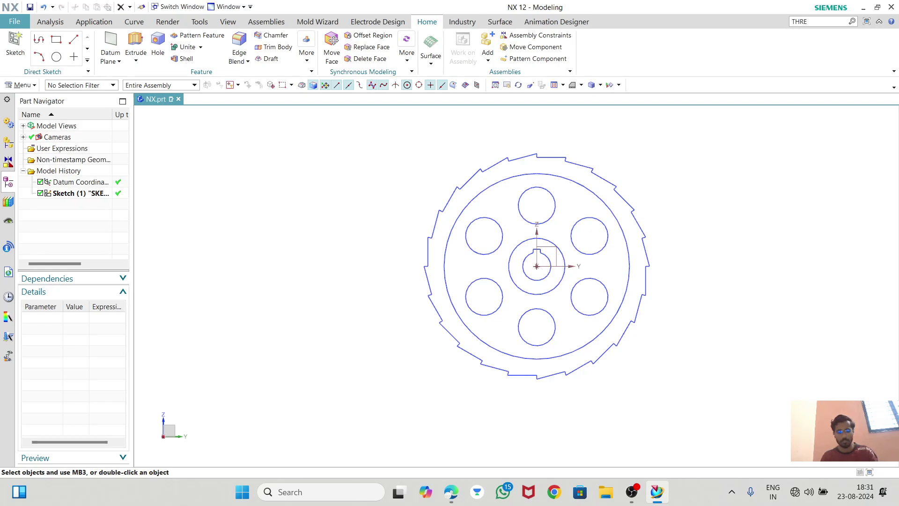
key("Return")
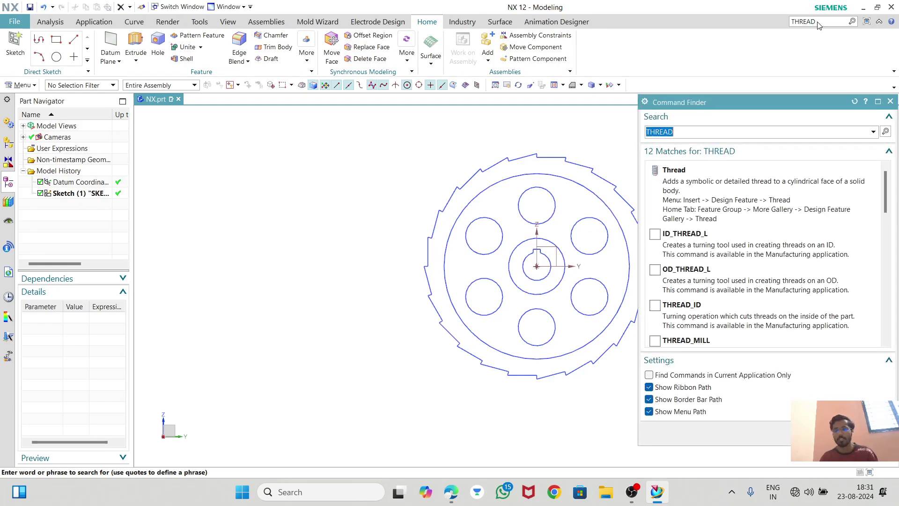
mouse_move(711, 192)
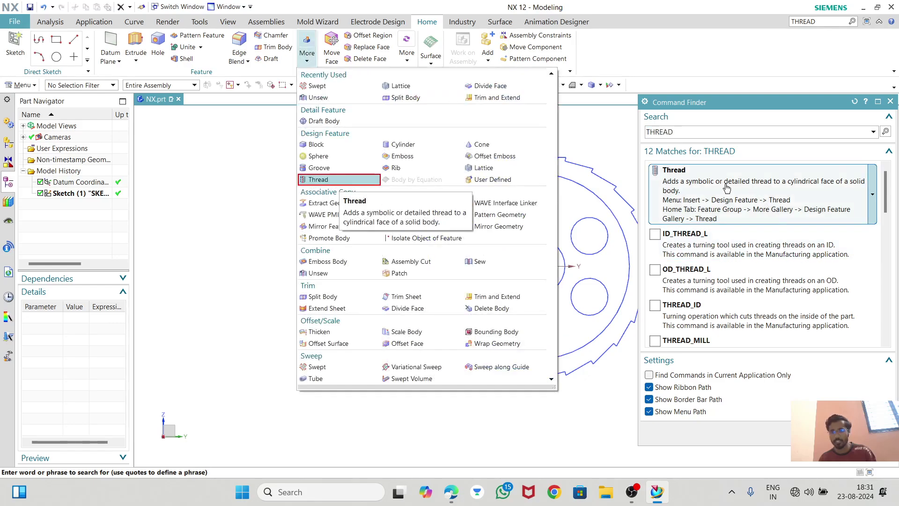
left_click(890, 101)
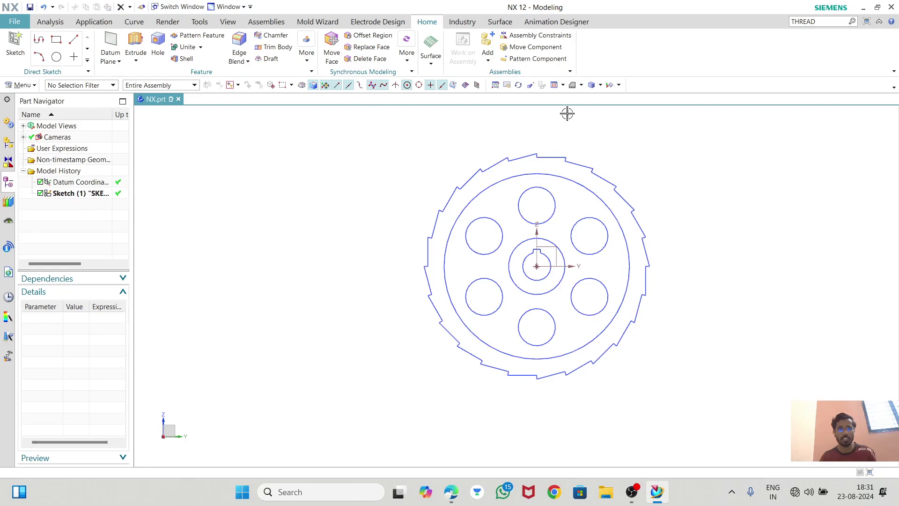
left_click_drag(826, 24, 785, 26)
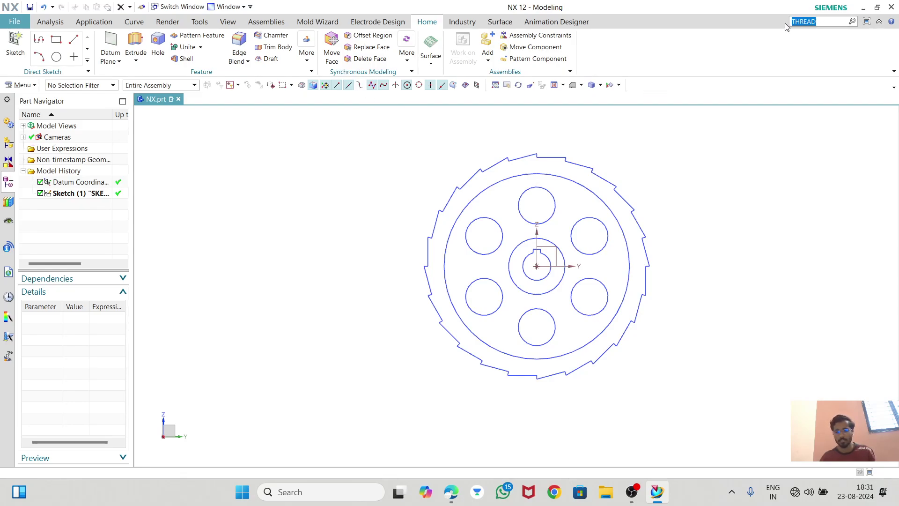
key("BackSpace")
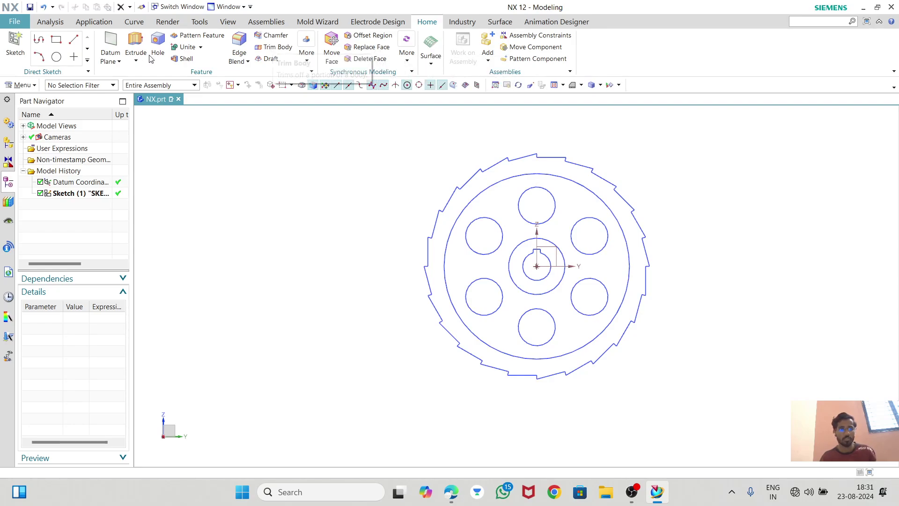
left_click(199, 22)
left_click(228, 22)
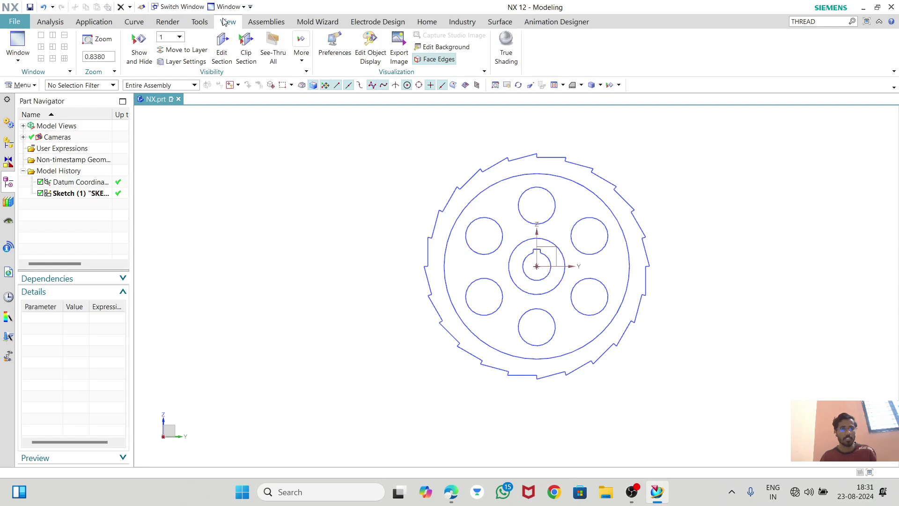
left_click(261, 22)
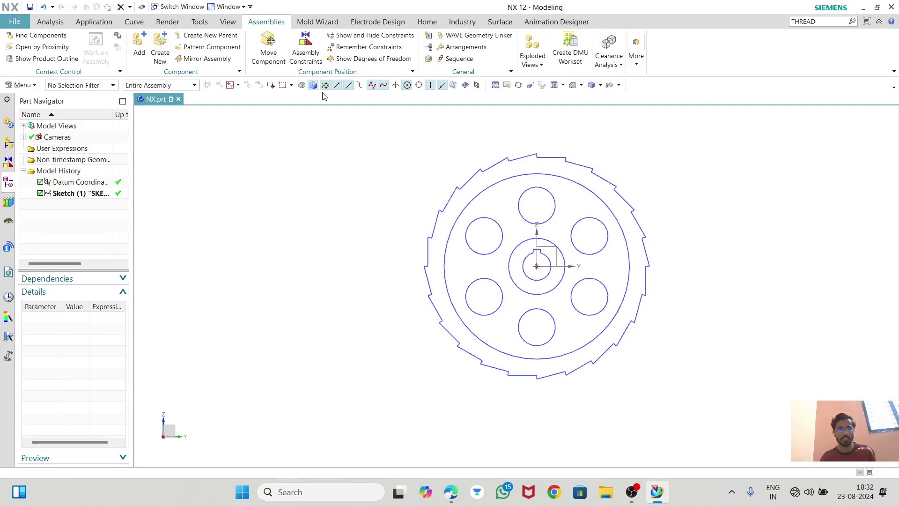
left_click(318, 22)
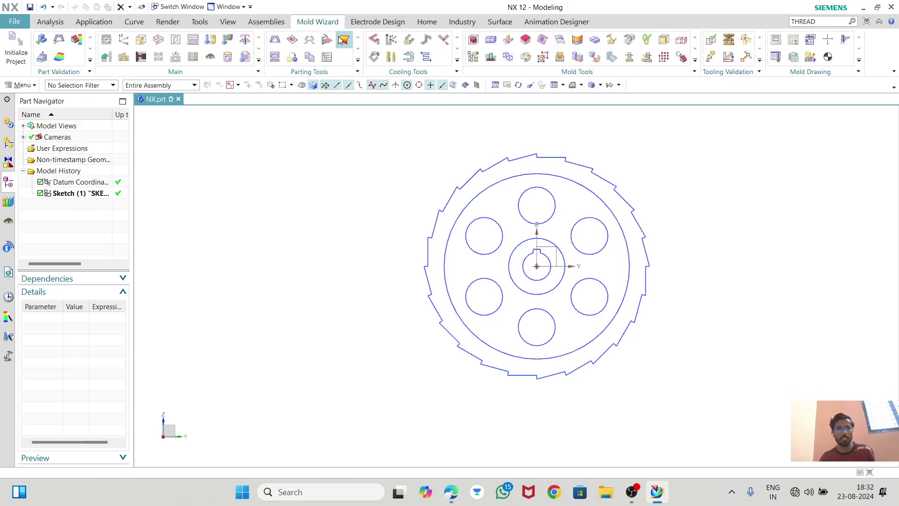
left_click(363, 25)
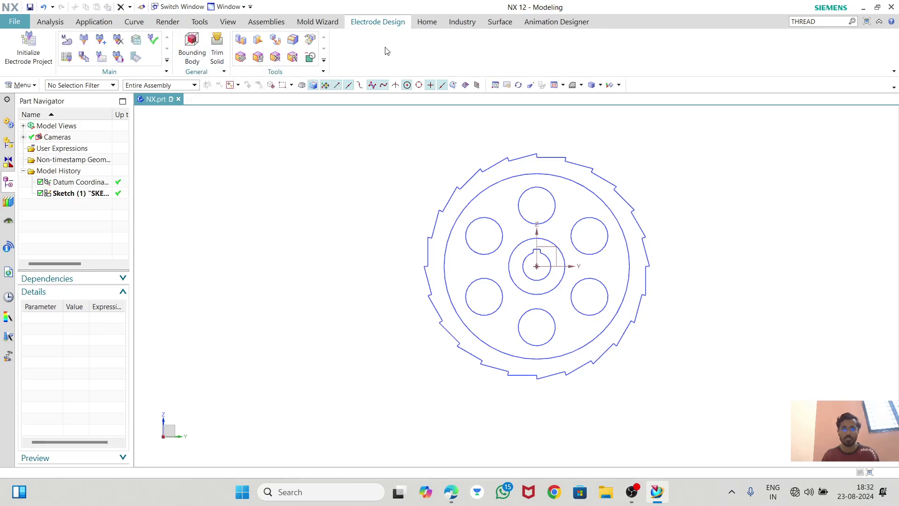
left_click(425, 23)
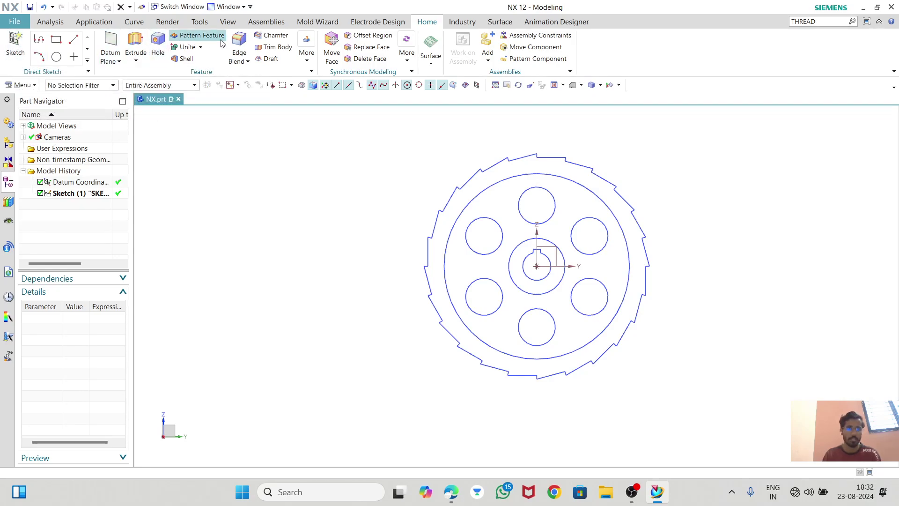
left_click(462, 22)
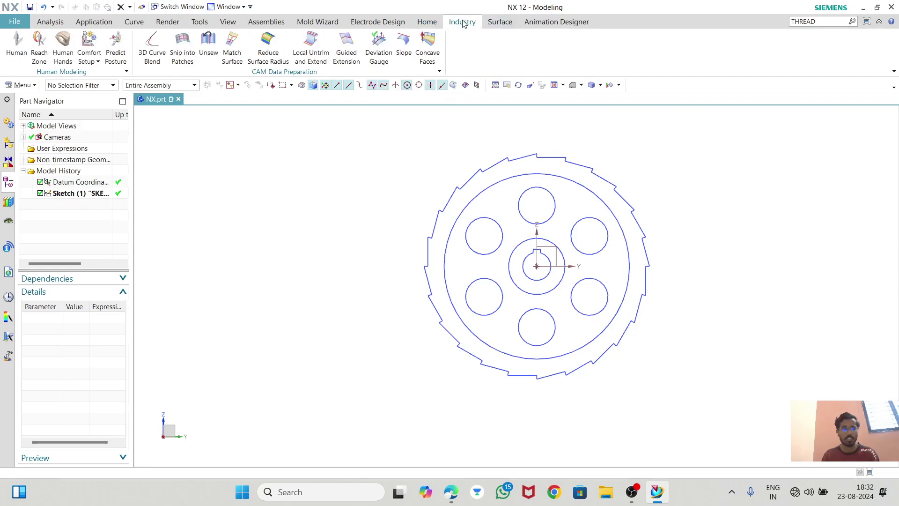
left_click(491, 24)
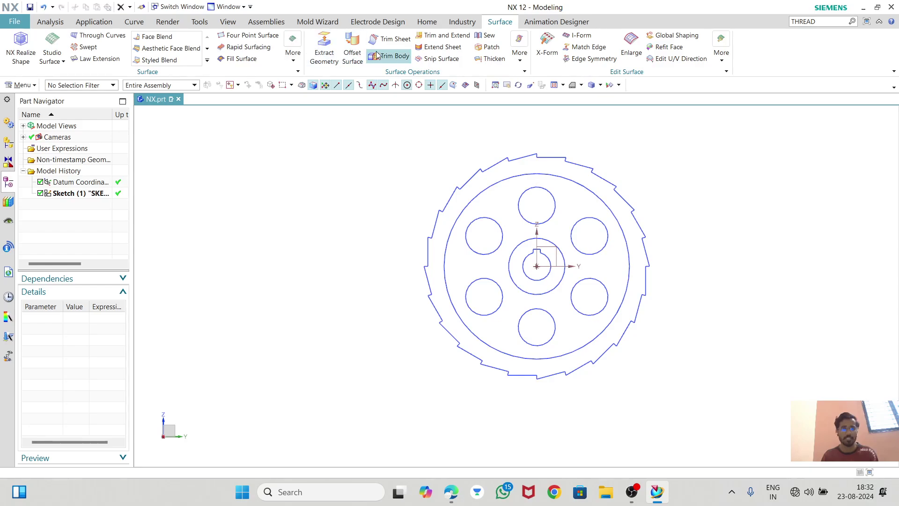
left_click(528, 23)
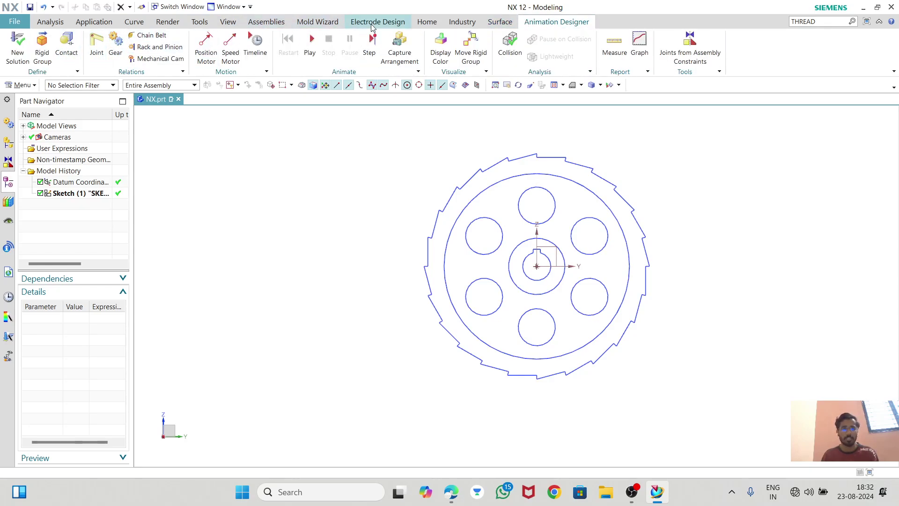
left_click(420, 24)
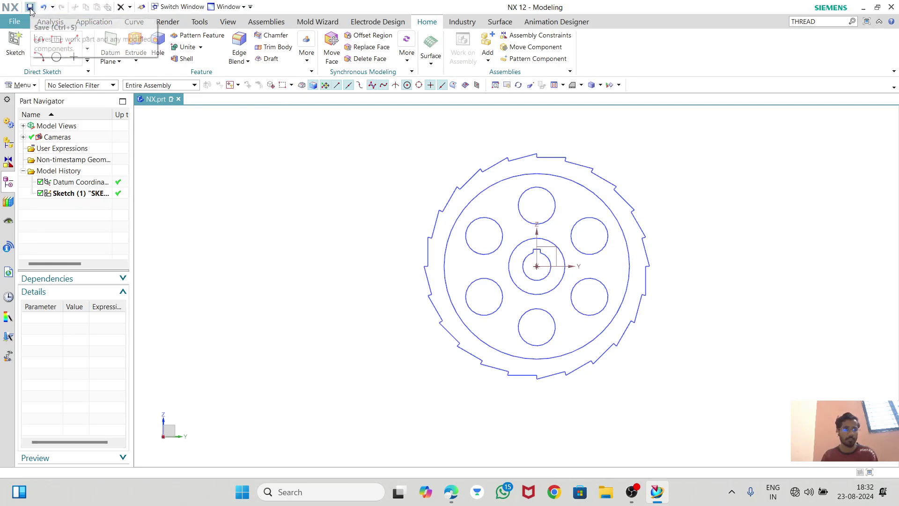
- Save the wheel part and create a new part named ND from the Model template in millimetres
key("ctrl+s")
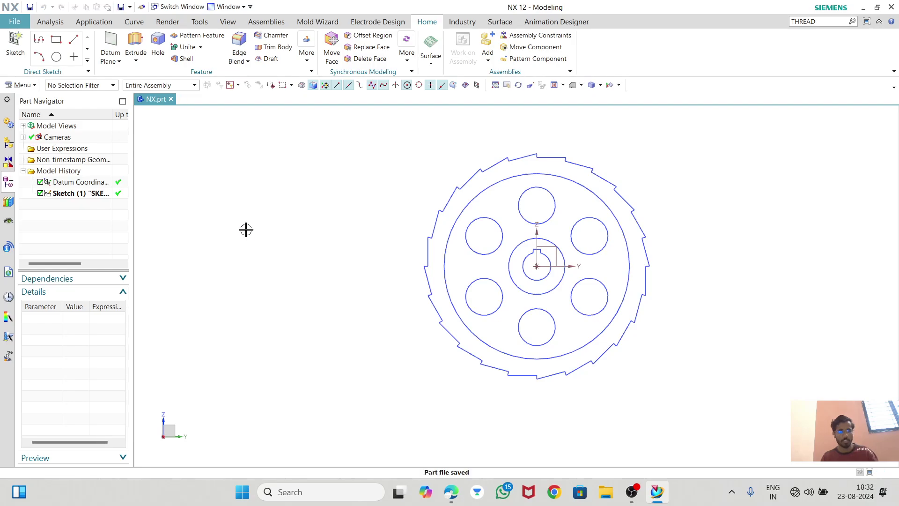
left_click(26, 22)
left_click(33, 36)
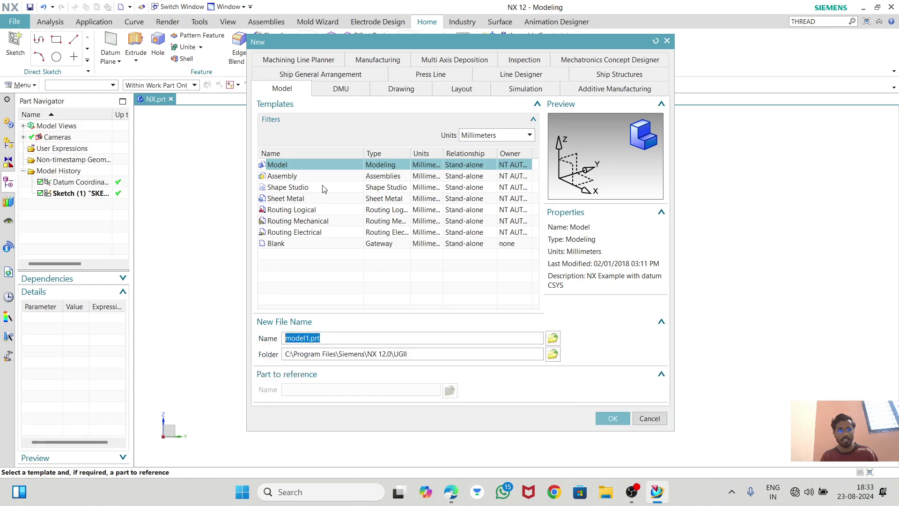
left_click(475, 135)
left_click(478, 142)
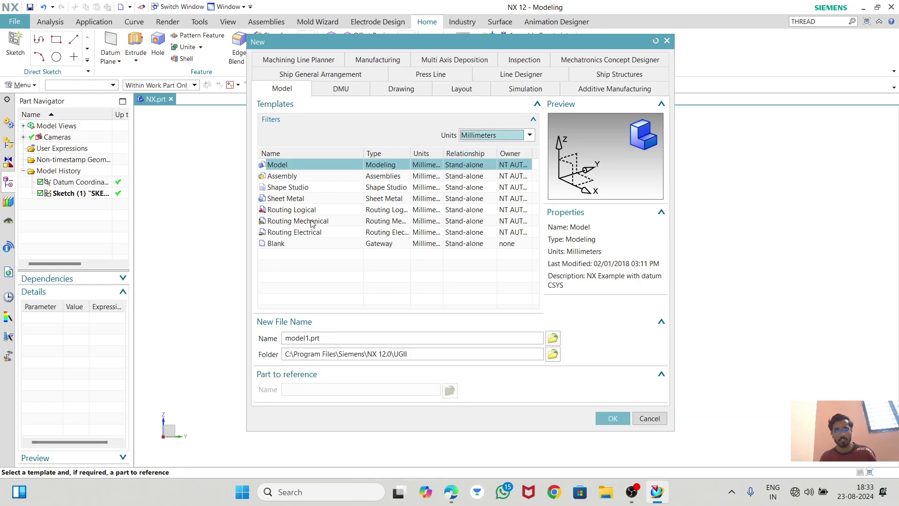
double_click(300, 338)
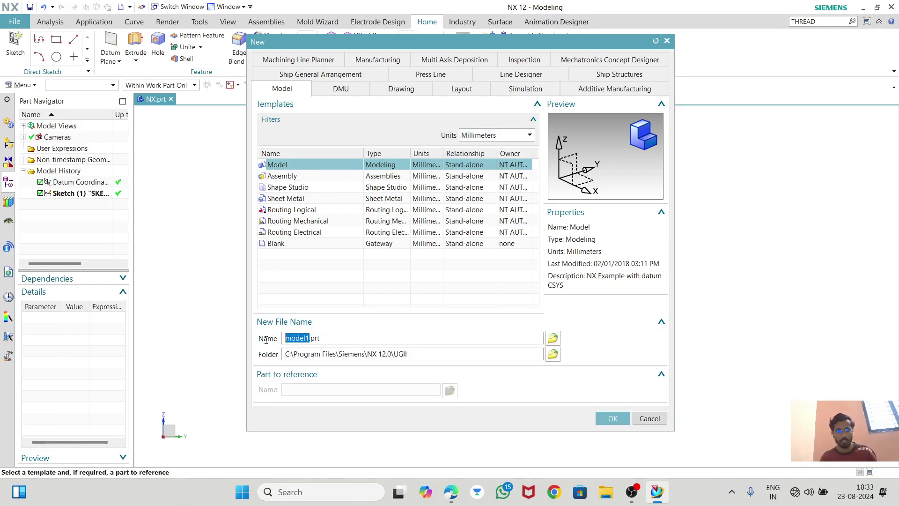
key("BackSpace")
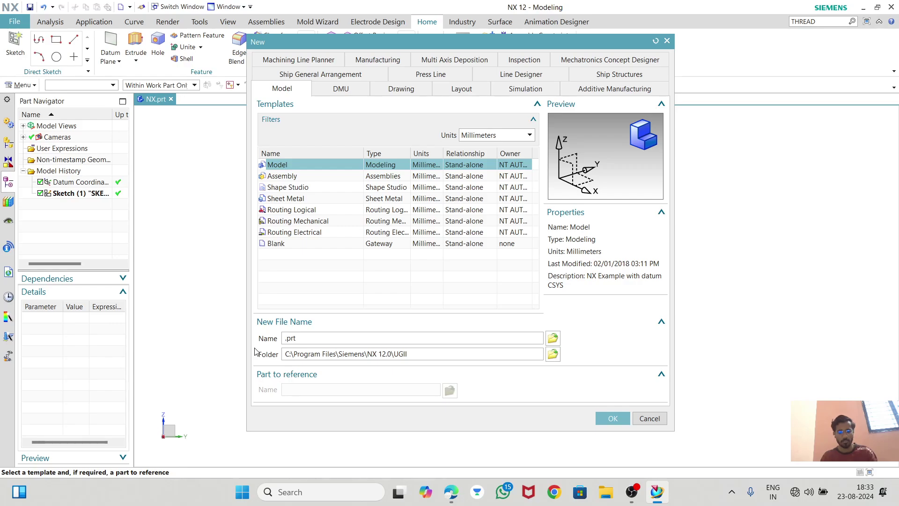
type("ND")
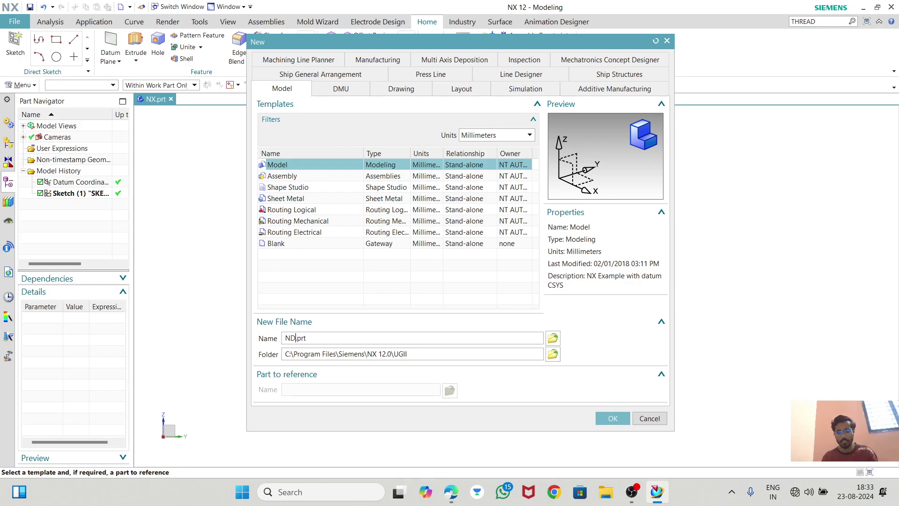
left_click(611, 417)
- Set the new ND part's display to a white background
right_click(397, 197)
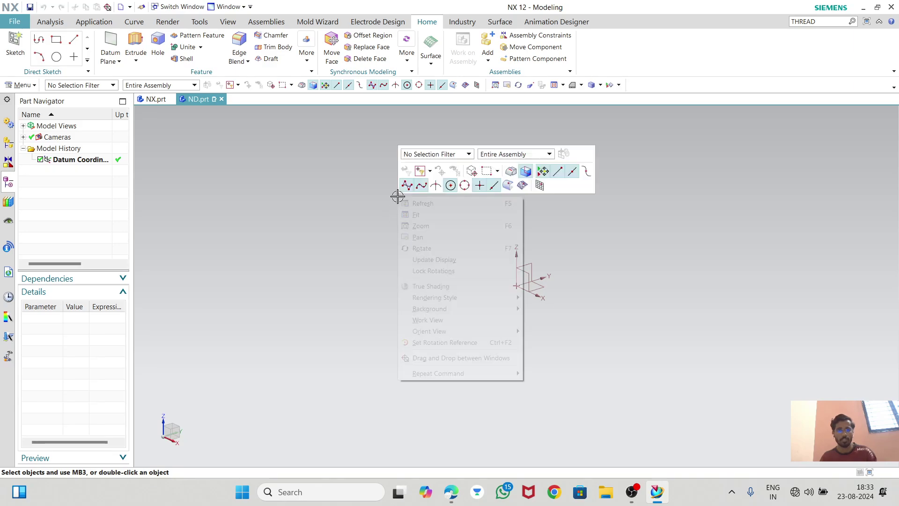
mouse_move(450, 309)
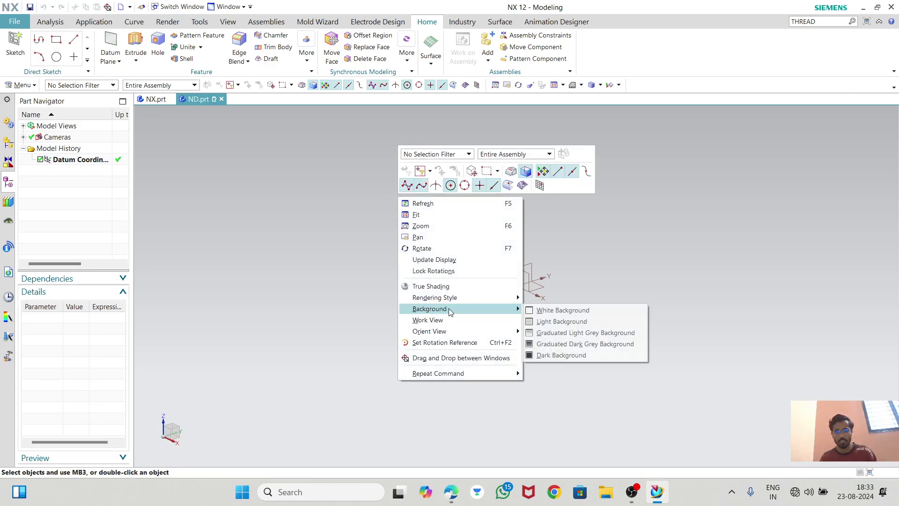
left_click(538, 312)
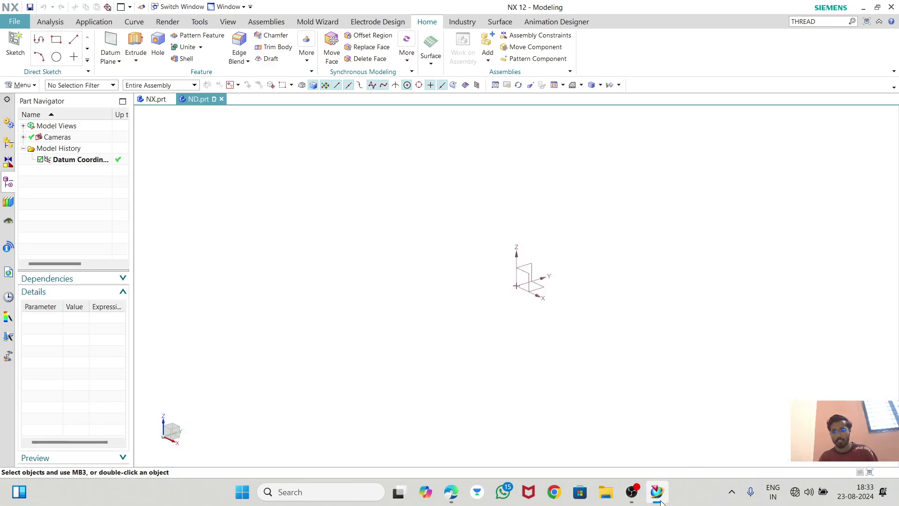